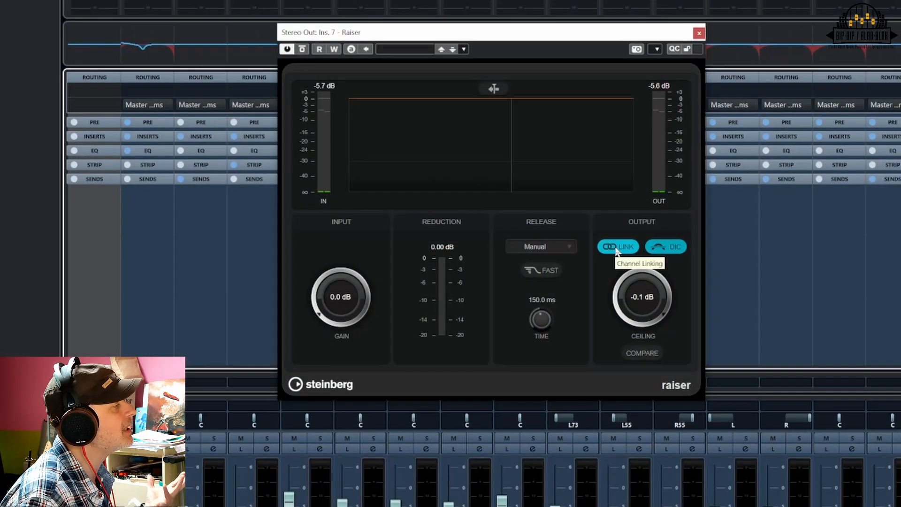
- Play the mix through the Raiser limiter, setting its output ceiling to -1.0 dB and input gain to 8.2 dB
left_click(606, 248)
left_click(606, 248)
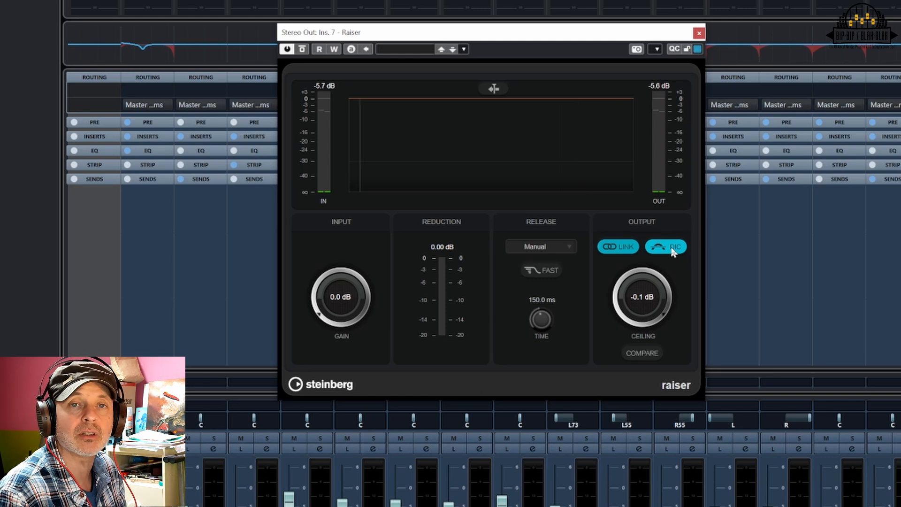
key("space")
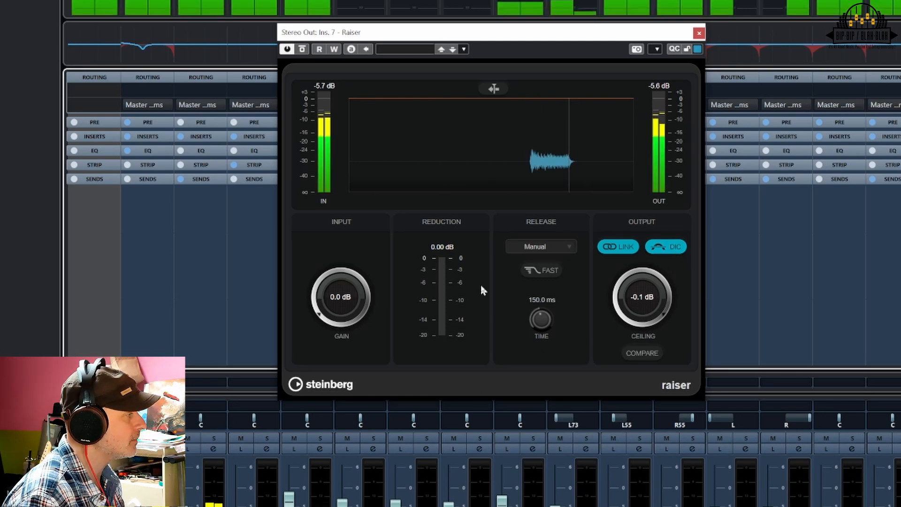
left_click_drag(637, 294, 639, 317)
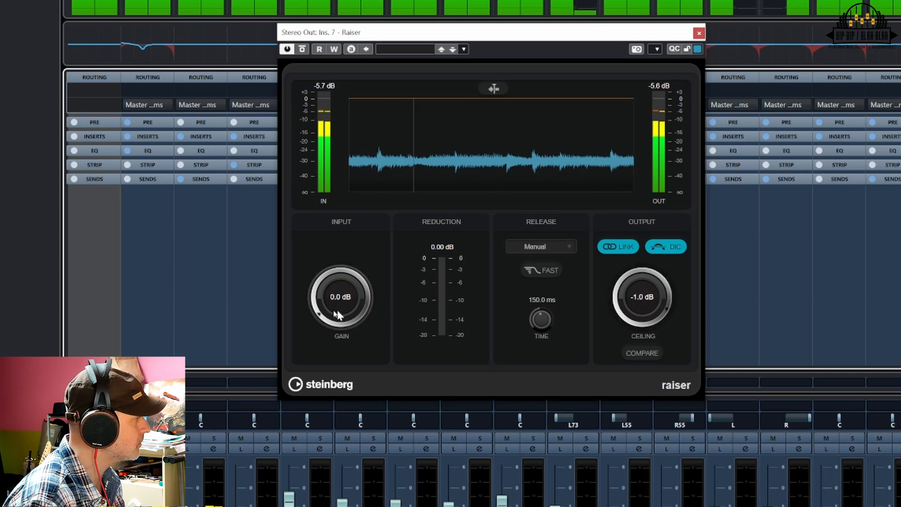
left_click_drag(329, 315, 332, 270)
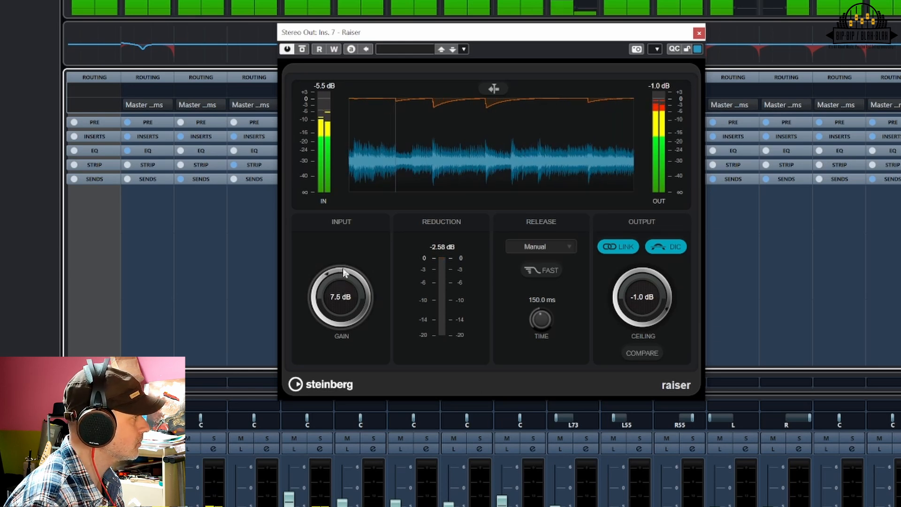
left_click_drag(340, 297, 339, 286)
- Turn on the initial fast release phase and try a long manual release time before setting it to 3.6 ms
left_click(529, 271)
left_click_drag(542, 327, 542, 280)
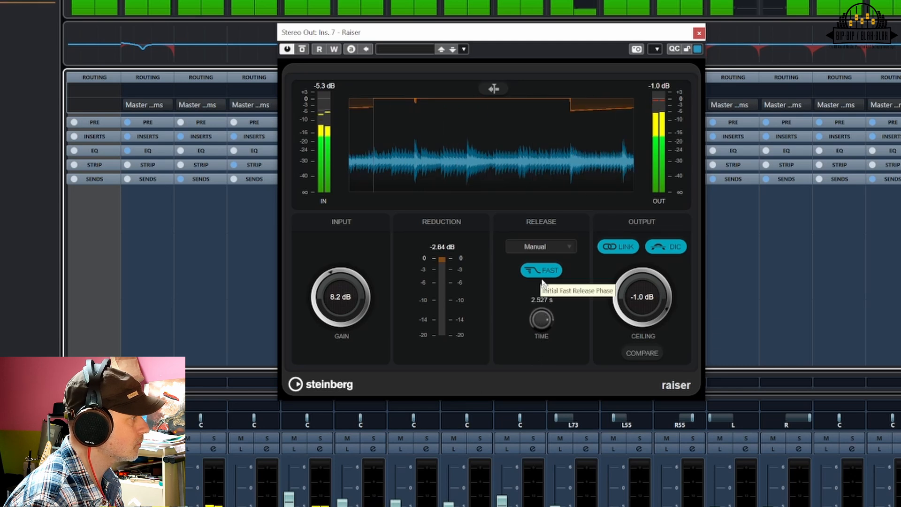
left_click_drag(540, 314, 536, 351)
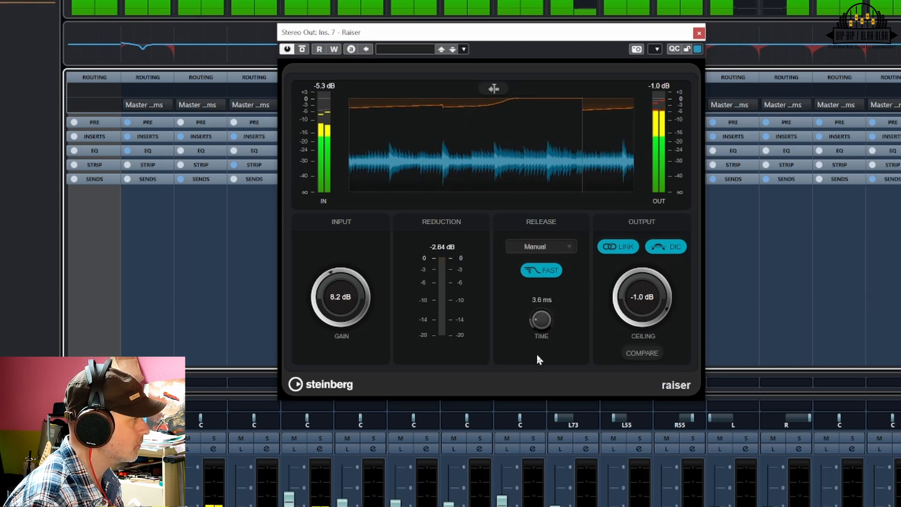
- Set the limiter's release mode to Auto and compare the sound with the fast phase off and on
left_click(541, 249)
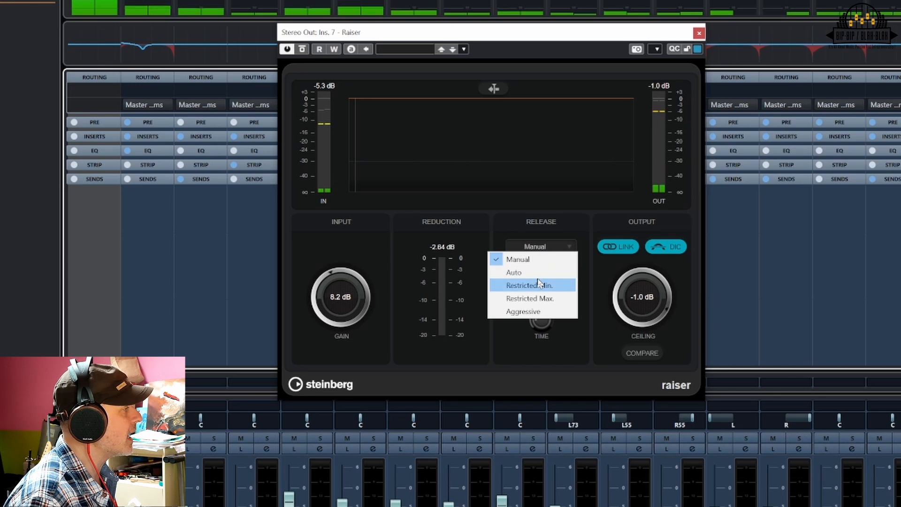
left_click(537, 272)
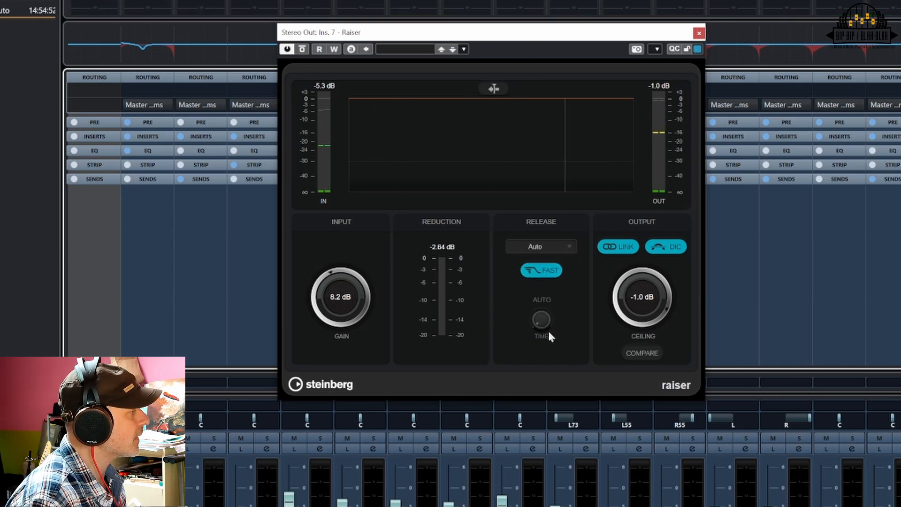
left_click(538, 276)
left_click(538, 276)
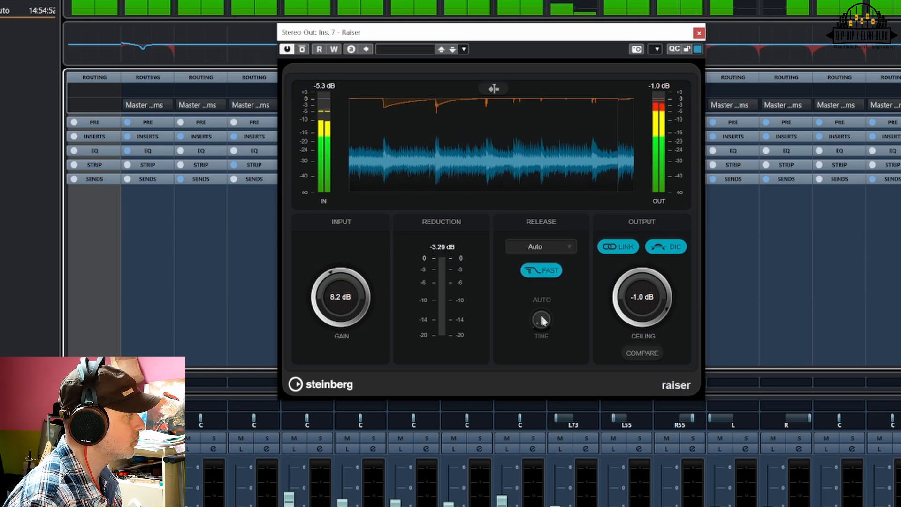
- Try a Restricted release mode against Auto and look over the other release mode choices
left_click(540, 247)
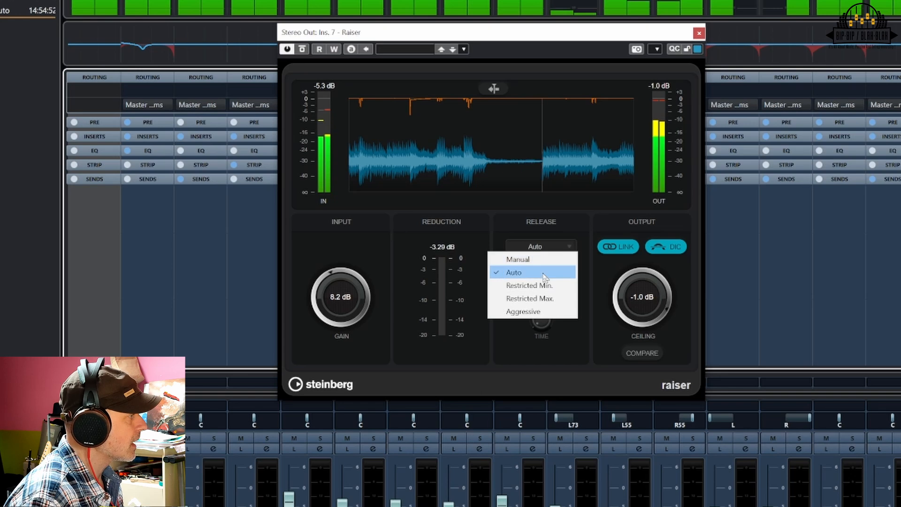
left_click(589, 298)
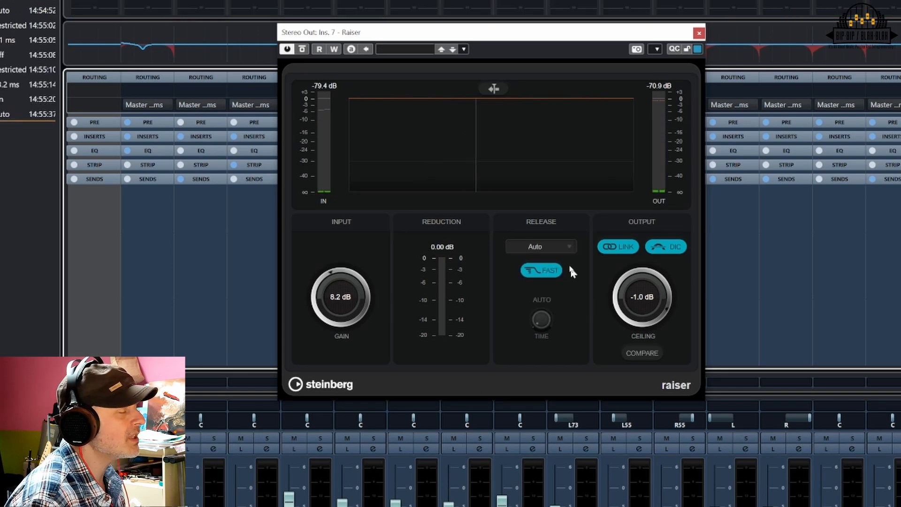
left_click(542, 246)
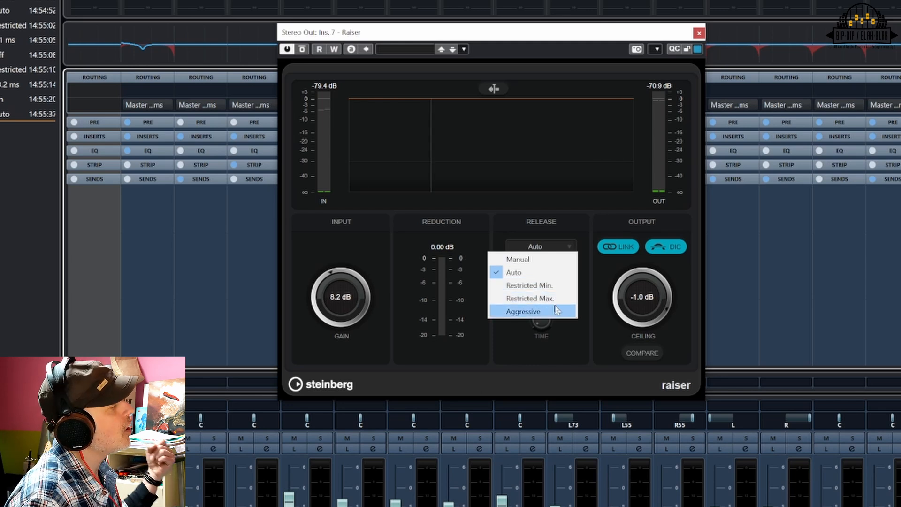
left_click(581, 286)
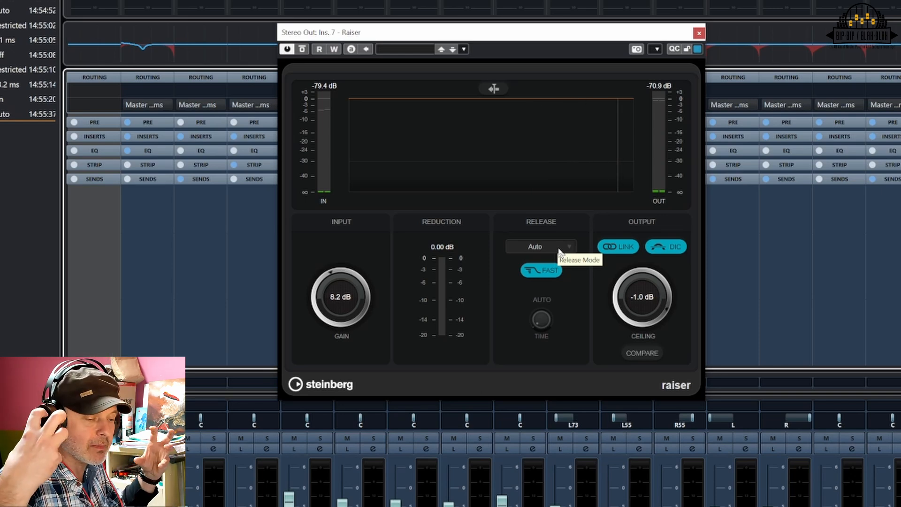
- Resume playback with the release mode set to Aggressive and raise the input gain to 9.3 dB
key("space")
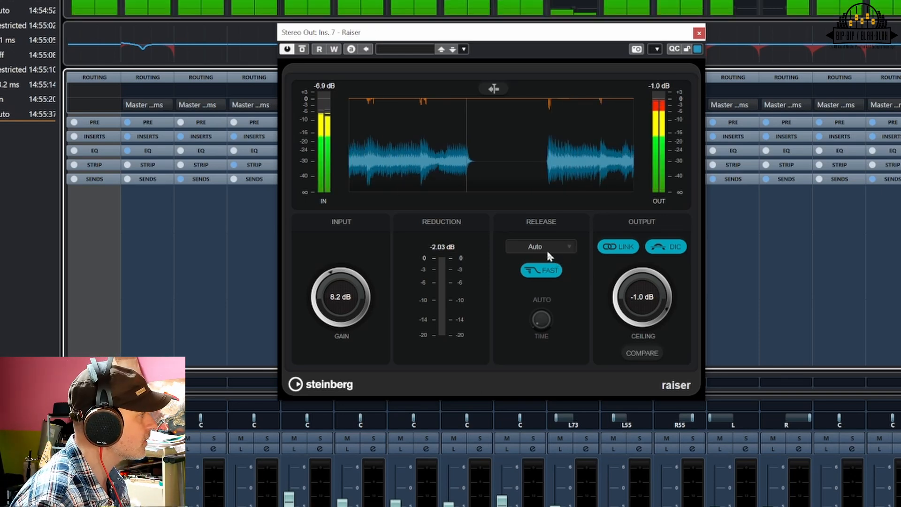
left_click(546, 248)
left_click(548, 312)
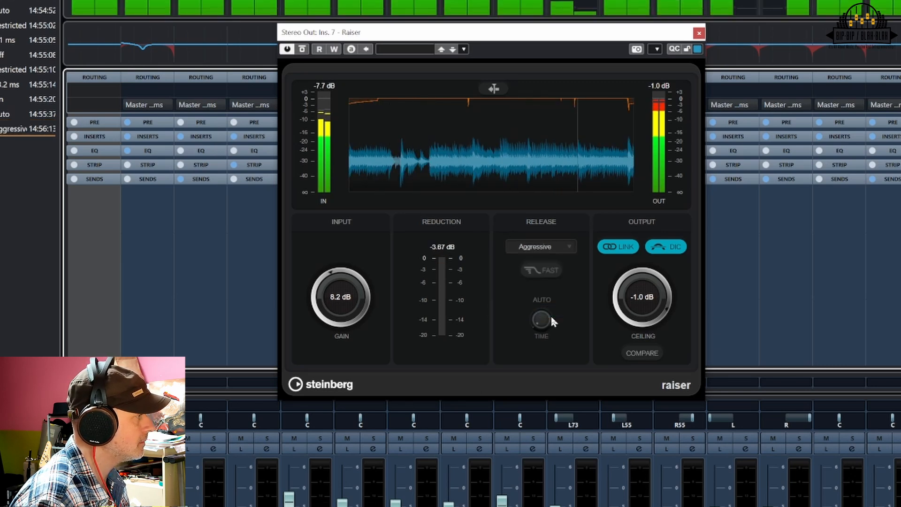
left_click_drag(335, 308, 336, 301)
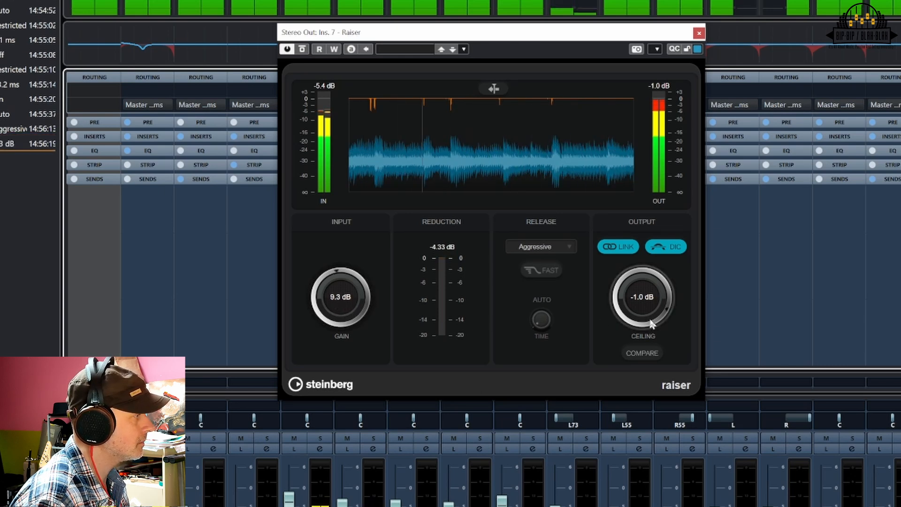
- Turn off channel linking and audition the Auto release mode with the fast phase off and on
left_click(627, 249)
left_click(554, 246)
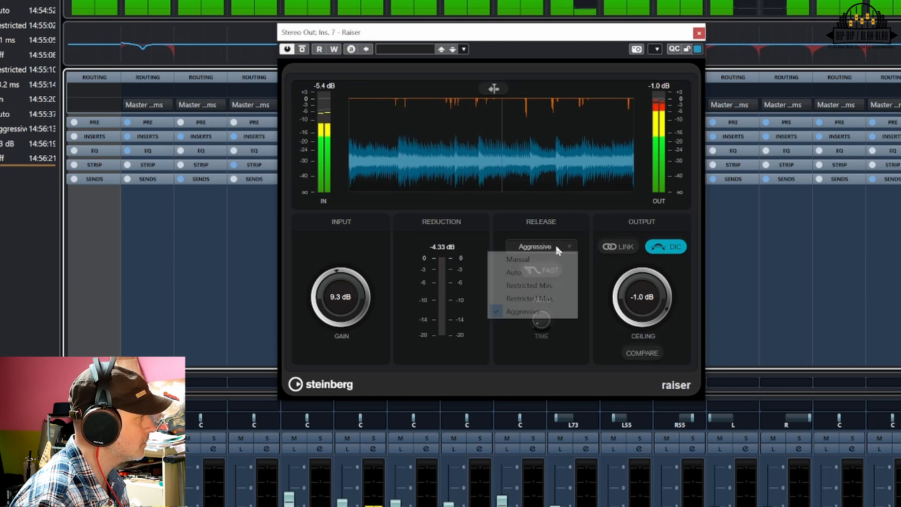
left_click(555, 271)
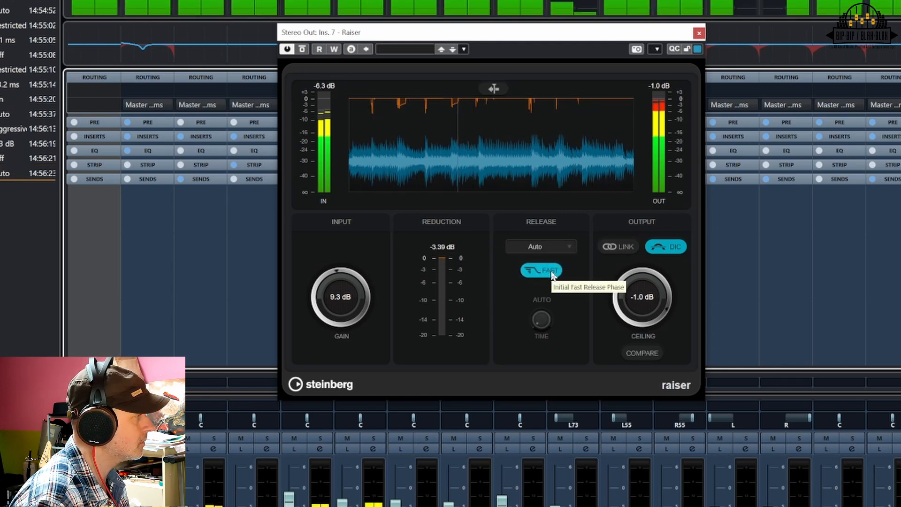
left_click(552, 273)
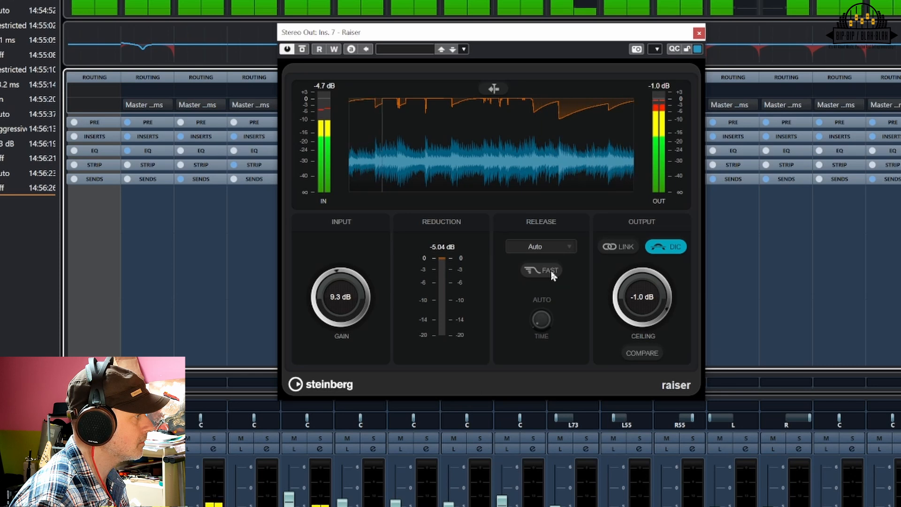
left_click(551, 273)
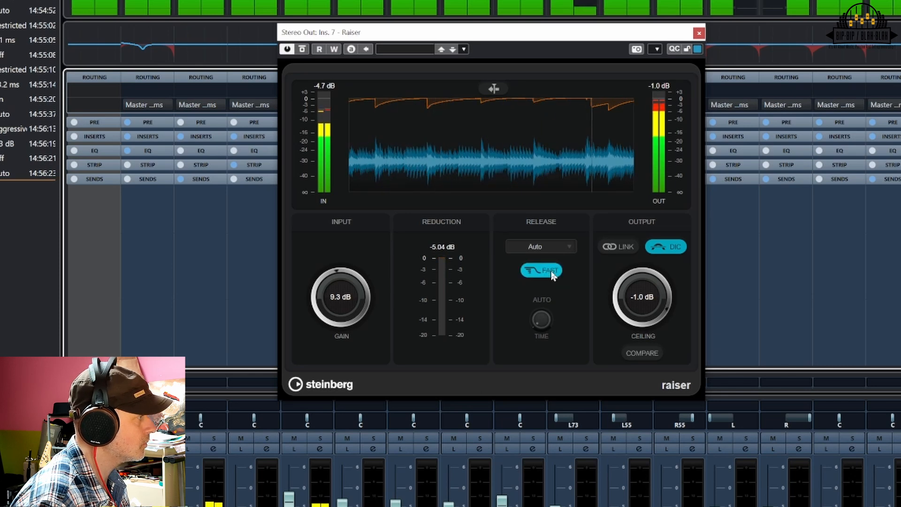
- Set the release mode to Aggressive and the input gain to 5.1 dB, and close the limiter
left_click(553, 247)
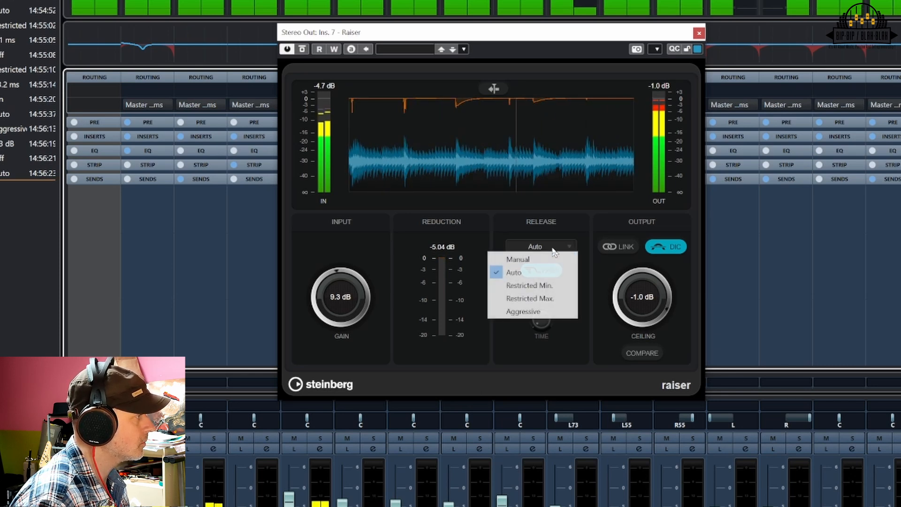
left_click(547, 311)
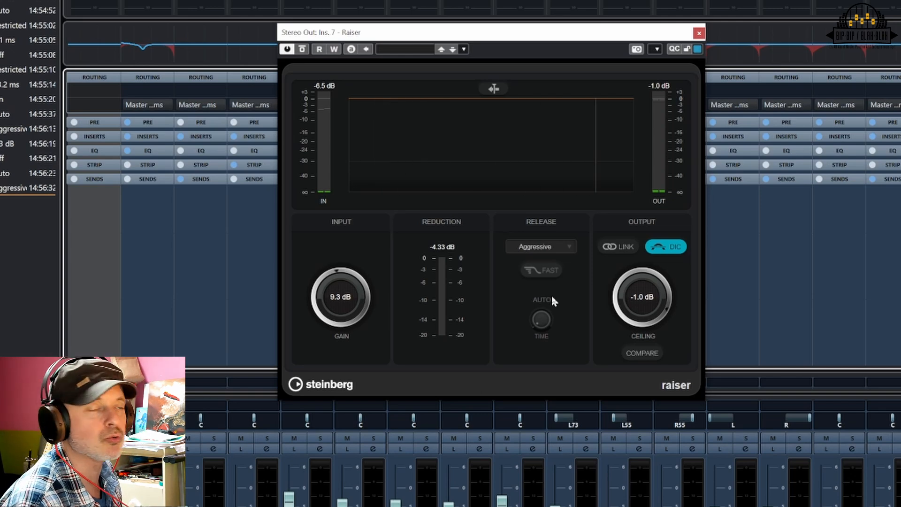
left_click_drag(344, 298, 337, 362)
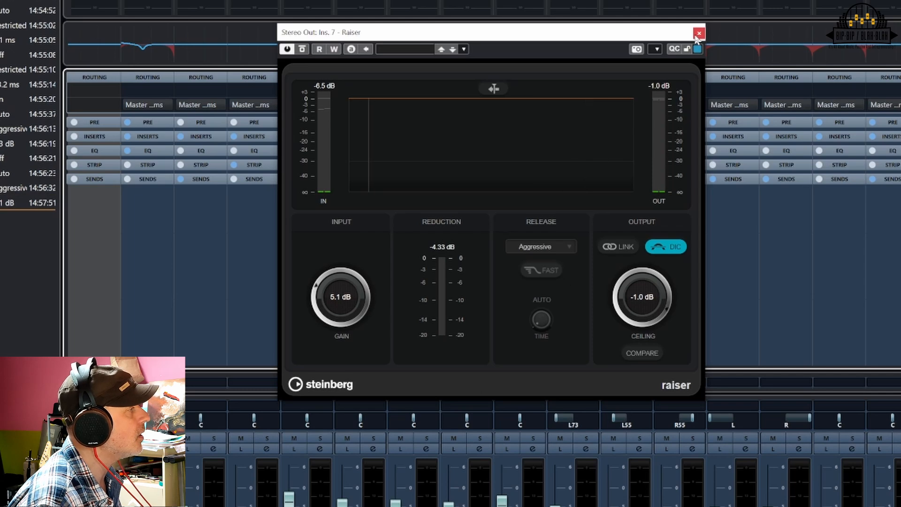
left_click(521, 250)
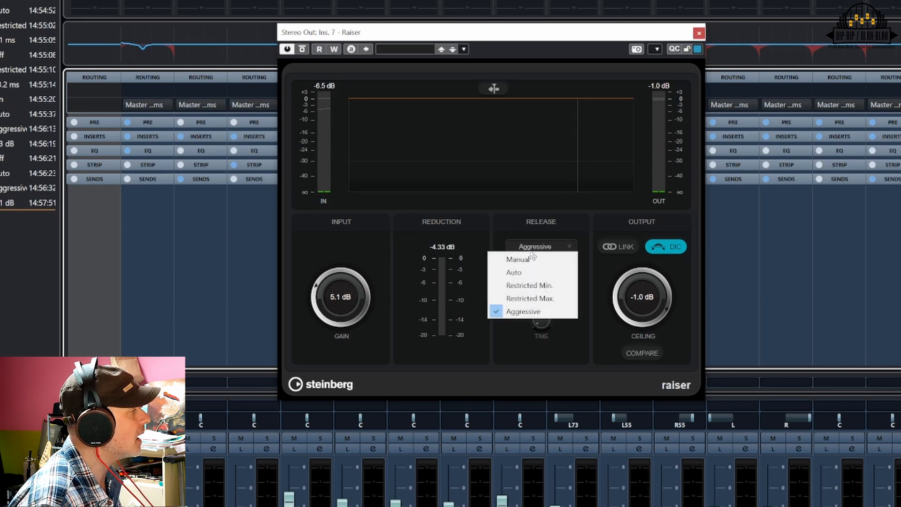
left_click(526, 308)
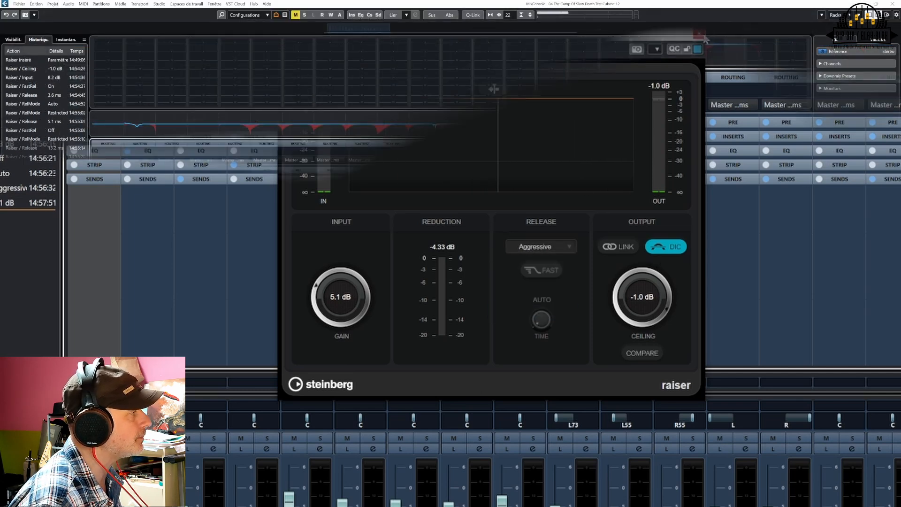
left_click(698, 33)
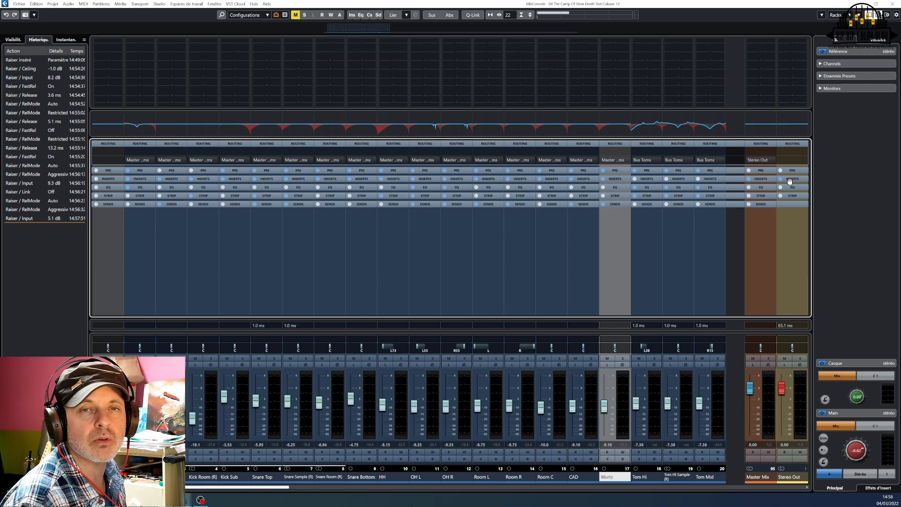
- Insert the SuperVision analyzer in the first insert slot of the Control Room's Main section and reposition its window
left_click(854, 414)
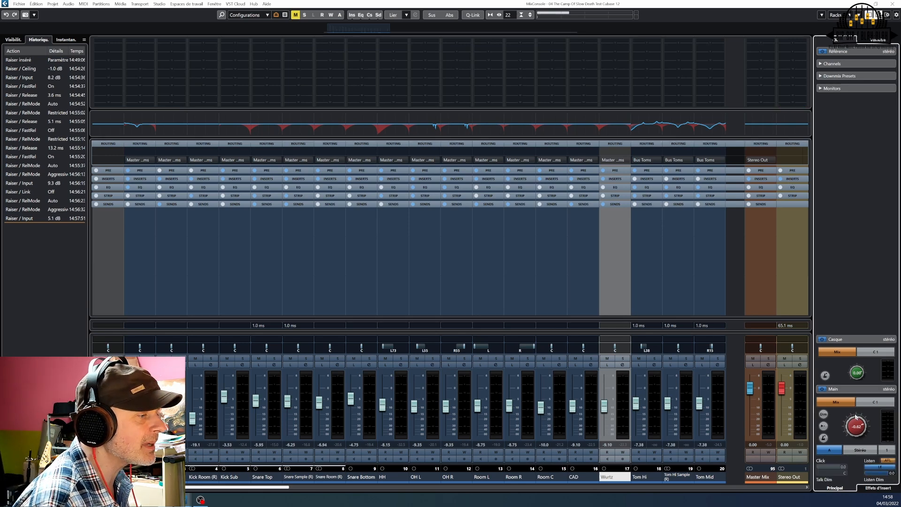
left_click(871, 488)
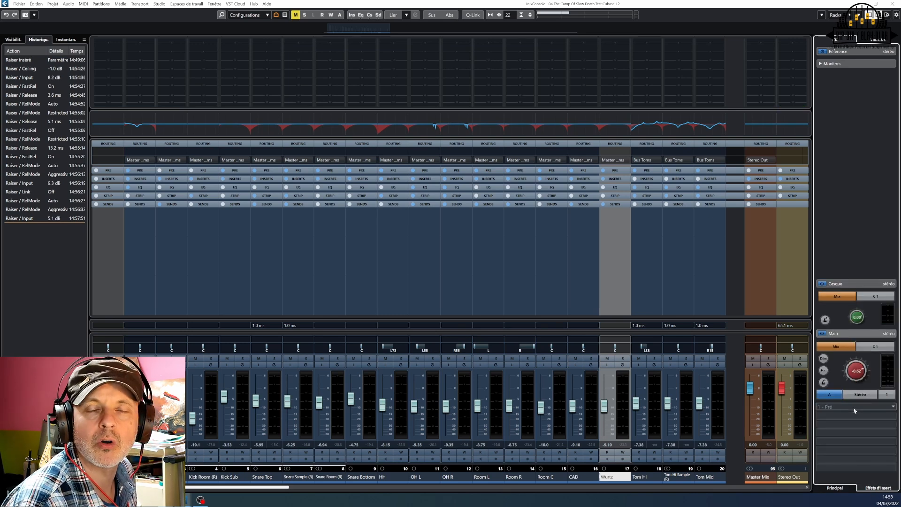
left_click(853, 406)
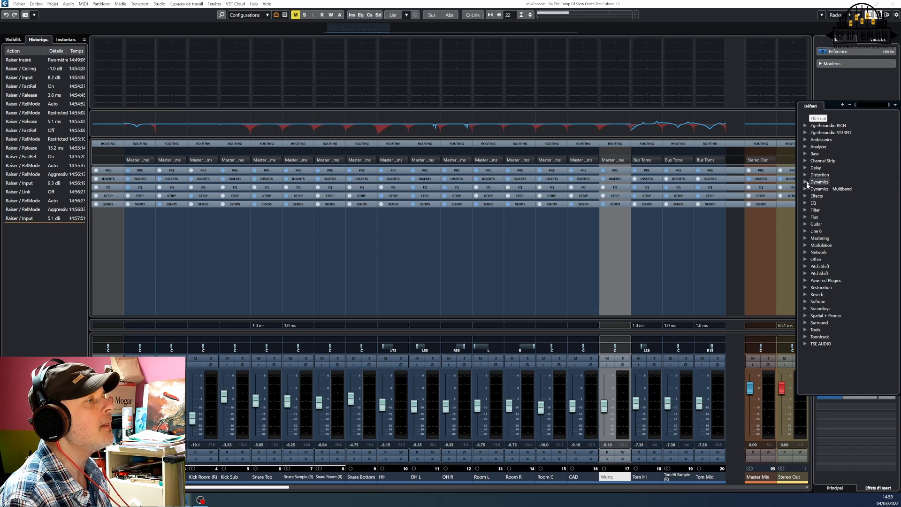
left_click(805, 146)
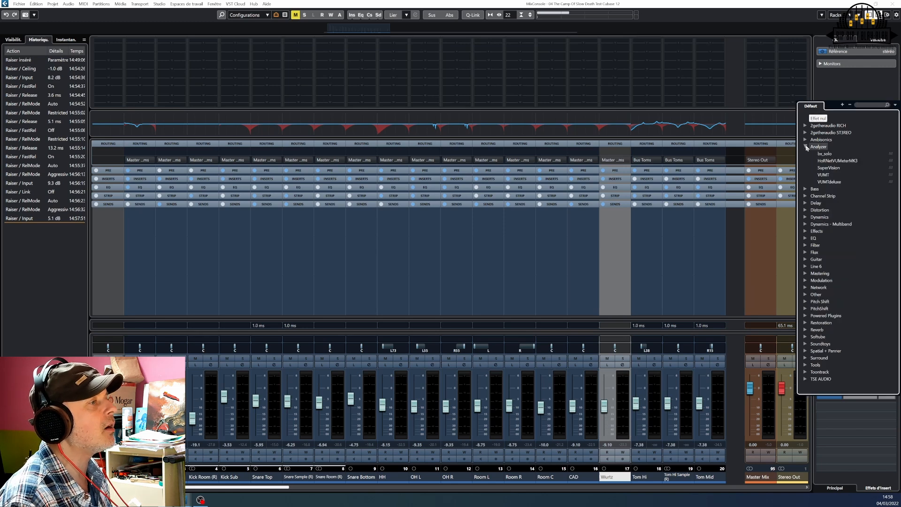
left_click(824, 169)
left_click_drag(457, 107, 542, 100)
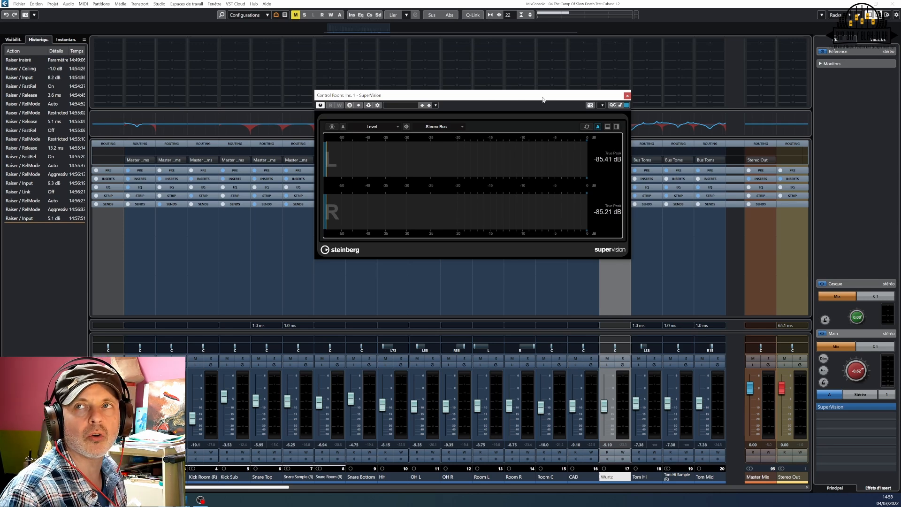
- Switch the SuperVision module from Level to the VU meter
left_click(370, 127)
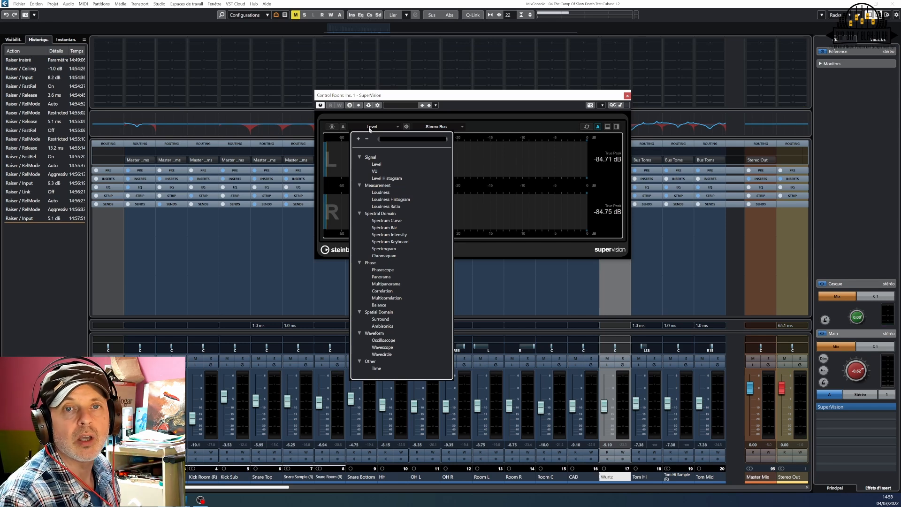
left_click(375, 171)
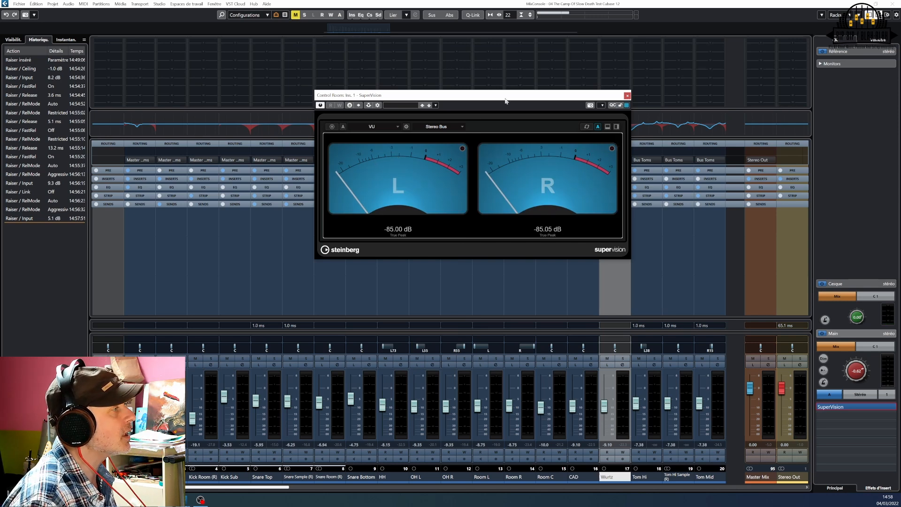
left_click_drag(505, 100, 503, 107)
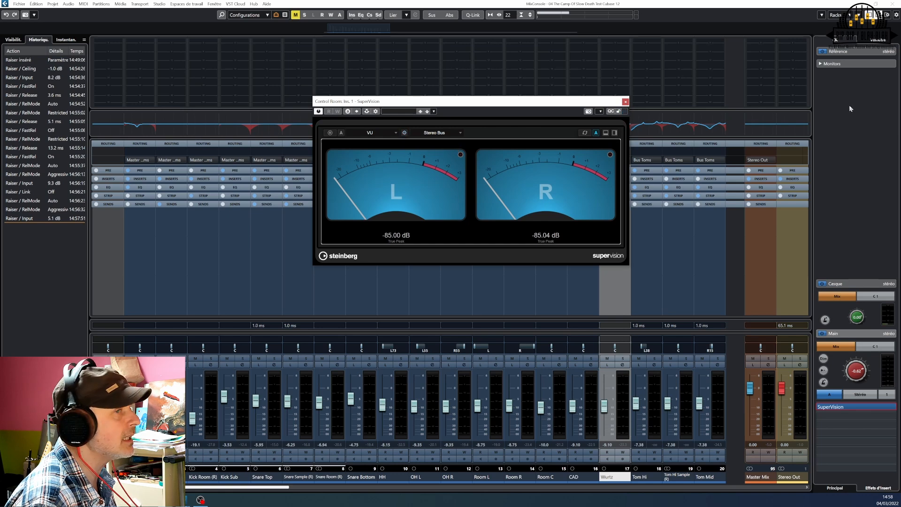
- Open the VU module's settings, place them beside the SuperVision window, and set the scale to K-20
left_click(404, 132)
left_click_drag(680, 127, 698, 96)
left_click(655, 134)
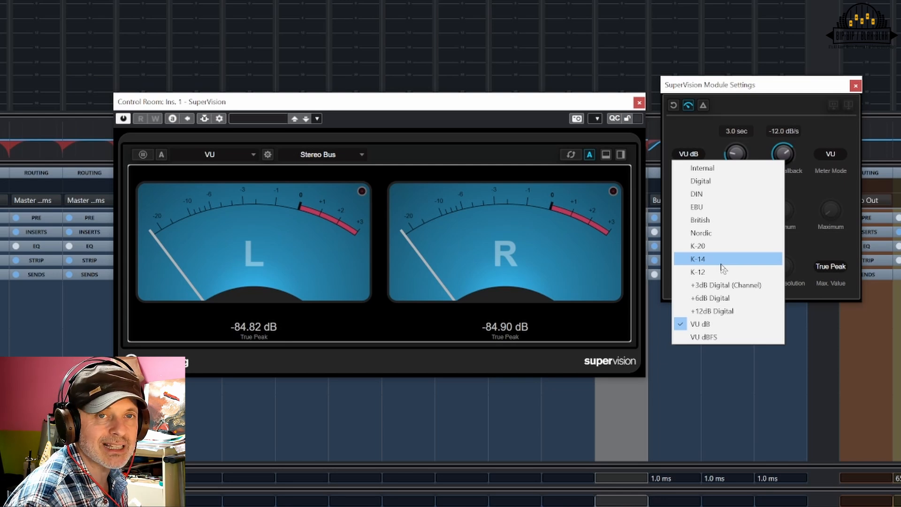
left_click(692, 247)
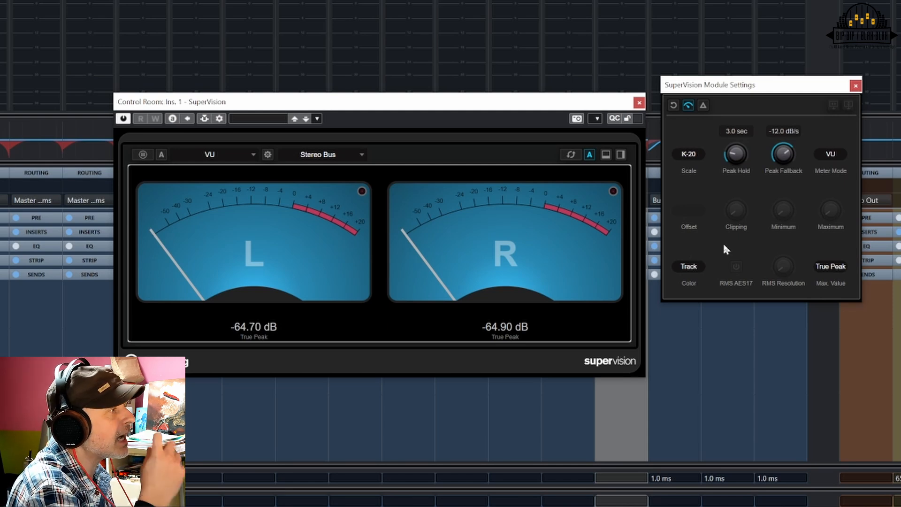
- Switch the SuperVision module to Loudness, raise its window slightly, and measure the mix's loudness during playback
left_click(208, 156)
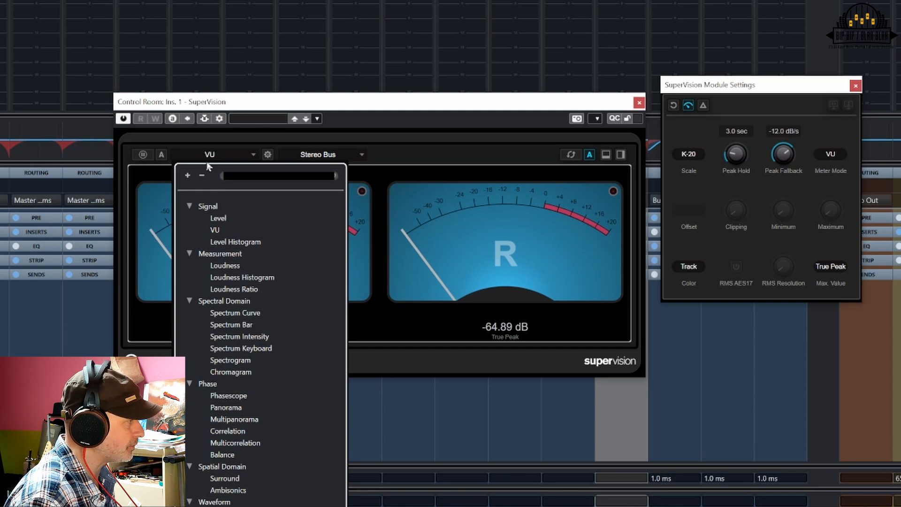
left_click(225, 266)
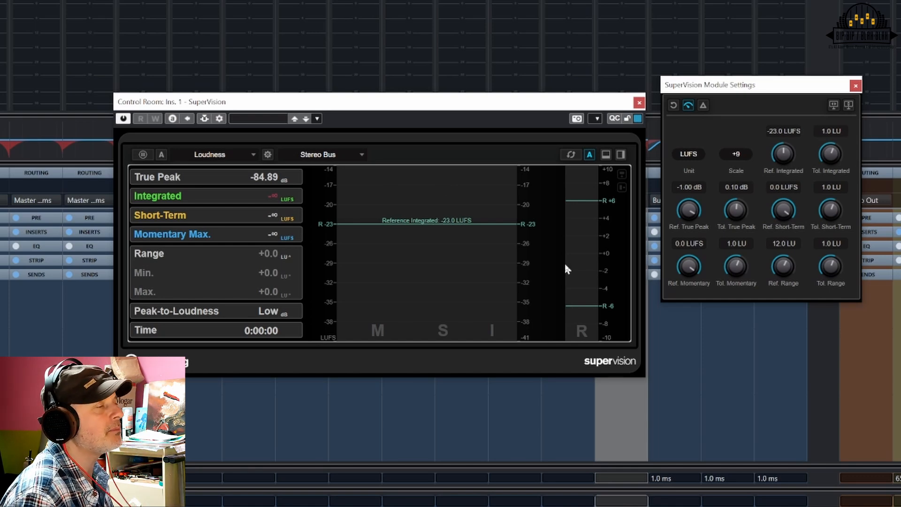
mouse_move(418, 98)
left_mouse_down()
mouse_move(412, 107)
mouse_move(418, 91)
left_mouse_up()
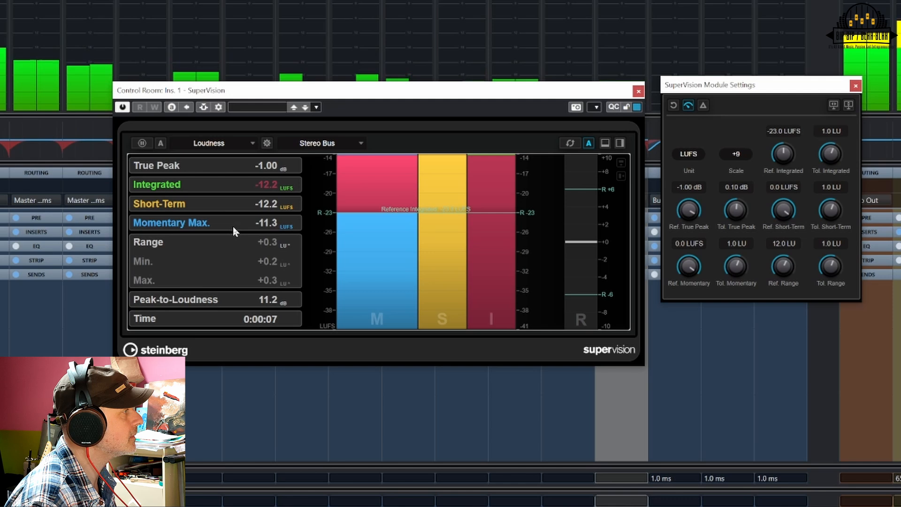
key("space")
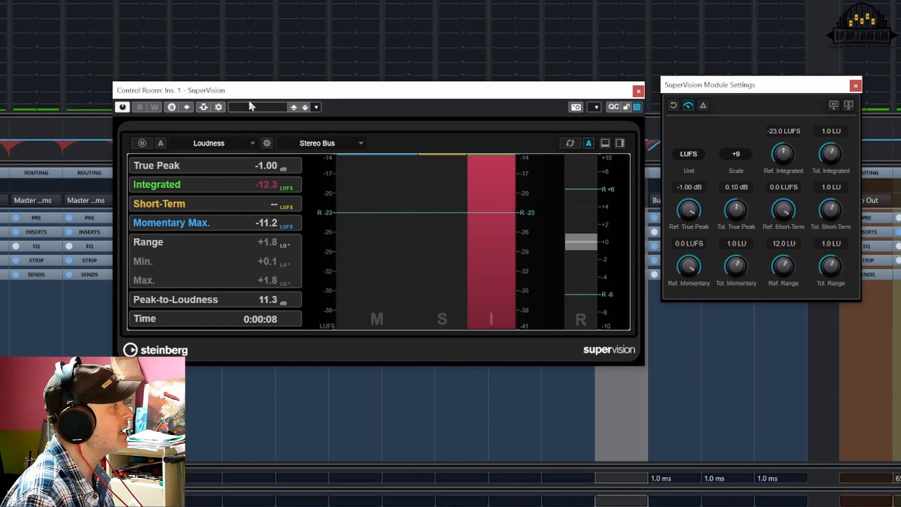
- Play the mix through SuperVision's Loudness Histogram module and its Loudness Ratio module to compare the readings
left_click(220, 143)
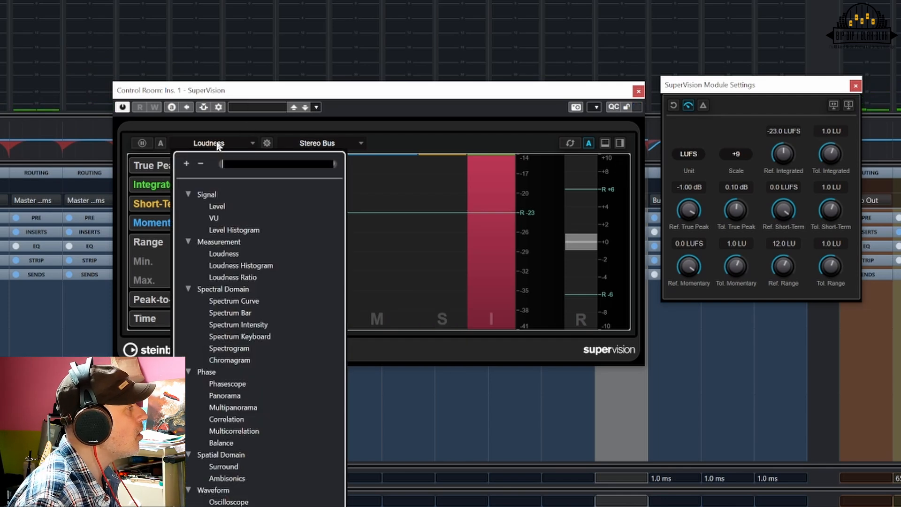
left_click(267, 267)
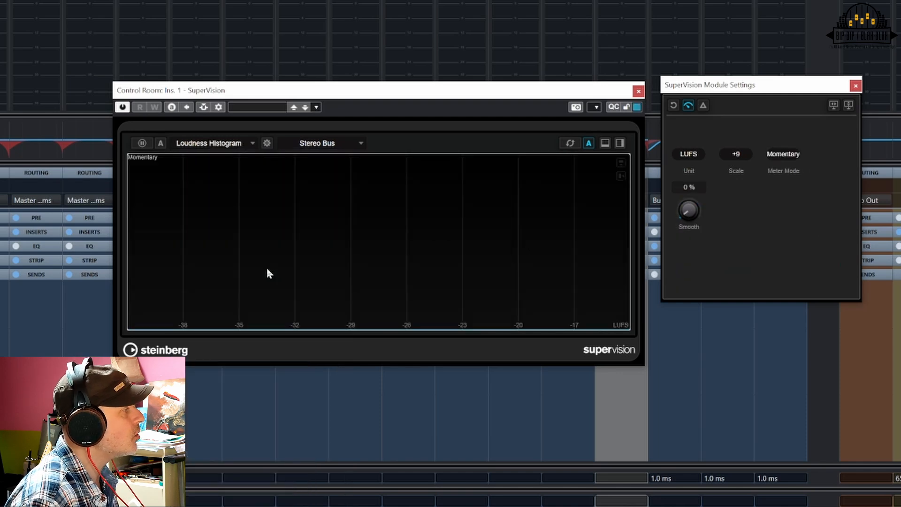
key("space")
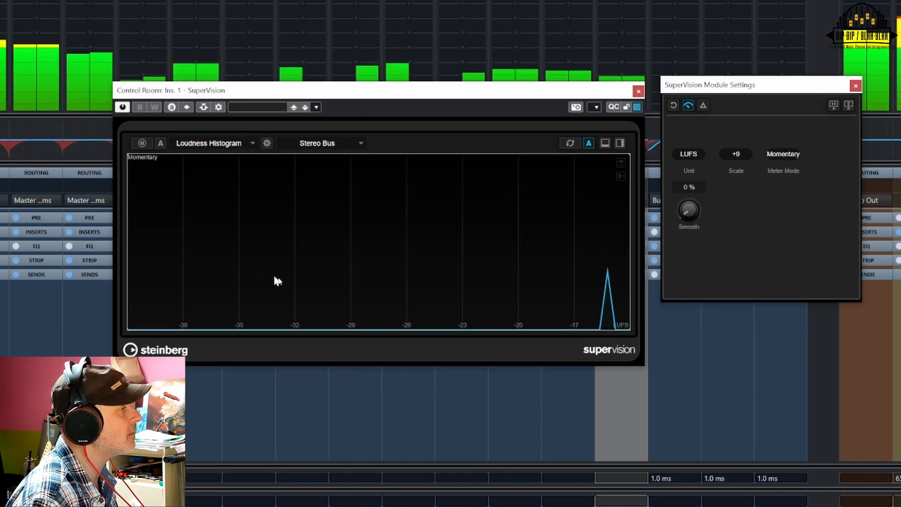
left_click(220, 143)
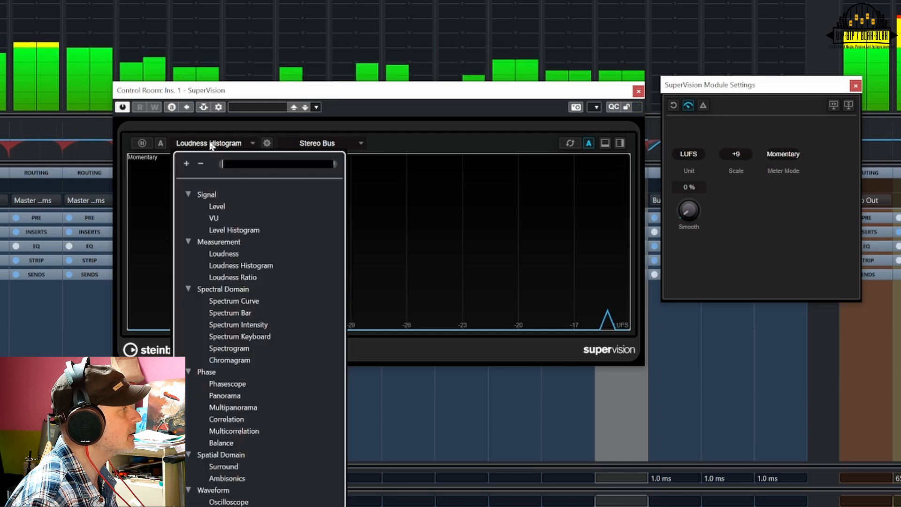
left_click(231, 278)
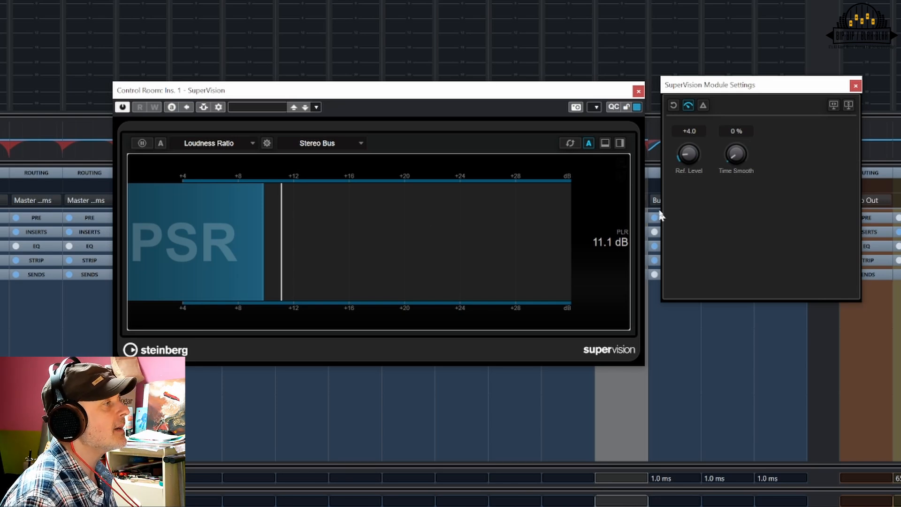
- Close the SuperVision windows and remove the analyzer from the Control Room's Main insert slot
left_click(854, 87)
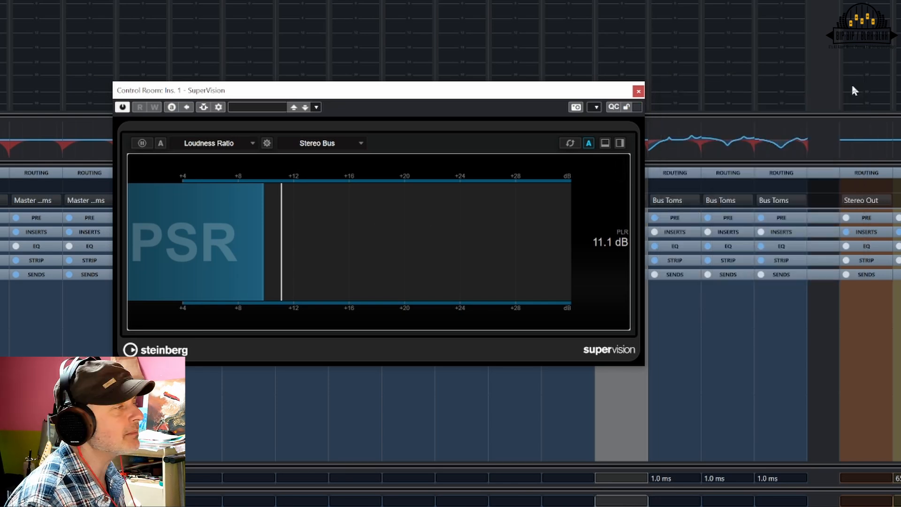
left_click(639, 92)
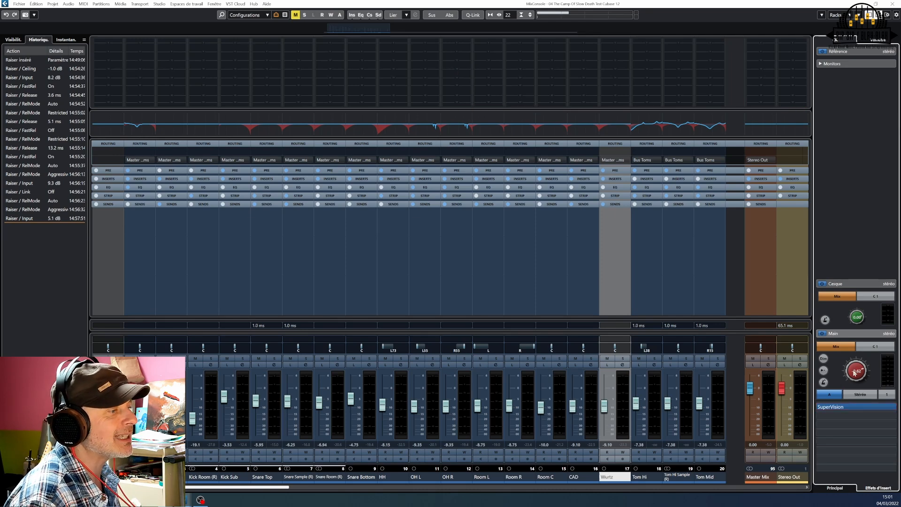
left_click(894, 408)
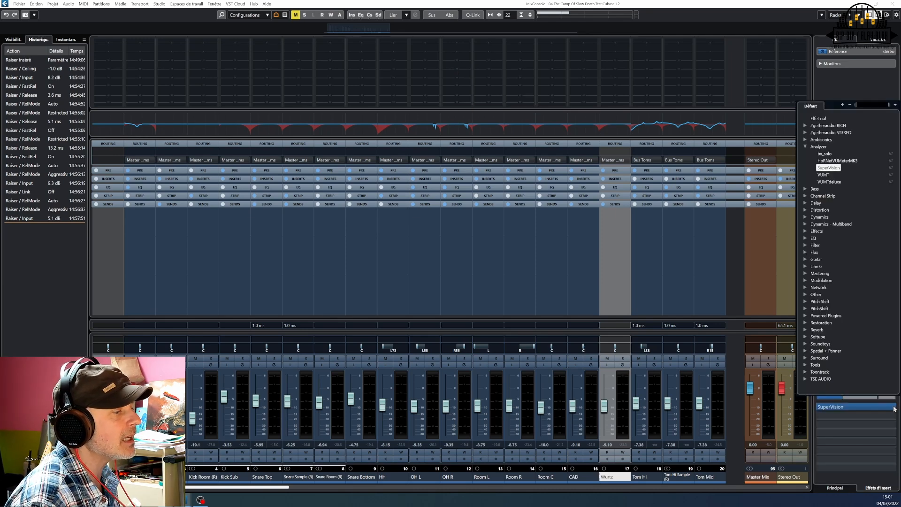
left_click(818, 119)
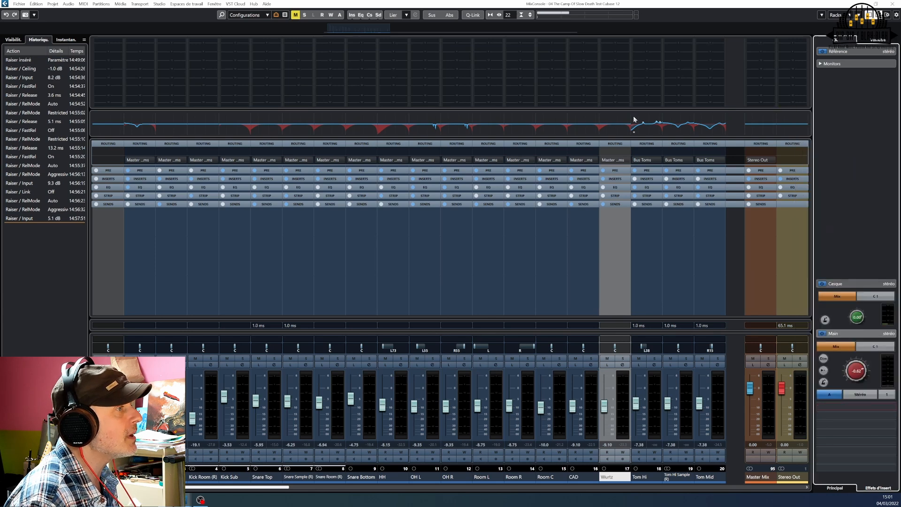
right_click(450, 76)
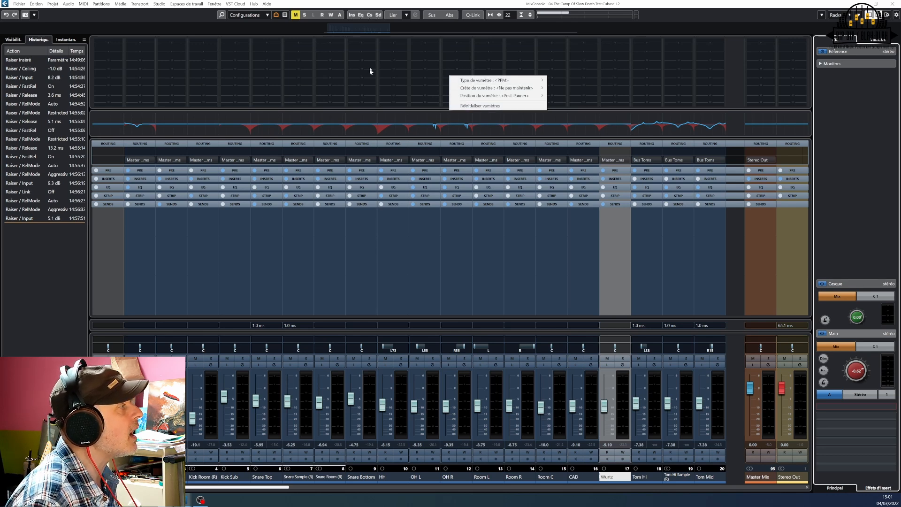
left_click(407, 63)
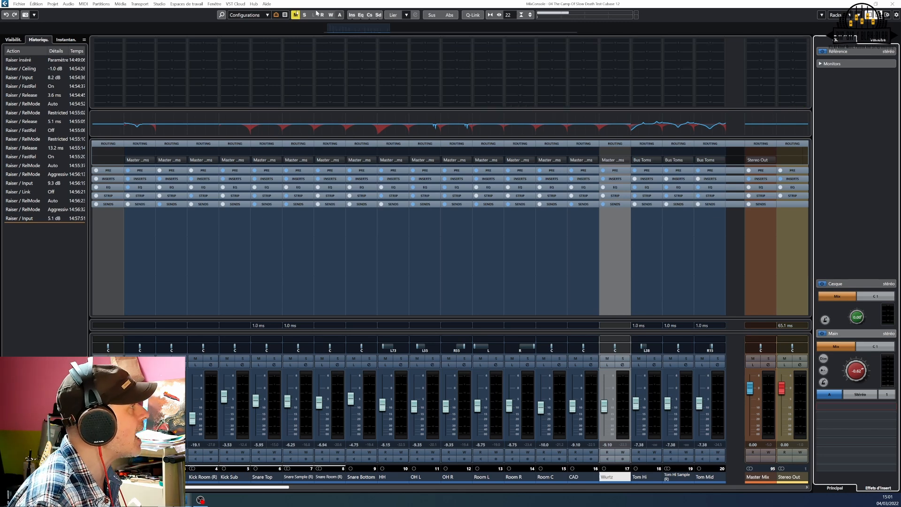
left_click(159, 4)
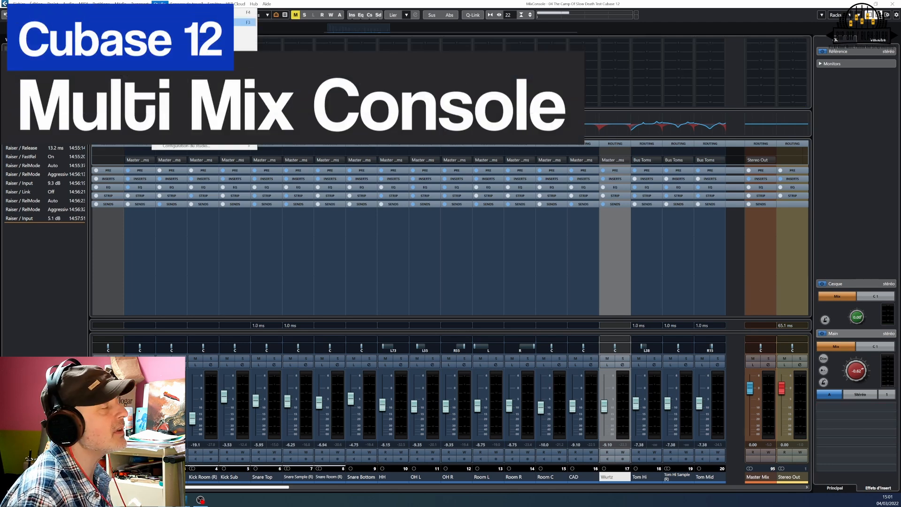
key("Escape")
- Open MixConsole 2 and play the project briefly to check its channel meters
left_click(378, 252)
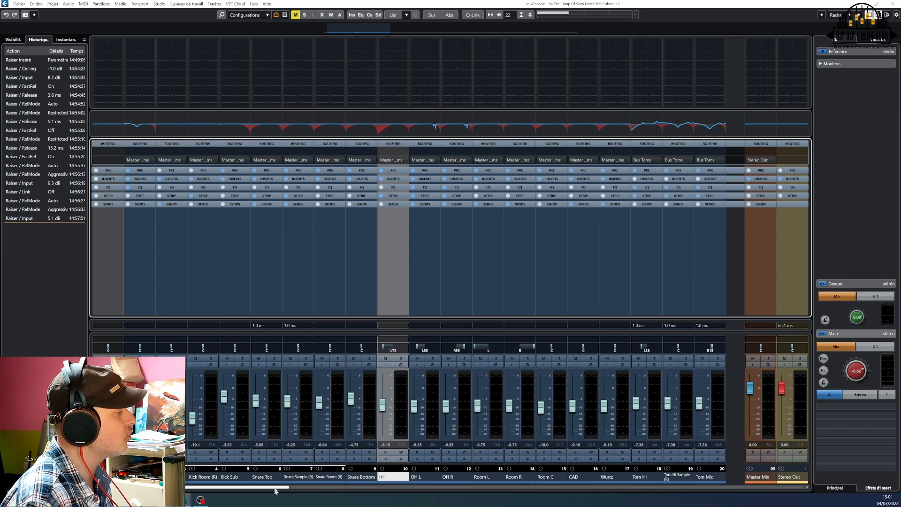
left_click_drag(274, 491, 754, 465)
left_click(160, 4)
left_click(174, 31)
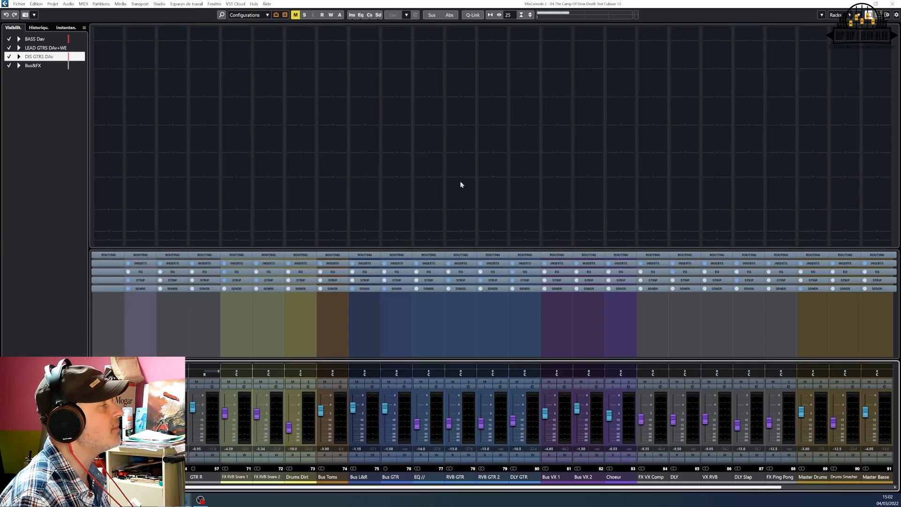
key("space")
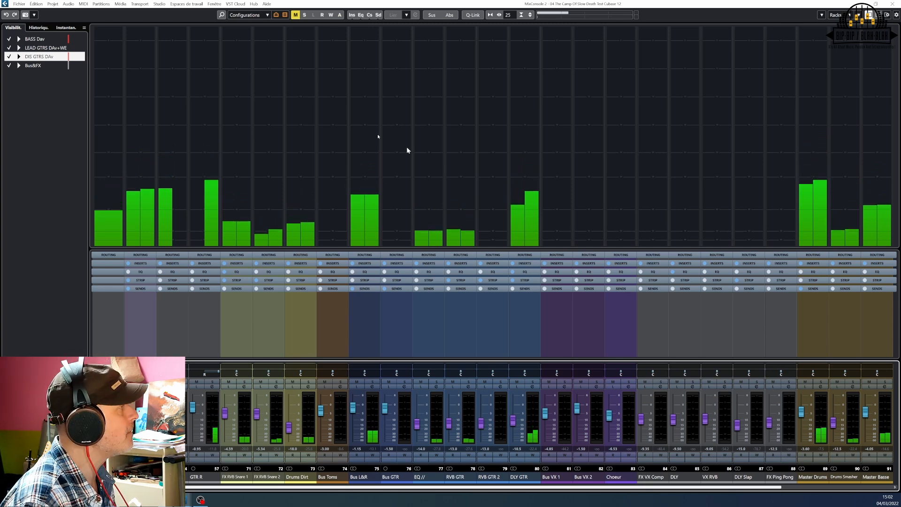
key("space")
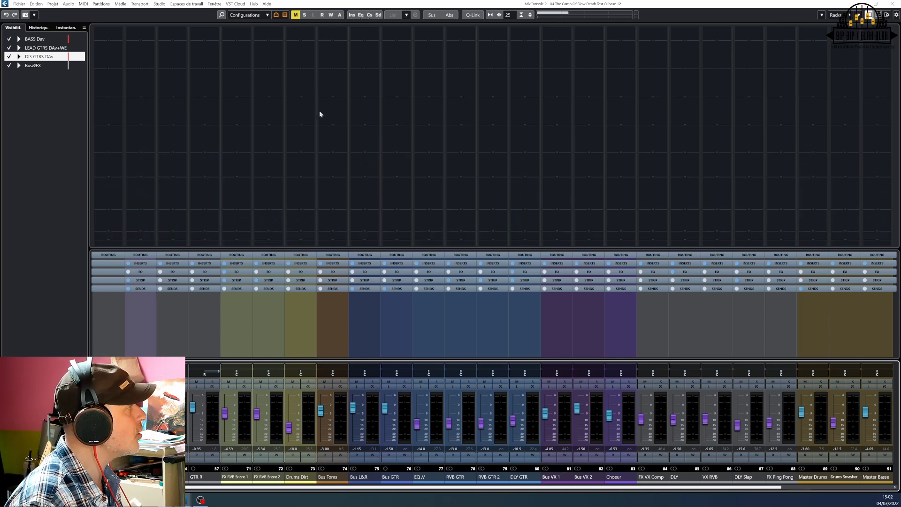
- Review MixConsole 2's channel type filter and look through its group and FX channels
left_click(285, 15)
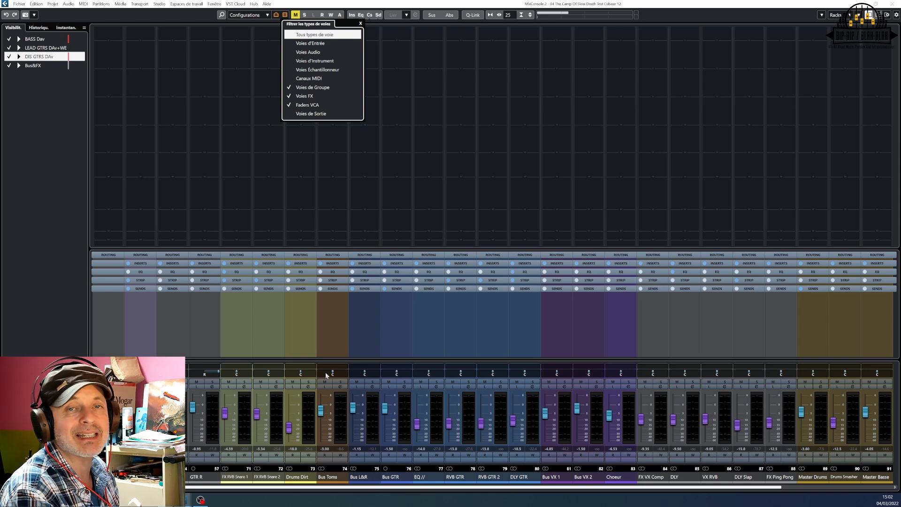
left_click(281, 487)
left_click_drag(314, 489, 491, 495)
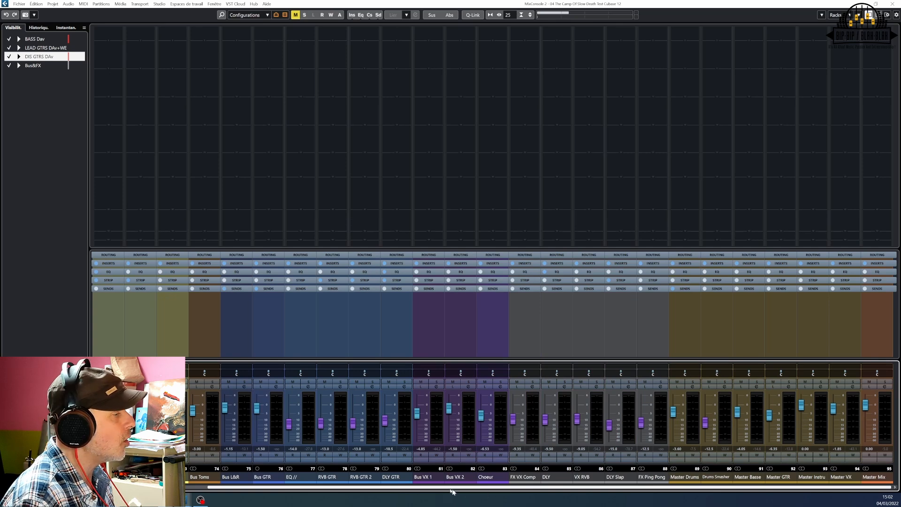
left_click_drag(433, 489, 331, 468)
- Return to the main MixConsole and bring its drum channels into view
left_click(188, 4)
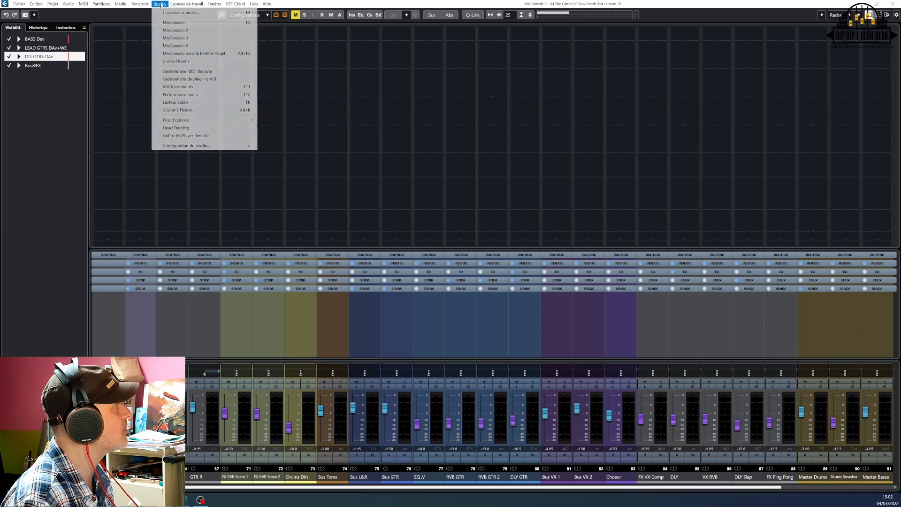
left_click(193, 29)
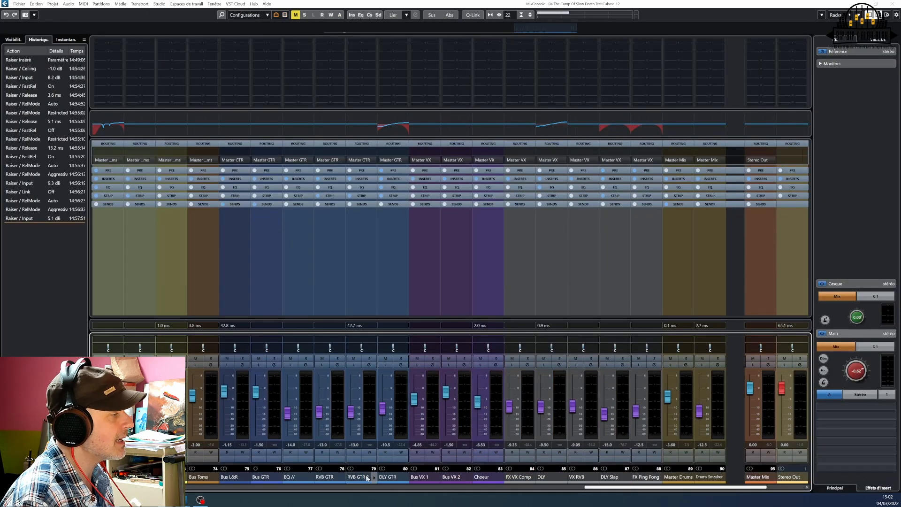
left_click(481, 488)
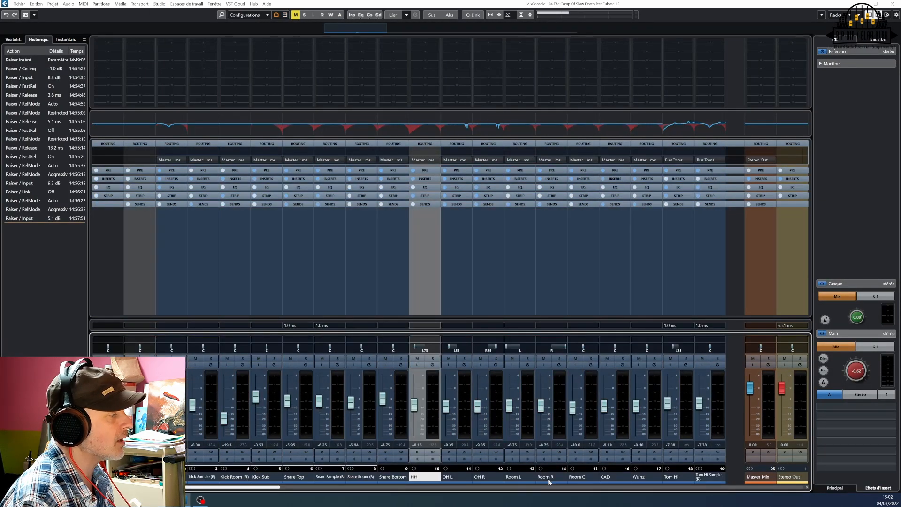
- Open MixConsole 3 and maximize its window
left_click(140, 4)
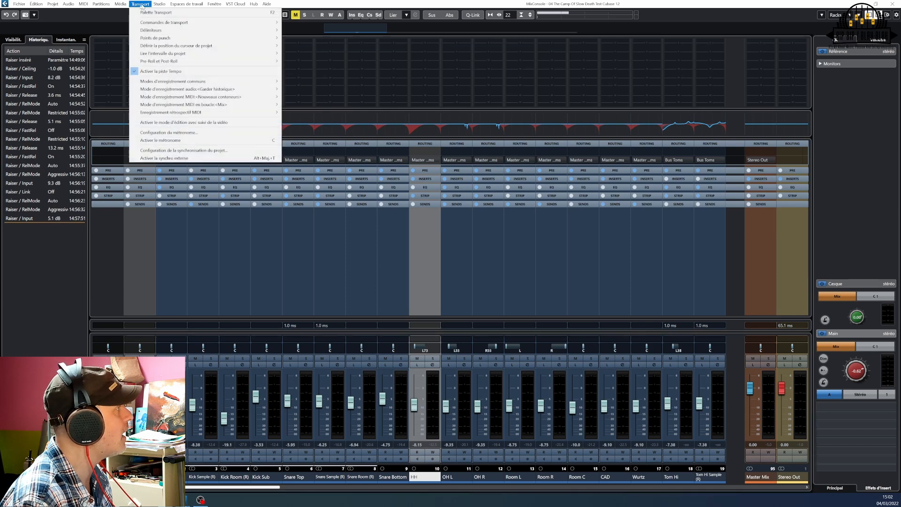
left_click(176, 38)
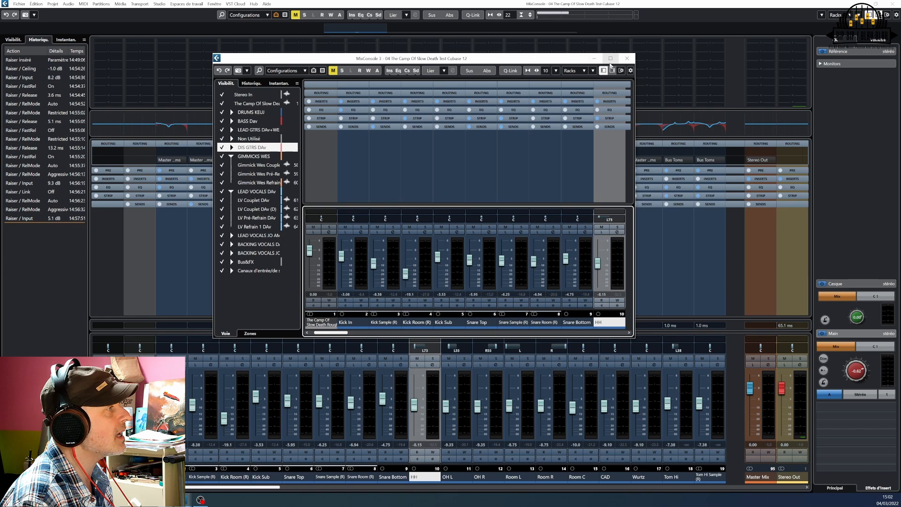
double_click(629, 56)
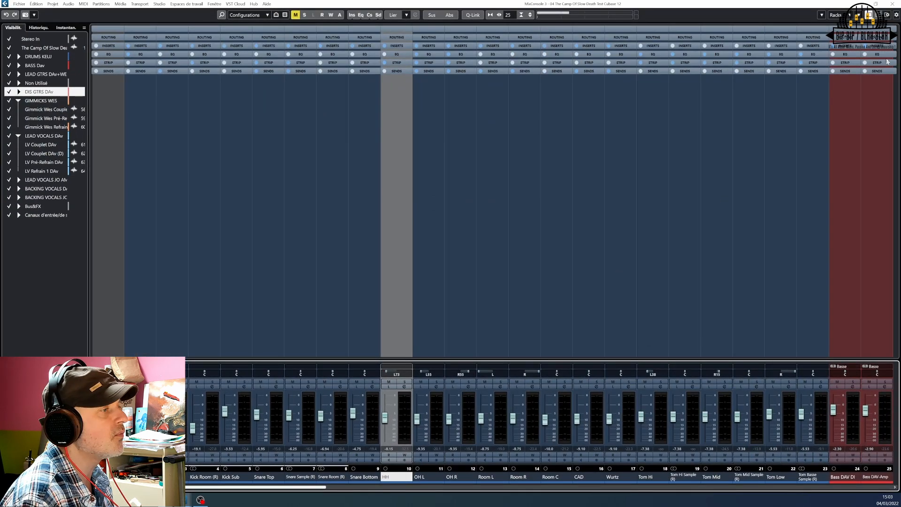
- In MixConsole 3's window layout, try the channel overview and meter bridge, and show the EQ curves and right zone
left_click(889, 18)
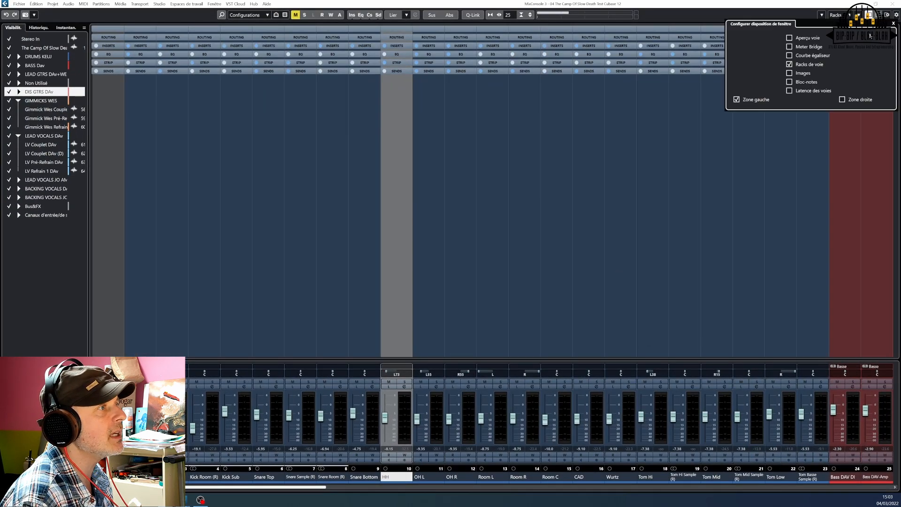
left_click(789, 38)
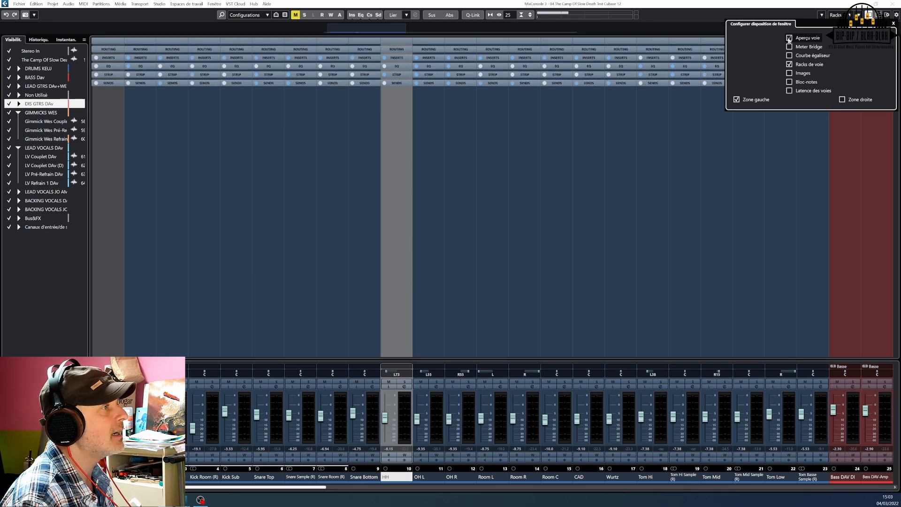
left_click(789, 38)
left_click(789, 46)
left_click(789, 47)
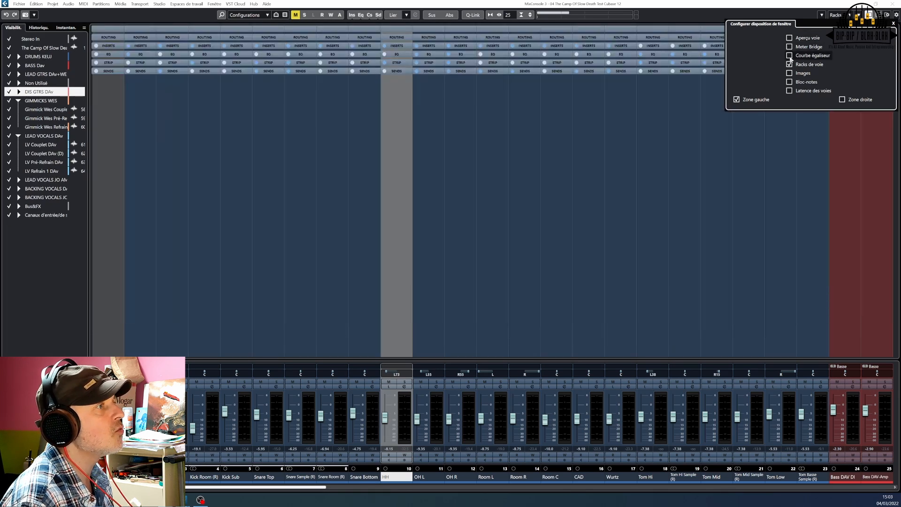
left_click(789, 55)
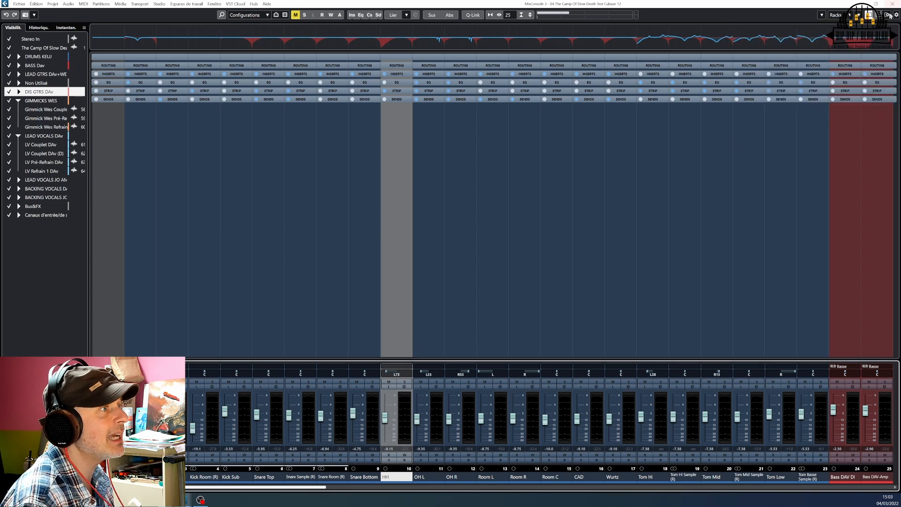
left_click(879, 15)
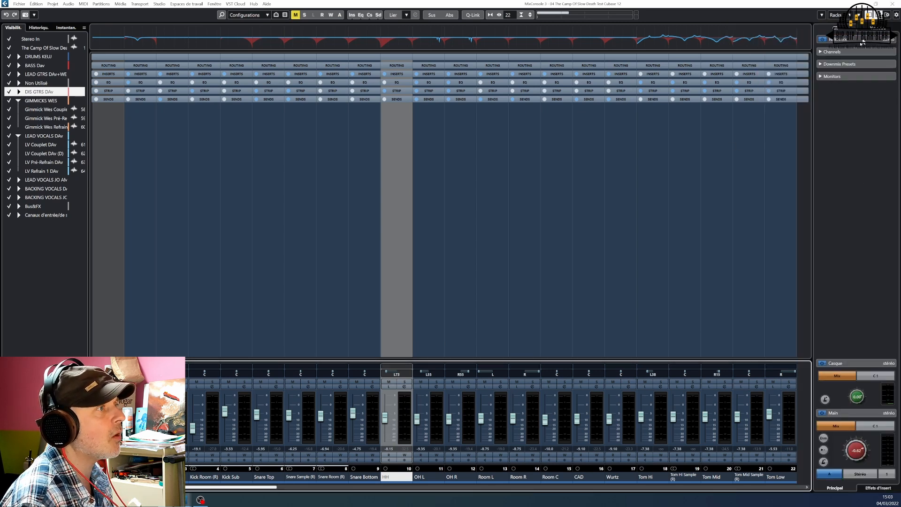
- Show the level meter in MixConsole 3's right zone and bring up the main MixConsole and MixConsole 2 in turn
left_click(877, 28)
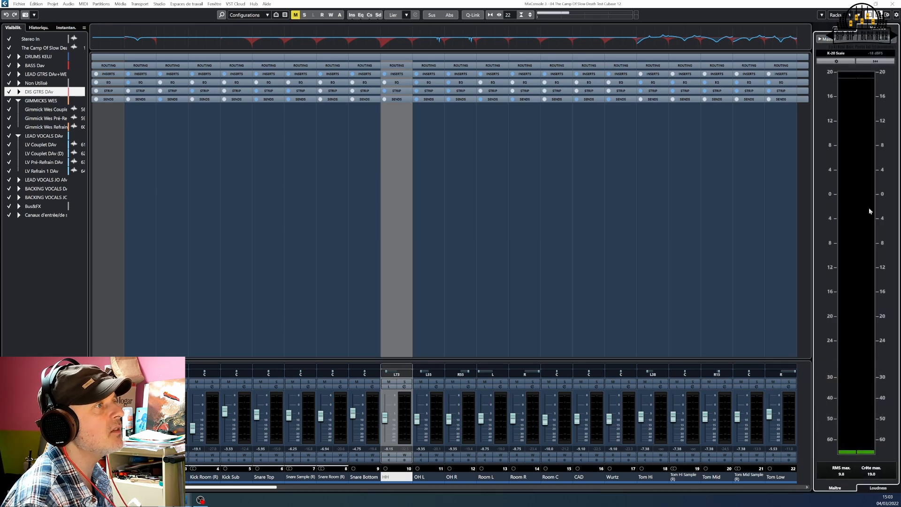
left_click(159, 4)
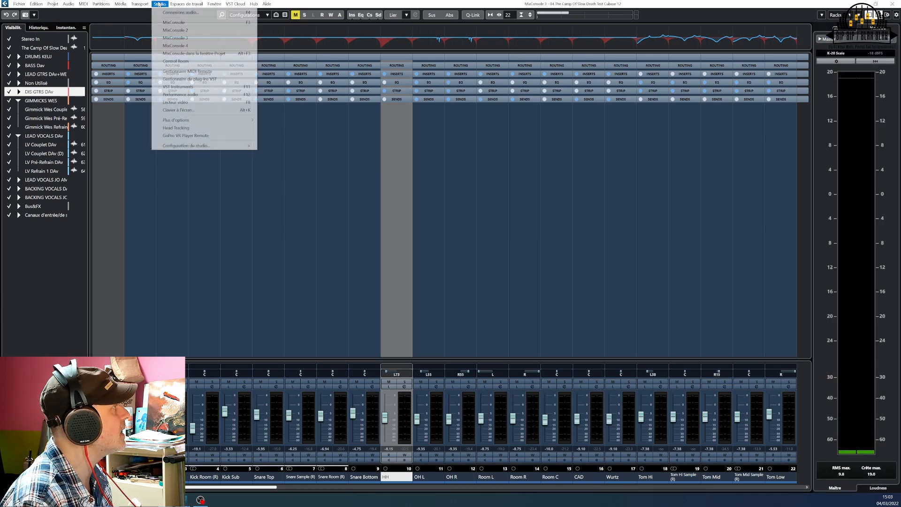
left_click(175, 22)
left_click(159, 4)
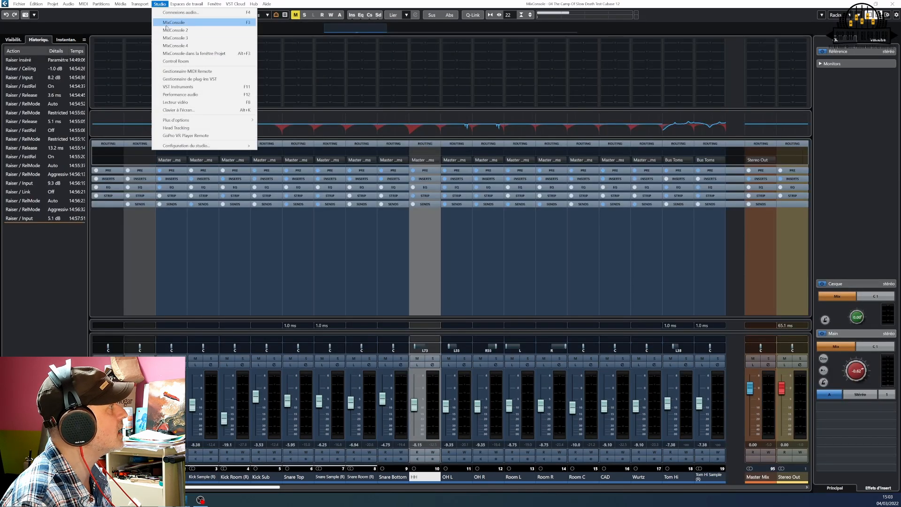
left_click(168, 30)
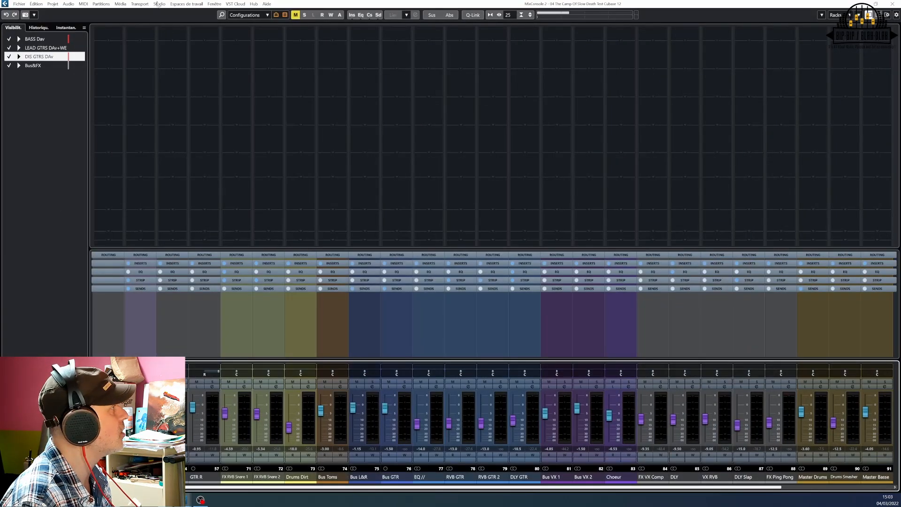
- Review the list of available workspaces without applying one
left_click(160, 4)
mouse_move(187, 3)
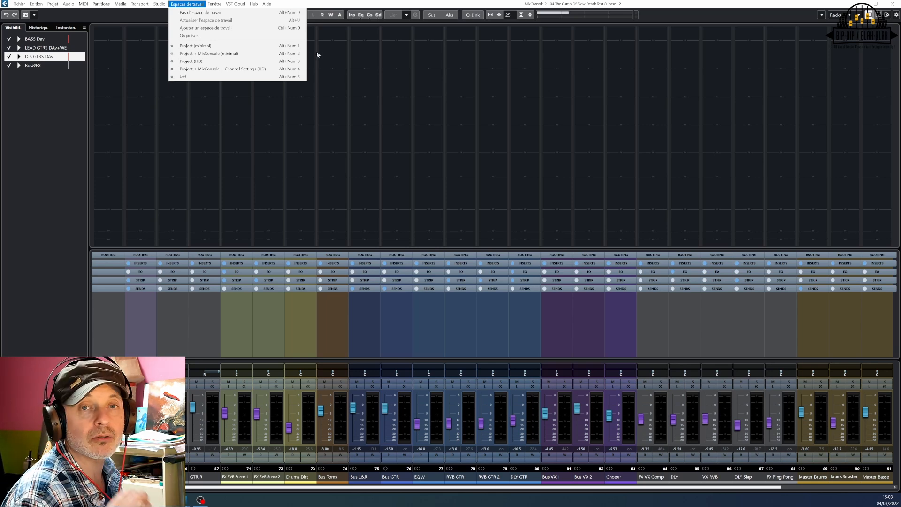
left_click(336, 85)
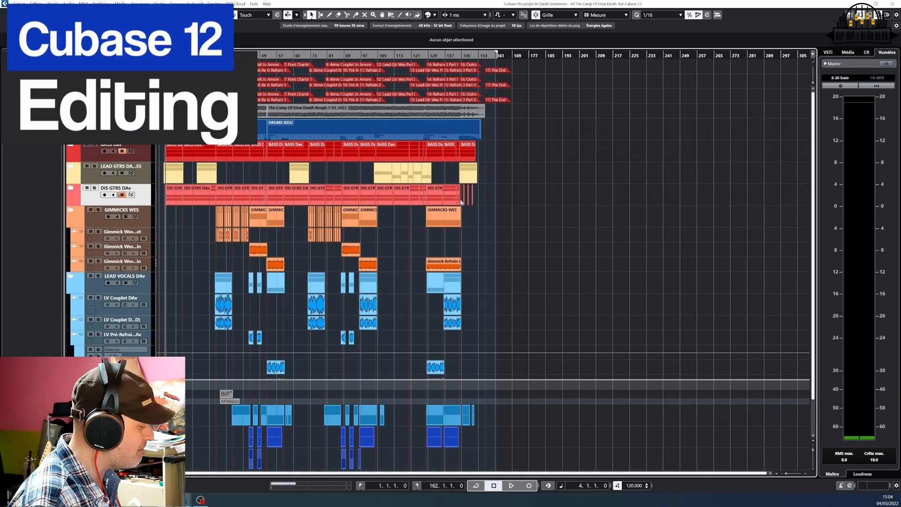
- Select the LV Couplet DAv track in the project window and solo it
left_click(139, 313)
left_click(98, 297)
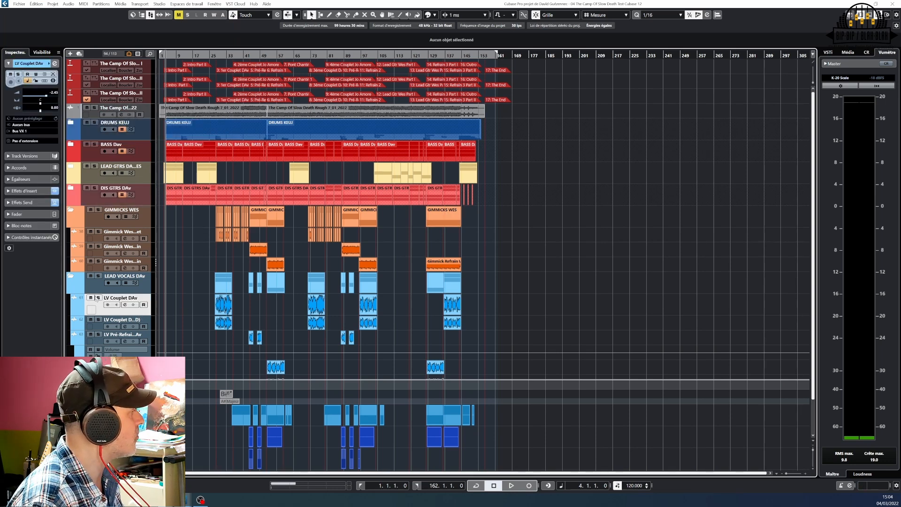
- Set the grid type to Adapter au zoom and place the project cursor at 27.4.1.7, over the start of the lead vocal
left_click_drag(220, 56, 473, 307)
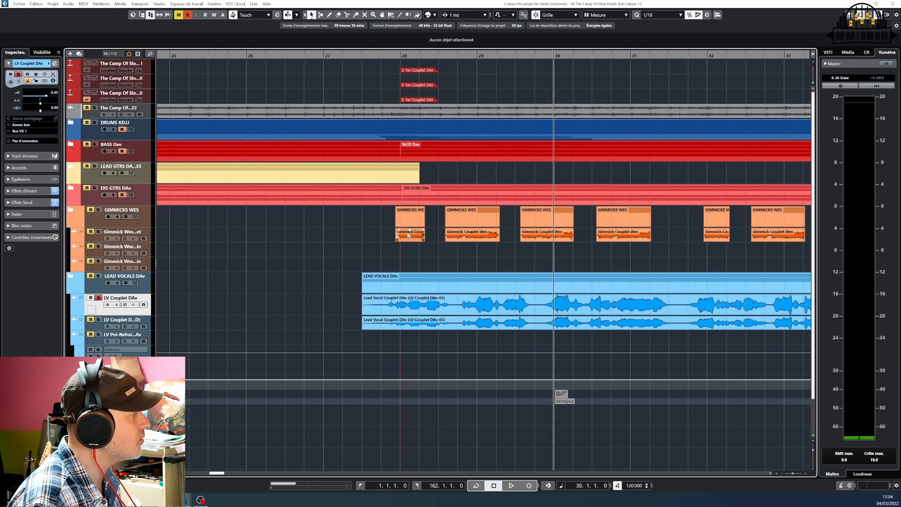
left_click_drag(381, 55, 481, 144)
left_click(476, 55)
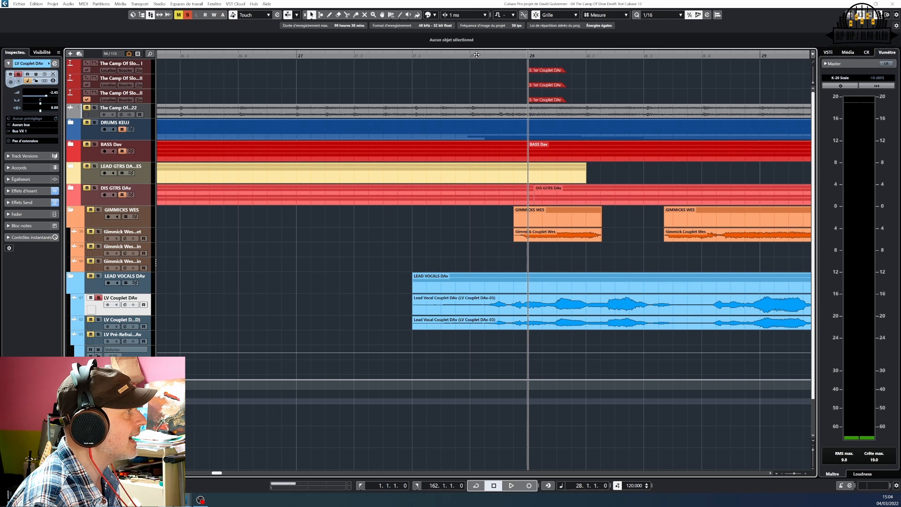
key("j")
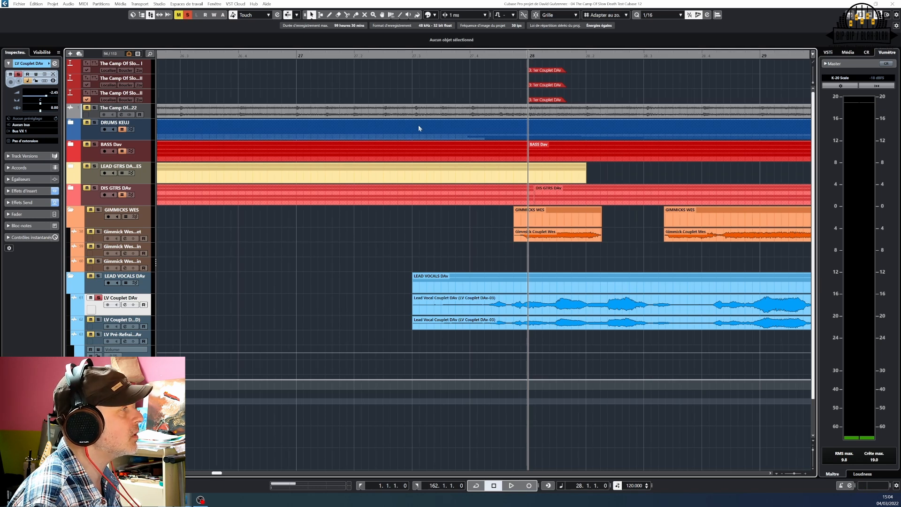
left_click(471, 55)
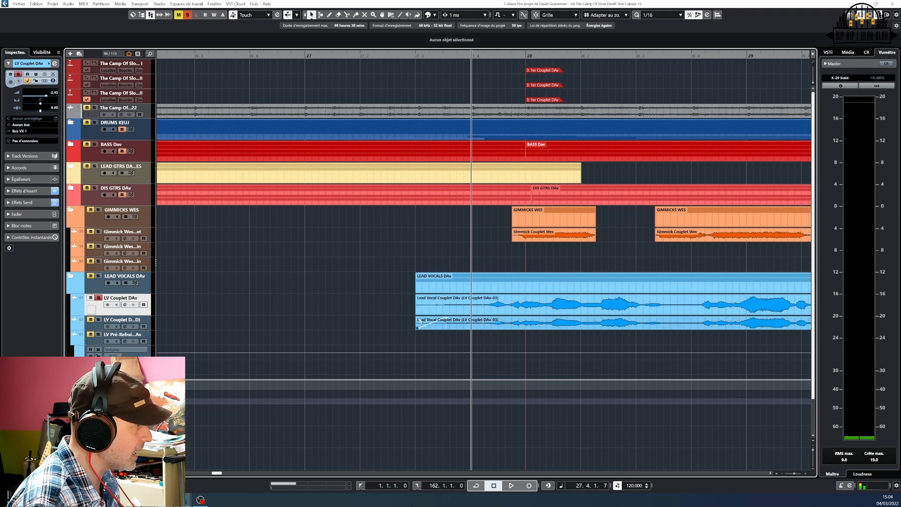
- Select both lead vocal events and try trimming their start, and separately their end, to the project cursor, undoing each trim
left_click_drag(397, 306, 455, 330)
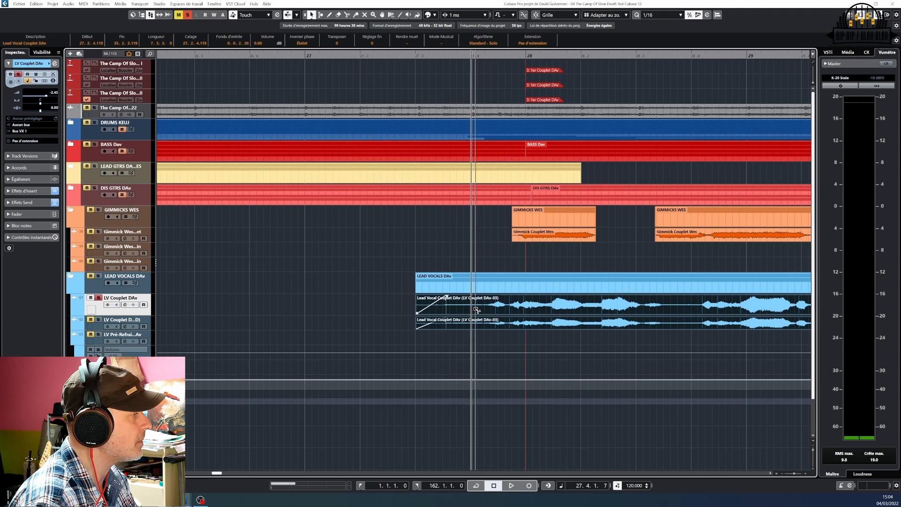
key("alt+e")
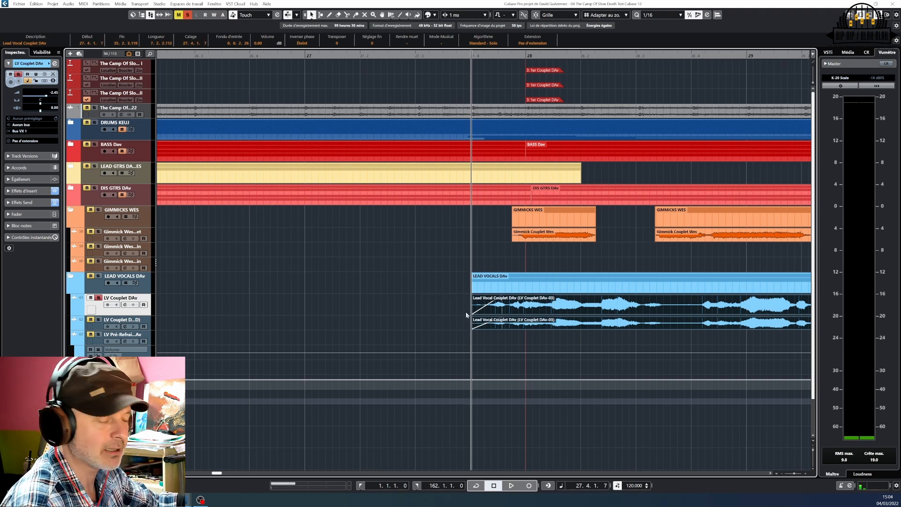
key("ctrl+z")
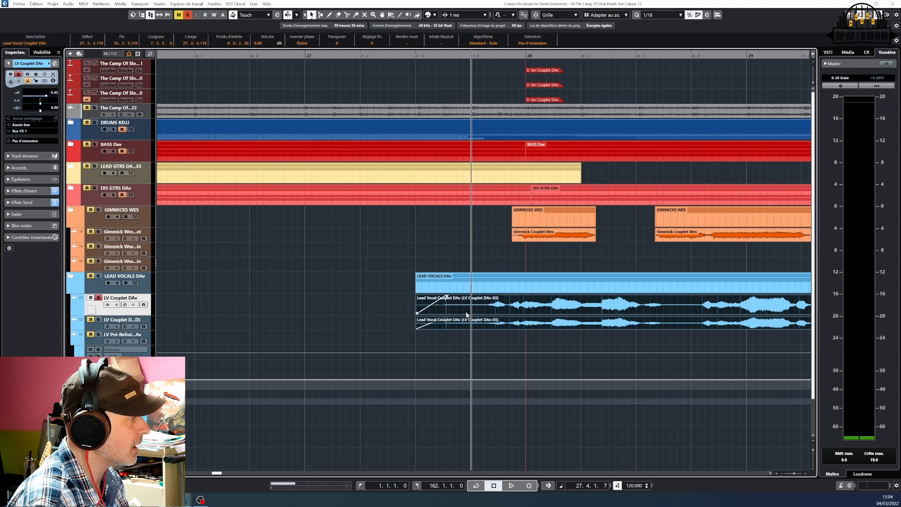
key("alt+d")
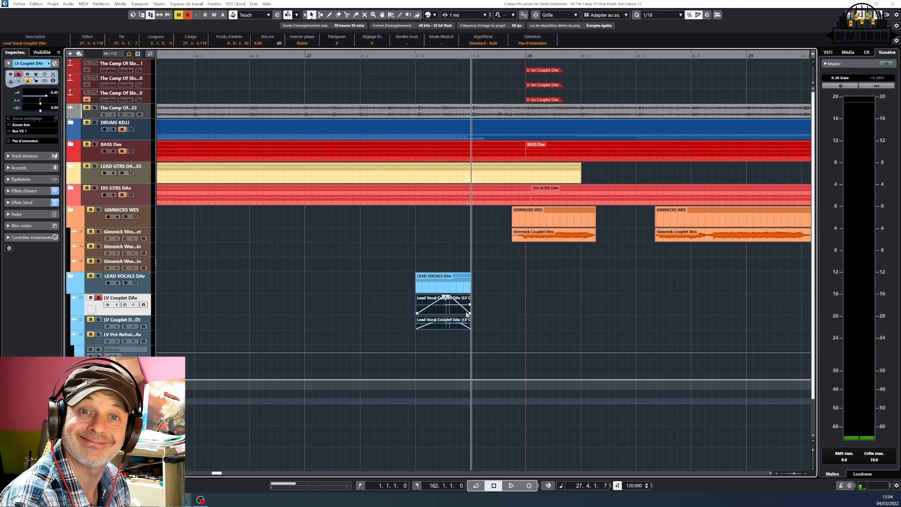
key("ctrl+z")
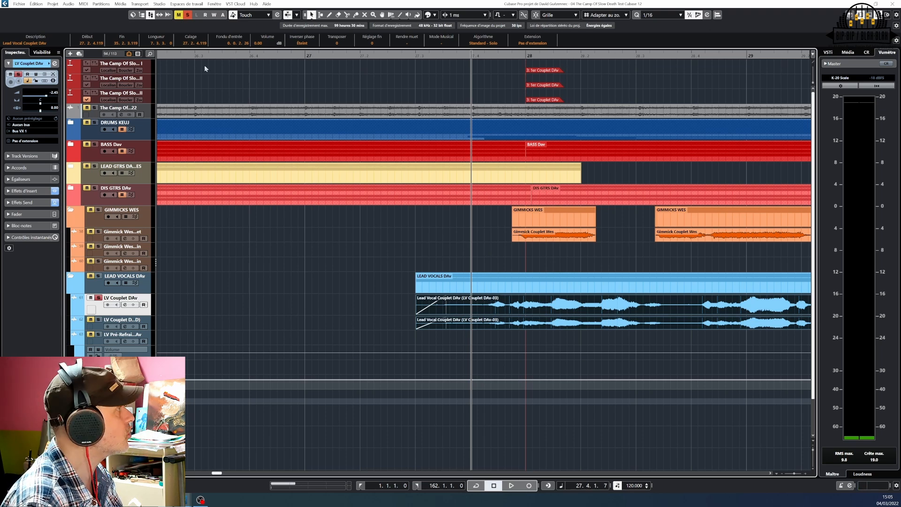
- Look up which command the Alt+T shortcut is assigned to in the Raccourcis clavier dialog
left_click(49, 4)
mouse_move(36, 4)
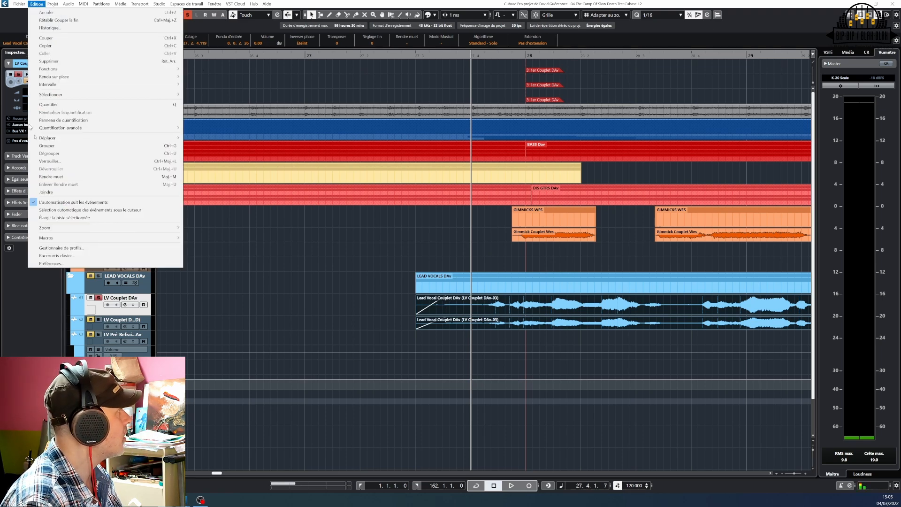
left_click(95, 255)
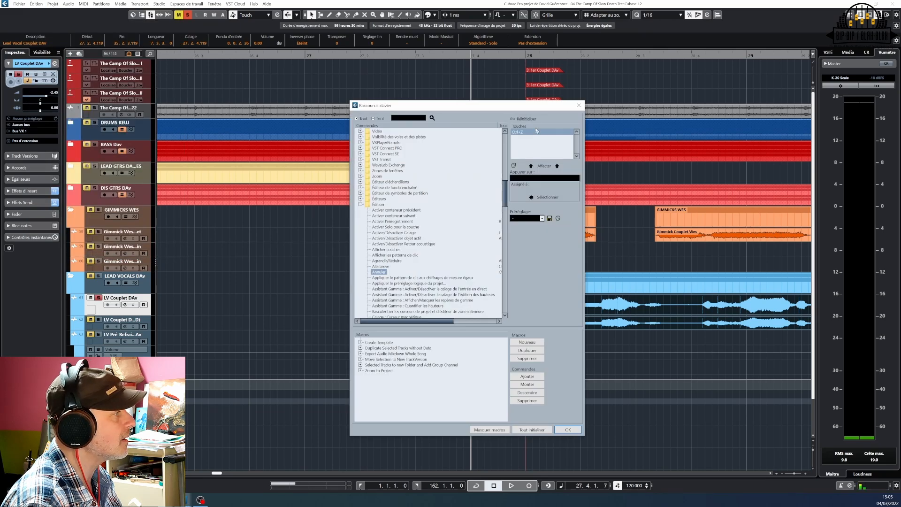
left_click_drag(532, 109, 524, 93)
left_click(529, 164)
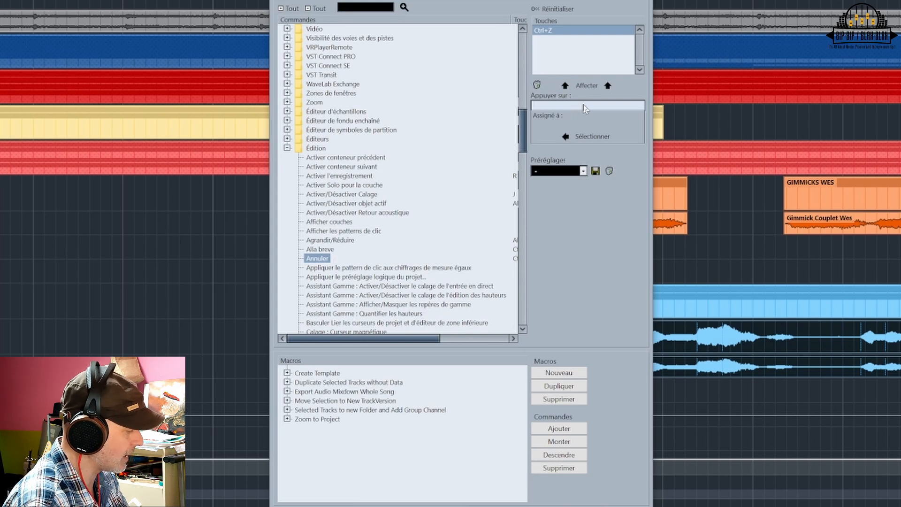
key("alt+t")
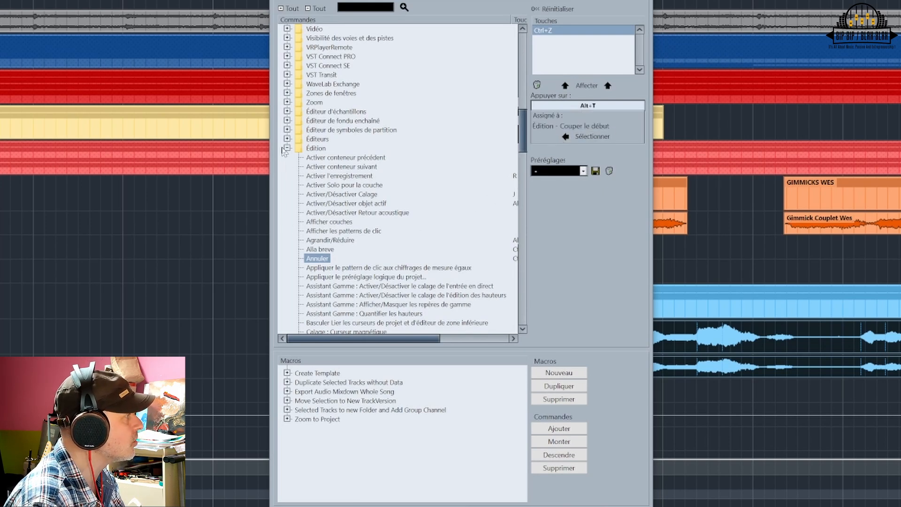
- Locate the Couper la fin command among the Édition commands and select it to view its assigned shortcut
scroll(396, 277, "down", 2)
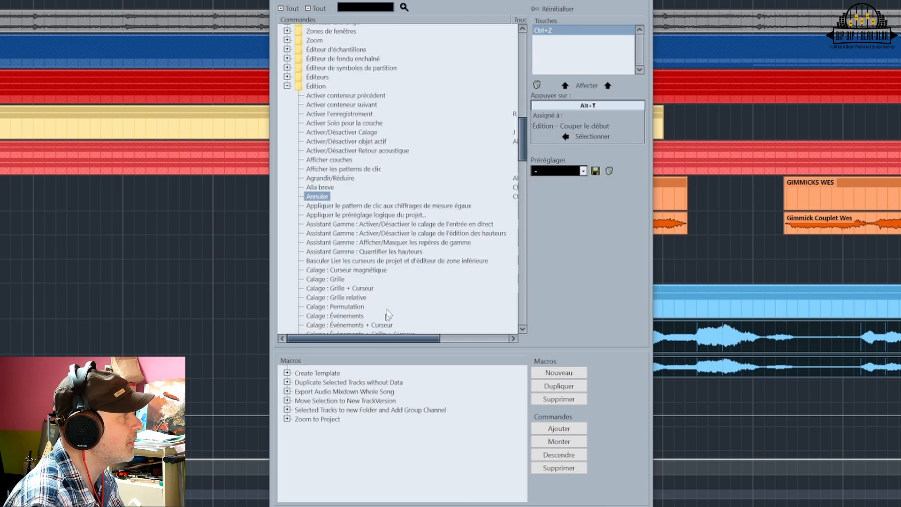
scroll(396, 277, "down", 6)
scroll(338, 312, "down", 6)
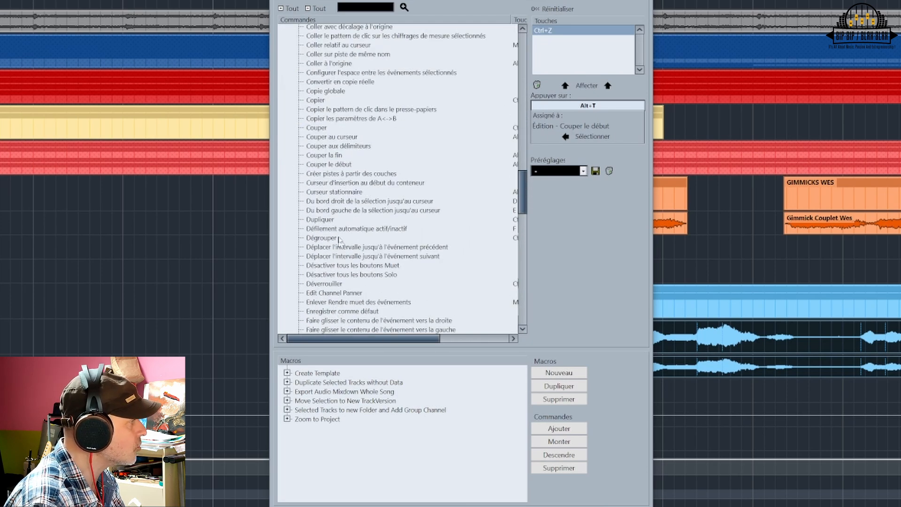
left_click(334, 156)
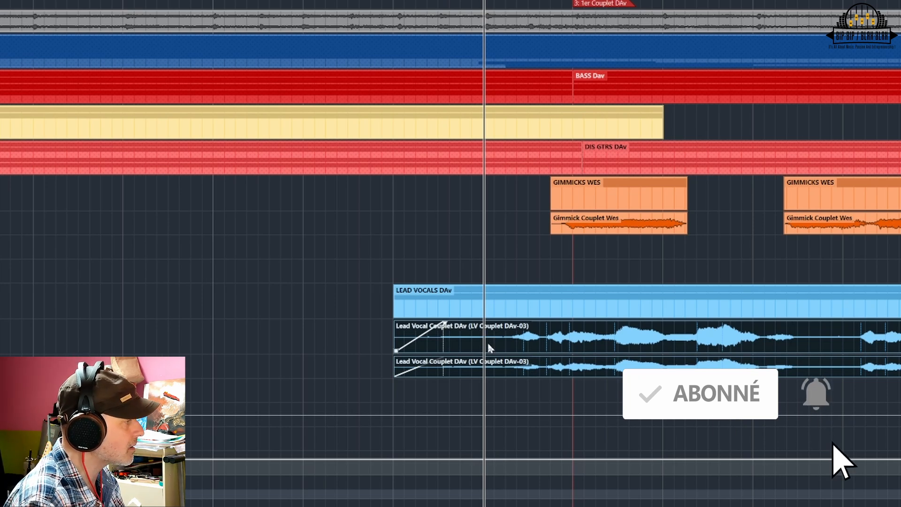
- With the Split tool, try splitting both lead vocal events at the project cursor and trimming off their start, undoing each edit
key("3")
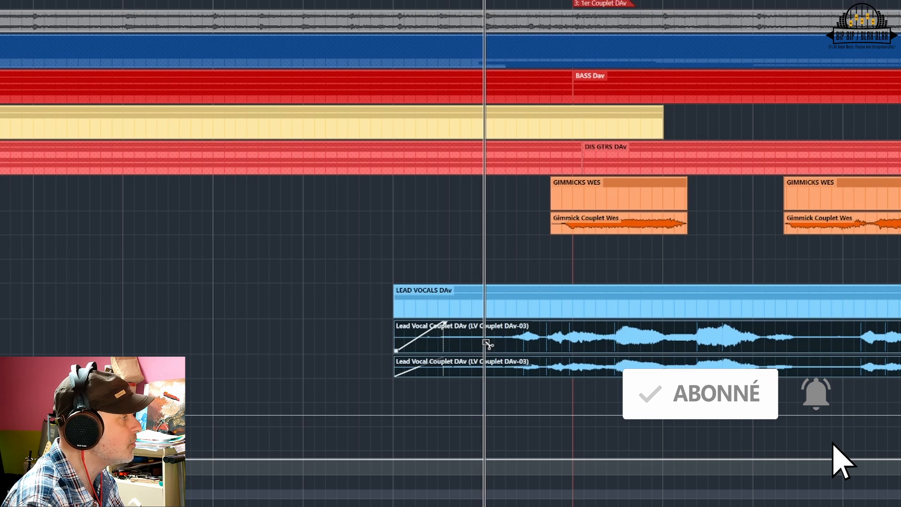
left_click(485, 343)
left_click_drag(365, 306, 435, 361)
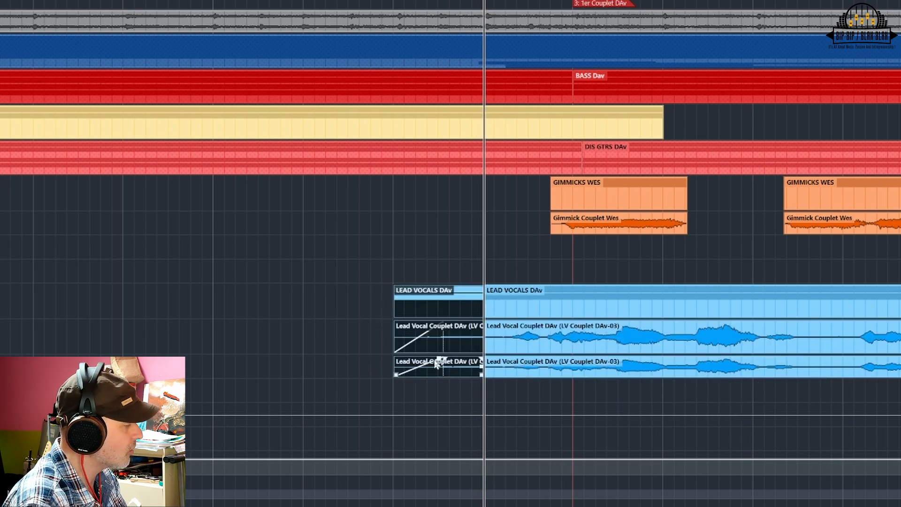
key("ctrl+z")
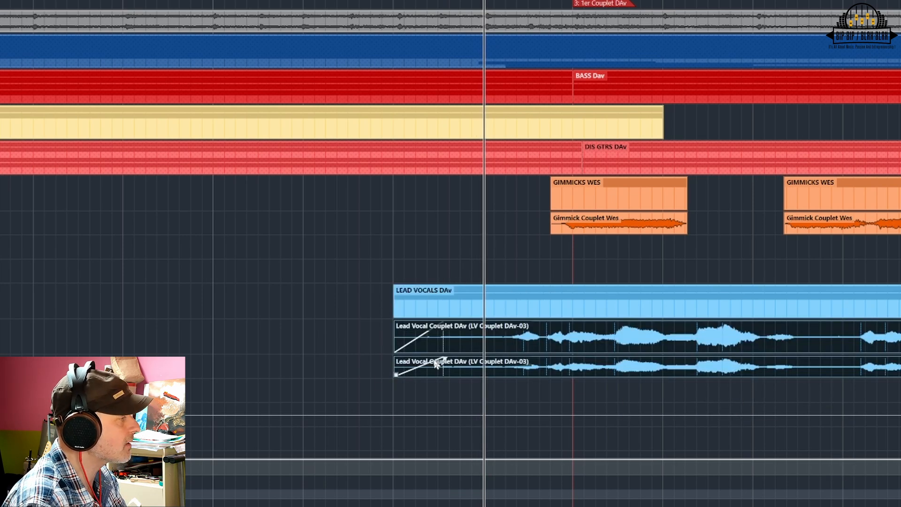
left_click(482, 350)
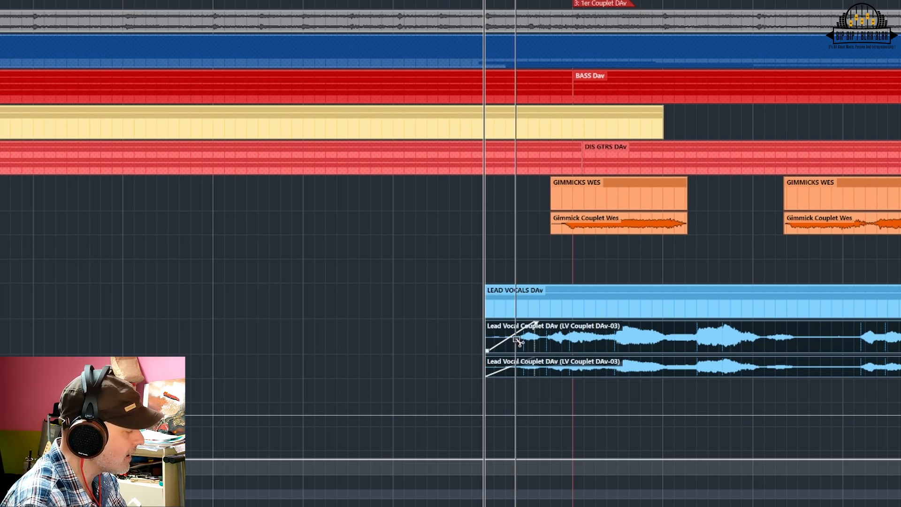
key("ctrl+z")
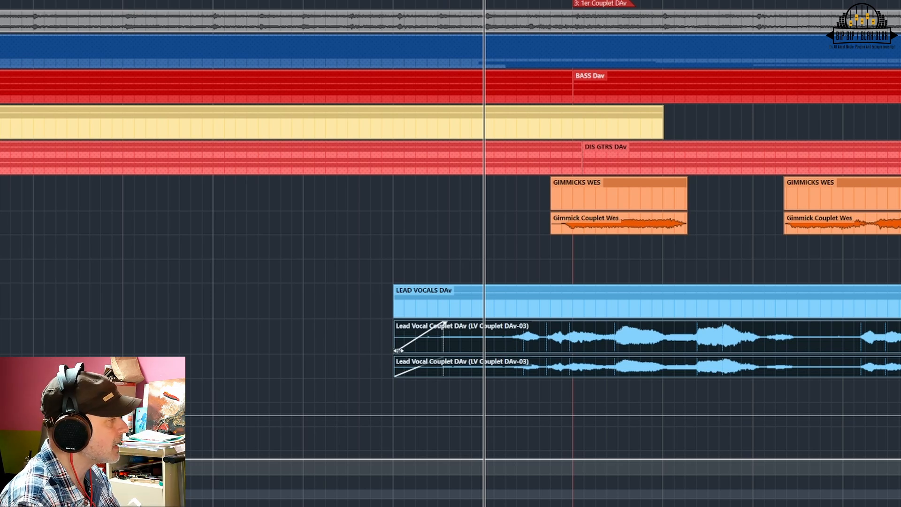
- Trim the start of both lead vocal events to just after 27.4, carrying the fade-in along with the event edge
left_click_drag(396, 350, 461, 330)
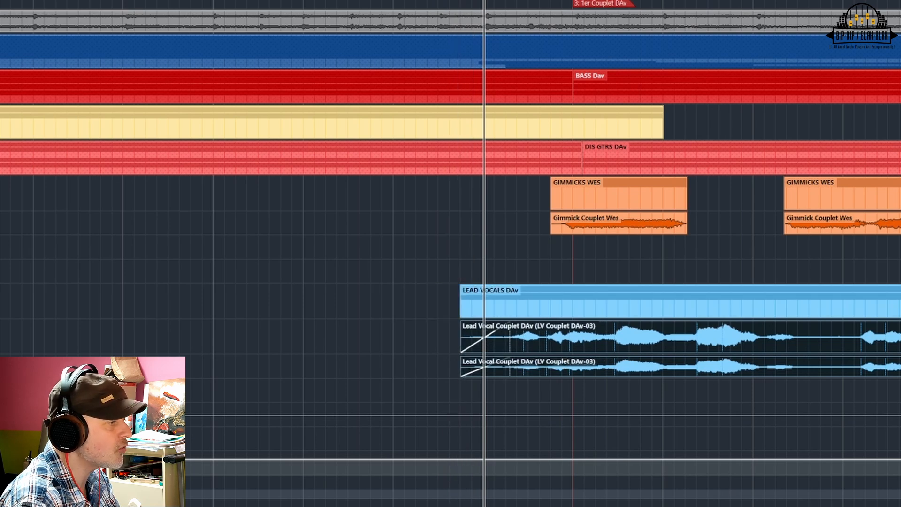
key("shift+h")
key("shift+h")
key("shift+h")
key("shift+h")
key("shift+h")
key("shift+h")
key("shift+h")
key("shift+h")
key("shift+h")
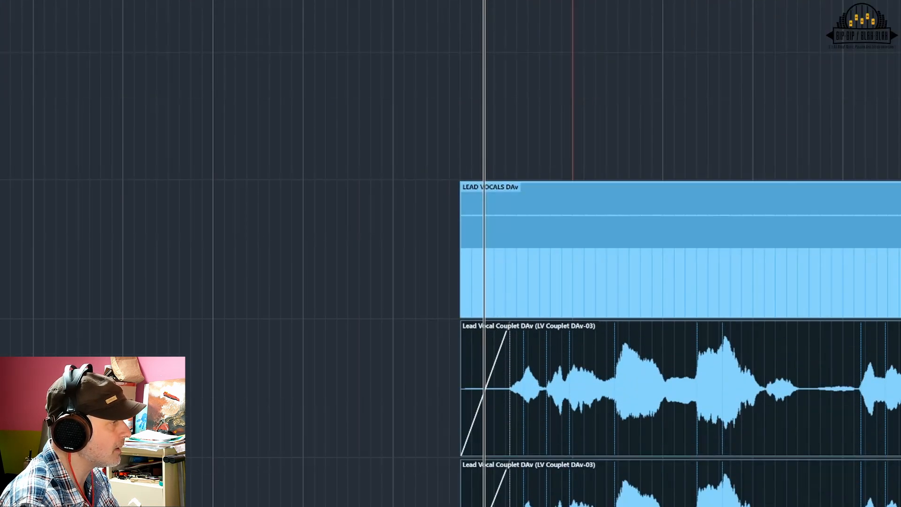
scroll(799, 416, "up", 5)
scroll(799, 415, "down", 8)
scroll(733, 393, "up", 3)
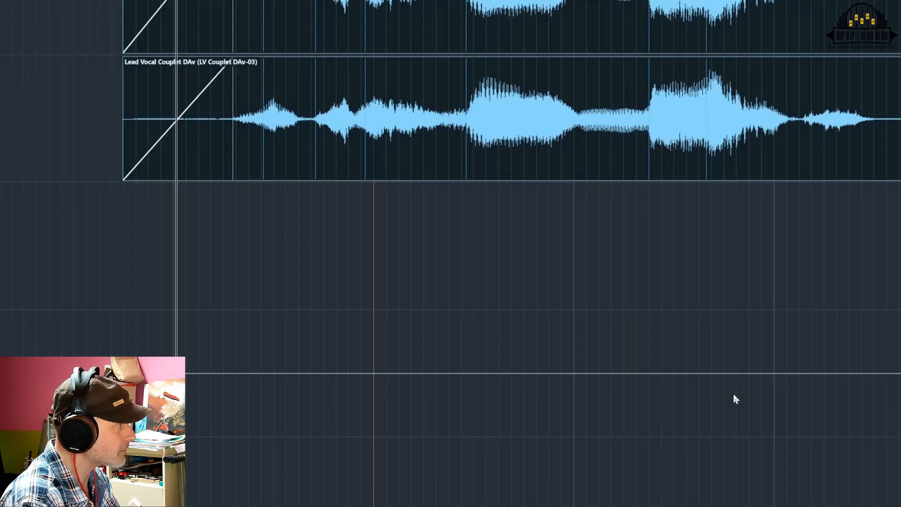
scroll(734, 393, "left", 5)
scroll(738, 360, "up", 2)
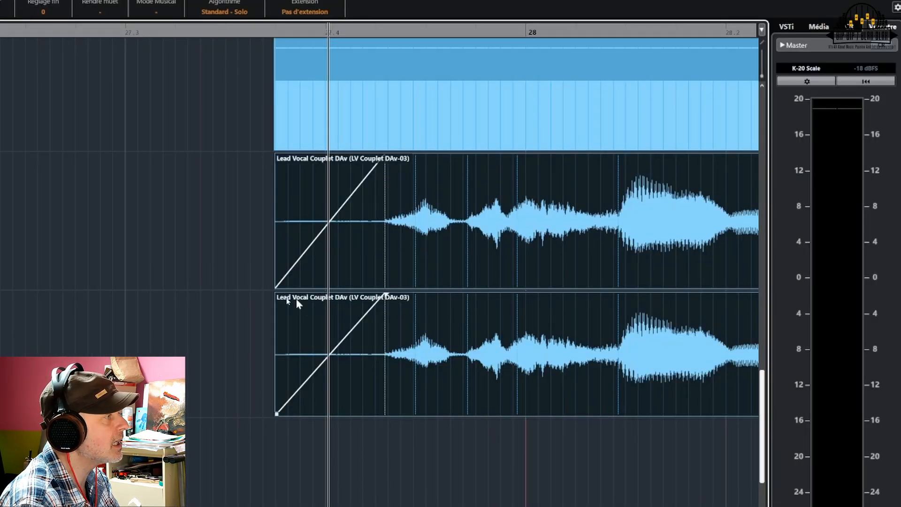
left_click_drag(277, 286, 357, 283)
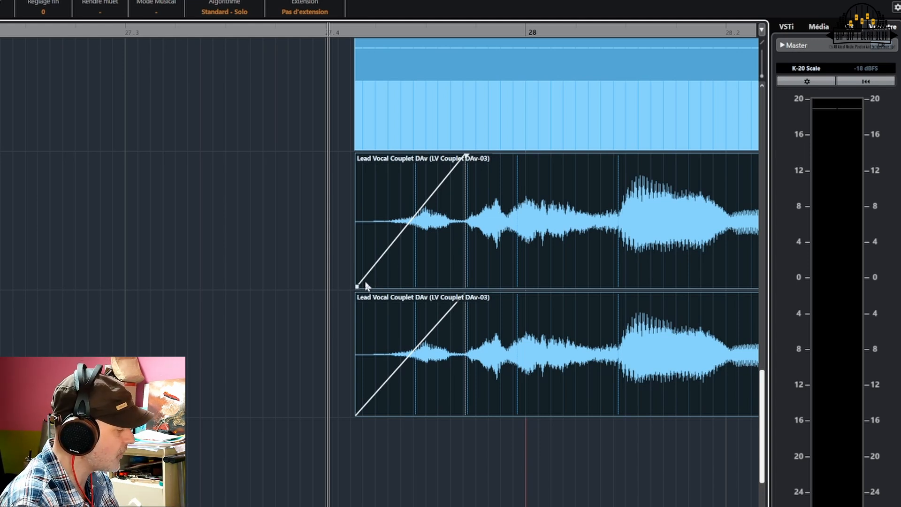
- Move the start of both lead vocal events to just before 27.4, keeping the fade-in's end point in place
left_click_drag(359, 285, 380, 260)
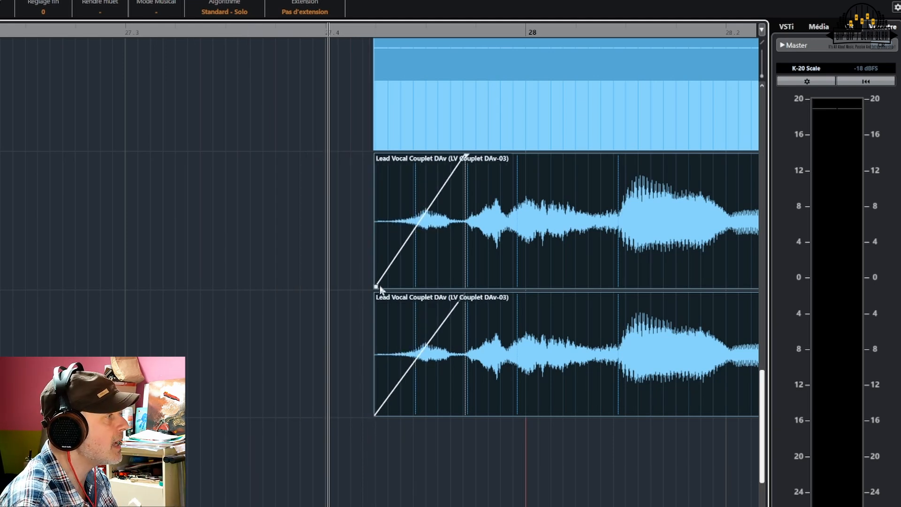
left_click_drag(376, 285, 295, 244)
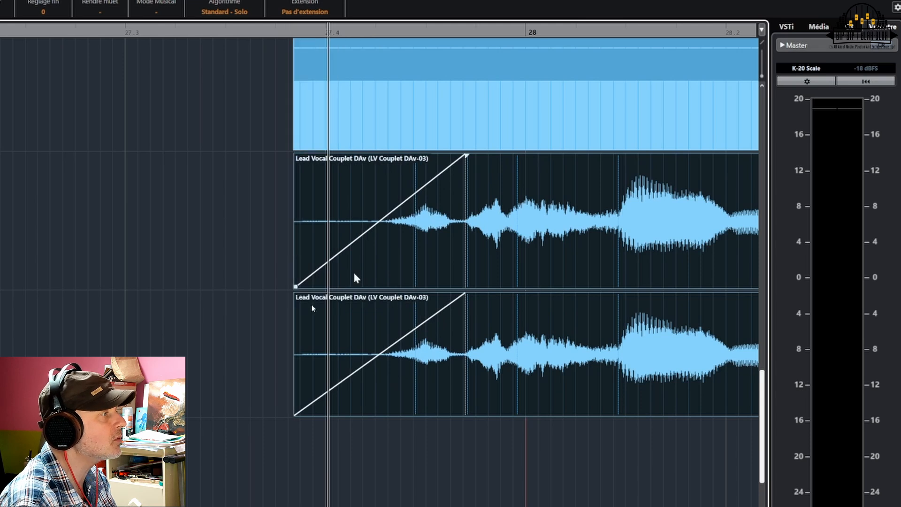
- Trim both lead vocal events to just past 27.4, shorten the upper event's fade-in, and extend its start slightly with the fade end fixed
left_click_drag(296, 286, 353, 286)
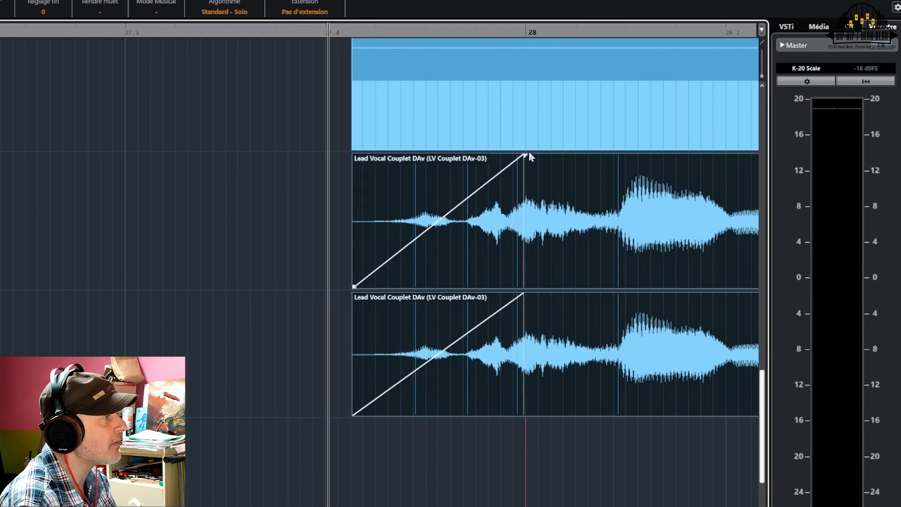
left_click_drag(526, 155, 456, 158)
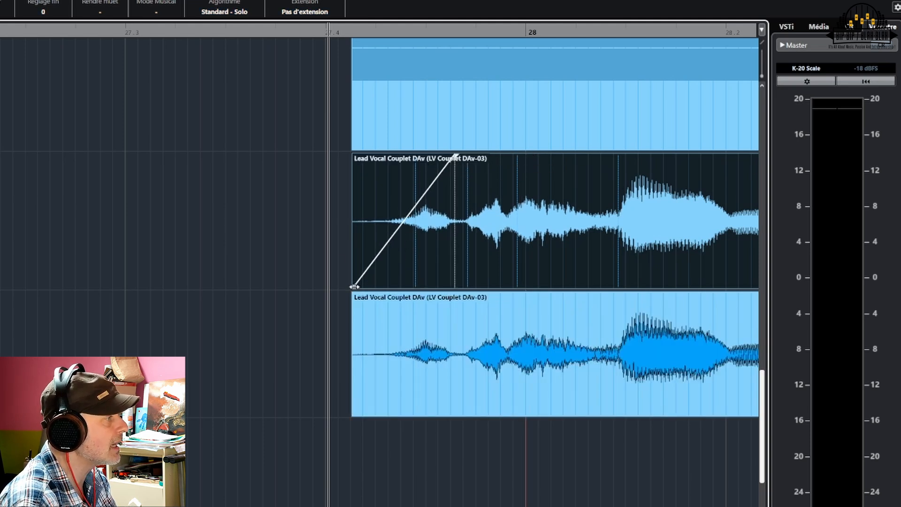
mouse_move(355, 286)
left_mouse_down()
mouse_move(415, 283)
mouse_move(358, 283)
mouse_move(399, 283)
mouse_move(352, 271)
left_mouse_up()
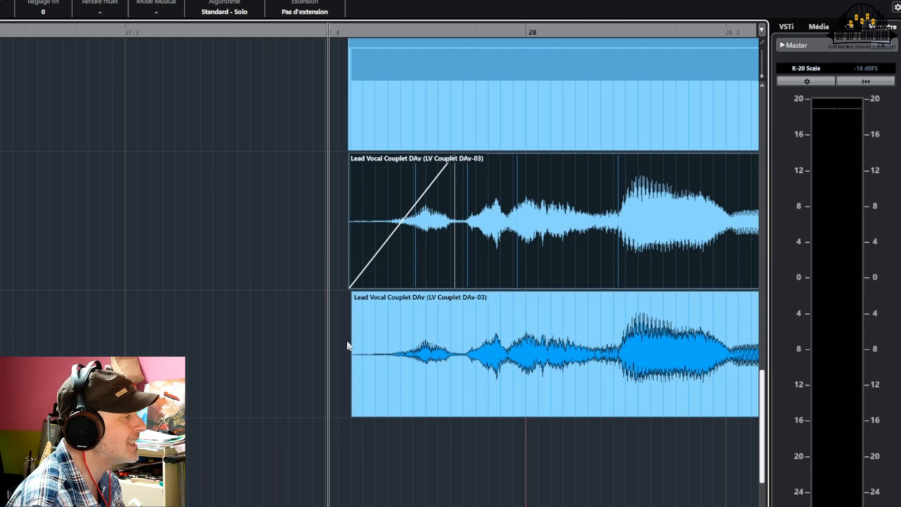
- Expand the DRUMS KEUJ folder track and look over its individual drum tracks, from Kick In down to the room microphones
scroll(298, 340, "down", 8)
scroll(297, 338, "down", 5)
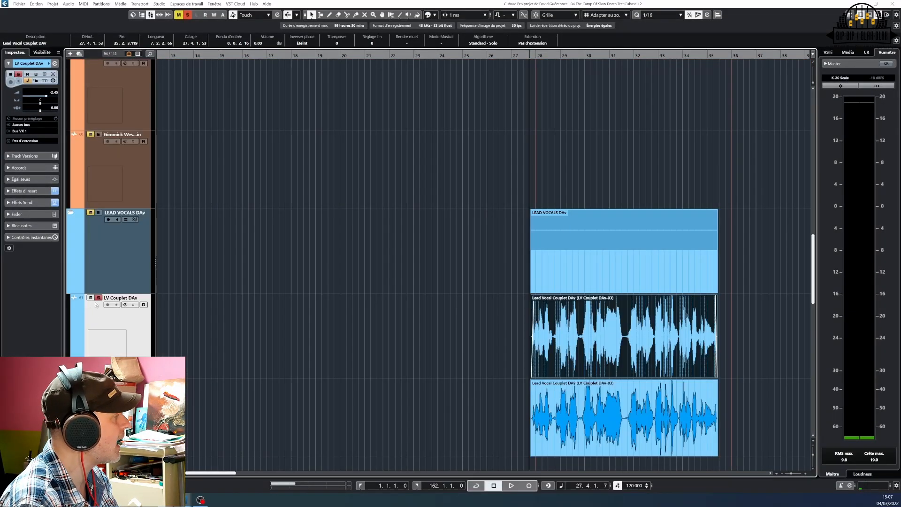
scroll(306, 275, "up", 10)
scroll(634, 314, "down", 3)
scroll(792, 475, "down", 4)
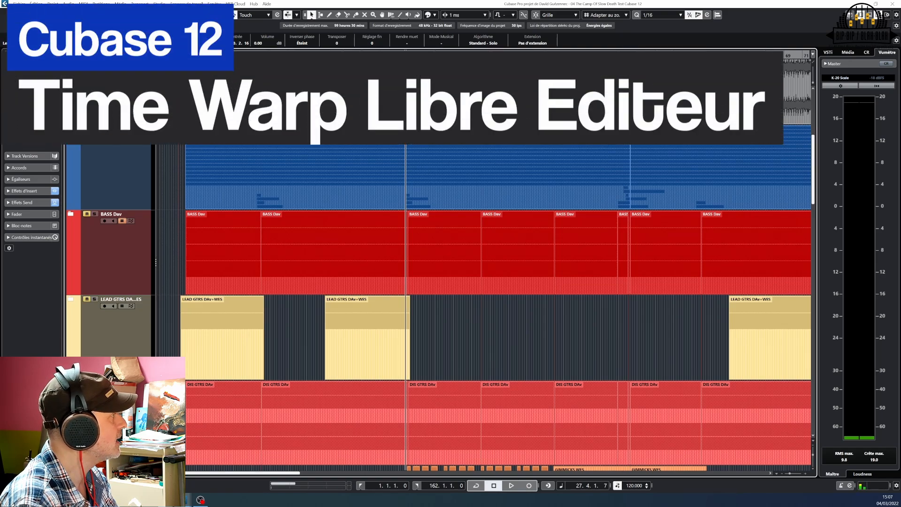
left_click(70, 128)
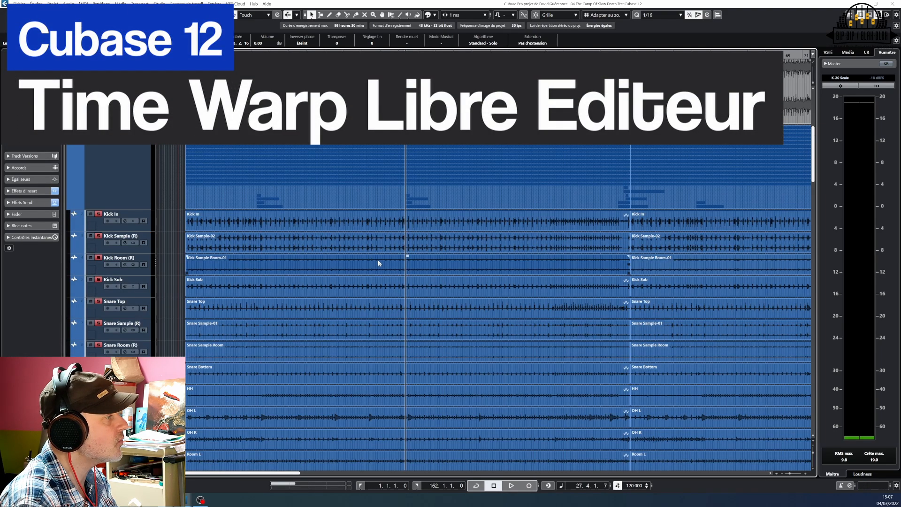
scroll(378, 263, "down", 2)
scroll(378, 263, "down", 1)
scroll(365, 249, "down", 3)
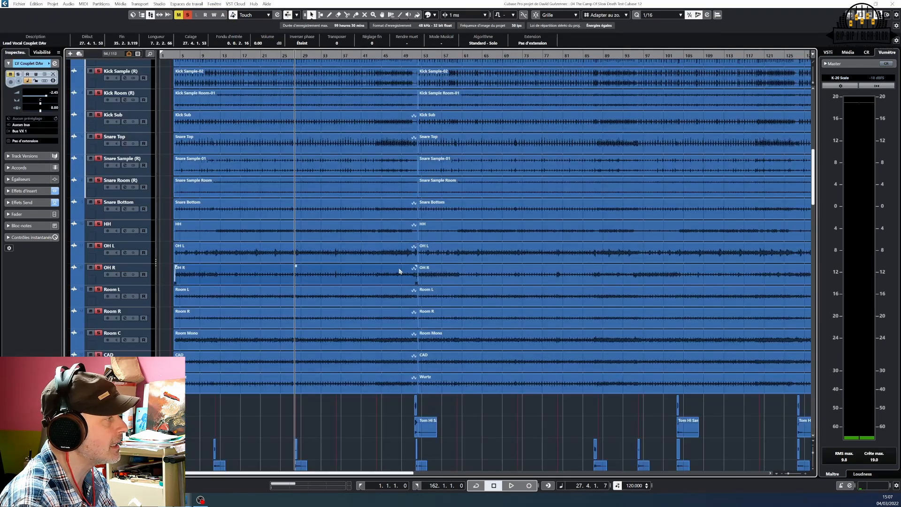
scroll(392, 261, "down", 1)
scroll(381, 237, "up", 4)
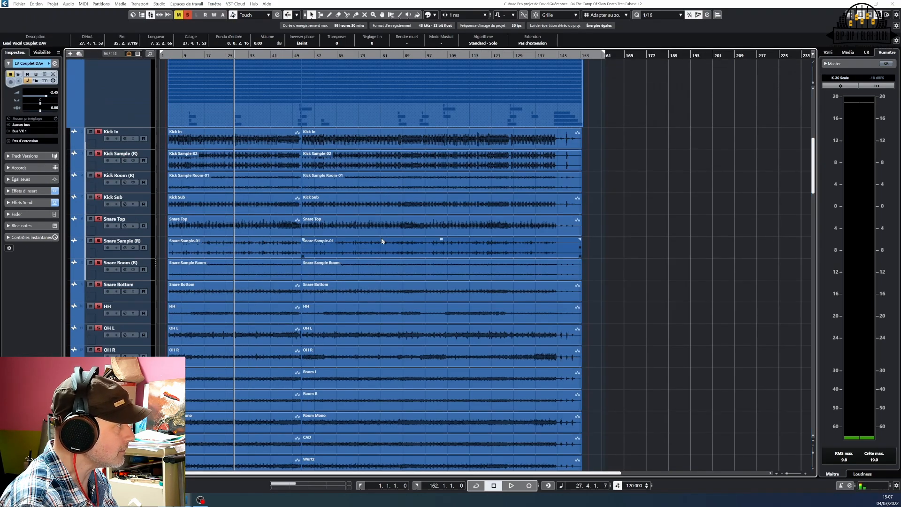
- Play the drum tracks briefly from the project cursor at 27.4 and enlarge the track heights to inspect their waveforms
key("space")
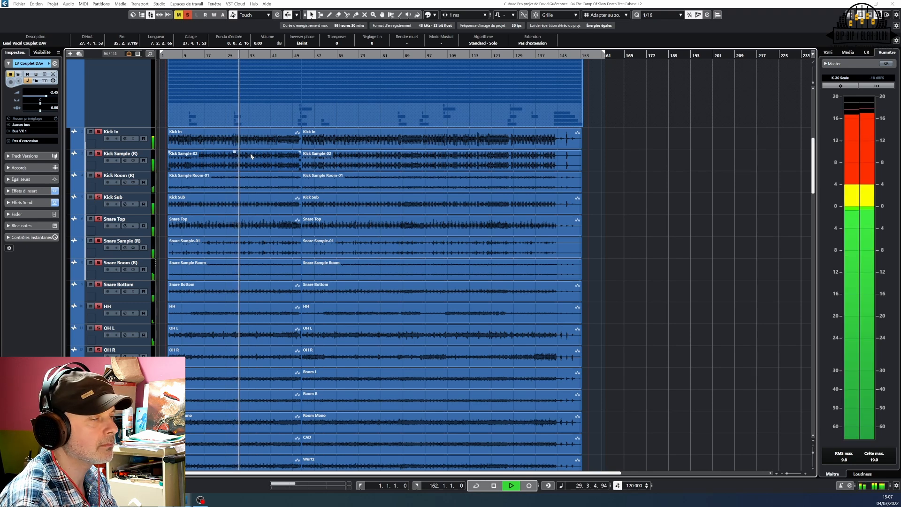
key("space")
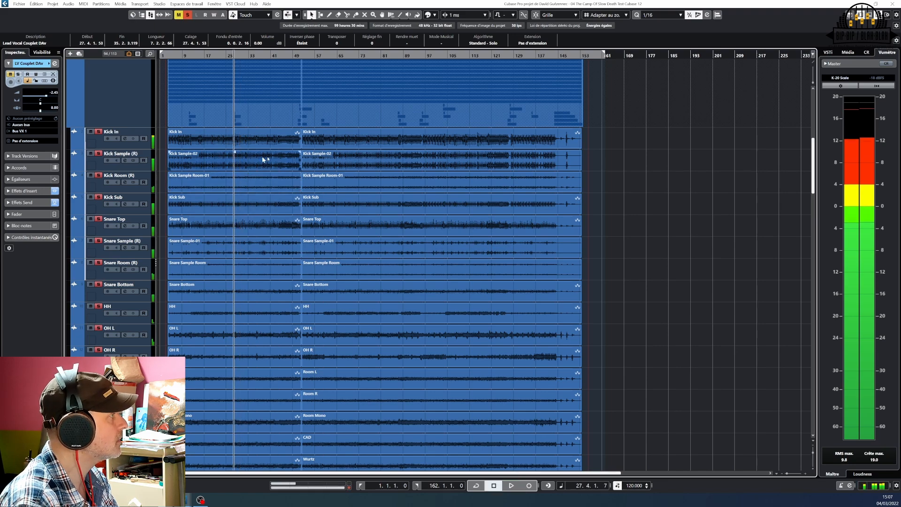
key("h")
key("h")
scroll(307, 165, "left", 4)
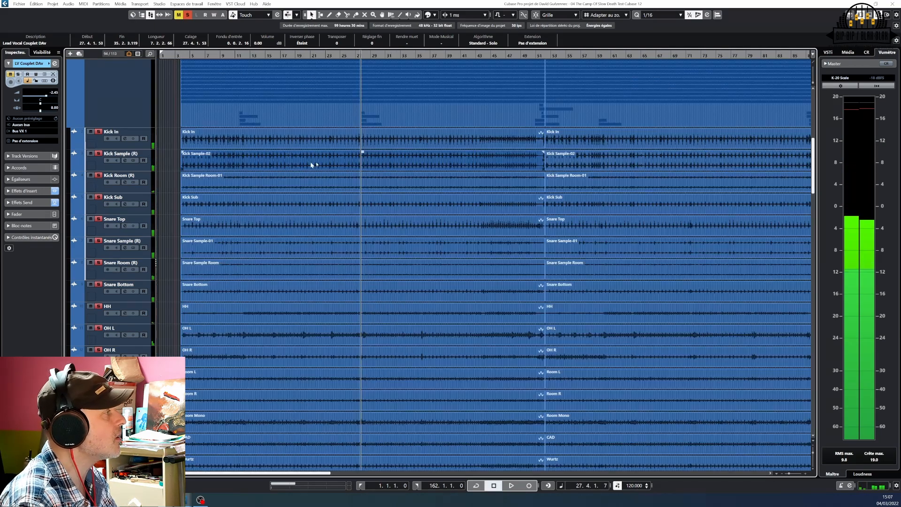
scroll(335, 165, "up", 2)
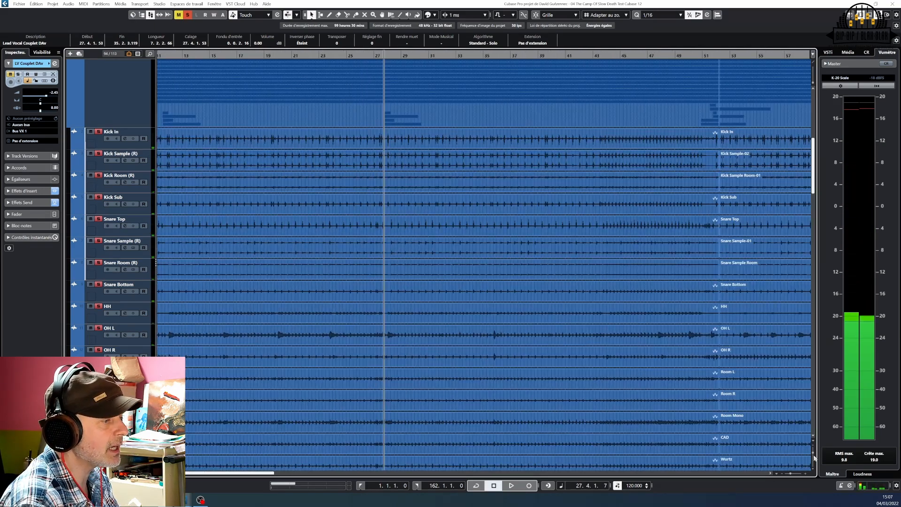
left_click_drag(813, 453, 813, 458)
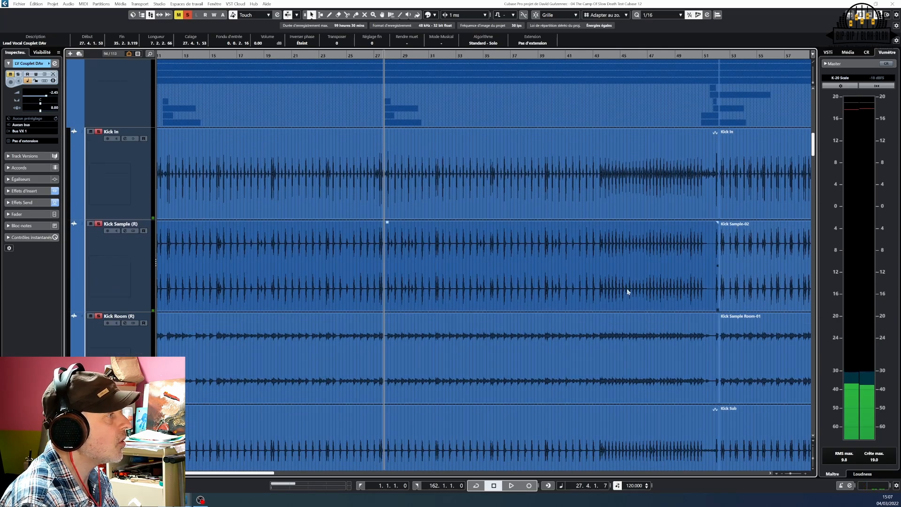
scroll(626, 282, "down", 4)
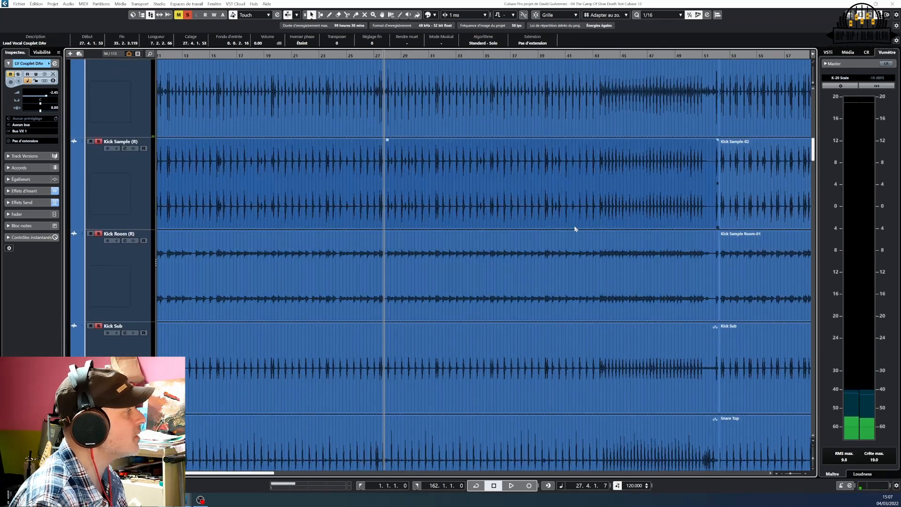
- Set the Time Warp tool to Warp libre and enable phase-coherent AudioWarp alongside group editing on the DRUMS KEUJ folder
scroll(467, 181, "up", 10)
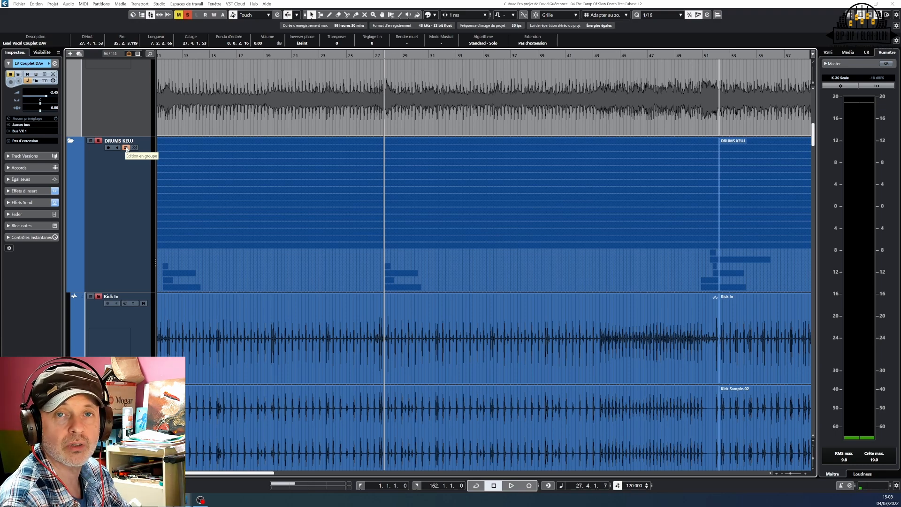
left_click(126, 149)
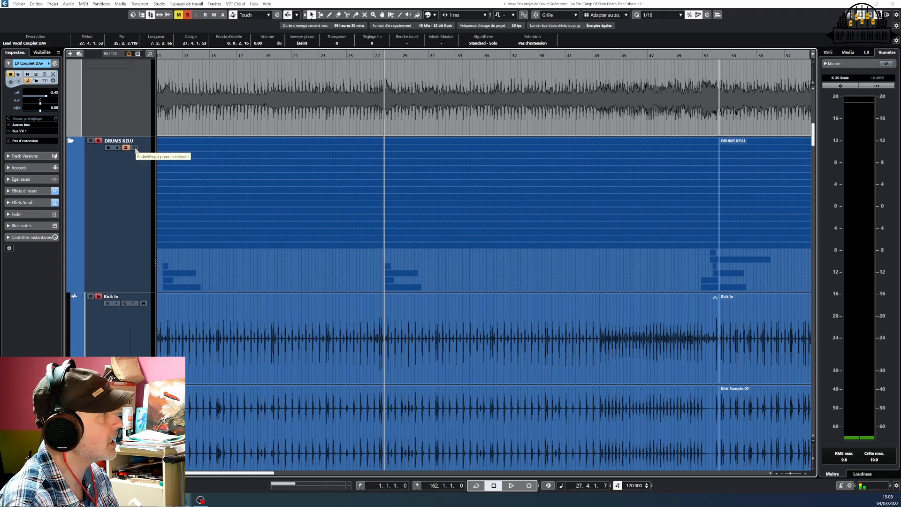
left_click(392, 18)
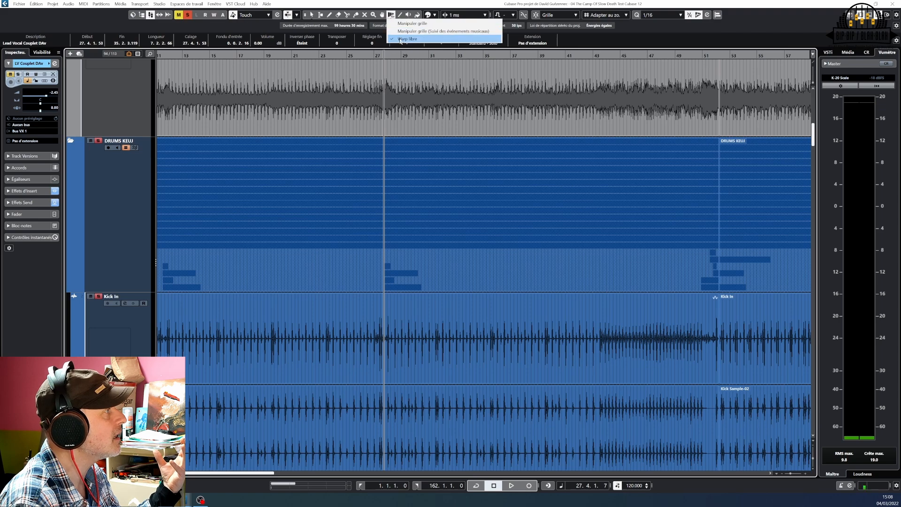
left_click(401, 39)
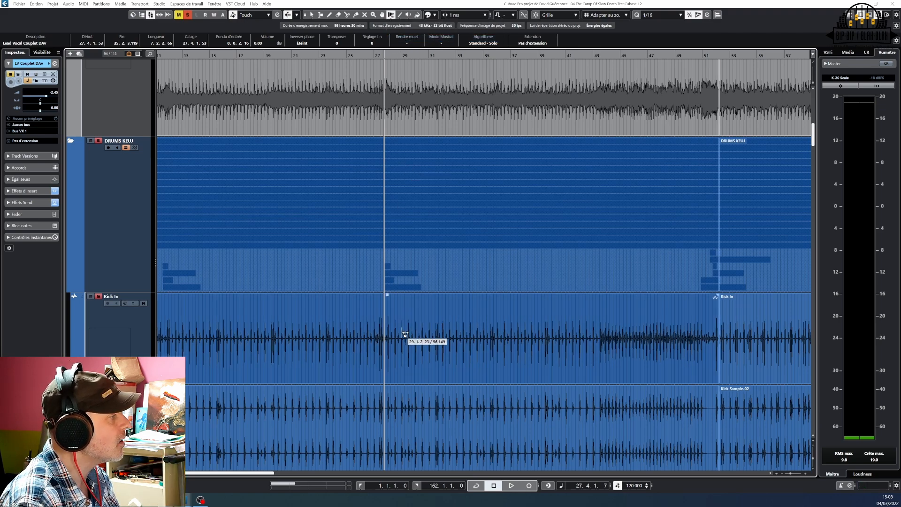
left_click(134, 148)
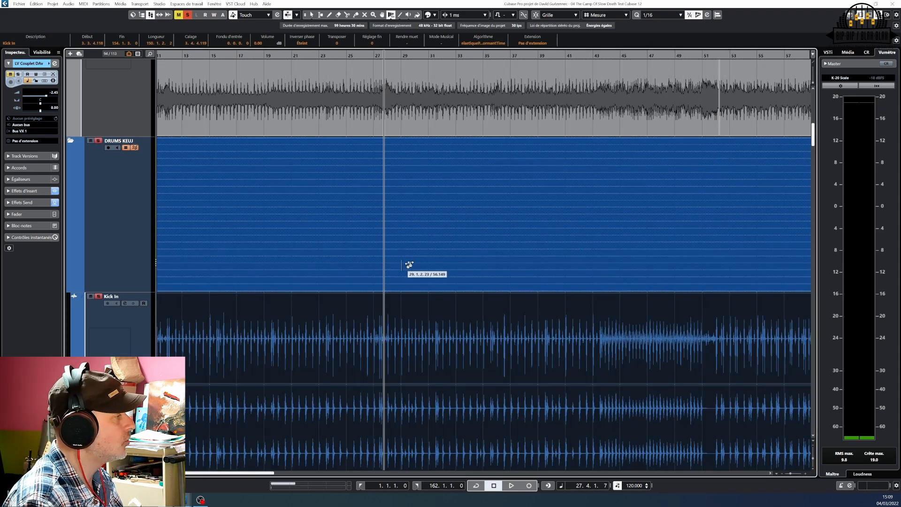
- Place warp markers across the grouped drum tracks on the Snare Top hits near 28.2, 29.4 and 30.4
scroll(433, 280, "up", 5)
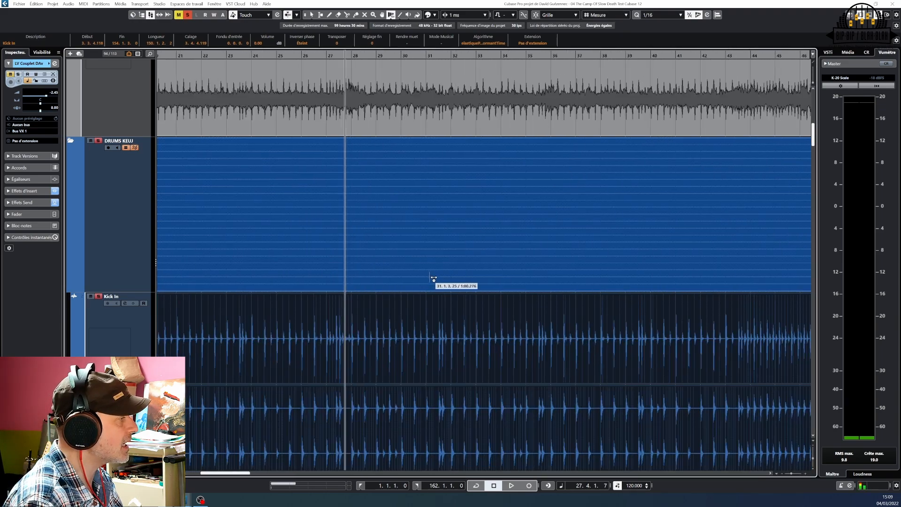
scroll(434, 280, "down", 3)
scroll(386, 236, "up", 2)
scroll(384, 235, "down", 3)
scroll(384, 234, "up", 2)
scroll(377, 234, "up", 3)
scroll(375, 235, "down", 3)
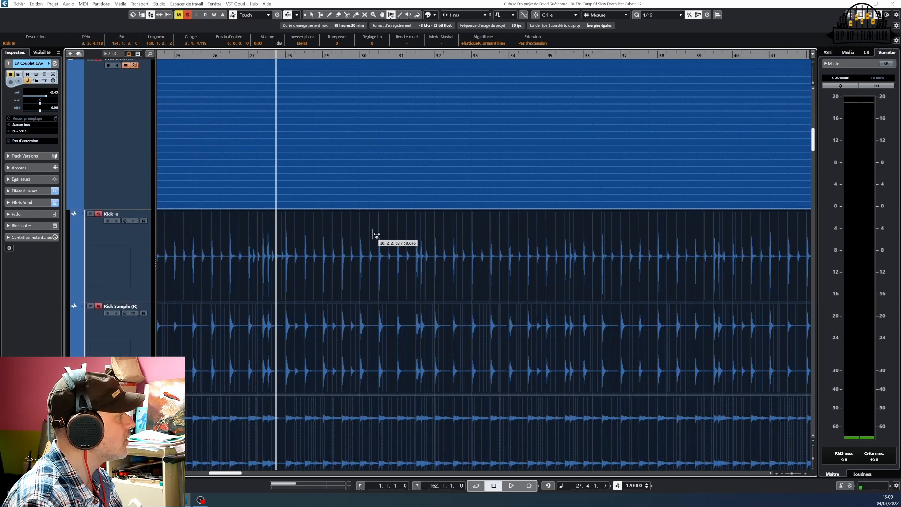
scroll(267, 395, "down", 3)
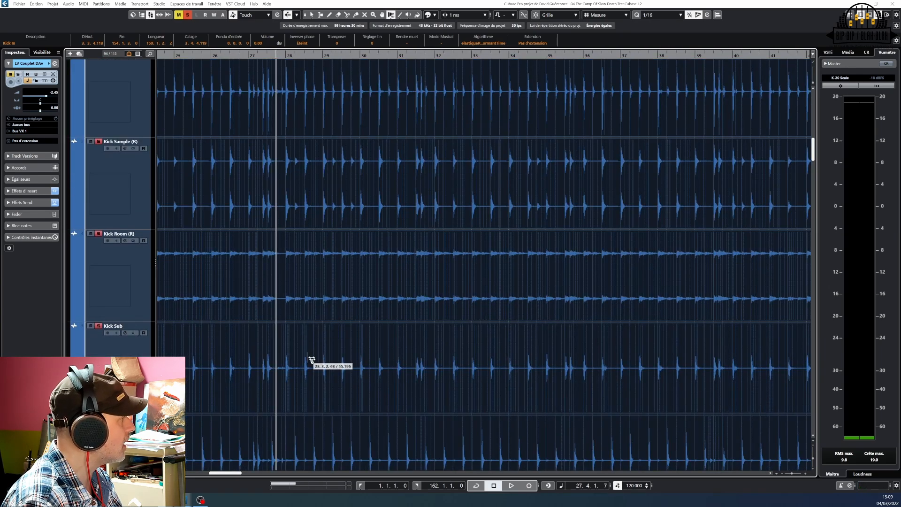
scroll(306, 371, "down", 3)
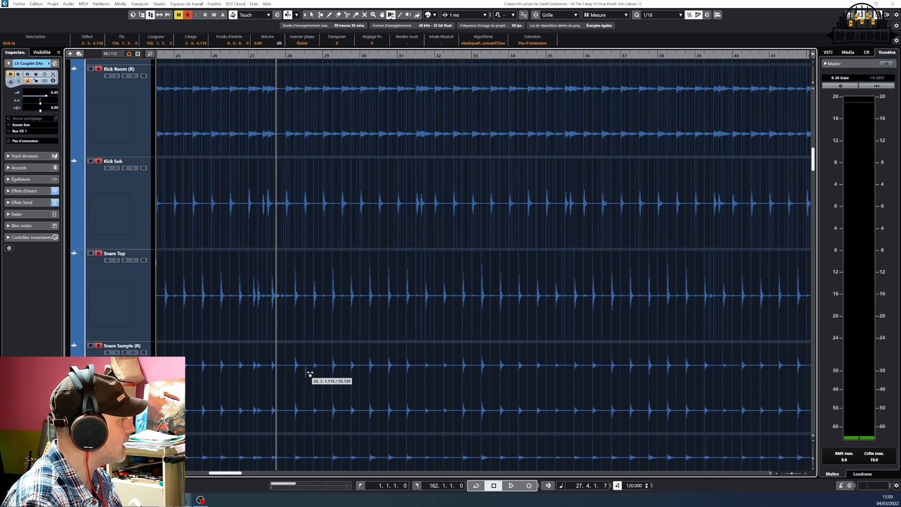
left_click(296, 303)
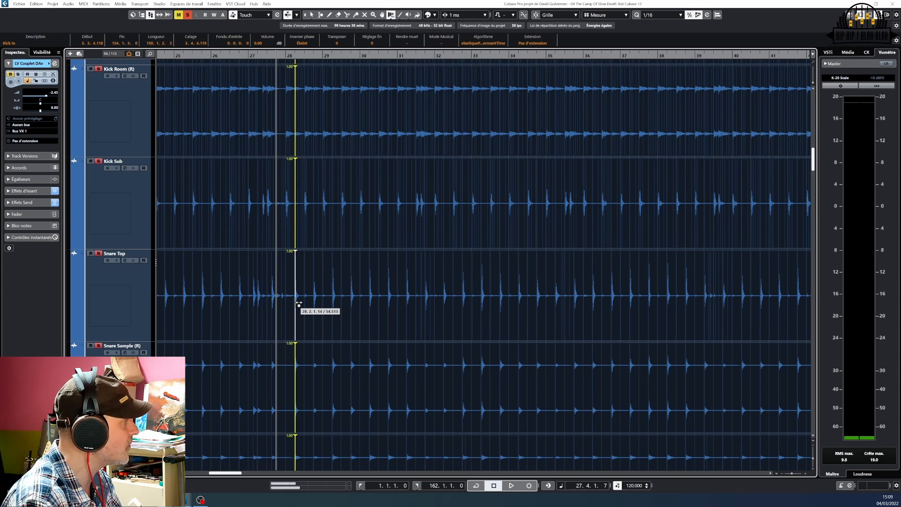
left_click(351, 305)
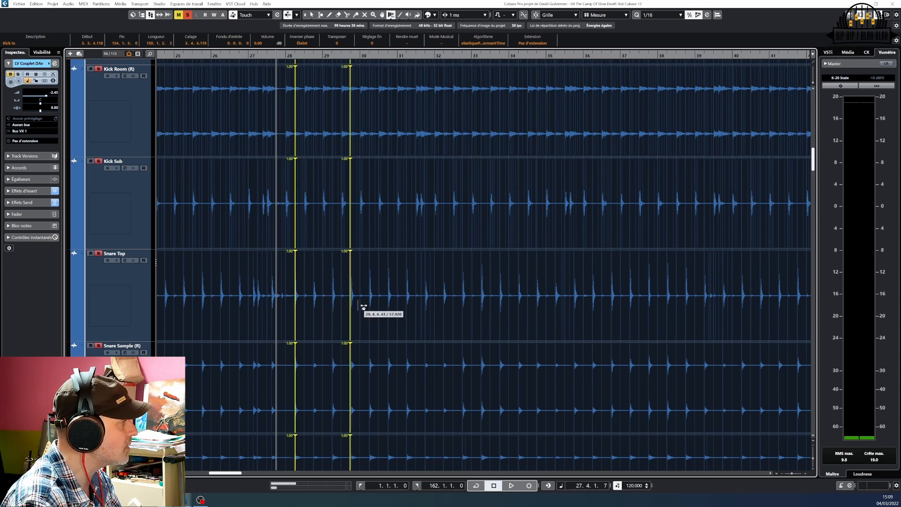
left_click(388, 304)
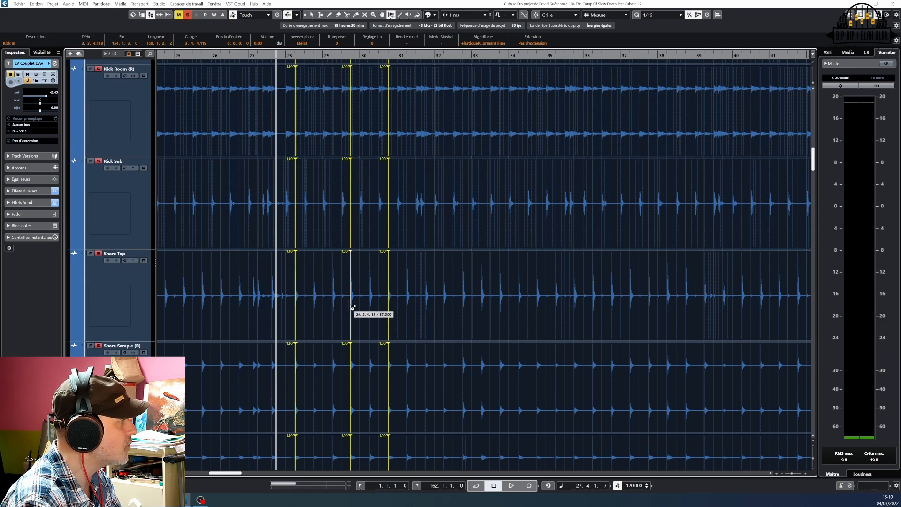
- Try moving the middle warp marker earlier to about 29.3 across the grouped drum tracks, and undo the last edit
mouse_move(353, 307)
left_mouse_down()
mouse_move(335, 302)
mouse_move(347, 306)
left_mouse_up()
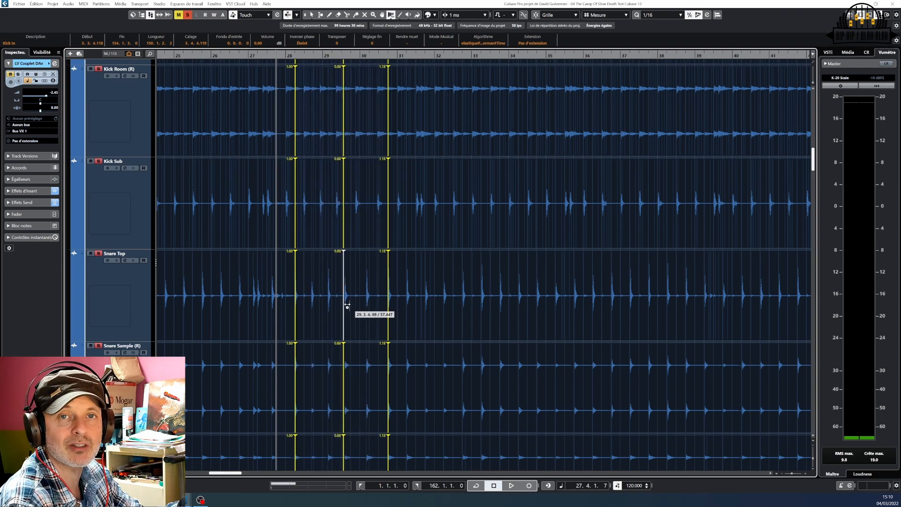
scroll(294, 235, "up", 3)
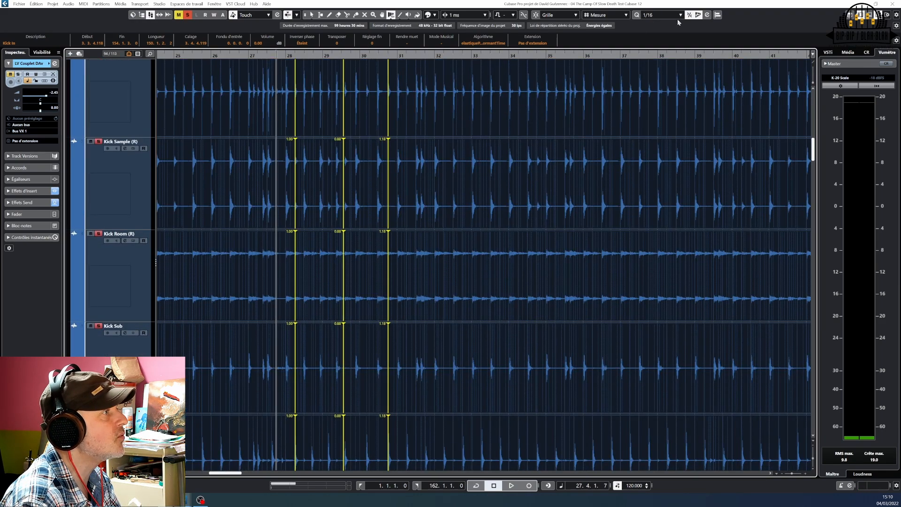
key("ctrl+z")
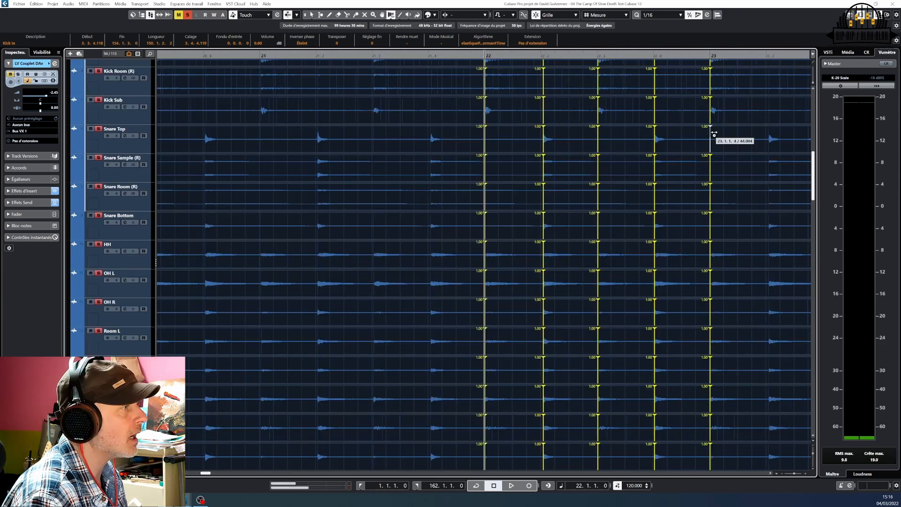
- Add a warp marker on the snare hit at 23.2, shift the kick's marker slightly past 22.3, and audition from bar 22
left_click(769, 141)
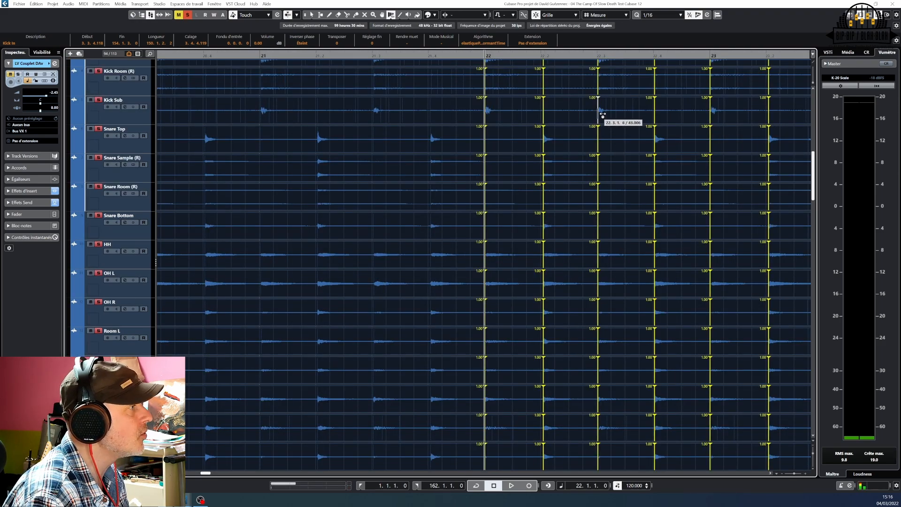
left_click_drag(602, 114, 611, 117)
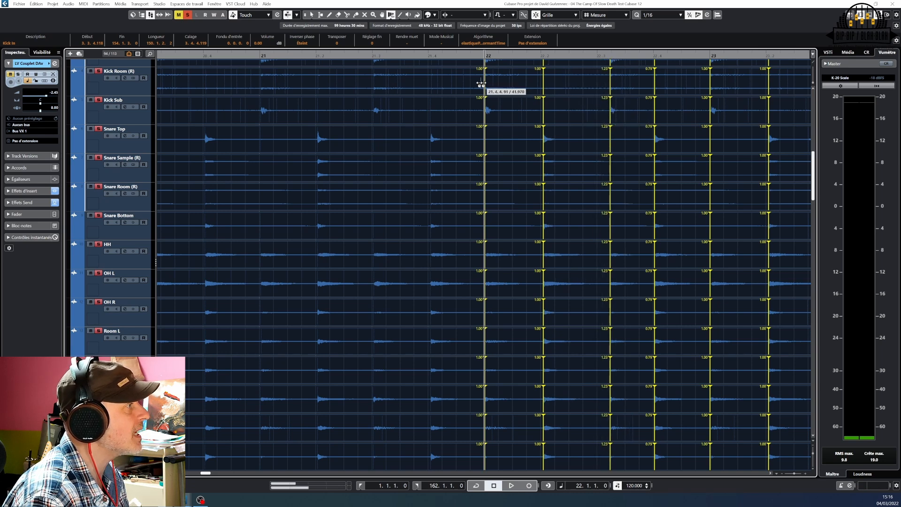
key("space")
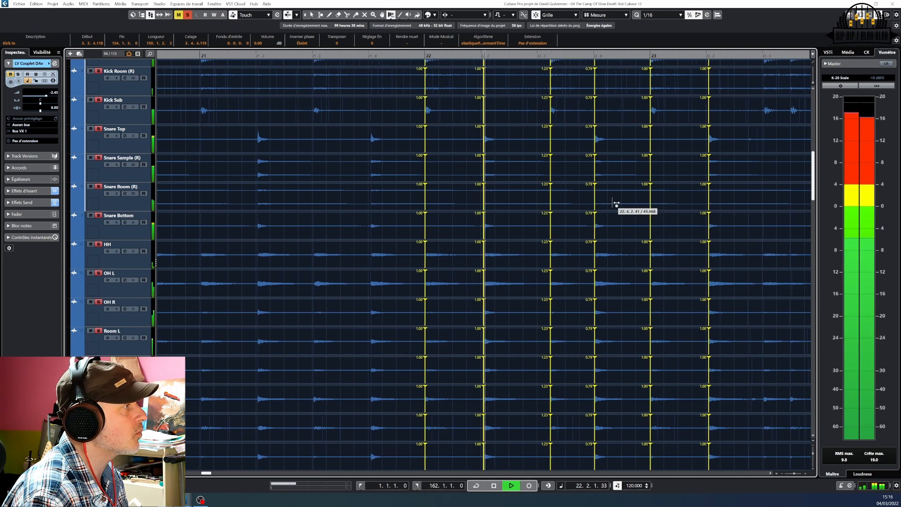
key("space")
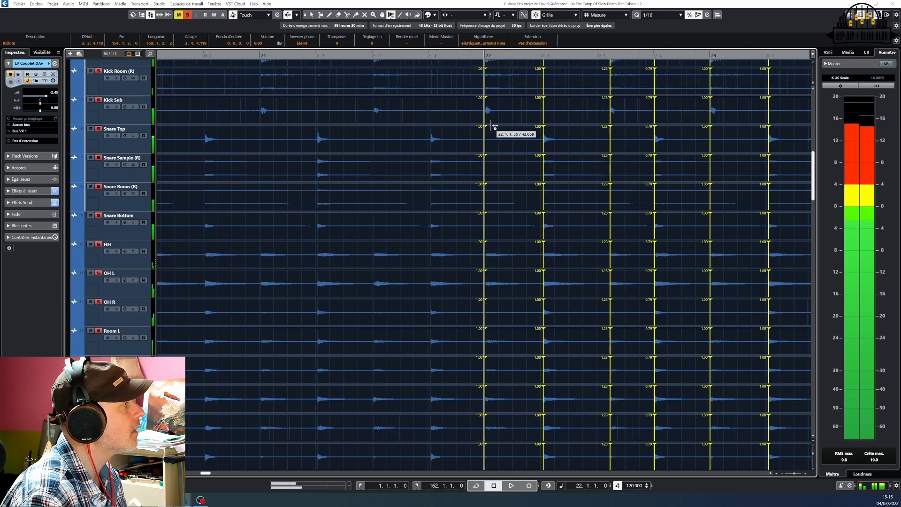
- Move the kick's warp marker to slightly before 22.3 across the grouped drum tracks and audition from bar 22
left_click_drag(612, 124, 594, 119)
key("space")
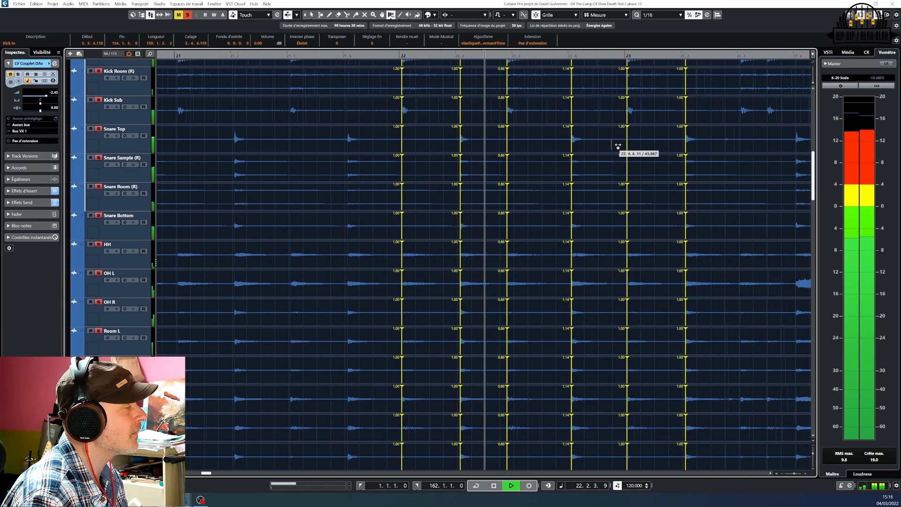
key("space")
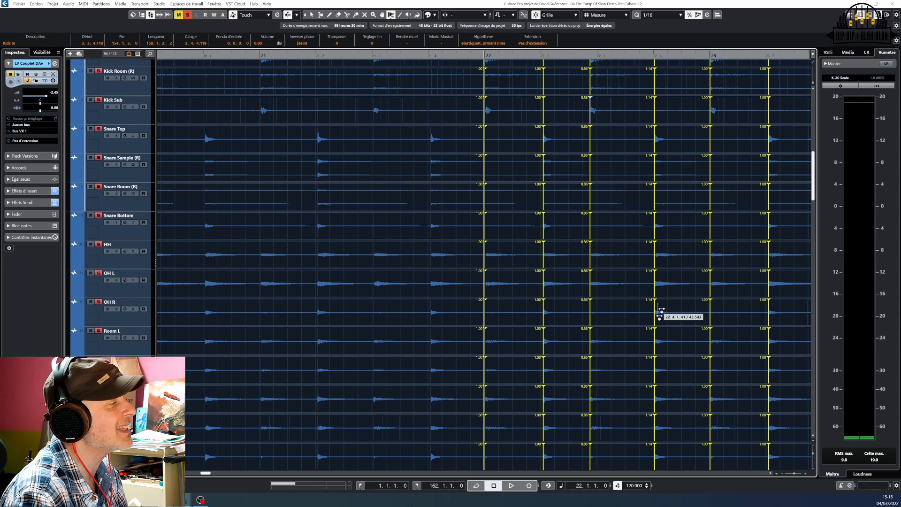
- Add warp markers on the snare hit at 21.4 and the kick hit at 21.3 across the grouped drum tracks
left_click_drag(813, 454, 812, 454)
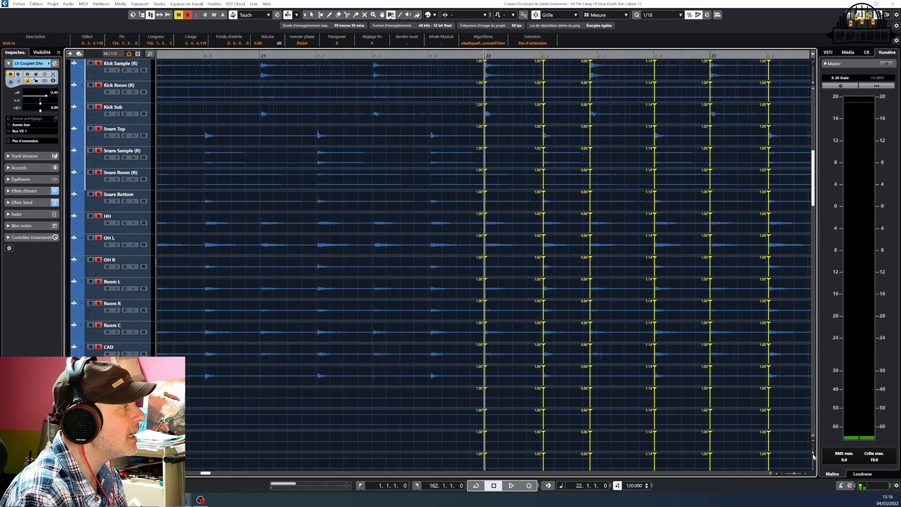
left_click(435, 219)
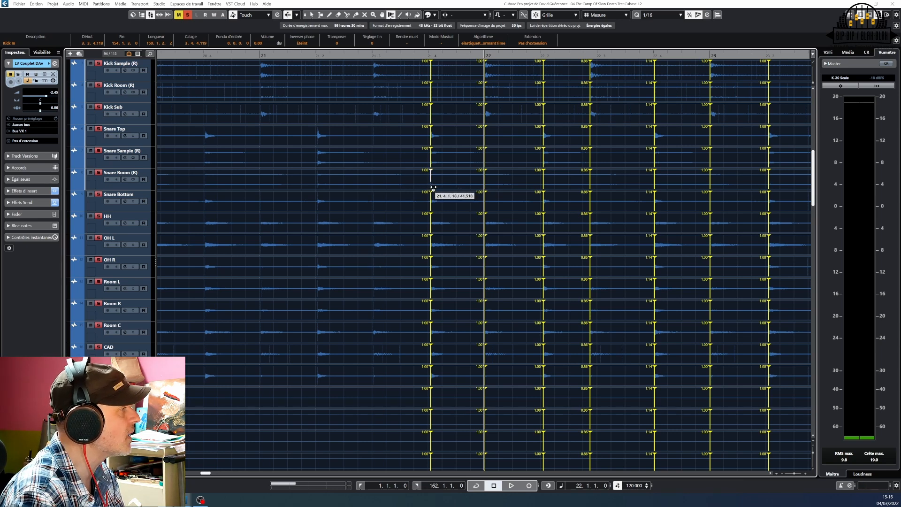
mouse_move(432, 186)
left_mouse_down()
mouse_move(368, 187)
mouse_move(441, 171)
mouse_move(420, 167)
left_mouse_up()
key("ctrl+z")
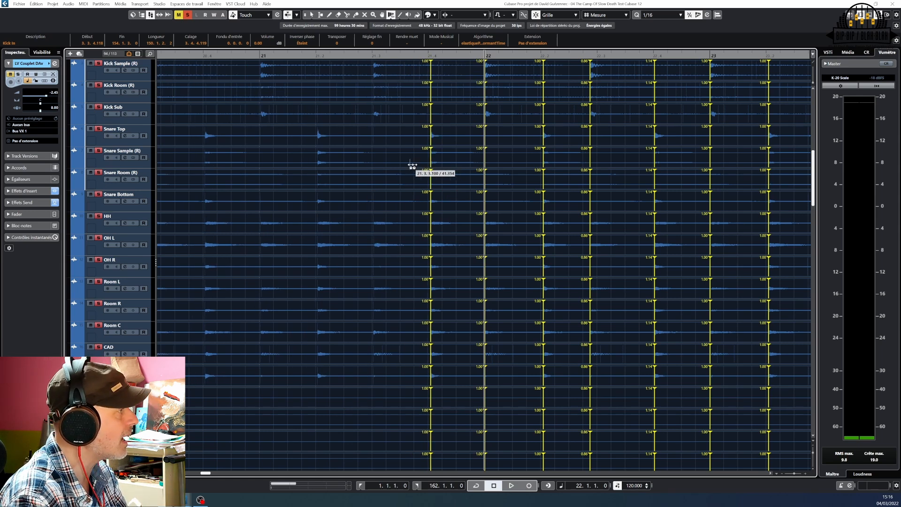
left_click(379, 228)
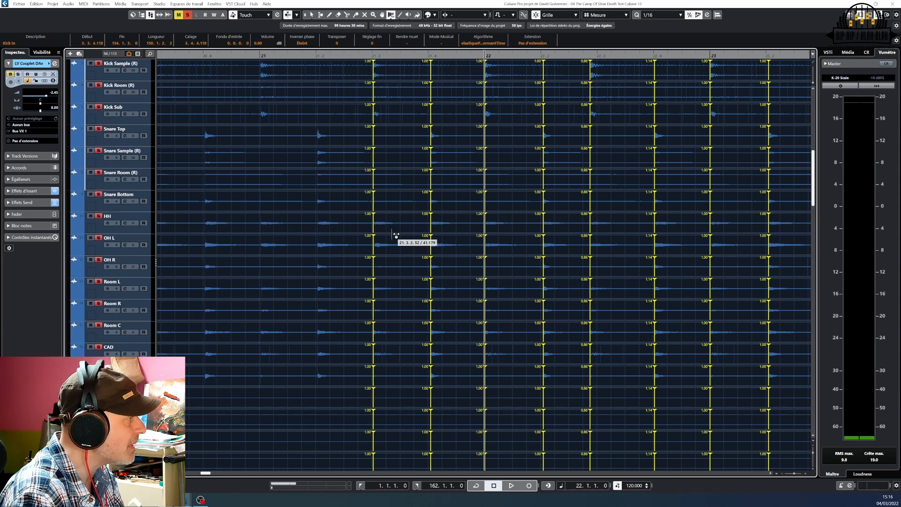
- Align the snare hit's warp marker with beat 21.4 across the grouped drum tracks, fine-tuning it at close zoom
mouse_move(433, 203)
left_mouse_down()
mouse_move(424, 202)
mouse_move(432, 202)
left_mouse_up()
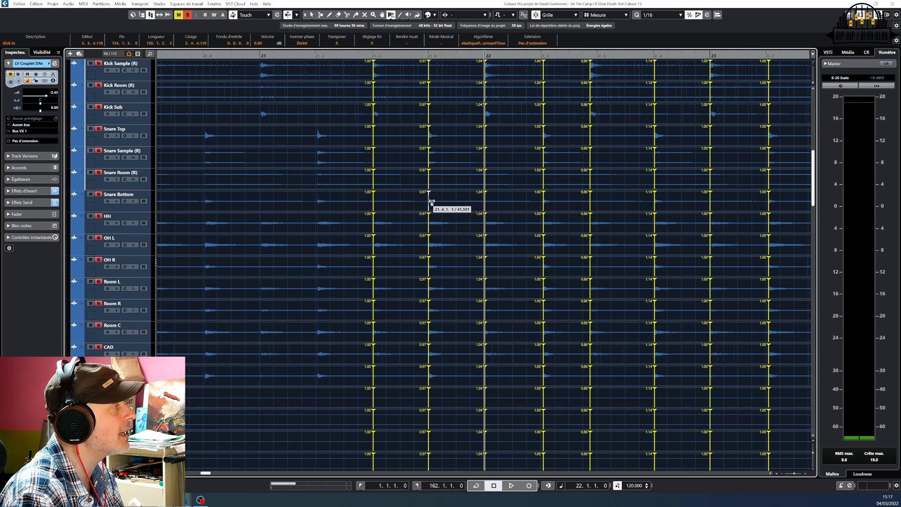
scroll(449, 219, "up", 8)
scroll(448, 221, "left", 3)
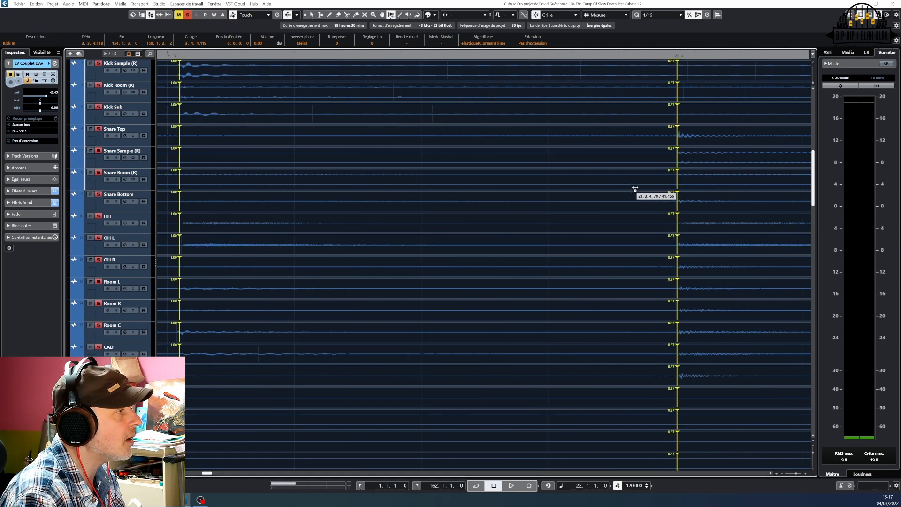
scroll(628, 187, "up", 2)
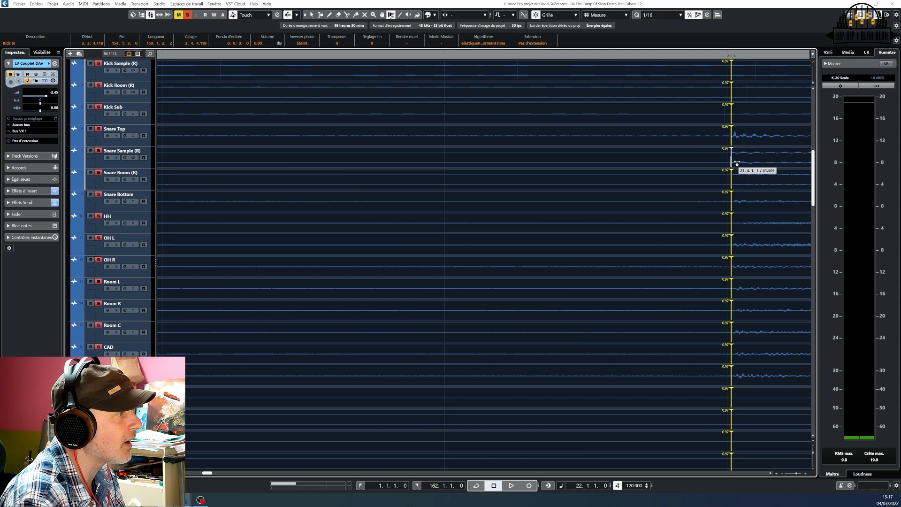
mouse_move(736, 162)
left_mouse_down()
mouse_move(722, 161)
mouse_move(733, 161)
mouse_move(738, 199)
left_mouse_up()
scroll(737, 195, "down", 4)
scroll(738, 200, "down", 6)
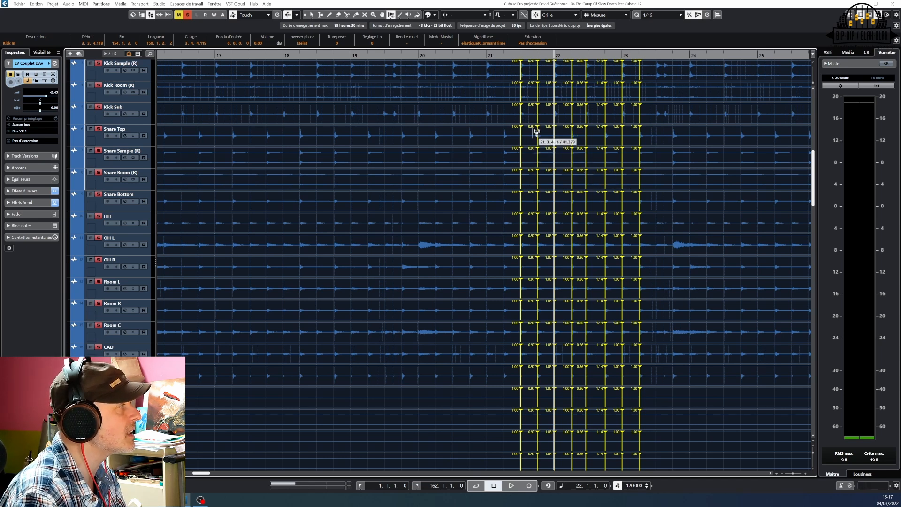
scroll(568, 129, "up", 4)
scroll(568, 128, "down", 4)
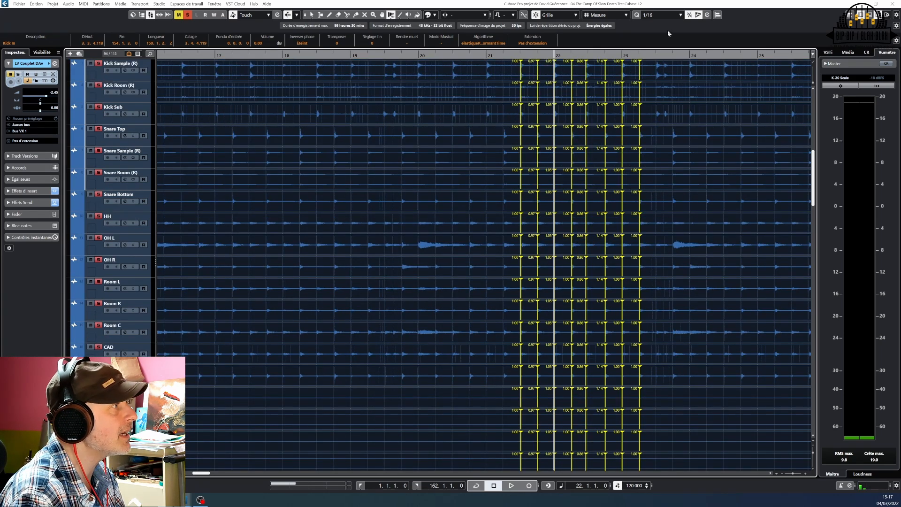
- Quantize the warped drum tracks to 1/16 and audition the result from bar 21
left_click(637, 16)
left_click(504, 55)
key("space")
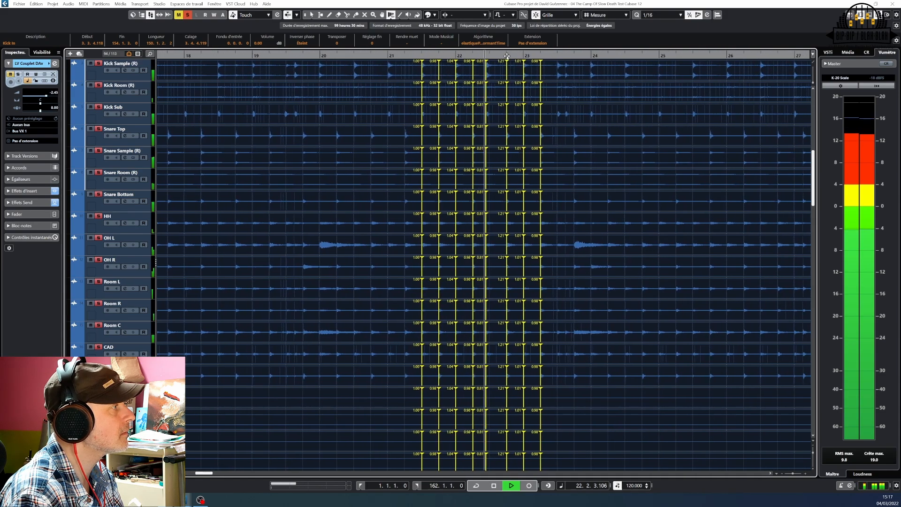
key("space")
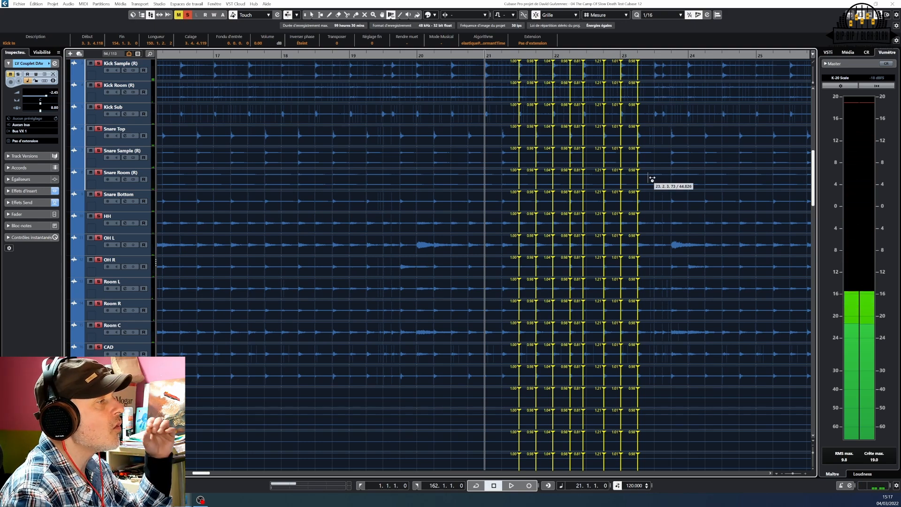
- Collapse the drums folder track
scroll(262, 160, "up", 5)
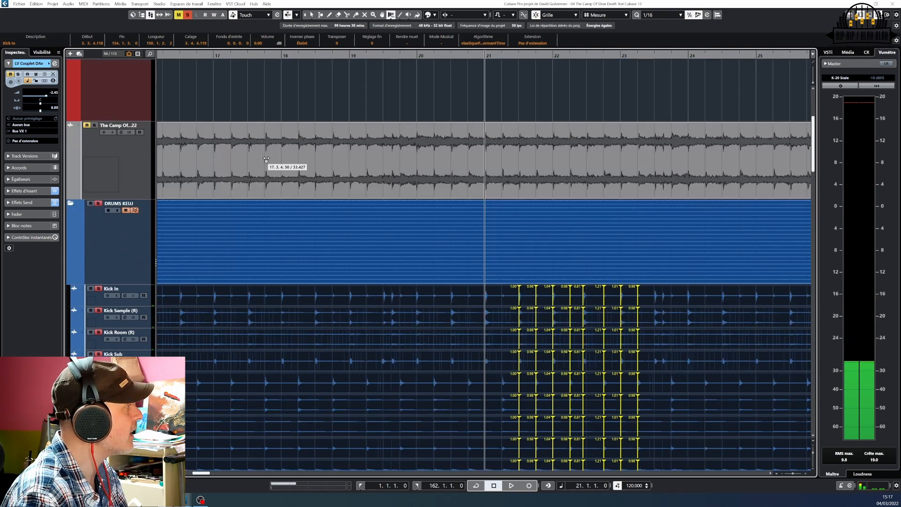
left_click(72, 204)
scroll(342, 244, "down", 15)
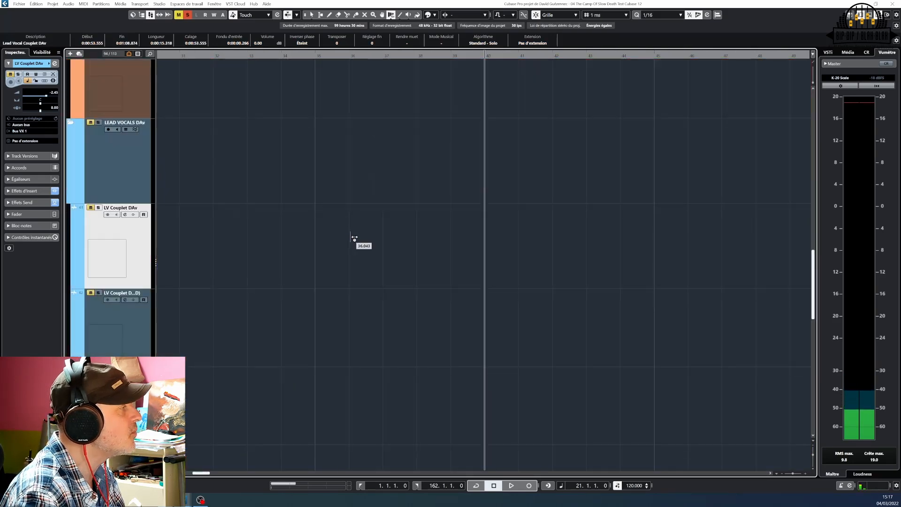
scroll(355, 239, "up", 10)
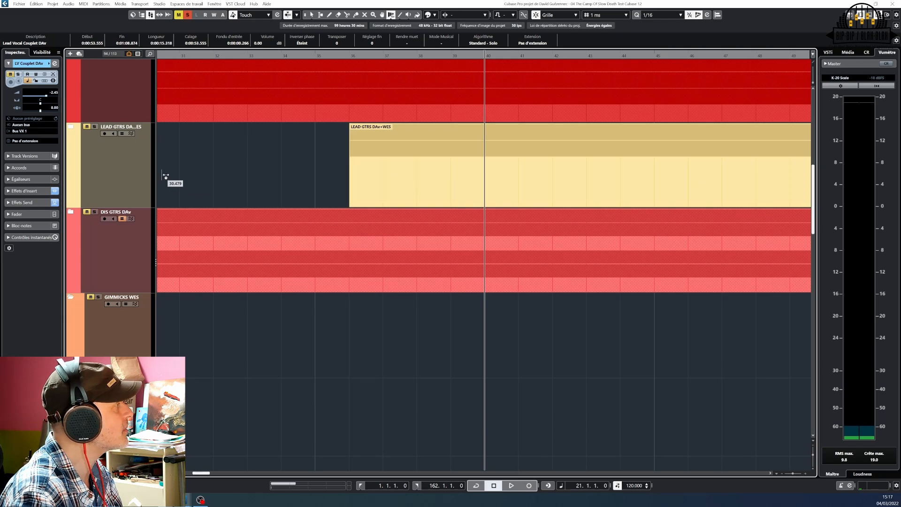
scroll(172, 178, "up", 3)
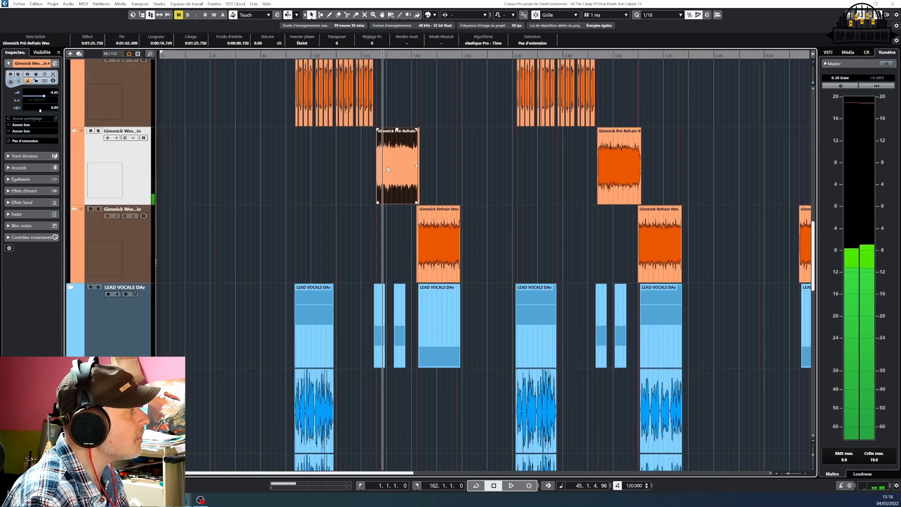
- Select the Lead Vocal Pré-Refrain and Gimmick Pré-Refrain events near 1:25 together
scroll(421, 338, "down", 2)
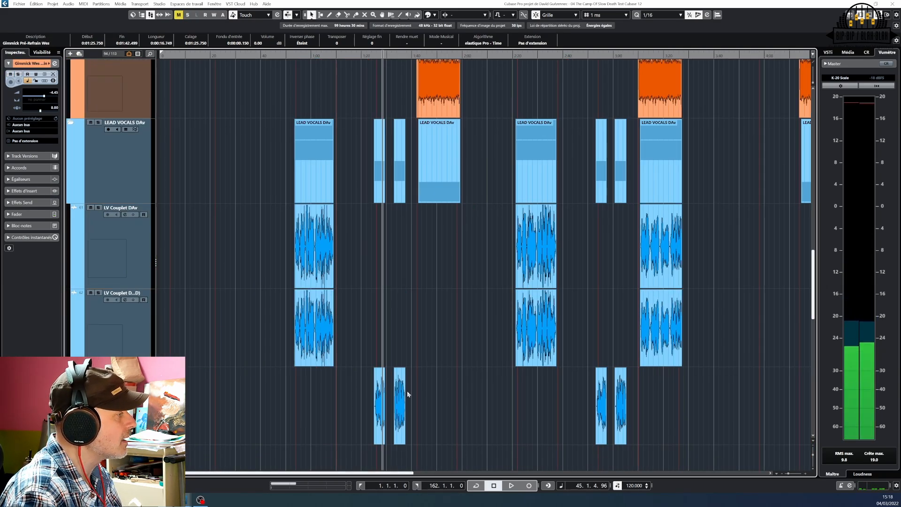
scroll(396, 378, "up", 1)
scroll(397, 378, "up", 1)
scroll(396, 378, "up", 2, "ctrl")
scroll(397, 378, "down", 3)
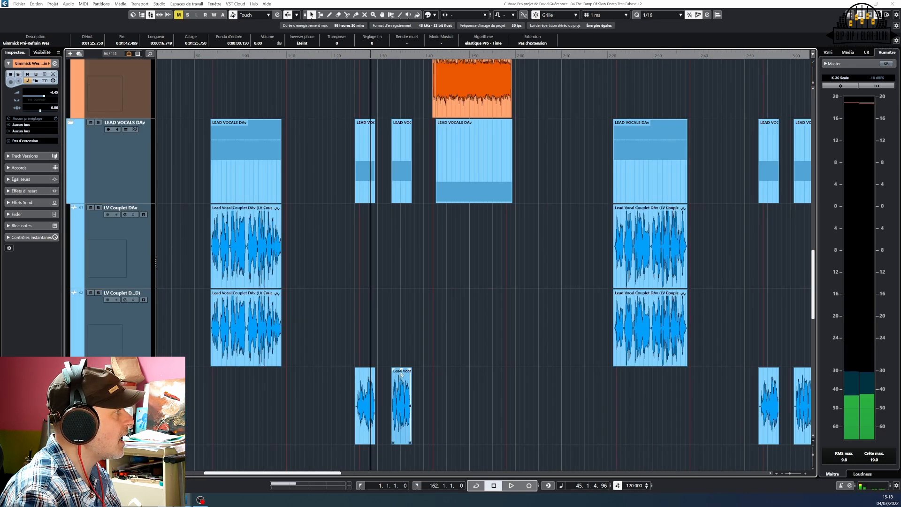
left_click(365, 359)
scroll(362, 297, "up", 2)
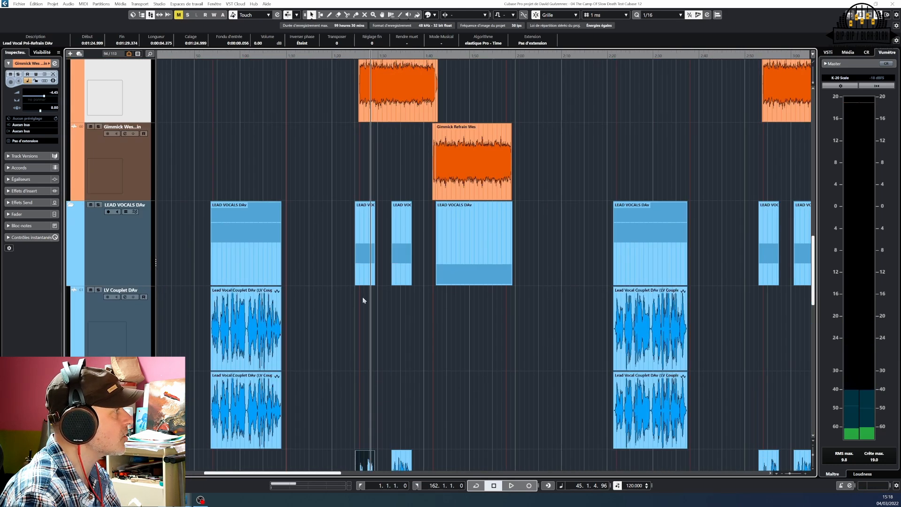
left_click(376, 110)
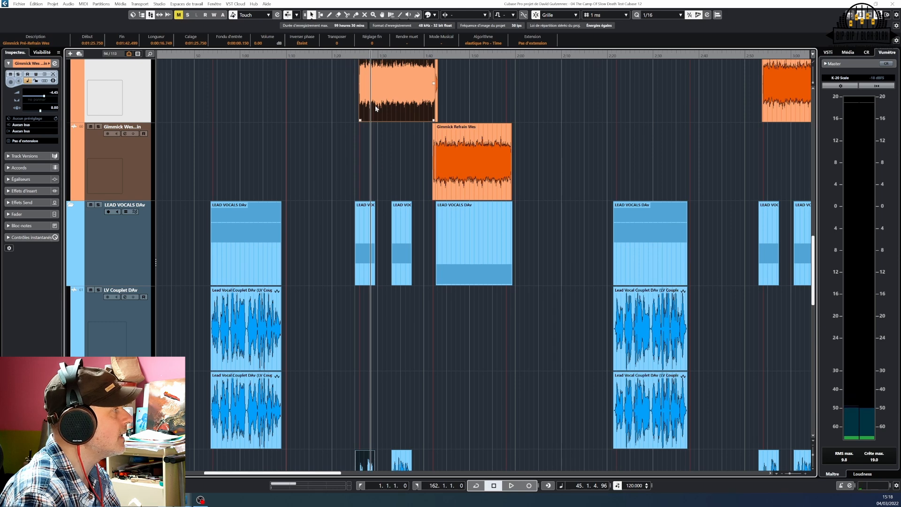
scroll(376, 106, "up", 2, "ctrl")
scroll(376, 106, "up", 1, "ctrl")
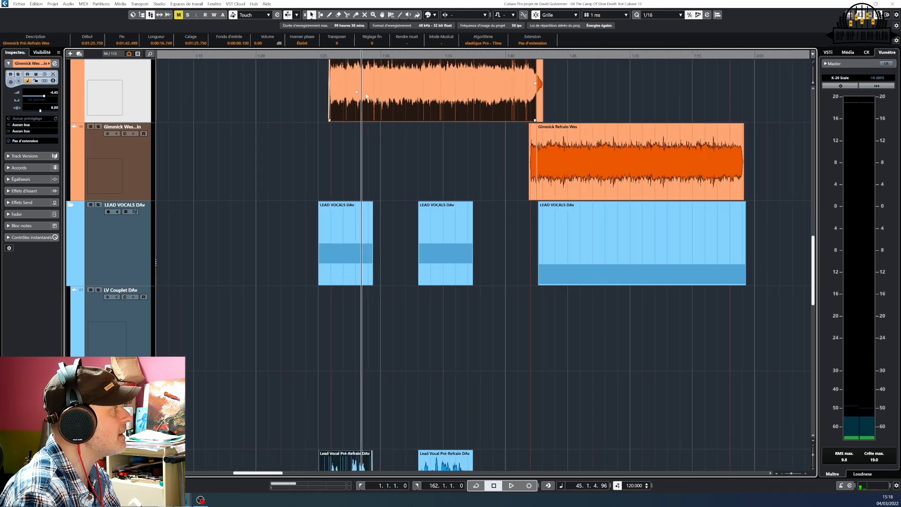
- Place a free warp marker at about 1:27 in the Gimmick and Lead Vocal Pré-Refrain events and compare both tracks
left_click(391, 15)
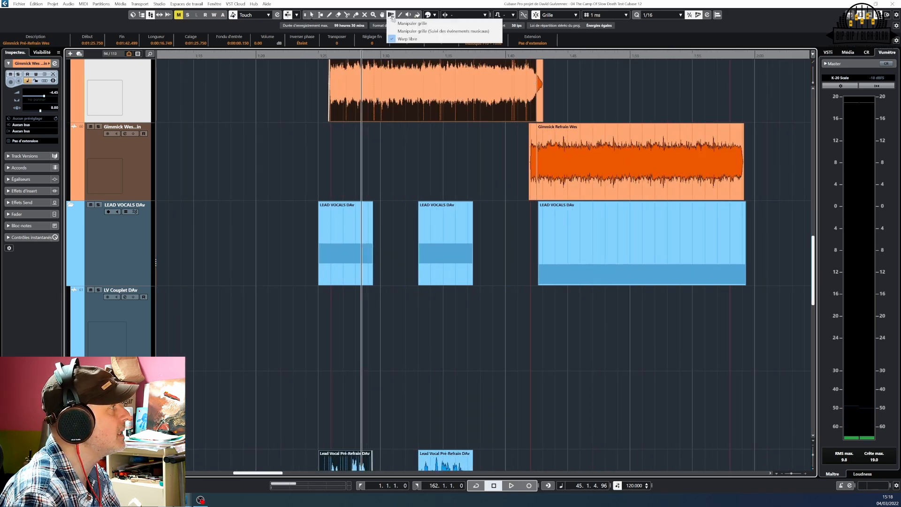
left_click(347, 99)
scroll(347, 103, "down", 2)
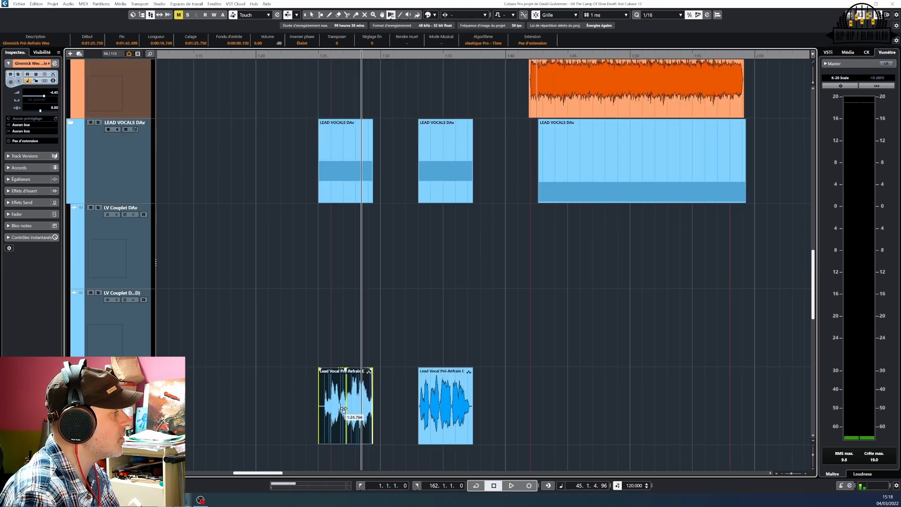
scroll(369, 162, "up", 4)
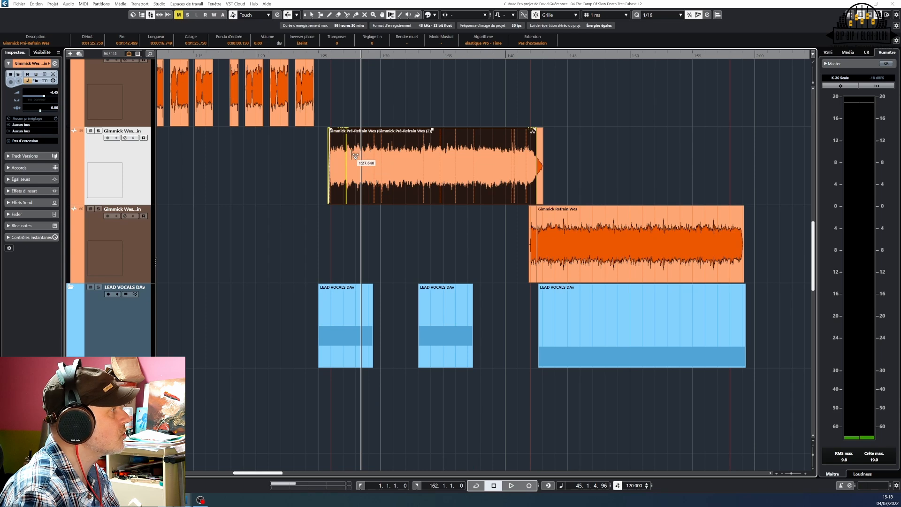
scroll(359, 157, "down", 4)
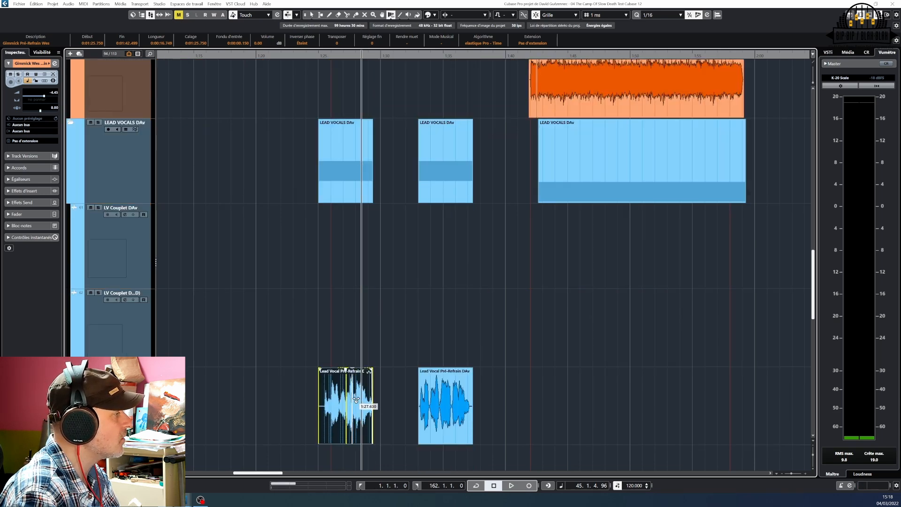
- Move the LV Pré-Refrain track out of the lead vocals folder to directly beneath the Gimmick tracks
left_click_drag(134, 391, 134, 314)
left_click_drag(140, 151, 140, 153)
scroll(137, 179, "up", 3)
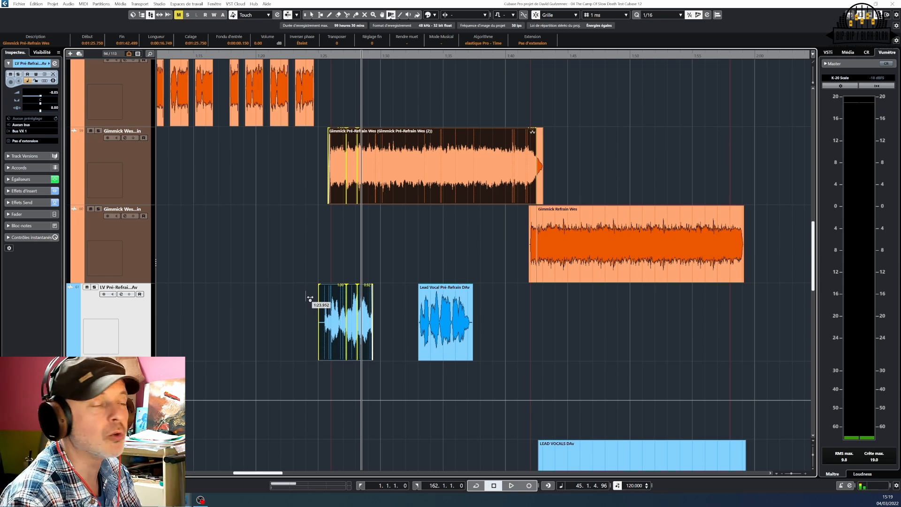
- Select the BV 1L and BV 1R events starting at 1:25 in the backing vocals folder together
scroll(396, 301, "down", 10)
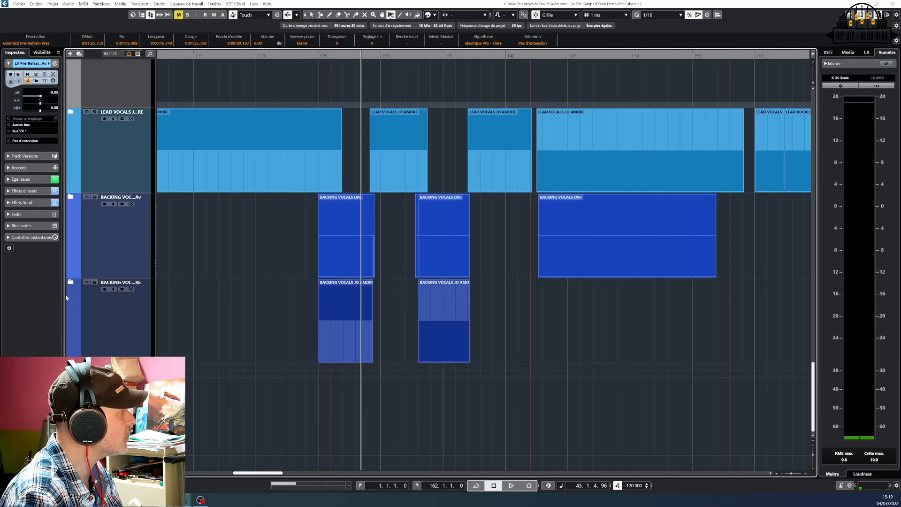
scroll(421, 317, "up", 2)
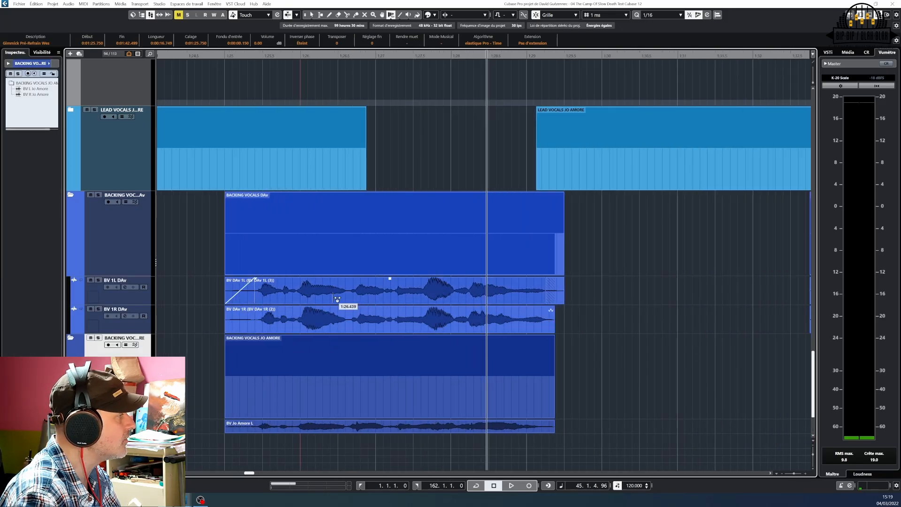
left_click_drag(255, 292, 189, 238)
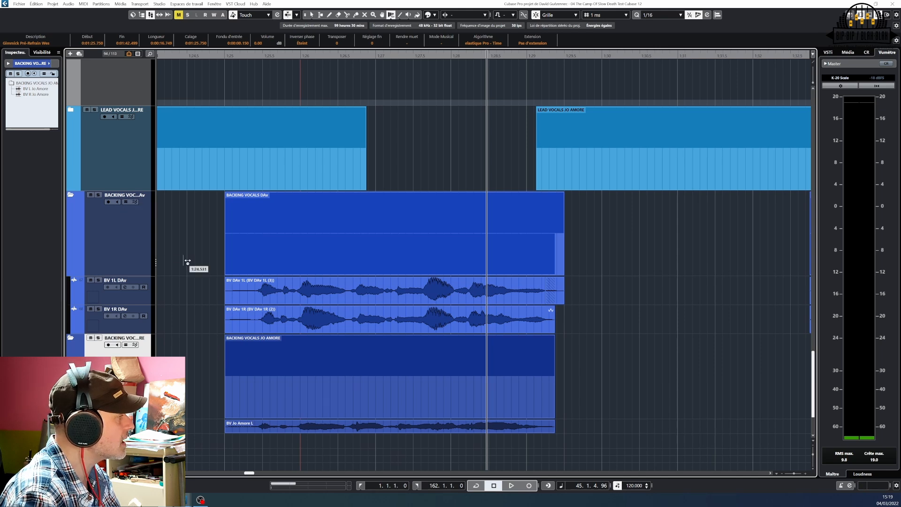
right_click(190, 268)
left_click(190, 263)
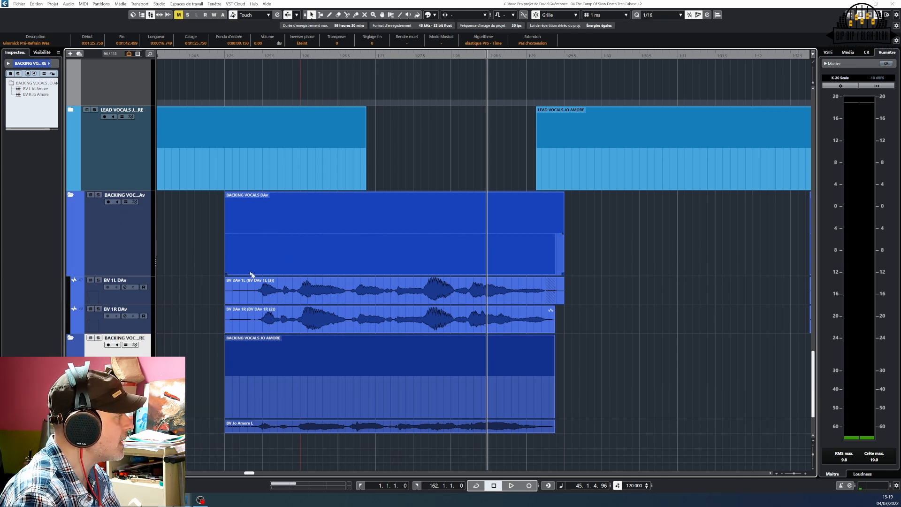
left_click_drag(215, 293, 353, 311)
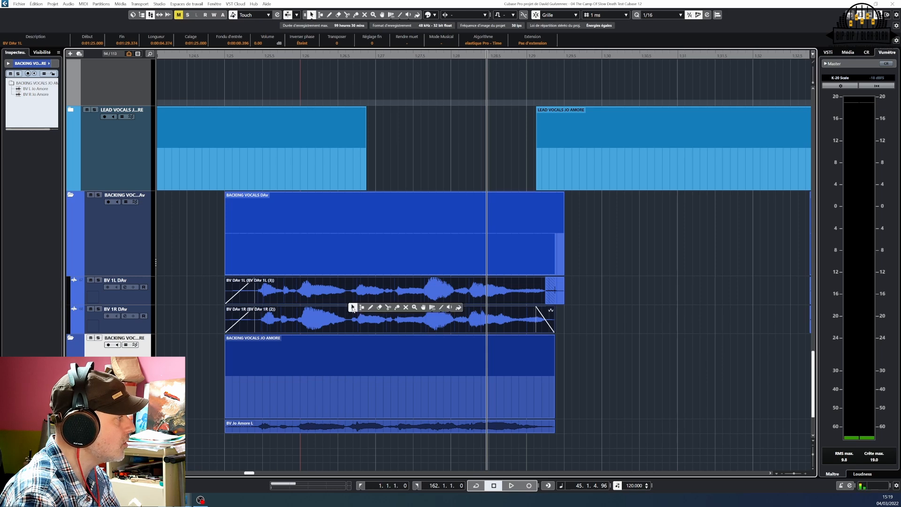
- Place and shift free warp markers at about 1:26.8, 1:27.4 and 1:27.5 in the BV 1L and BV 1R events simultaneously
left_click(391, 15)
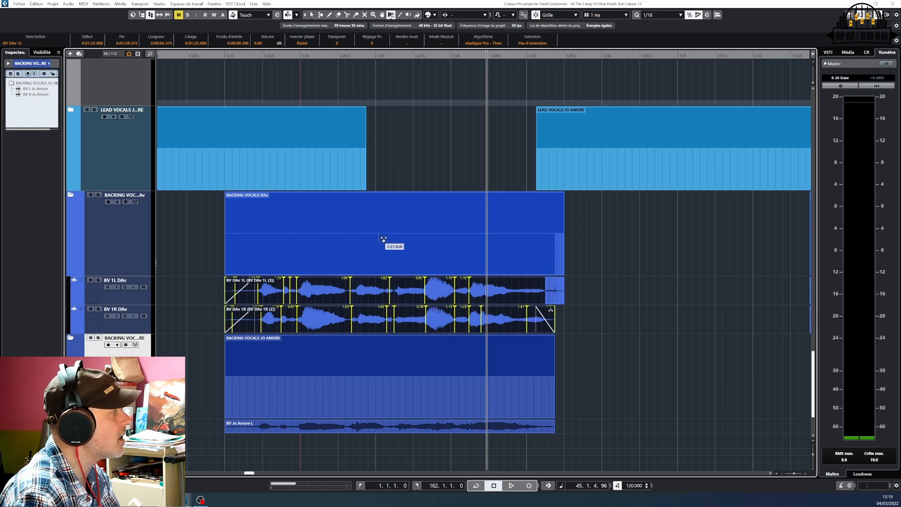
scroll(358, 304, "up", 4)
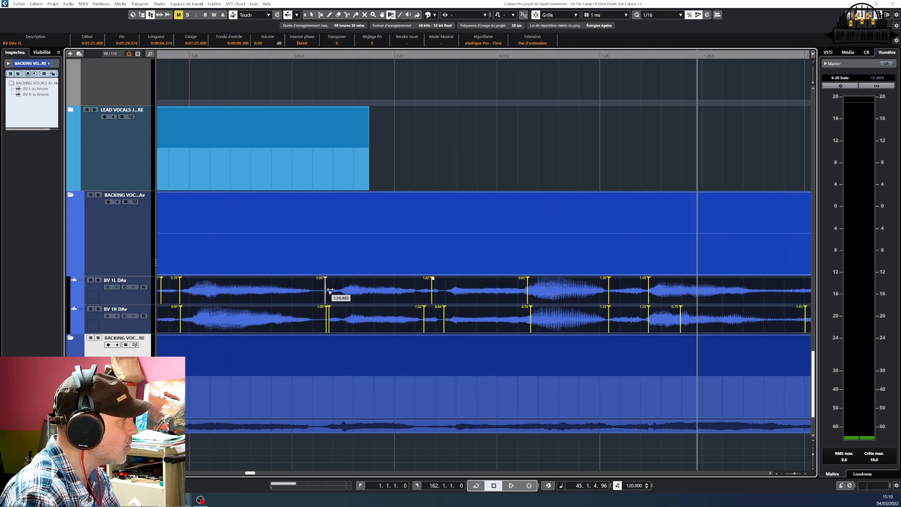
left_click_drag(338, 293, 354, 291)
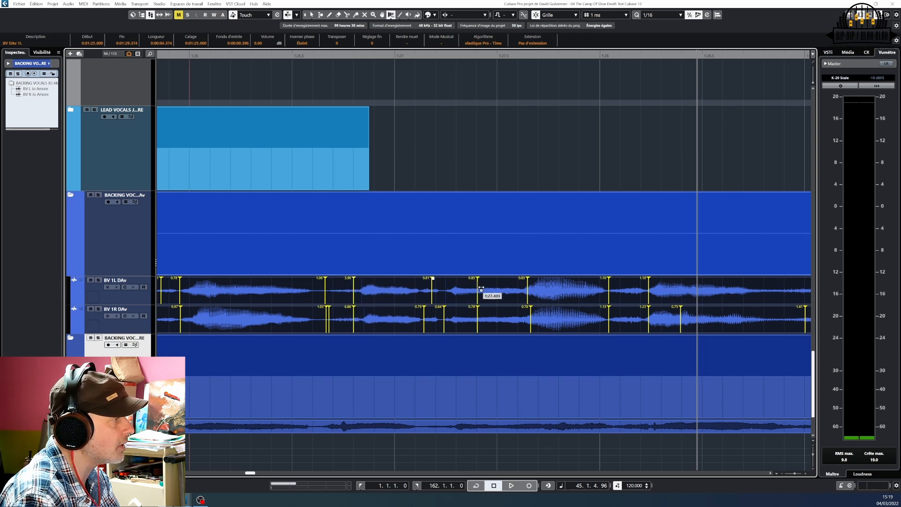
left_click_drag(495, 296, 499, 295)
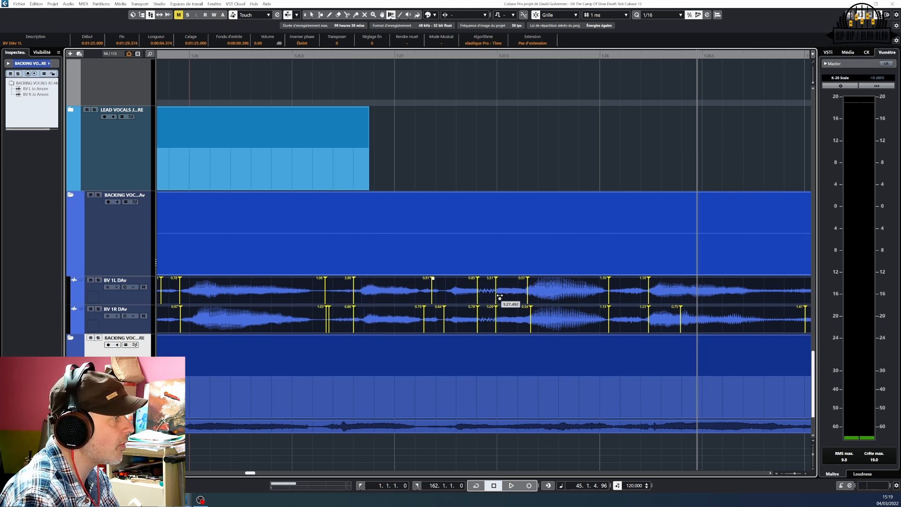
scroll(637, 324, "down", 5)
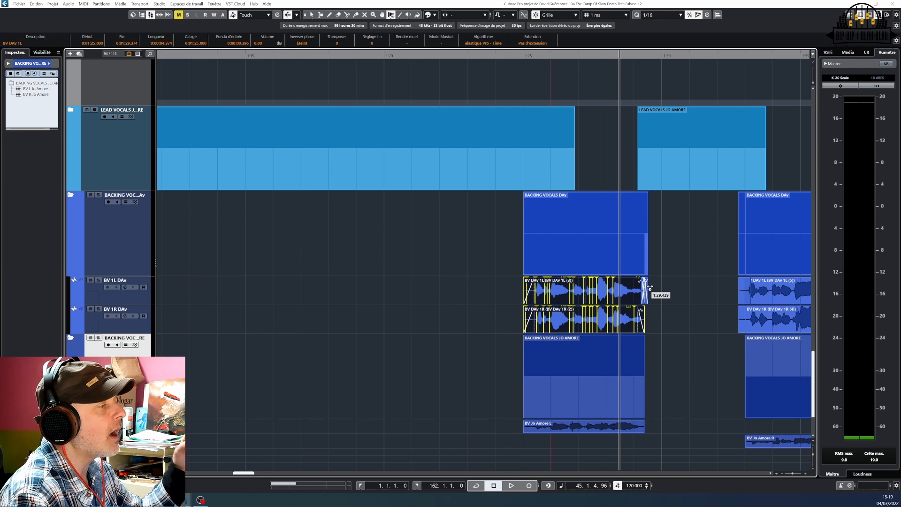
- Expand the drums folder beneath the rough mix and select its grouped drum events, starting from Kick In
scroll(642, 293, "up", 3)
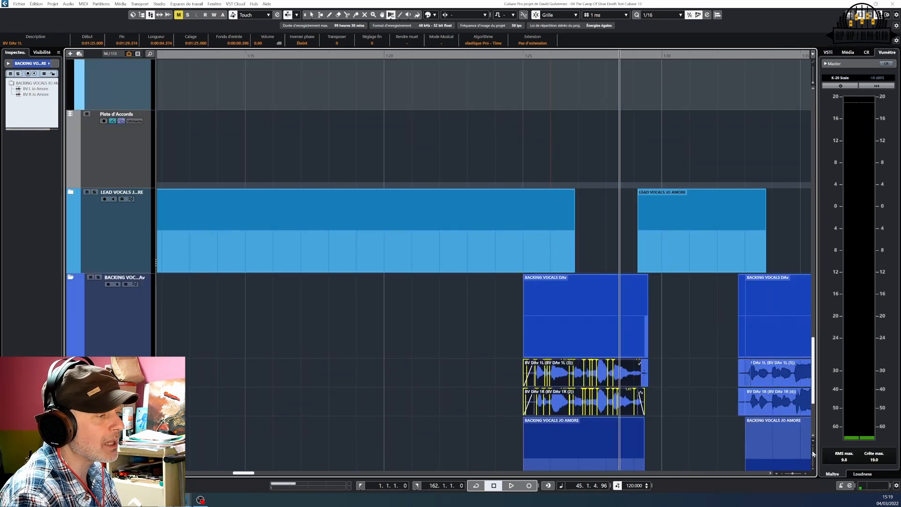
left_click(813, 454)
left_click(812, 454)
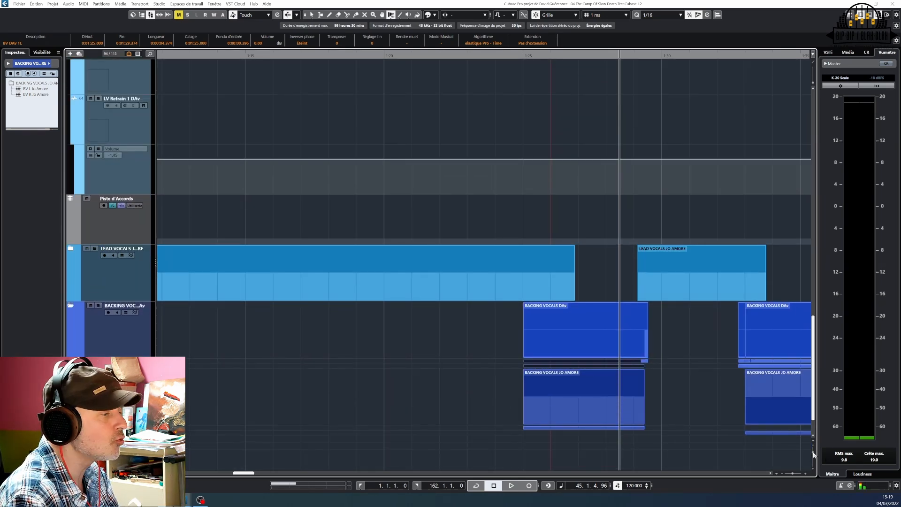
left_click(813, 454)
scroll(744, 351, "up", 10)
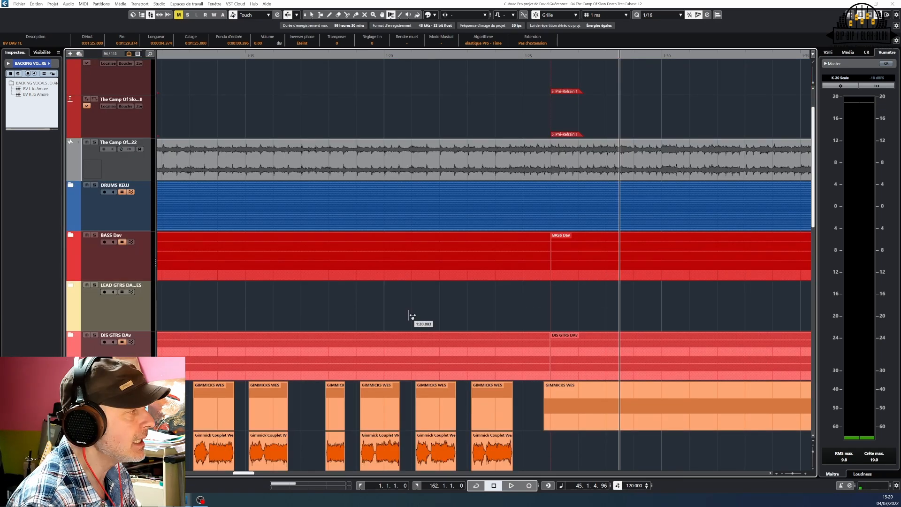
left_click(70, 186)
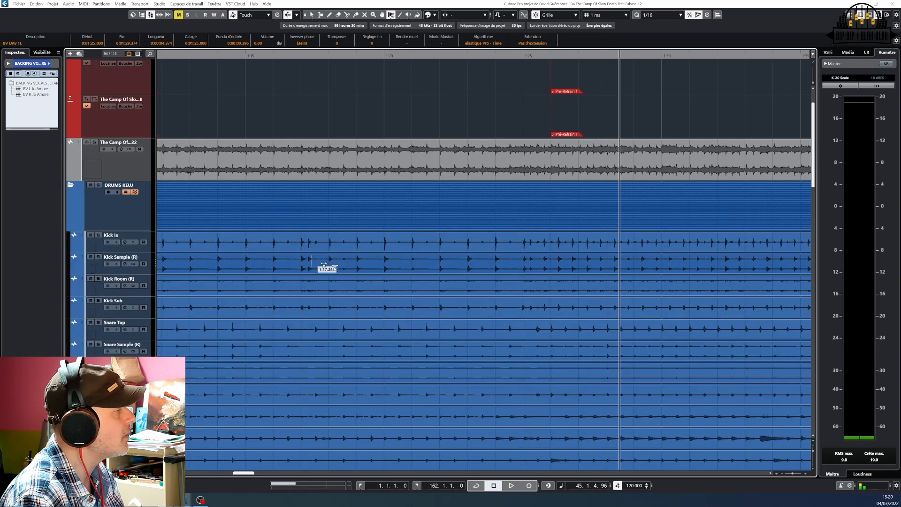
left_click(474, 248)
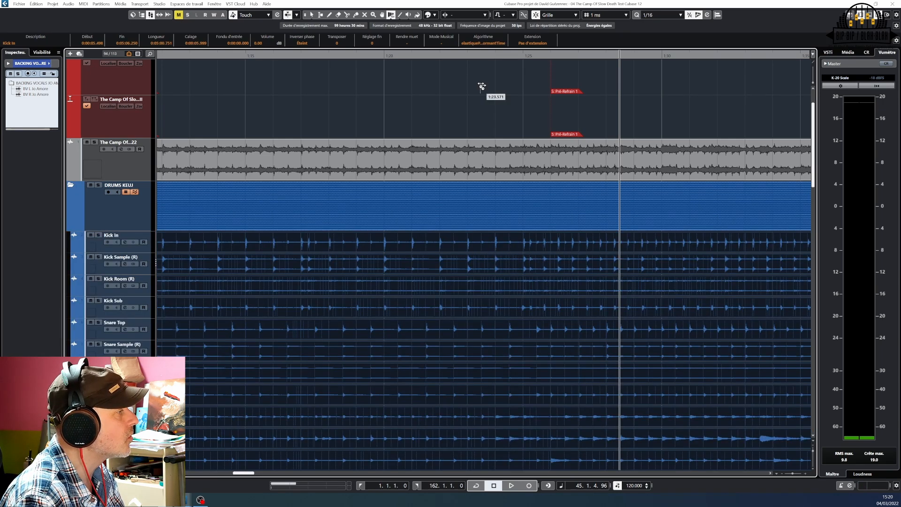
- Place free warp markers at about 1:23.2, 1:24.2, 1:25, 1:25.8 and 1:26.3 across all grouped drum tracks, shifting the 1:25.8 marker earlier
left_click_drag(475, 249, 476, 248)
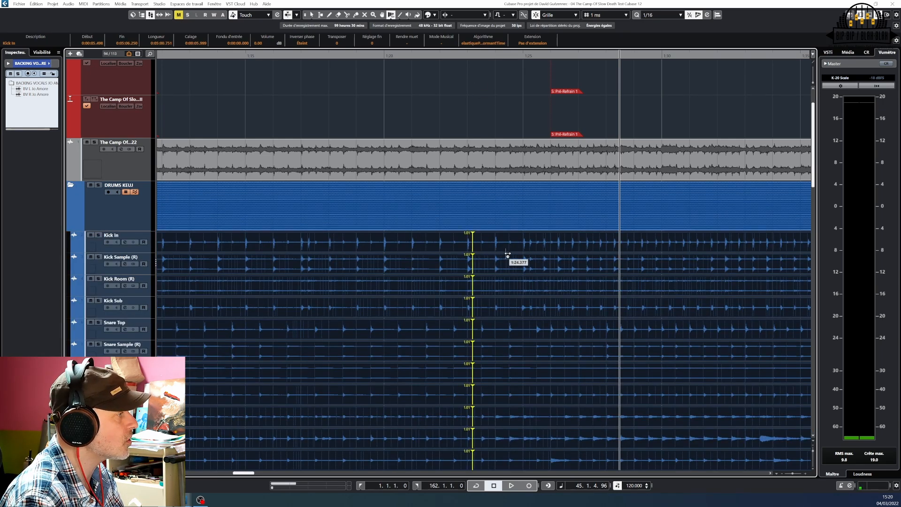
left_click(504, 251)
left_click(524, 249)
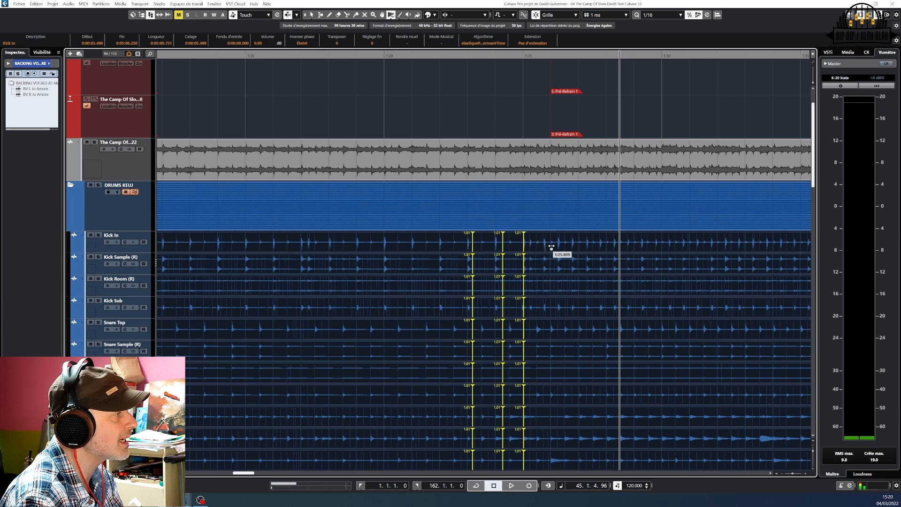
left_click(546, 248)
left_click(560, 249)
mouse_move(547, 248)
left_mouse_down()
mouse_move(533, 248)
mouse_move(544, 252)
left_mouse_up()
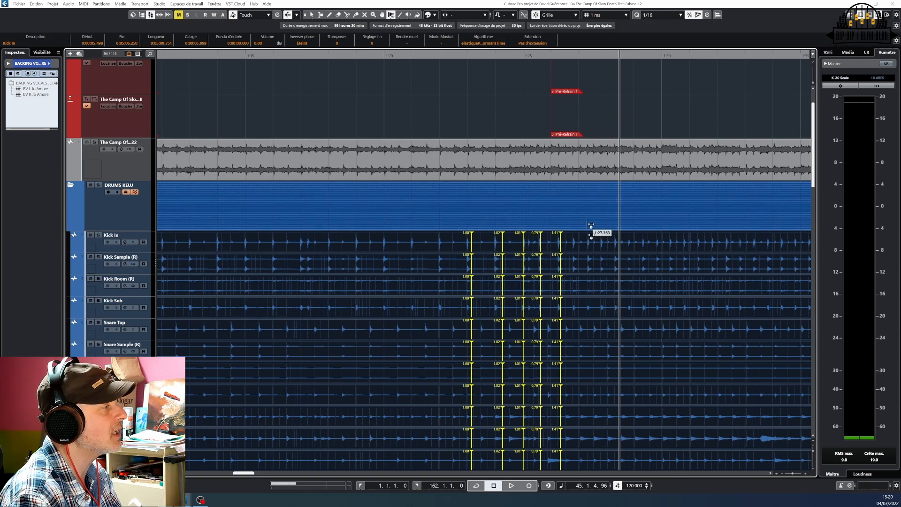
scroll(659, 265, "down", 3)
scroll(659, 265, "down", 2)
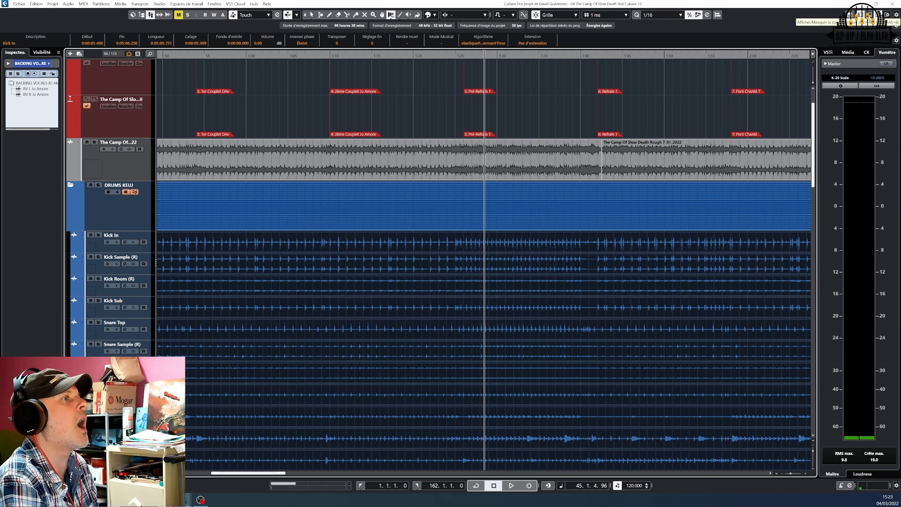
- Start adding a MIDI control surface in MIDI Remote and examine the vendor list
left_click(869, 15)
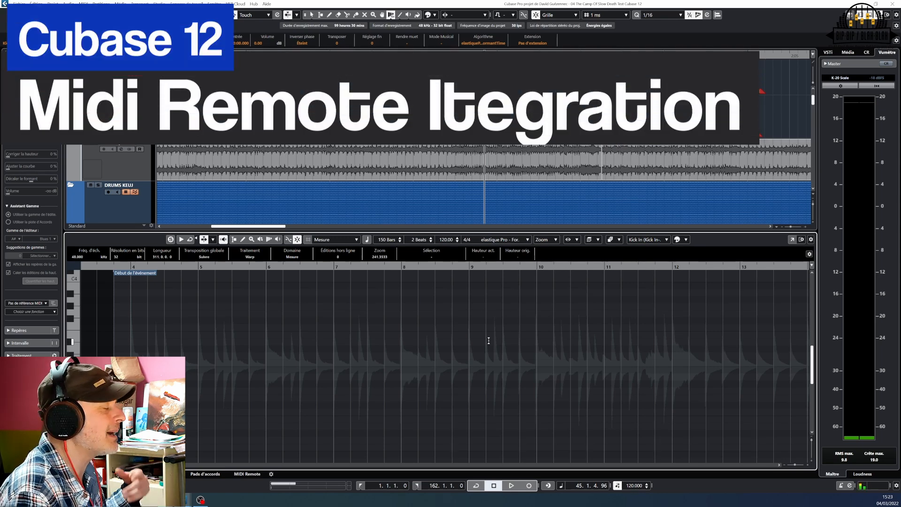
left_click(244, 474)
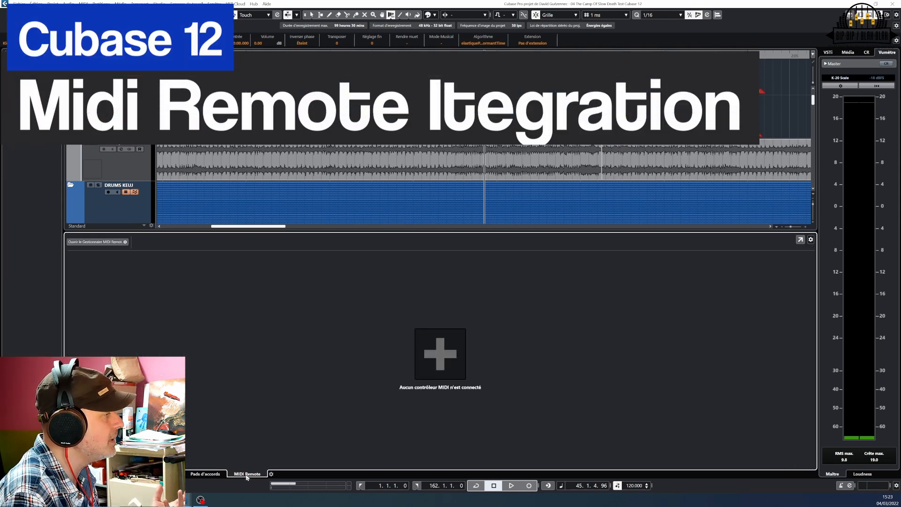
left_click(444, 368)
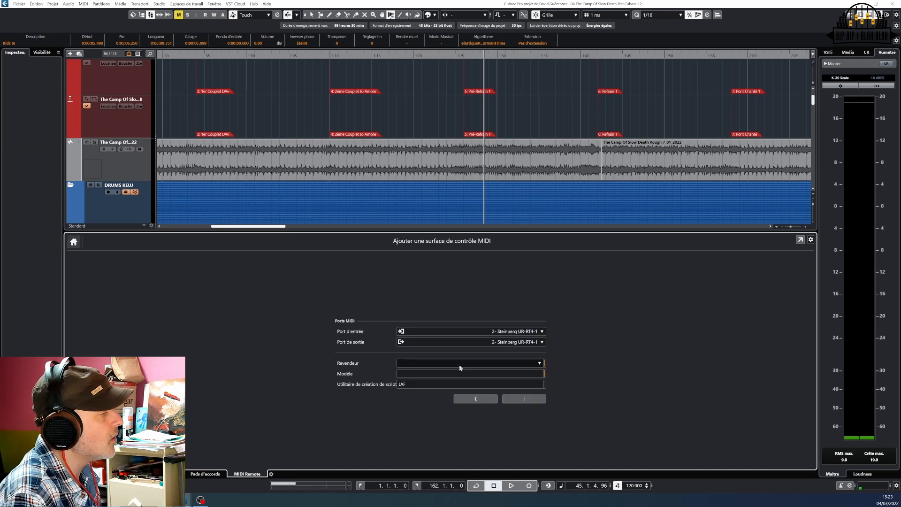
left_click(533, 365)
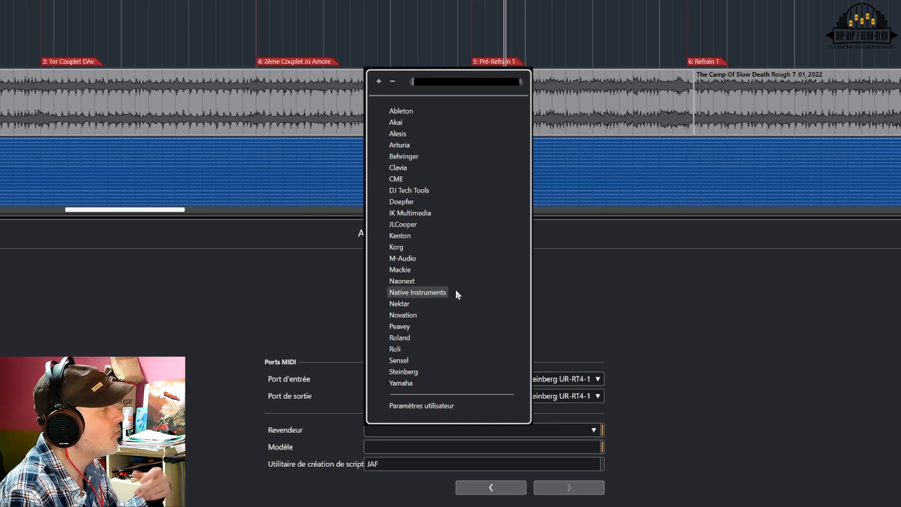
left_click(448, 406)
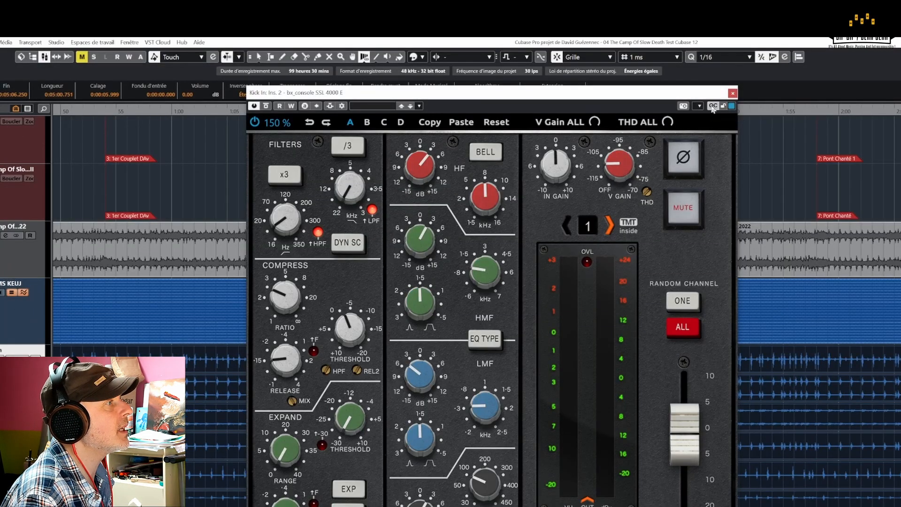
- Show the quick controls of Kick In's bx_console SSL 4000 E, view the Virtual Gain slot's assignable parameters and set Virtual Gain to -108.7 dB
left_click(653, 51)
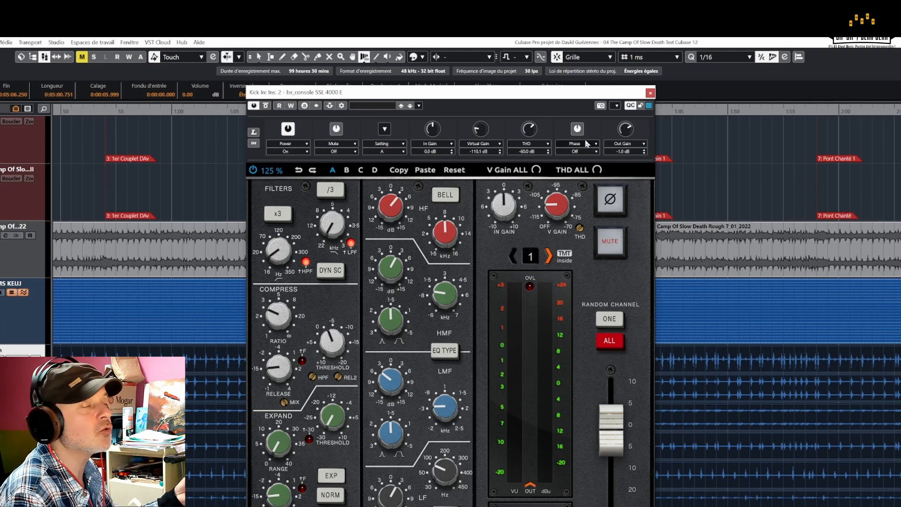
scroll(483, 132, "down", 1)
left_click_drag(484, 131, 483, 124)
left_click(483, 144)
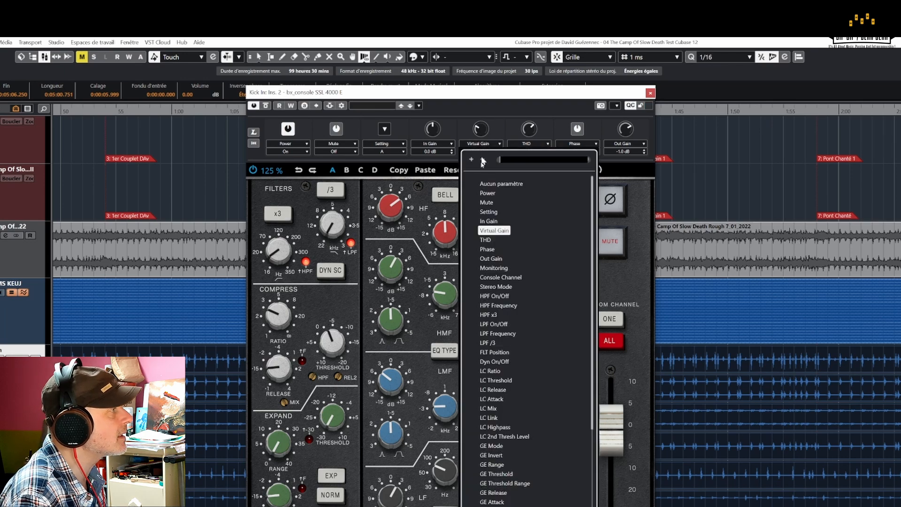
left_click(495, 101)
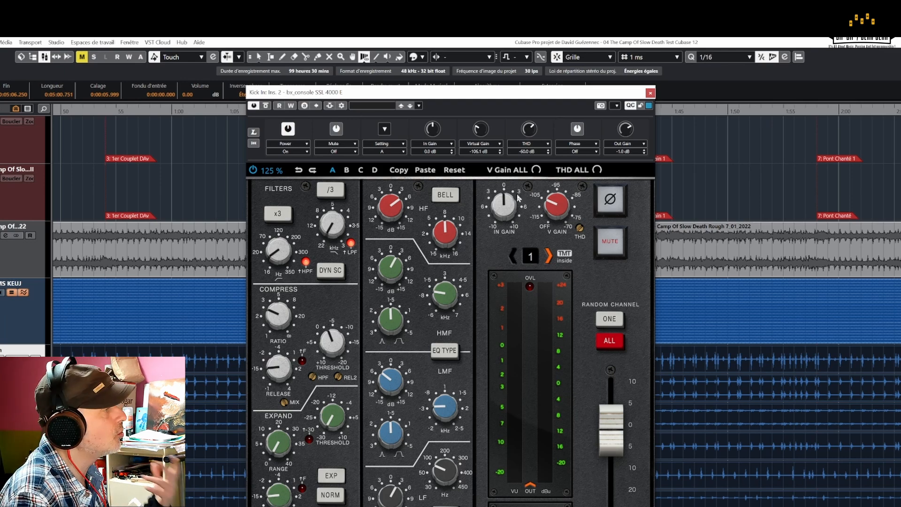
left_click_drag(557, 211, 557, 216)
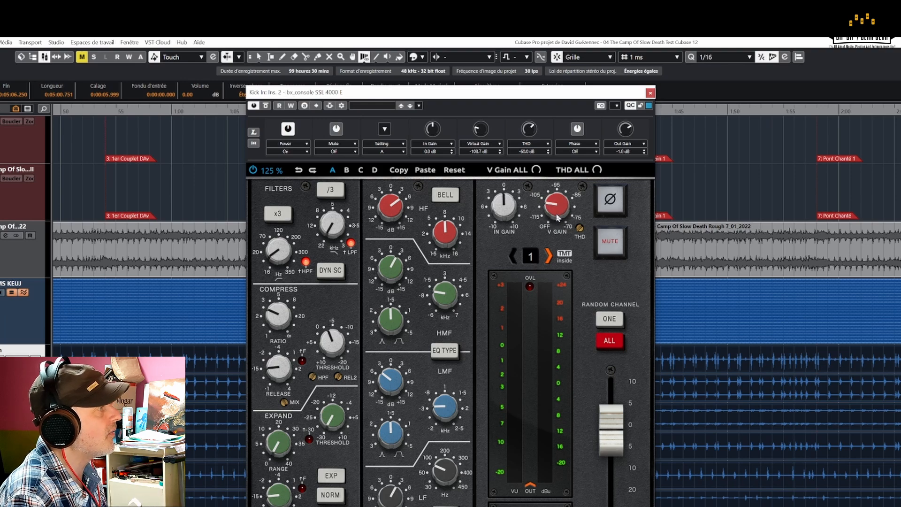
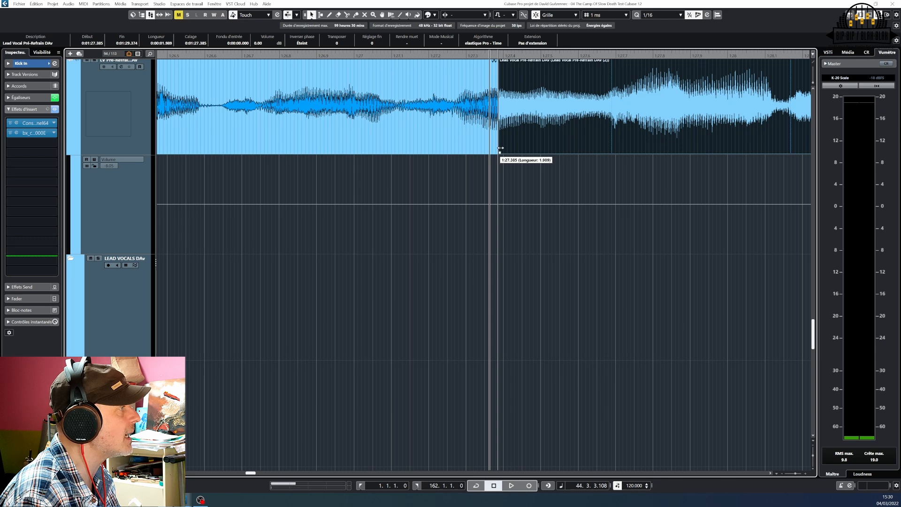
- Crossfade the two Lead Vocal Pré-Refrain events meeting at about 1:27.38 and open the crossfade editor
left_click_drag(500, 148, 499, 148)
left_click(487, 147, "shift")
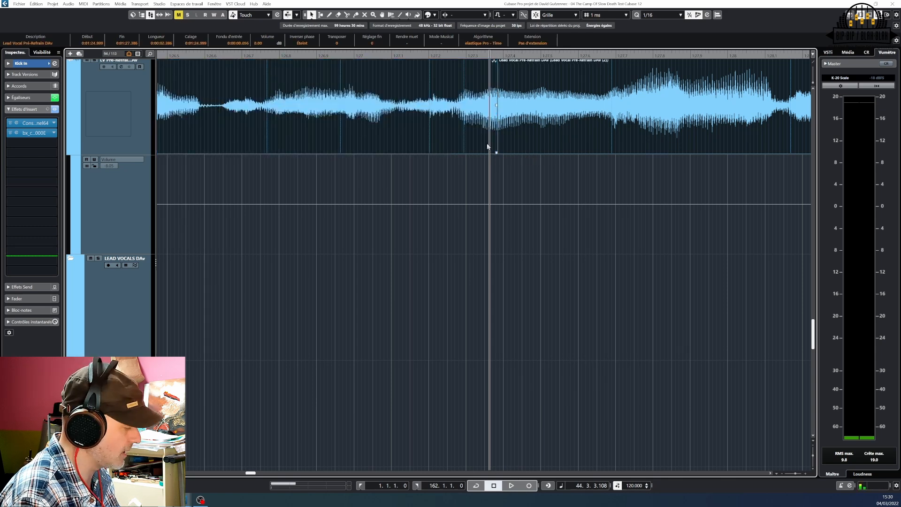
scroll(511, 151, "up", 5)
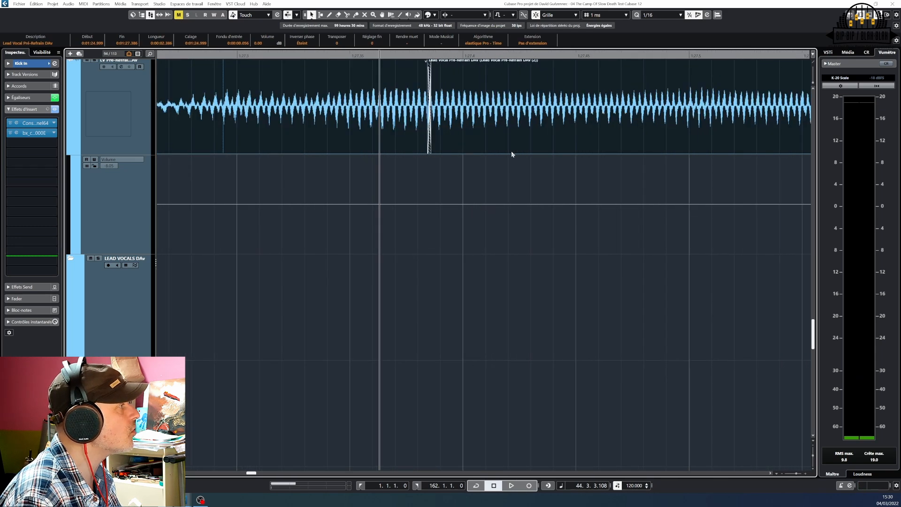
scroll(511, 151, "down", 1)
key("x")
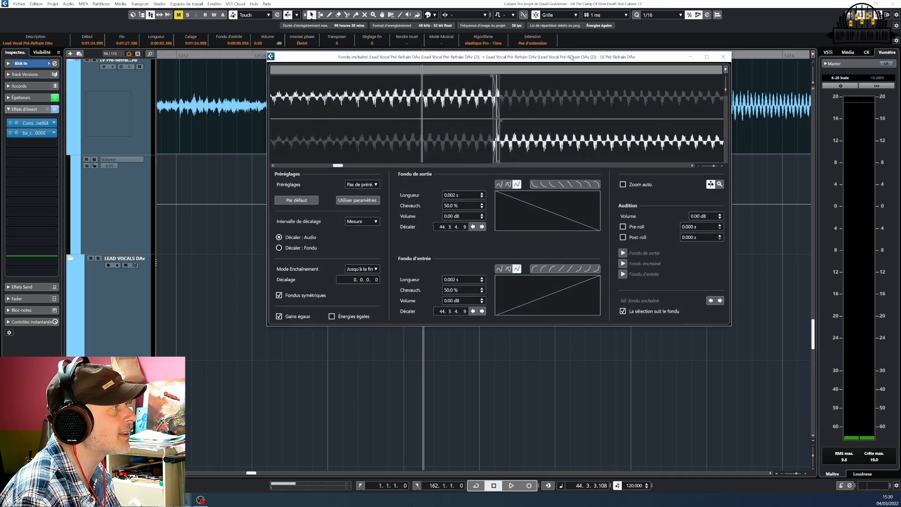
left_click_drag(571, 58, 536, 63)
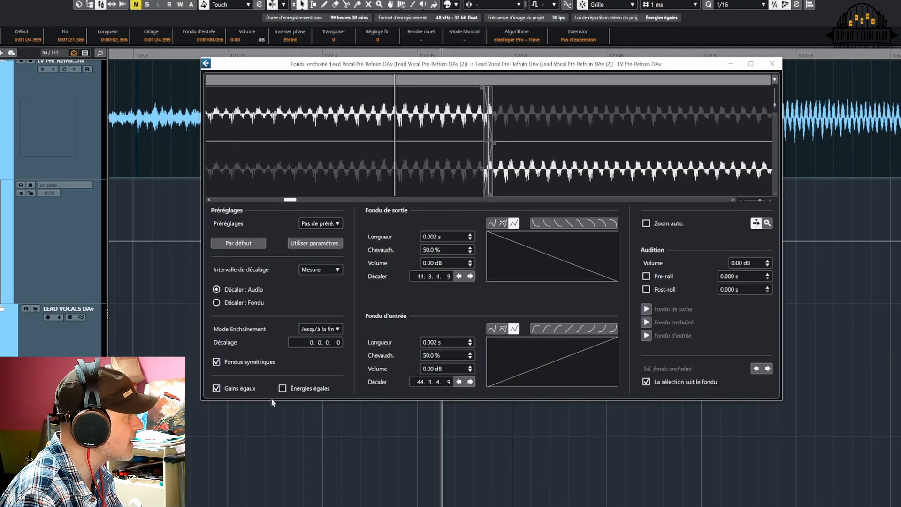
- Try equal power, return to equal gains, and move the fade curve's node toward its start with damped spline interpolation
left_click(282, 389)
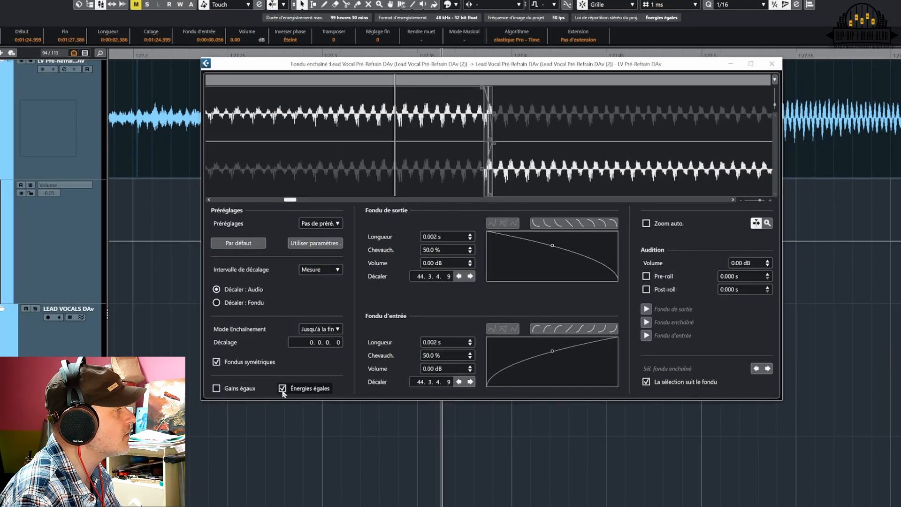
left_click(282, 389)
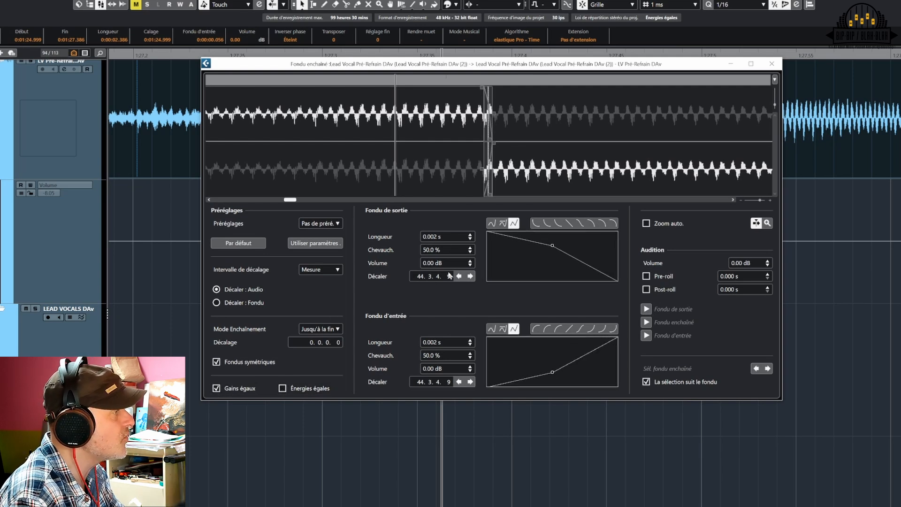
left_click_drag(554, 247, 507, 247)
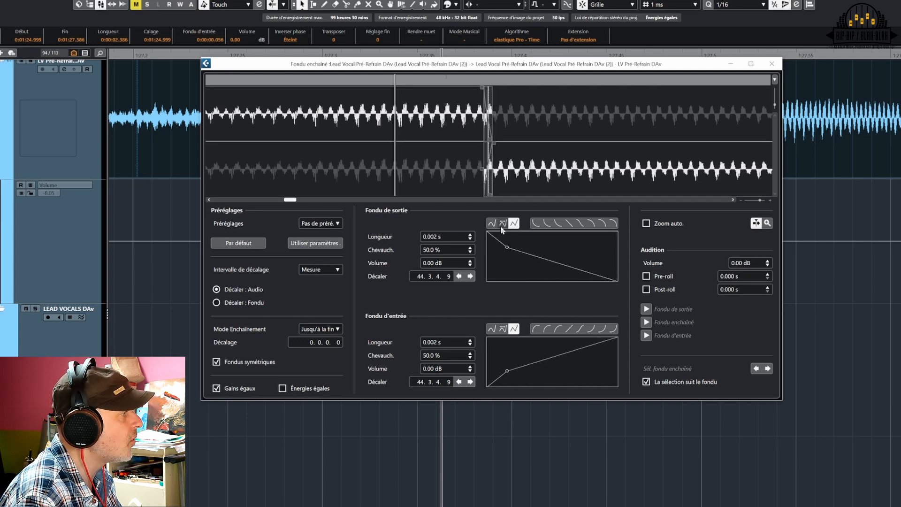
left_click(503, 224)
- Move the crossfade between the Lead Vocal Pré-Refrain events earlier to 44. 3. 4. 5, with a 0.001 s length
scroll(532, 187, "up", 4)
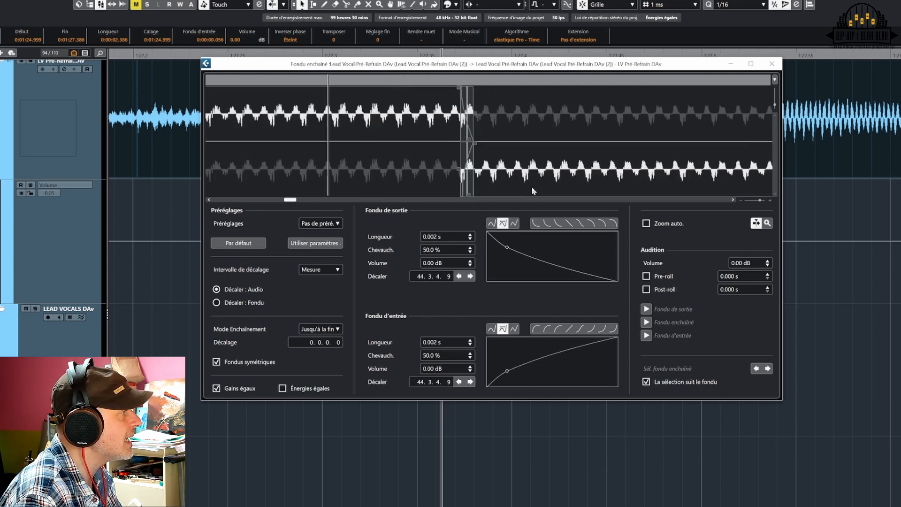
scroll(511, 175, "down", 2)
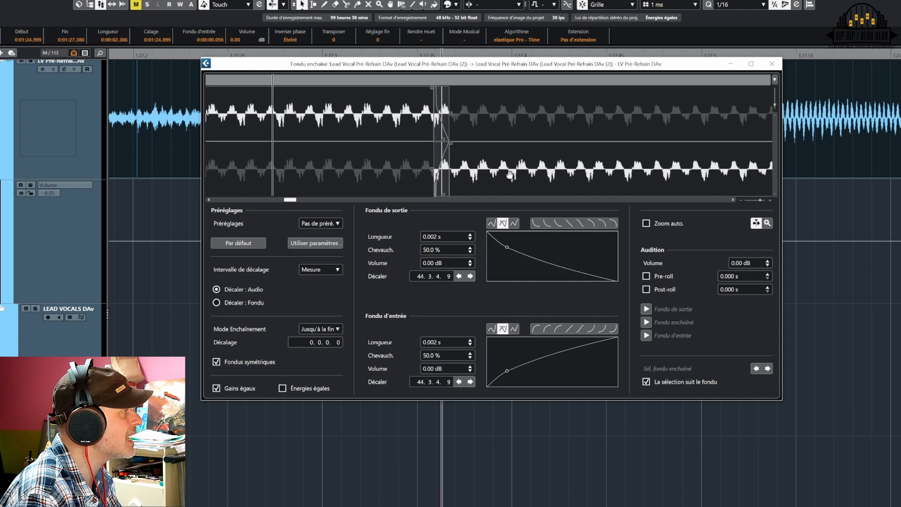
scroll(510, 175, "up", 3)
scroll(508, 174, "left", 5)
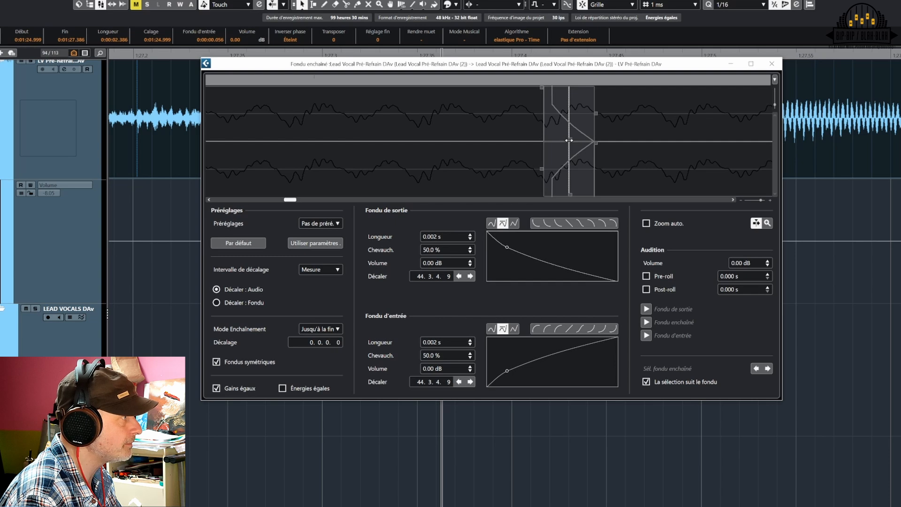
left_click_drag(569, 140, 537, 145)
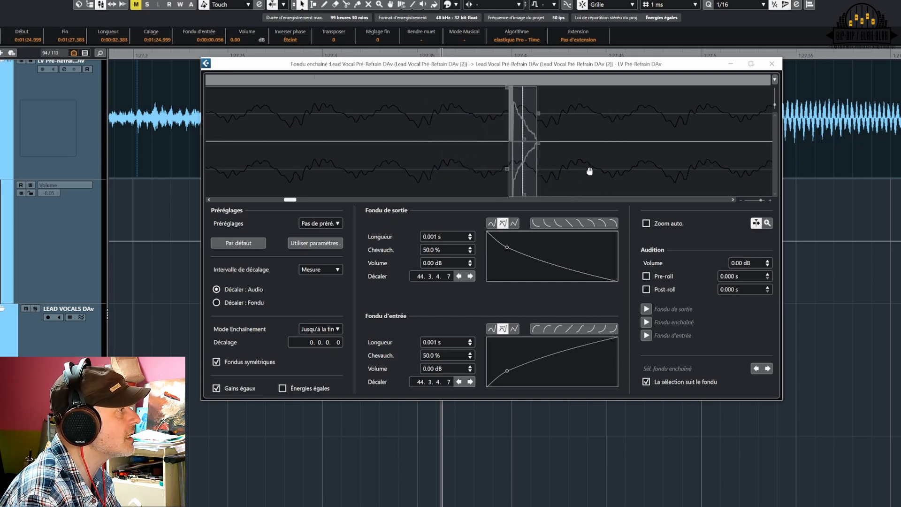
left_click_drag(590, 171, 537, 168)
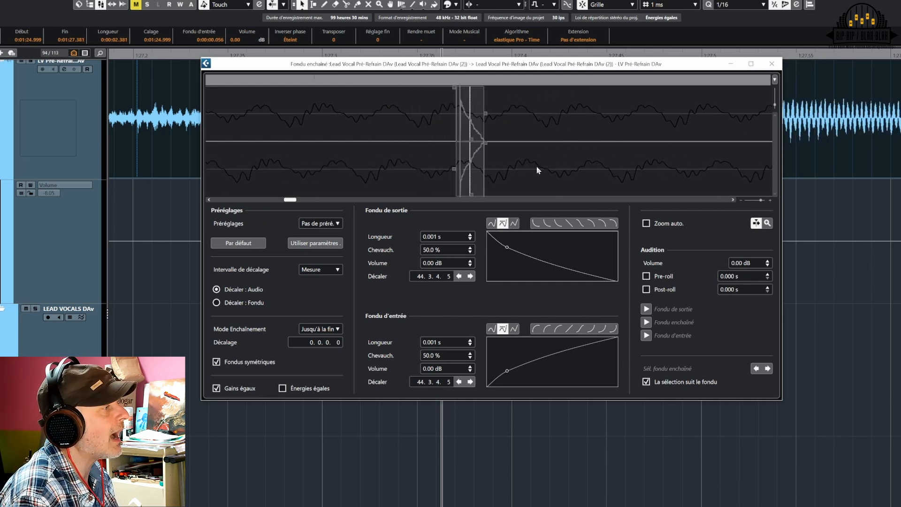
- Enable automatic zoom in the crossfade editor, shorten the crossfade to 0.000 s and close the editor
left_click(646, 223)
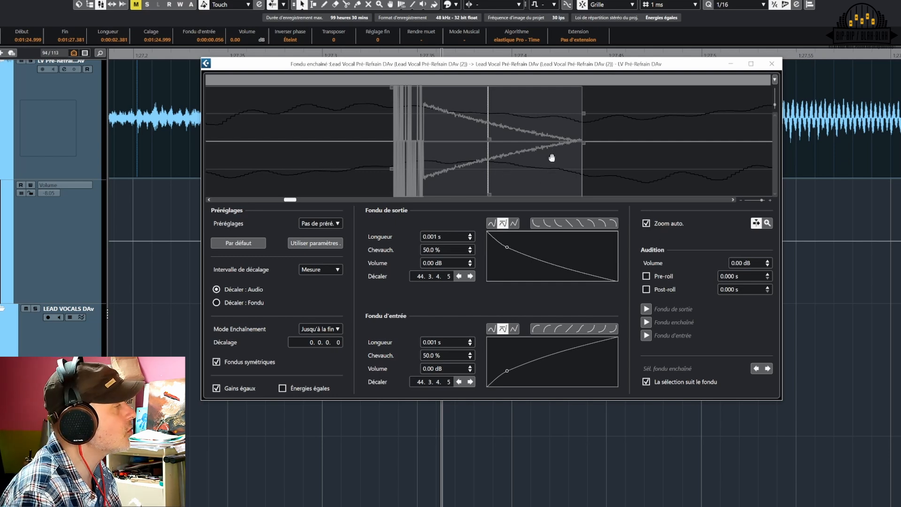
mouse_move(488, 141)
left_mouse_down()
mouse_move(530, 143)
mouse_move(437, 147)
mouse_move(489, 148)
left_mouse_up()
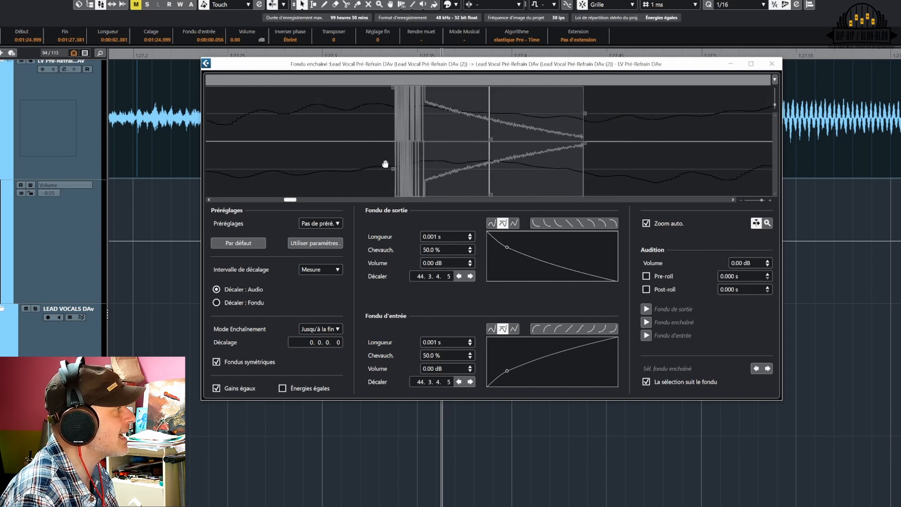
left_click_drag(394, 169, 513, 147)
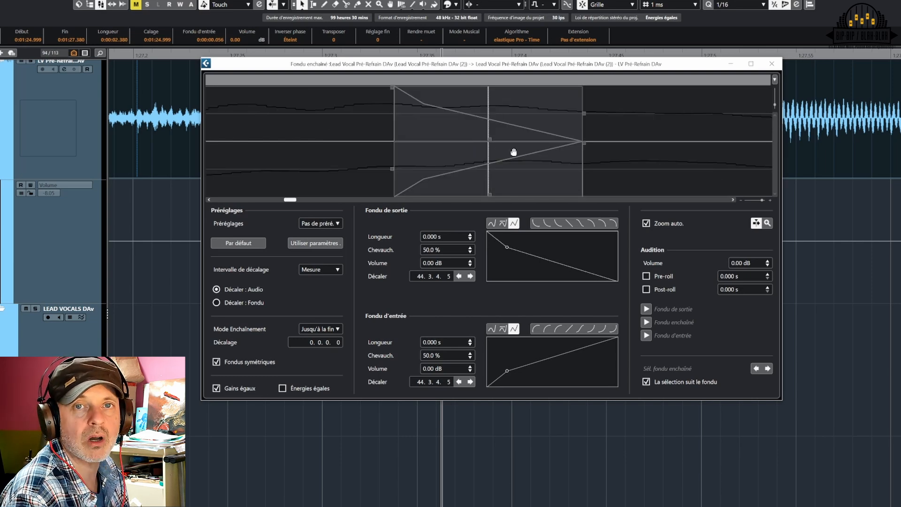
left_click(771, 64)
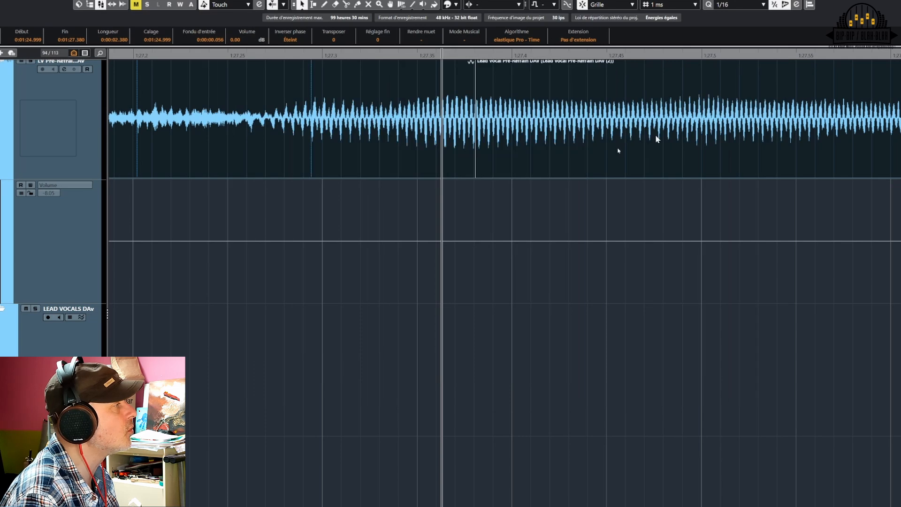
- Widen the crossfade between the two Lead Vocal Pré-Refrain events on both sides to about 0.004 s in the project window
scroll(488, 150, "up", 8)
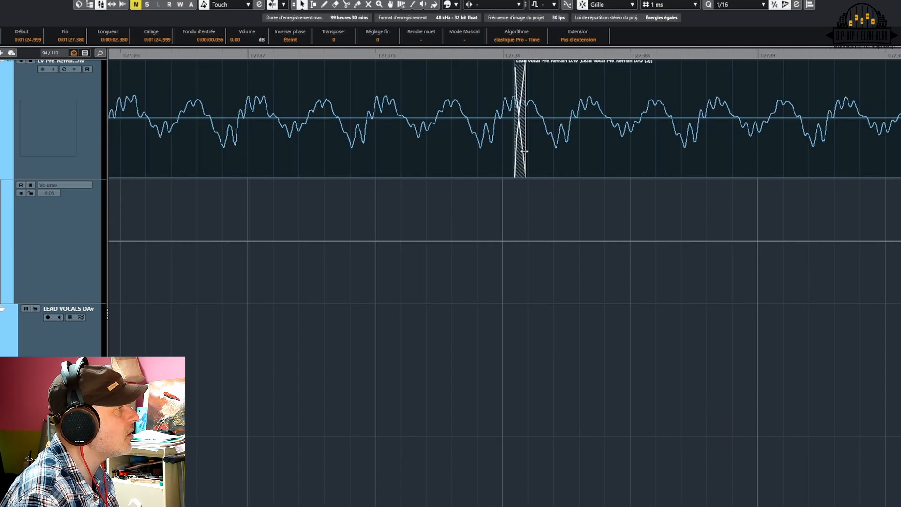
left_click_drag(524, 153, 577, 150)
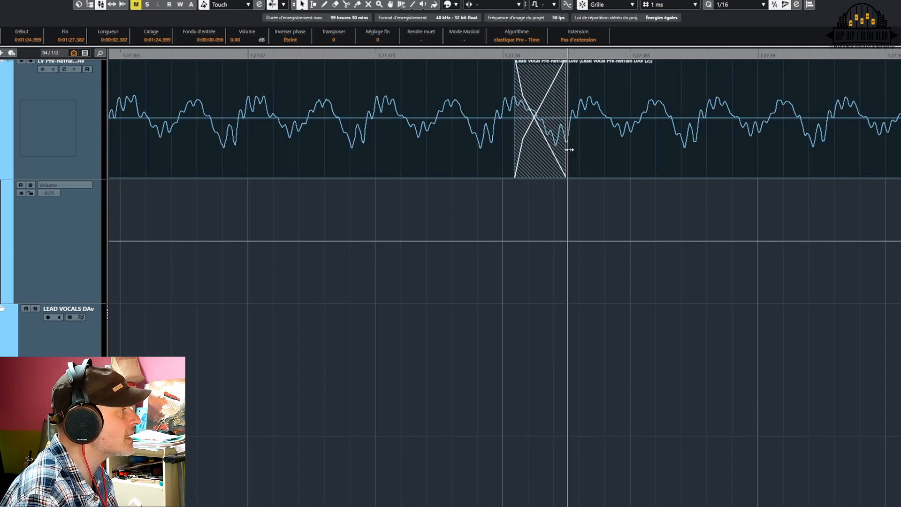
left_click_drag(514, 146, 471, 146)
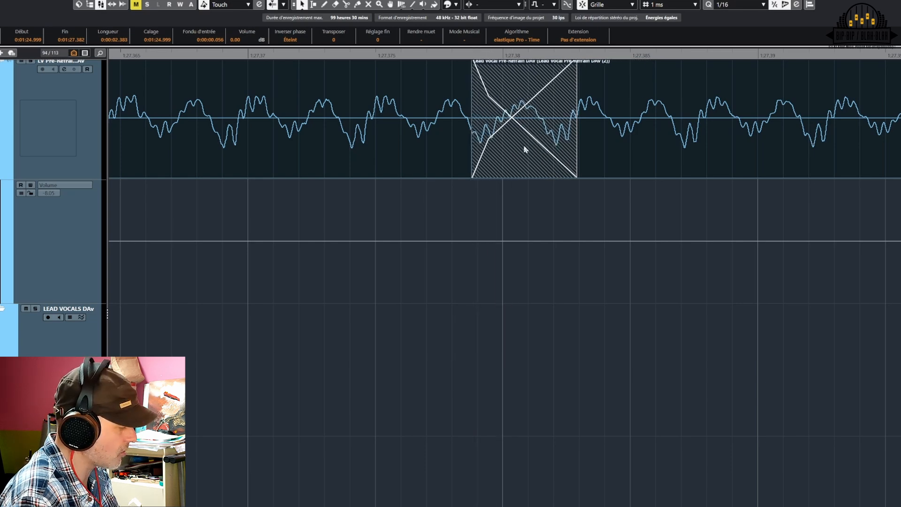
- Open the Lead Vocal Pré-Refrain crossfade in its editor and shift the start of the fade slightly inward in the waveform display
double_click(524, 149)
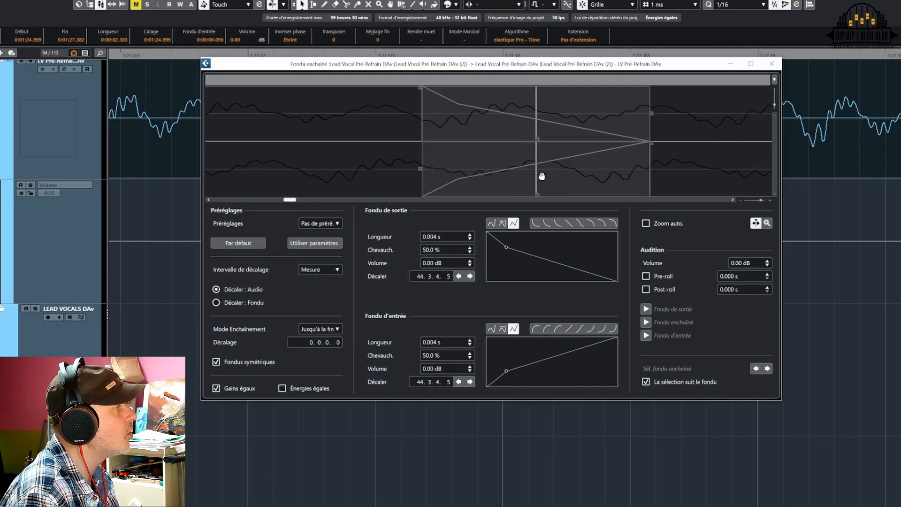
scroll(542, 175, "down", 1)
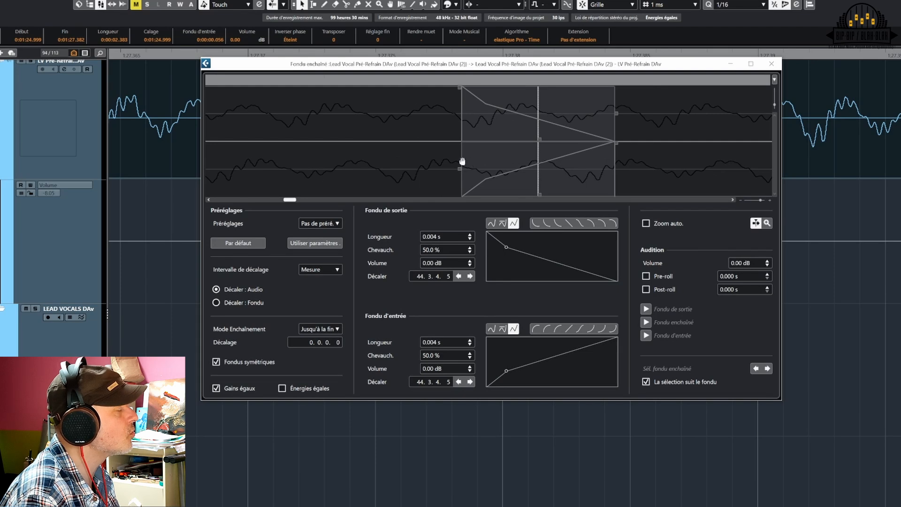
left_click_drag(461, 161, 486, 168)
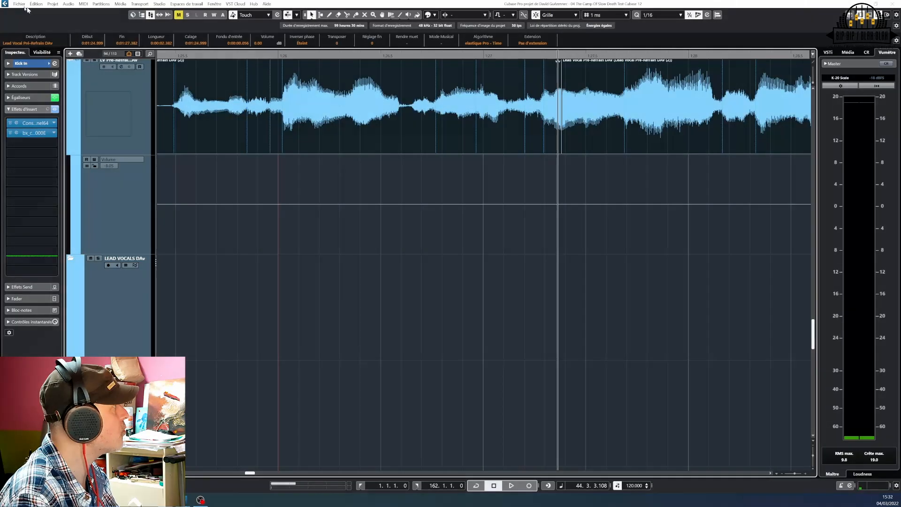
- Start a track import from the project Flourish Mix 1.cpr and mark the source tracks Snare through Synth
left_click(24, 5)
mouse_move(54, 107)
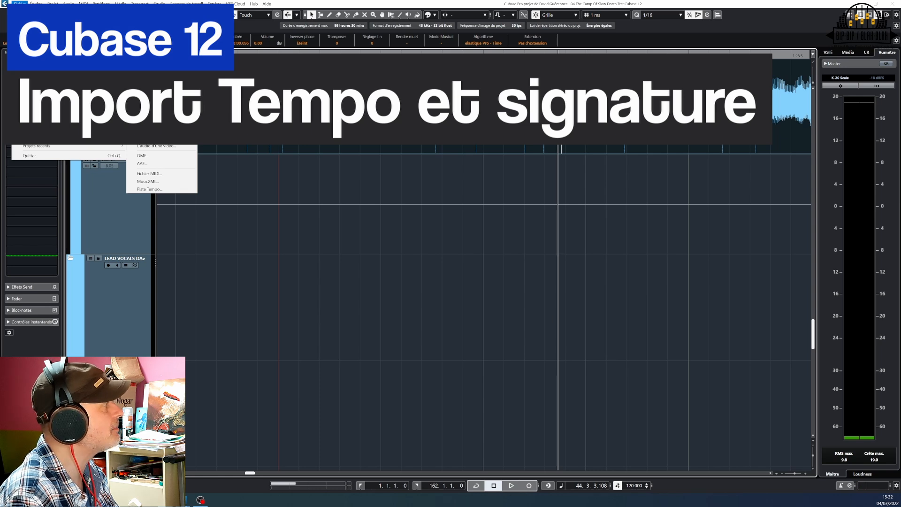
left_click(159, 106)
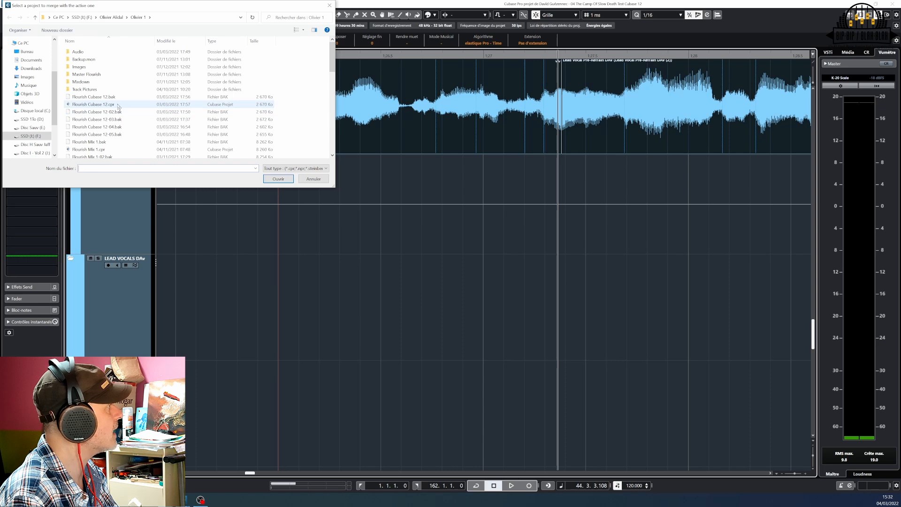
left_click(108, 150)
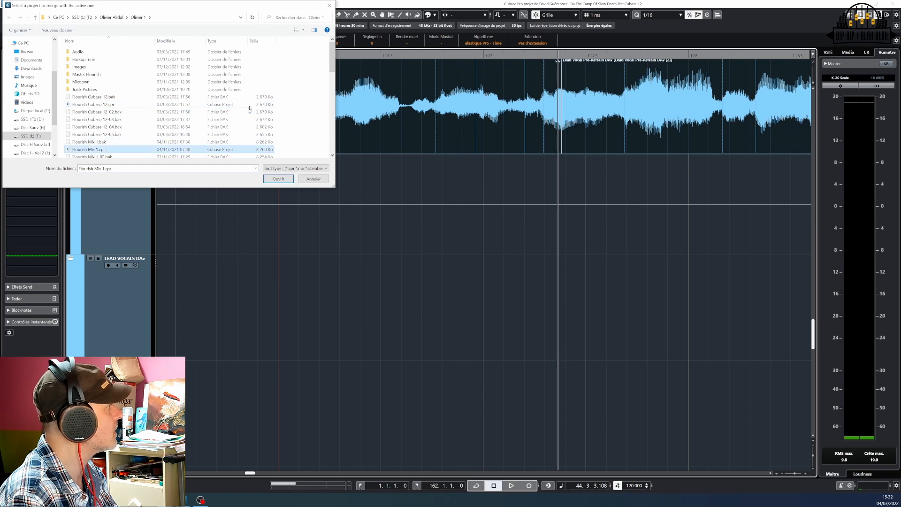
left_click(278, 178)
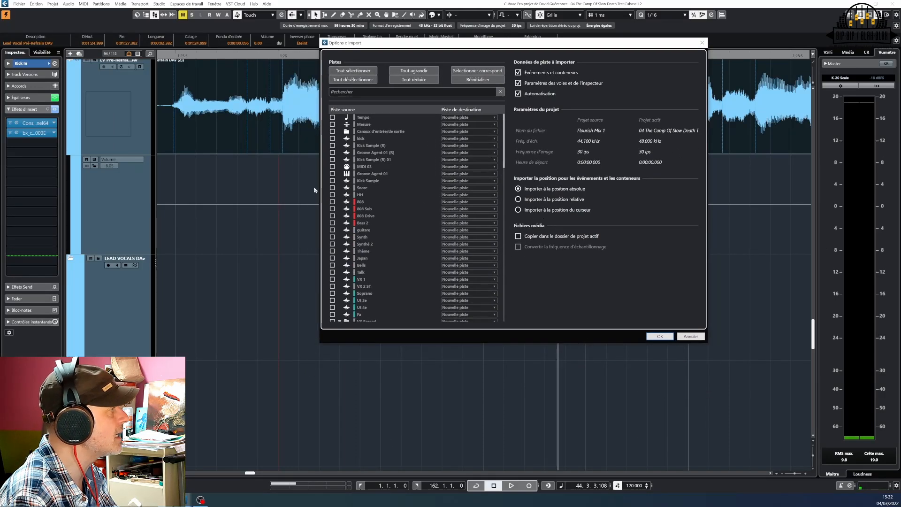
left_click_drag(332, 188, 333, 239)
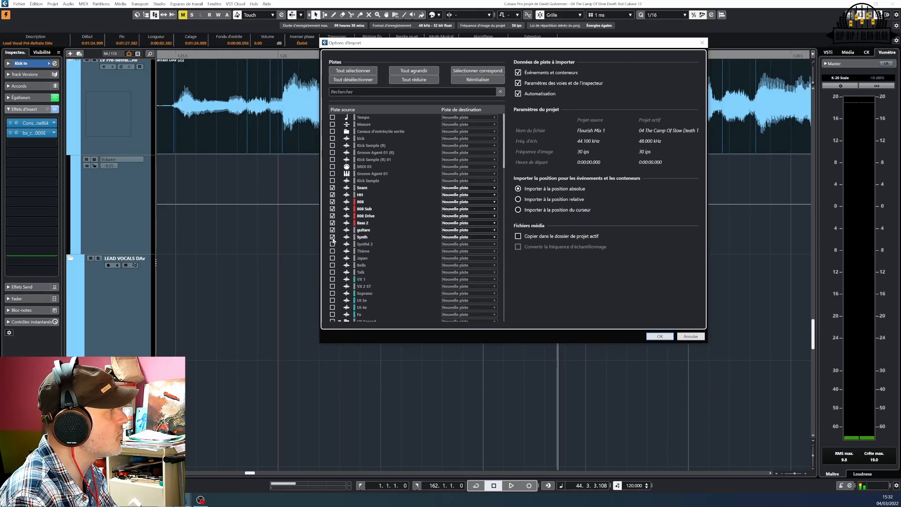
- Assign the Snare source track to Gimmick Wes Pré-Refrain and HH to the LV Couplet track in the second lead vocals folder
left_click(483, 188)
left_click(494, 263)
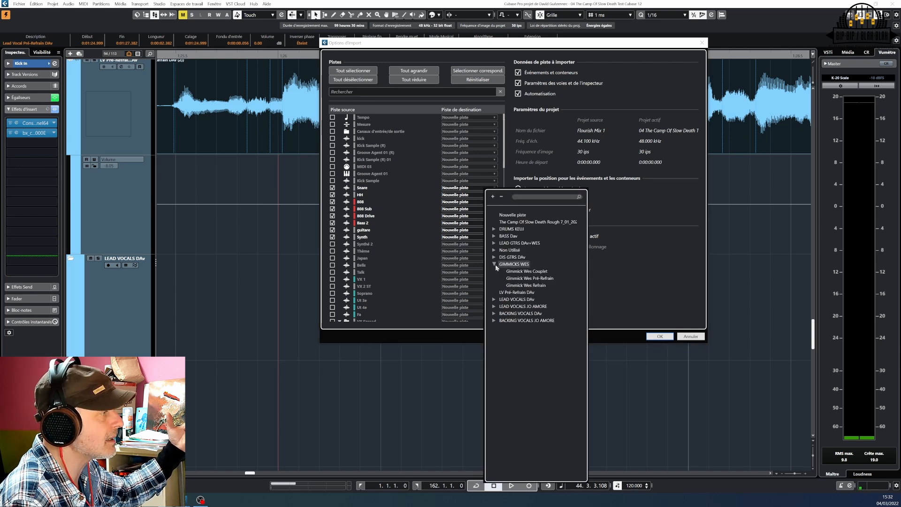
left_click(512, 278)
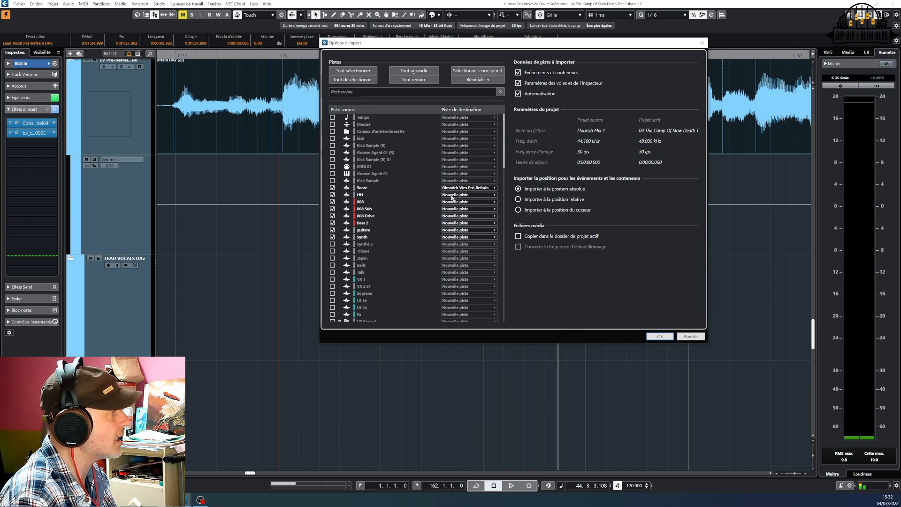
left_click(452, 196)
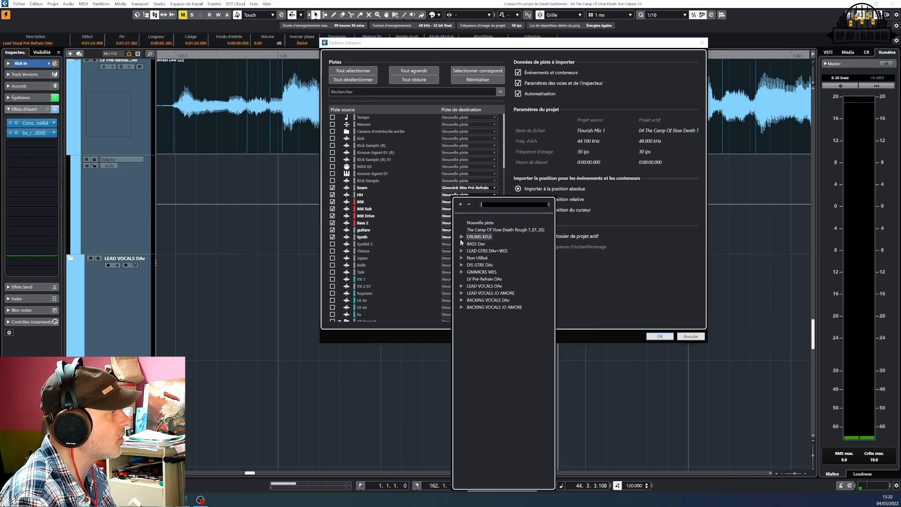
left_click(461, 294)
left_click(478, 300)
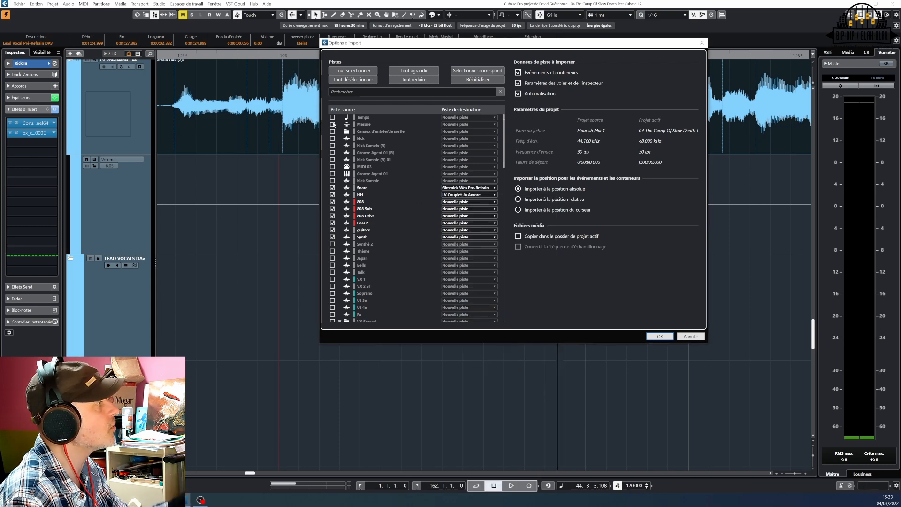
- Include the Tempo and Mesure source tracks in the track import selection
left_click(332, 117)
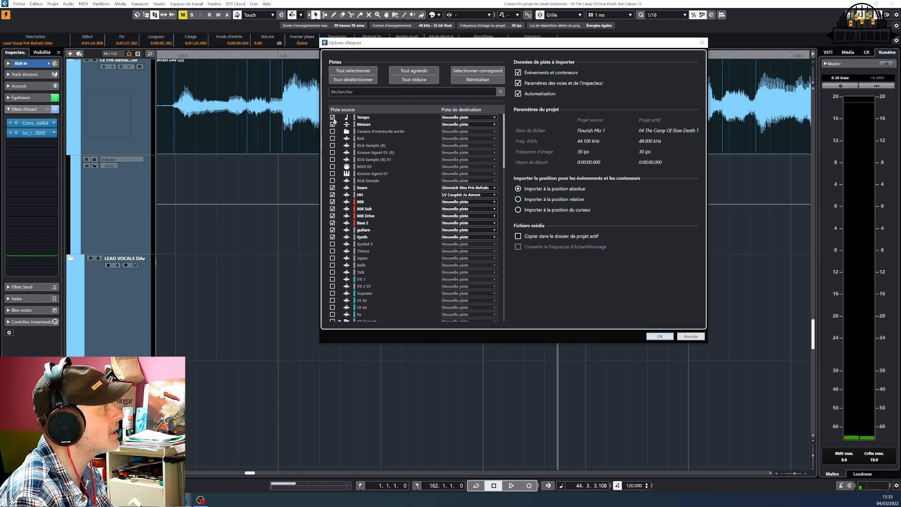
left_click(333, 124)
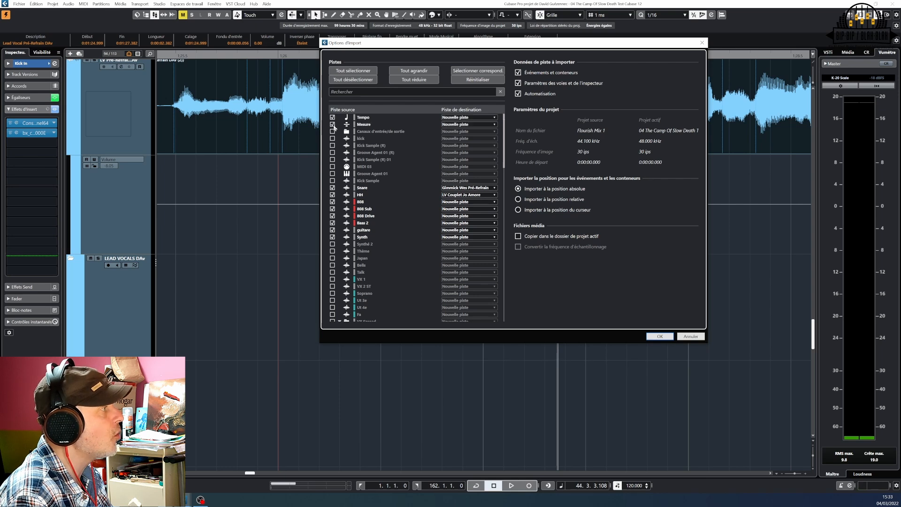
left_click(332, 118)
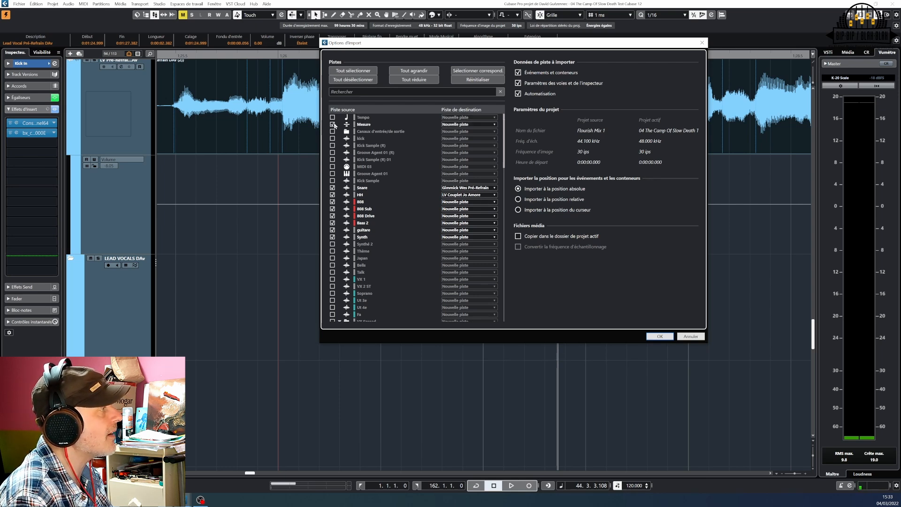
left_click(332, 117)
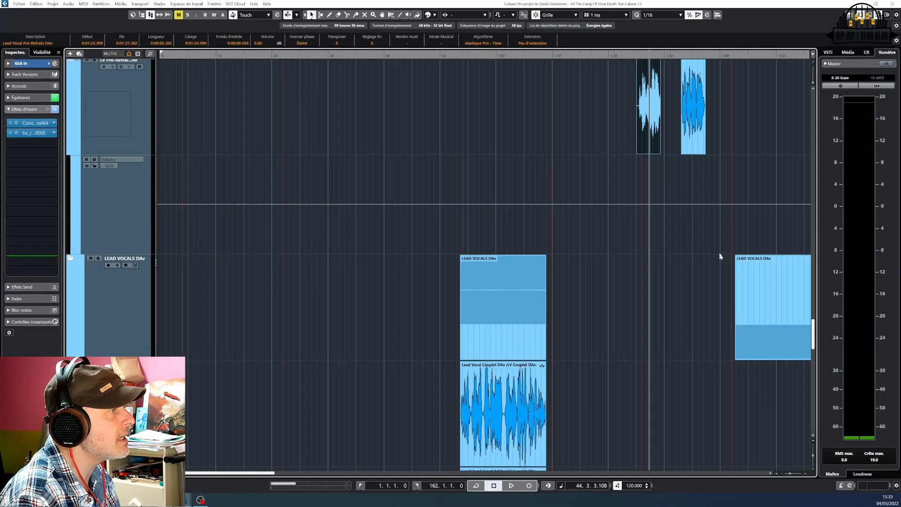
- Add the last visible LV Pré-Refrain event, the lower second-verse lead vocal event and the upper second-chorus one to the selection
key("g")
left_click_drag(813, 459, 813, 451)
scroll(769, 406, "up", 4)
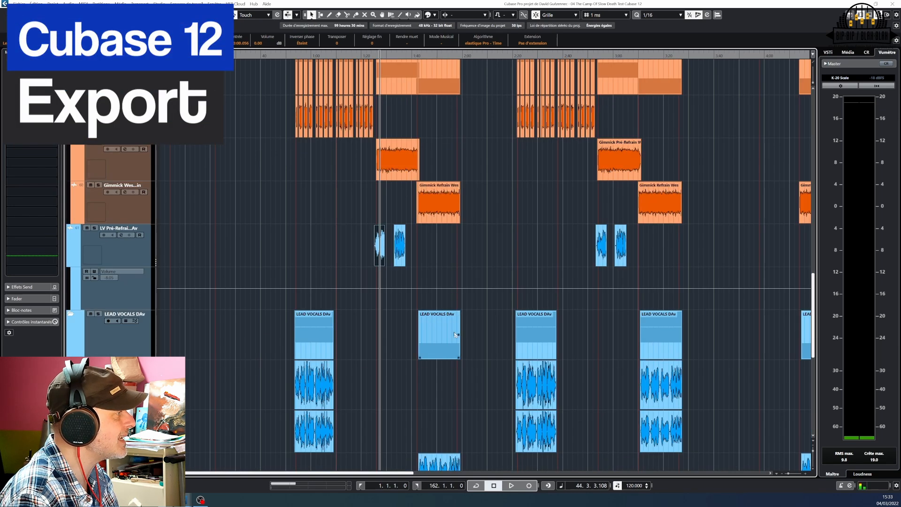
left_click(624, 258)
left_click(623, 252, "shift")
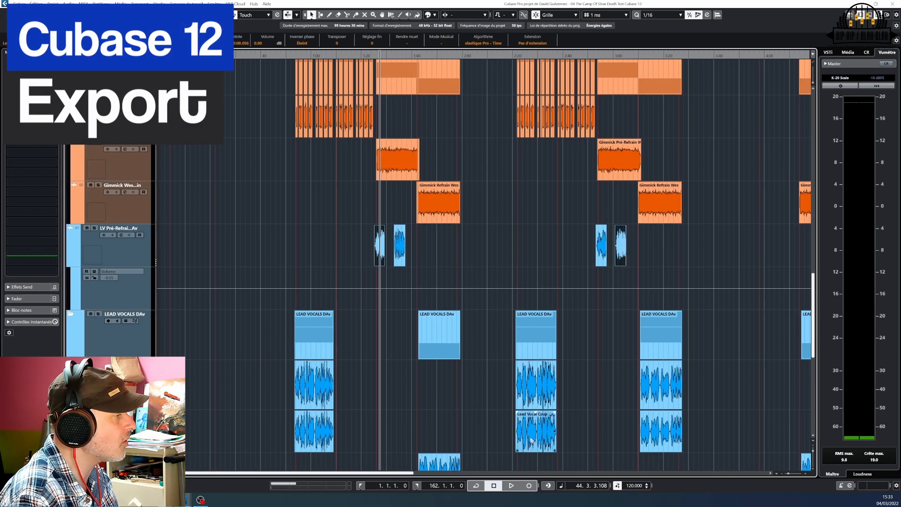
left_click(532, 437, "shift")
left_click(659, 390, "shift")
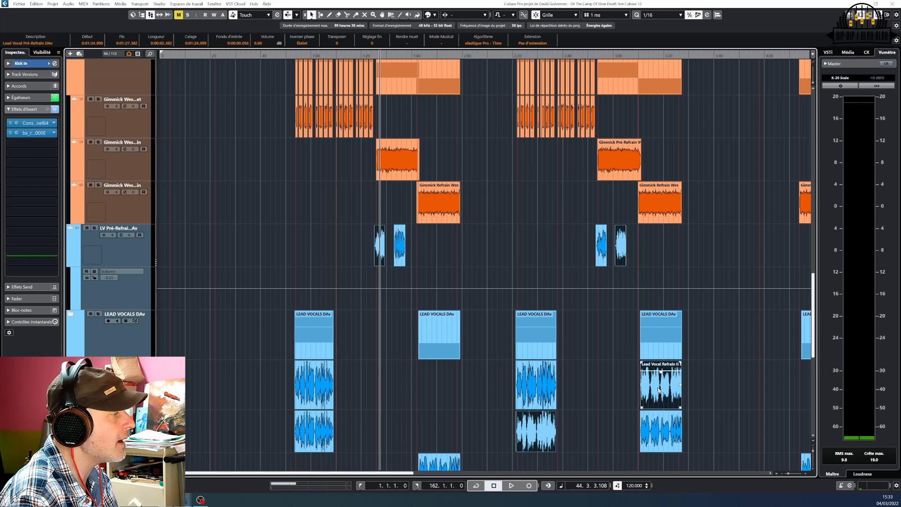
- Review the export options for the selected events without exporting, and view the Render Selection settings
left_click(36, 4)
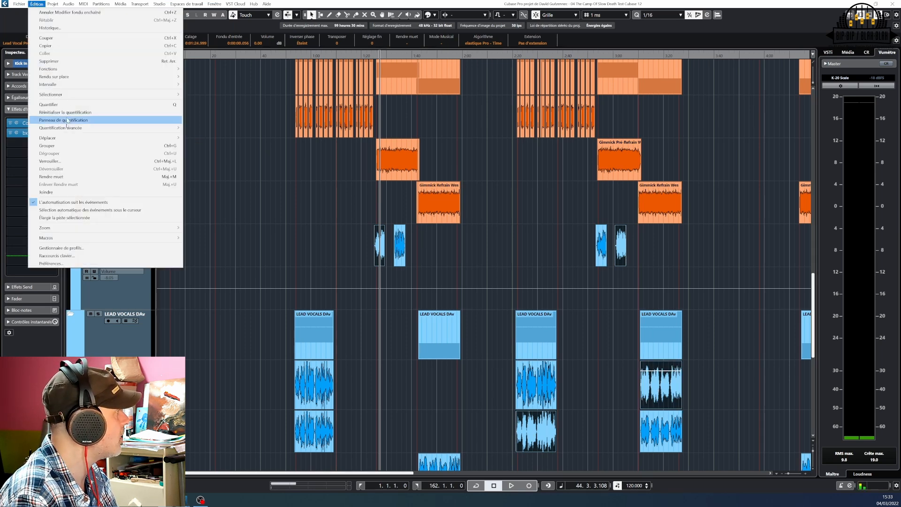
left_click(19, 4)
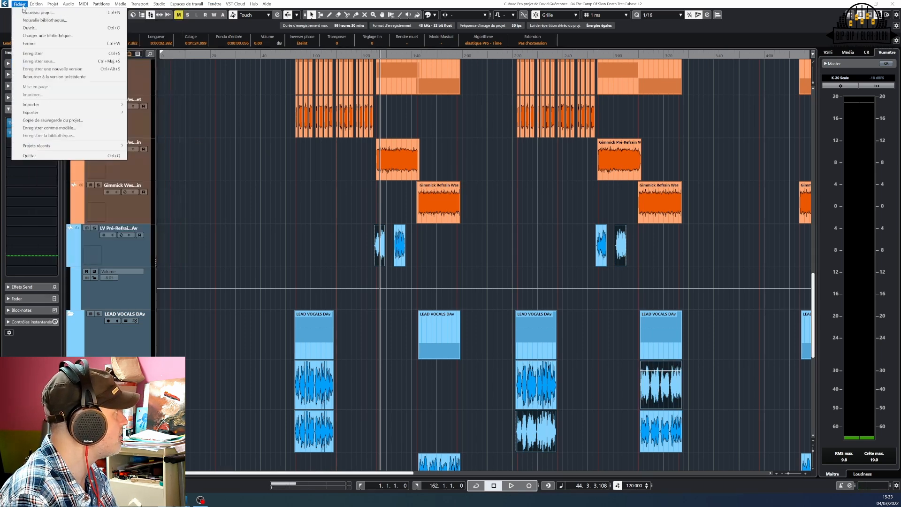
mouse_move(47, 114)
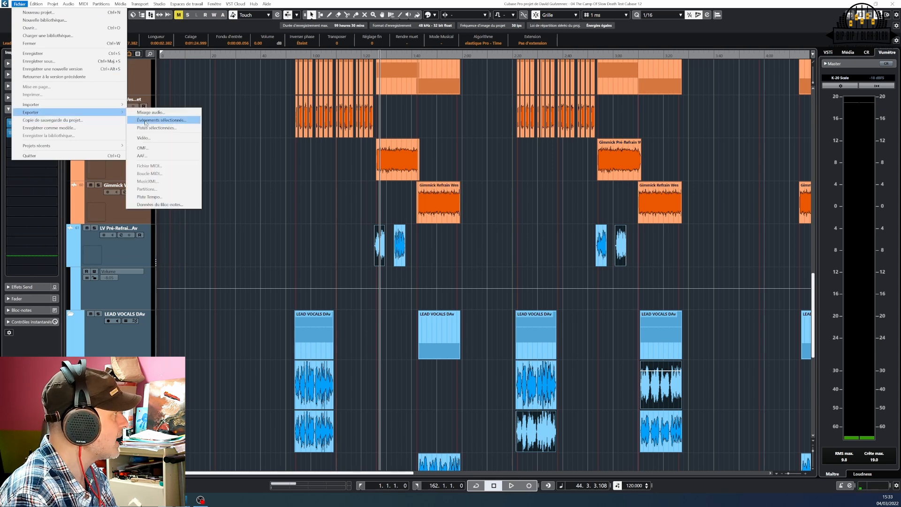
left_click(147, 120)
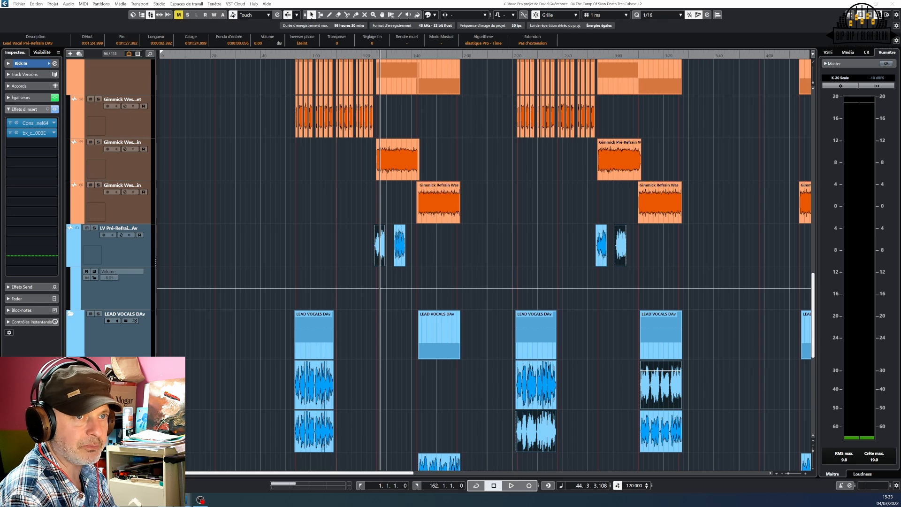
left_click_drag(888, 50, 549, 103)
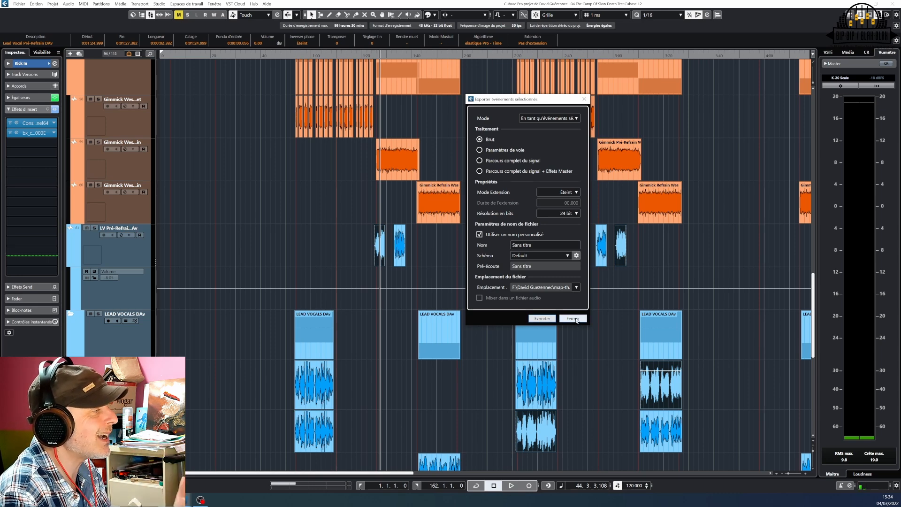
left_click(573, 318)
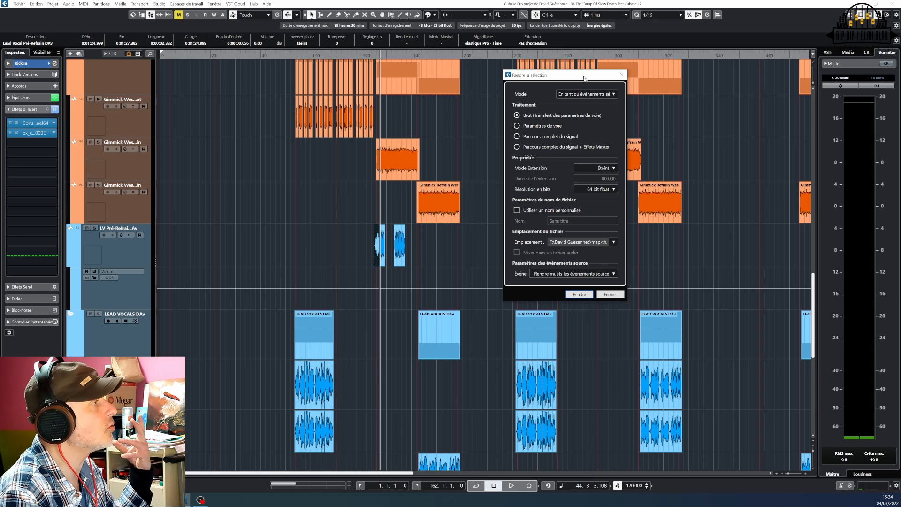
left_click_drag(584, 77, 555, 96)
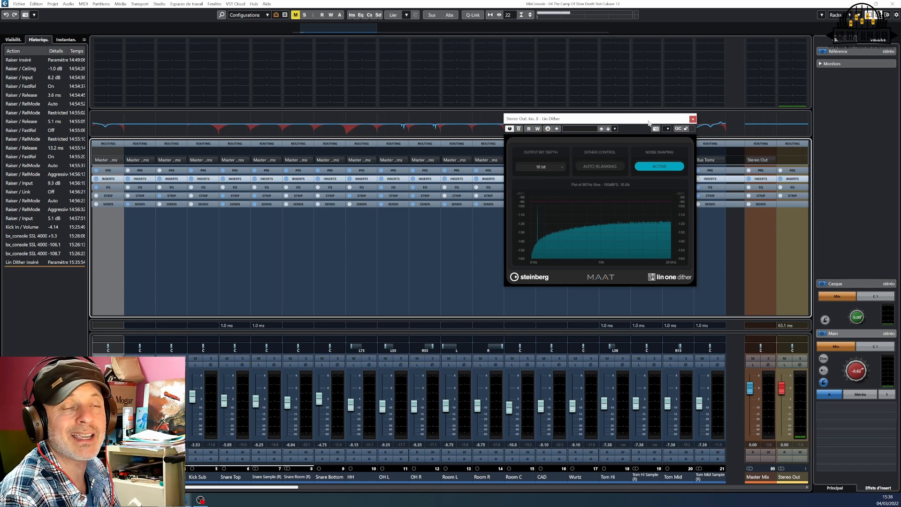
- Check the output bit depth options of the Lin Dither plug-in on Stereo Out and enable Auto Blanking
left_click_drag(648, 121, 598, 113)
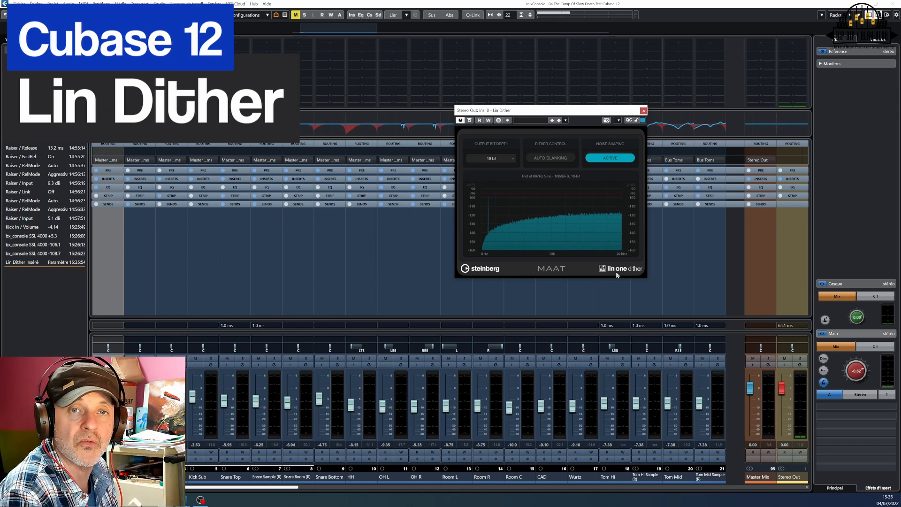
left_click_drag(587, 114, 593, 128)
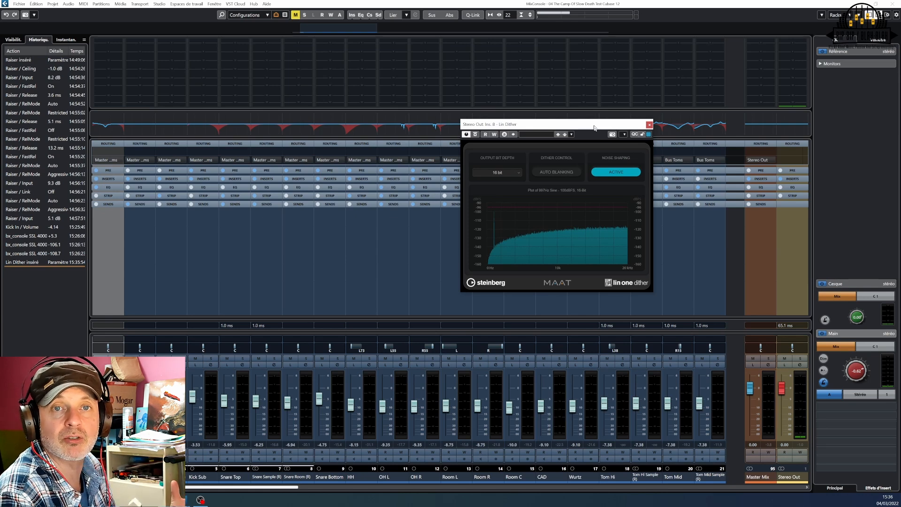
left_click(506, 174)
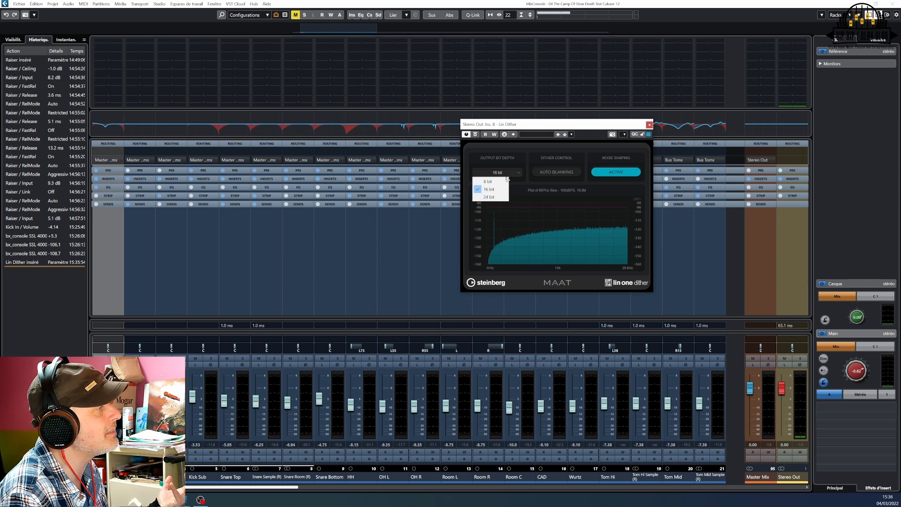
left_click(544, 172)
left_click(546, 173)
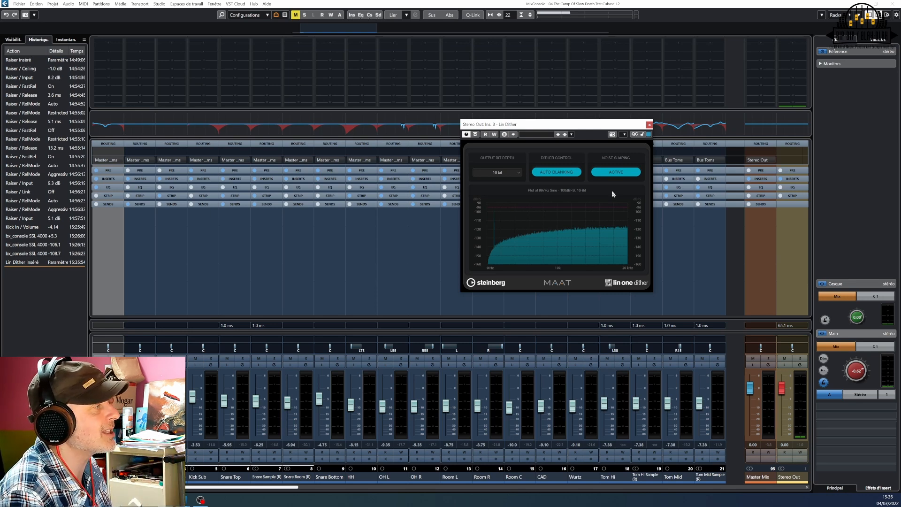
left_click_drag(604, 127, 608, 137)
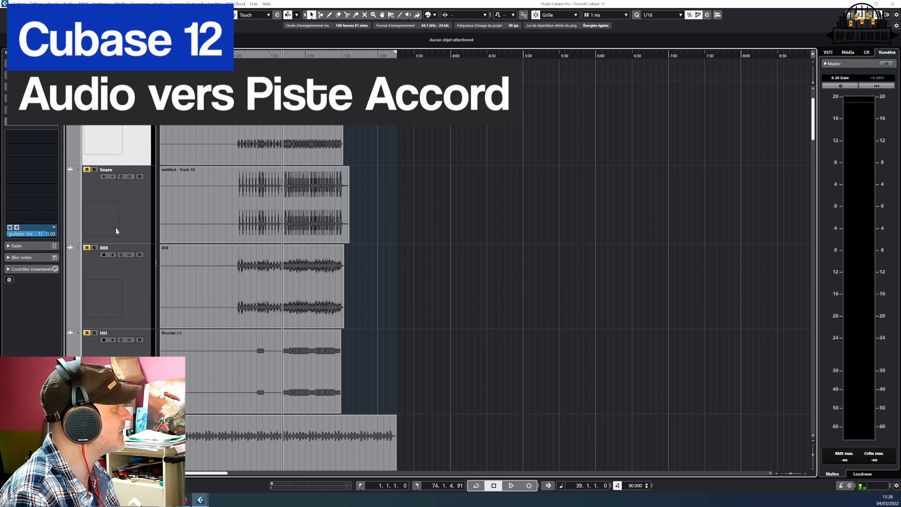
- Unsolo the guitare track, solo the Synth track and play the project from about bar 31
scroll(153, 290, "down", 5)
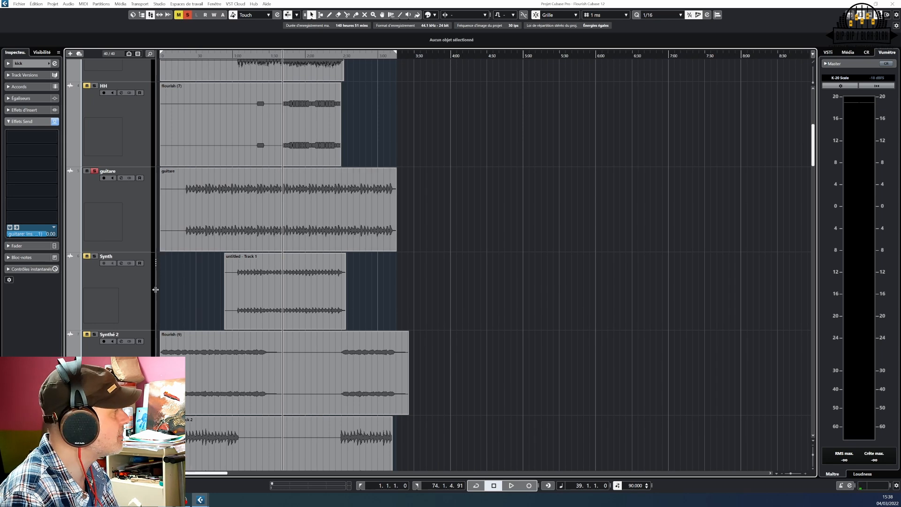
left_click(94, 171)
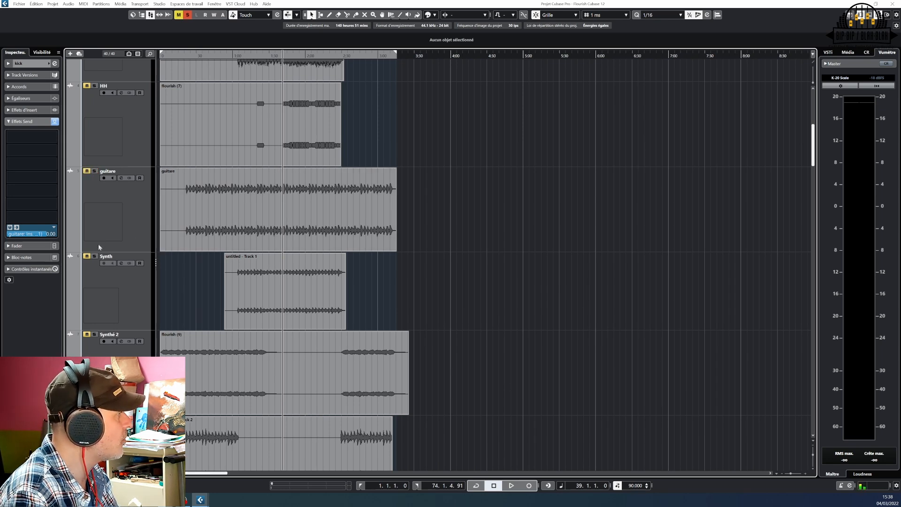
left_click(94, 256)
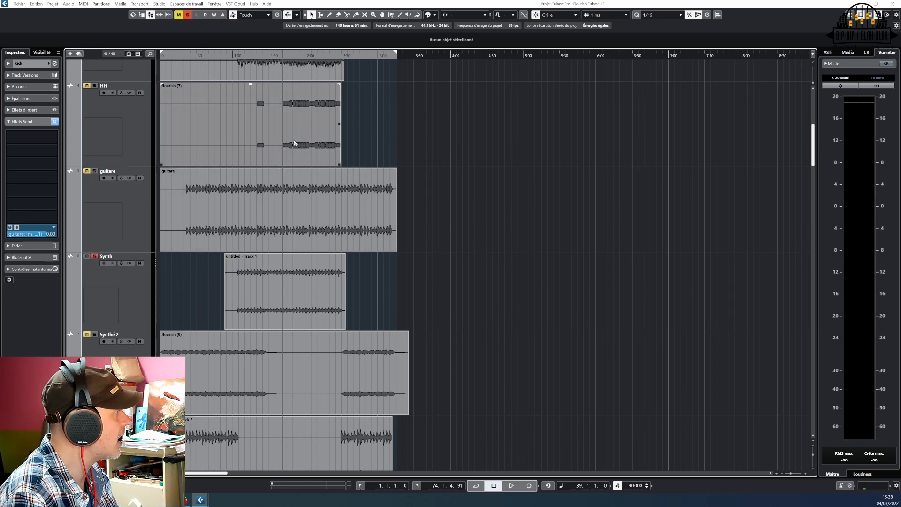
left_click(258, 57)
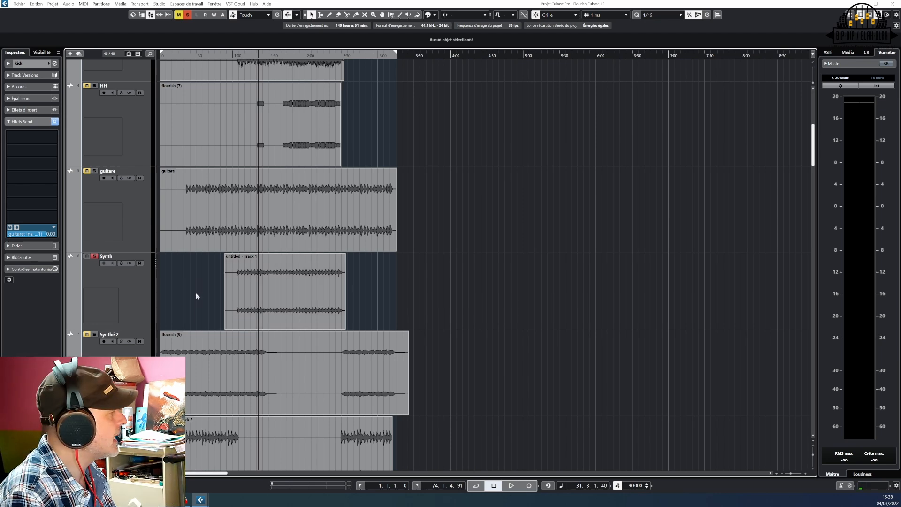
key("space")
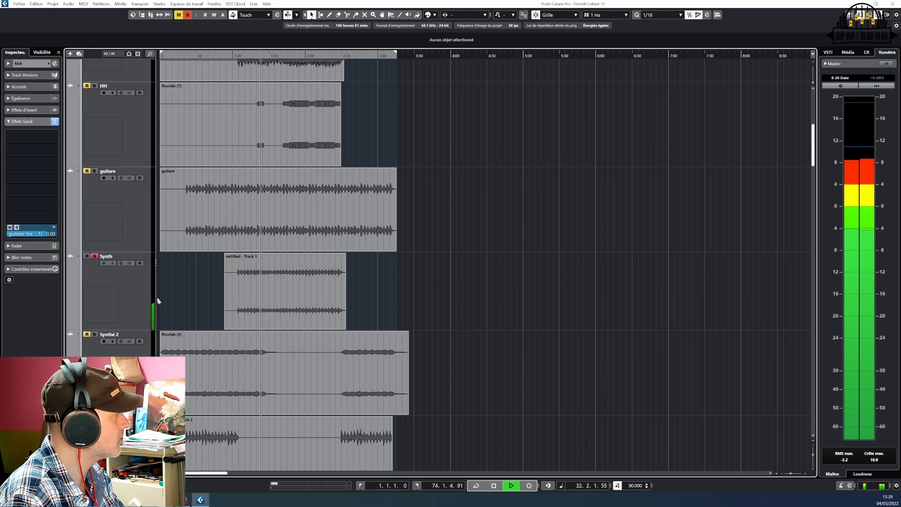
- Raise the Synth track's volume to about -3 dB while it plays, and stop playback
left_click(38, 63)
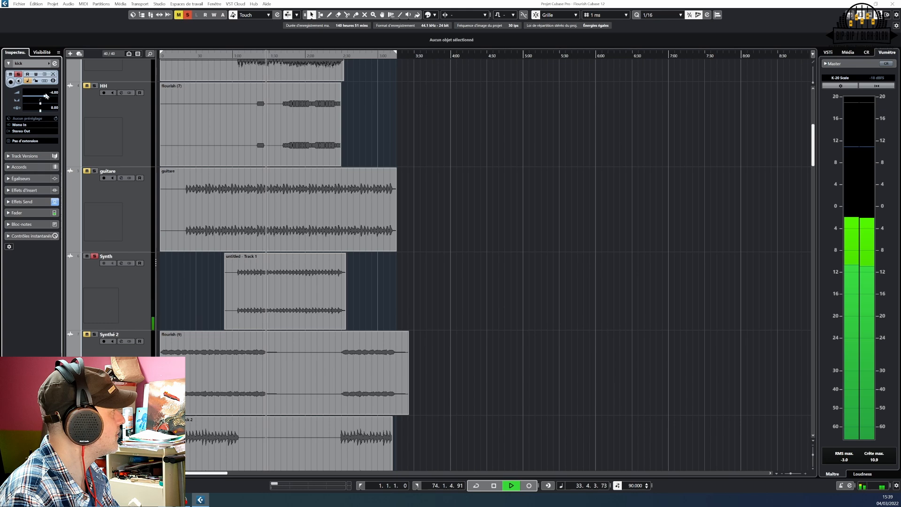
left_click(304, 307)
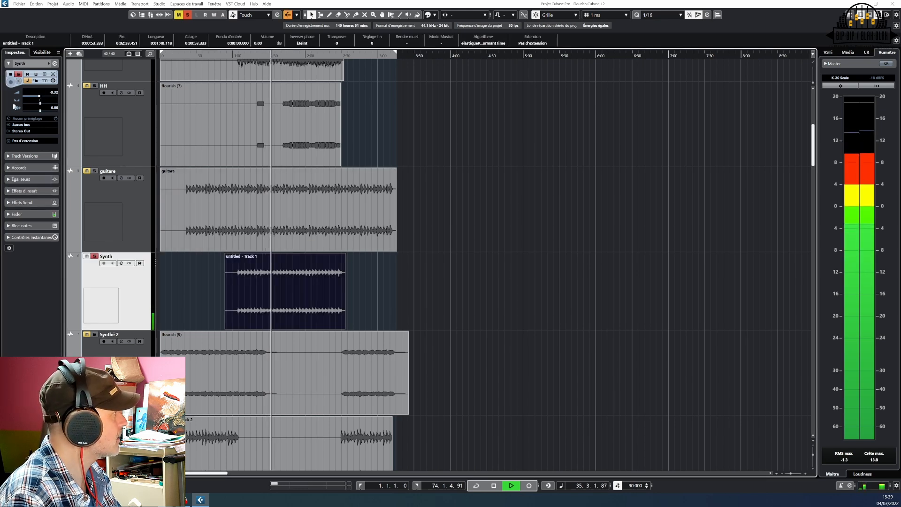
left_click_drag(40, 96, 47, 98)
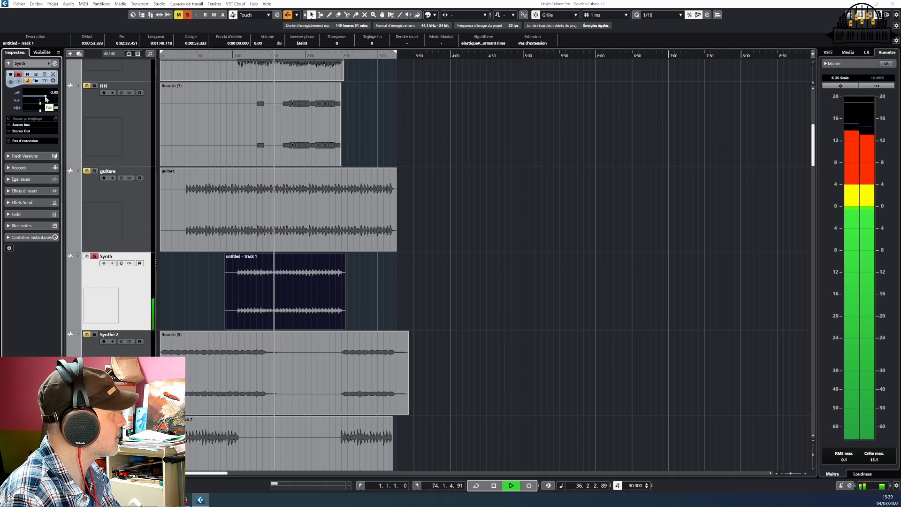
scroll(100, 142, "up", 5)
scroll(380, 202, "down", 5)
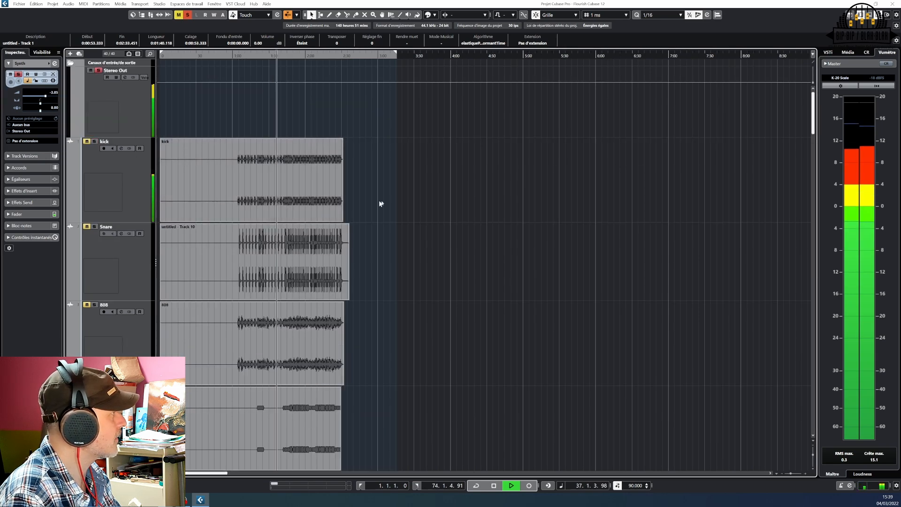
key("space")
- Add a chord track below the Synth track
right_click(121, 266)
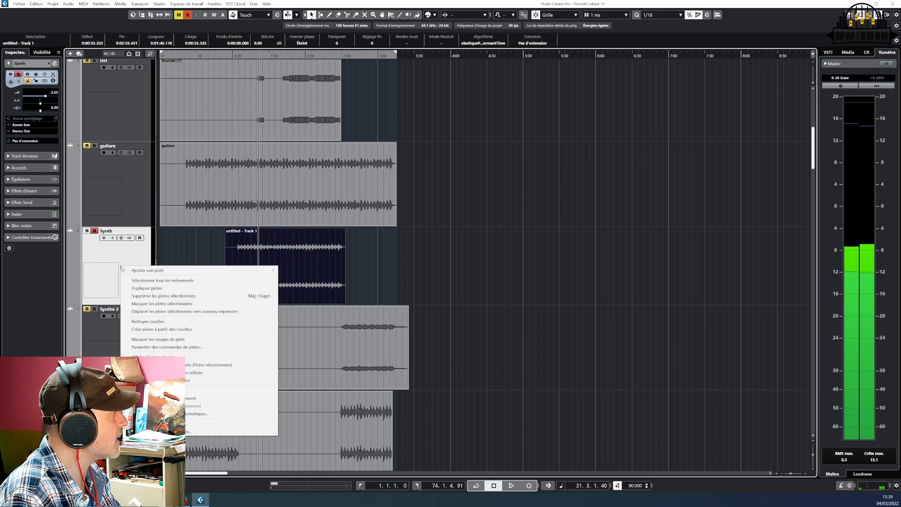
mouse_move(179, 271)
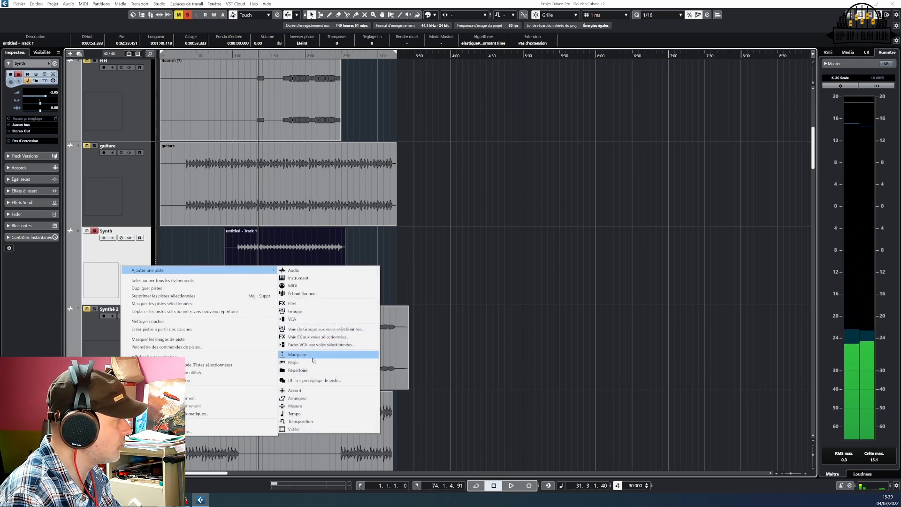
left_click(306, 391)
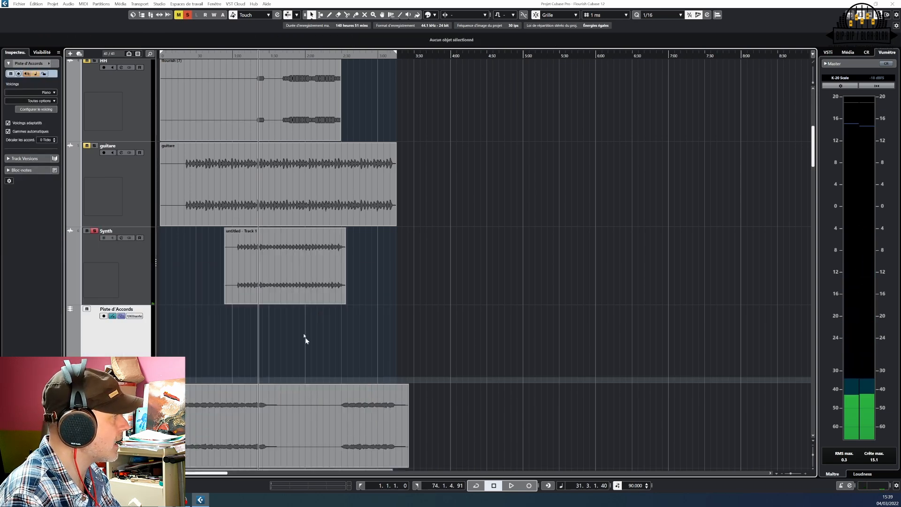
- Generate chord events from the Synth track's audio event on the chord track, and select the Cmin7 chord near its middle
left_click_drag(294, 283, 292, 341)
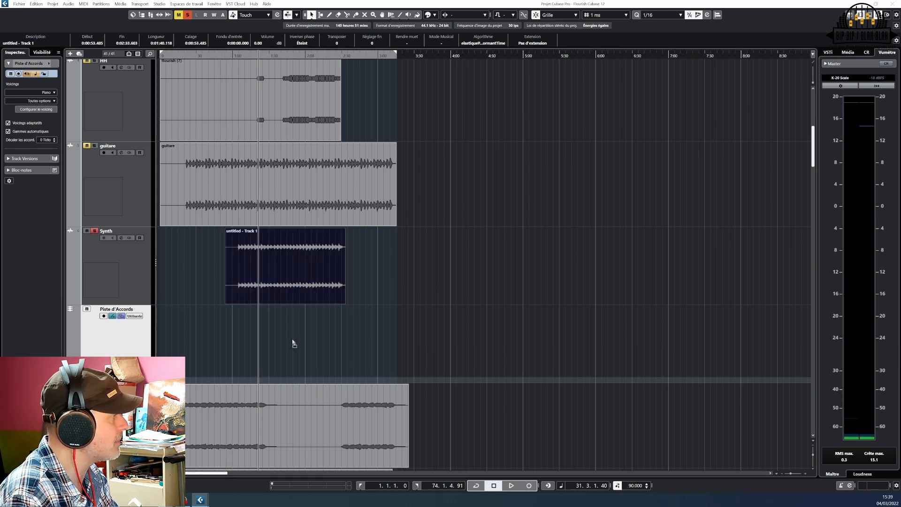
scroll(414, 351, "up", 4)
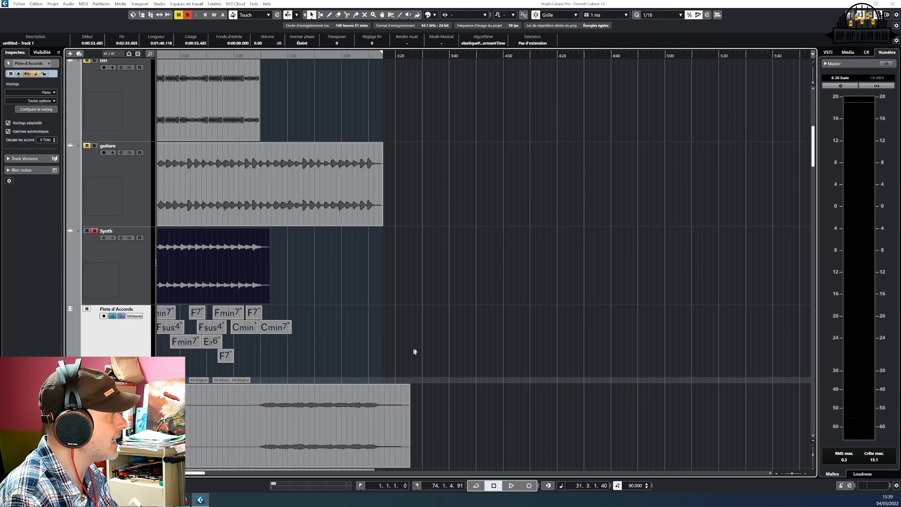
scroll(388, 347, "left", 8)
scroll(467, 336, "up", 3)
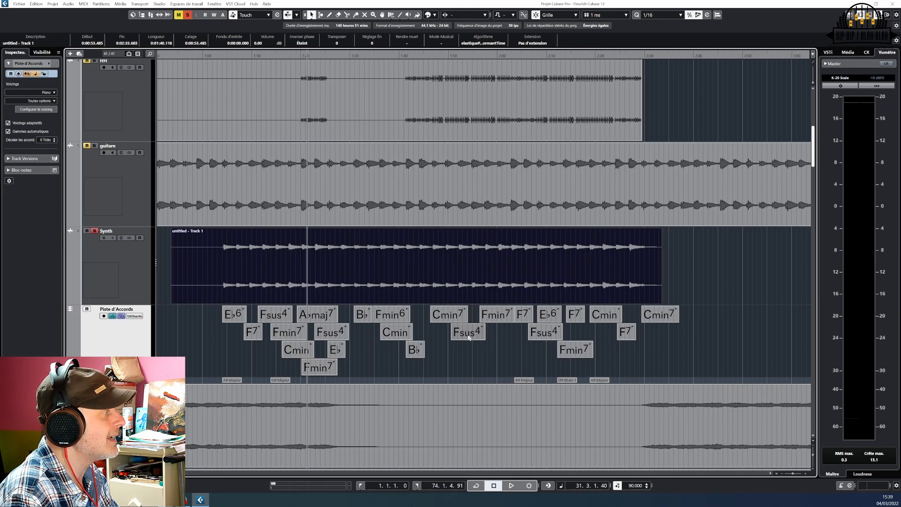
scroll(468, 338, "up", 1)
scroll(468, 337, "left", 4)
scroll(470, 337, "down", 3)
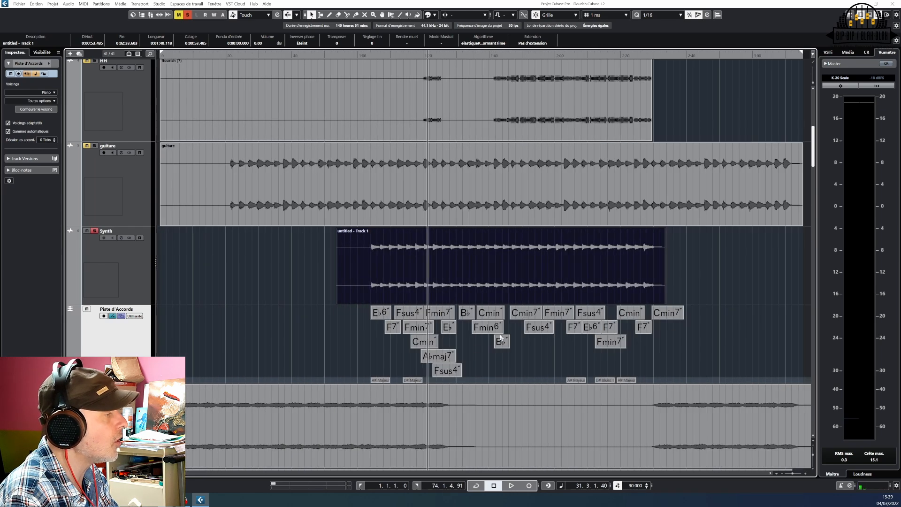
left_click(524, 315)
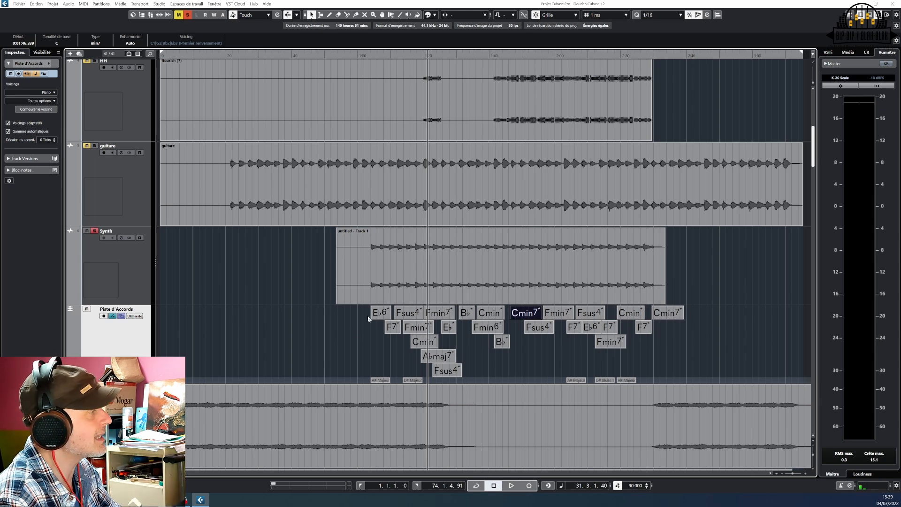
- Add a MIDI track below the chord track and copy all the detected chords onto it as MIDI parts
right_click(152, 347)
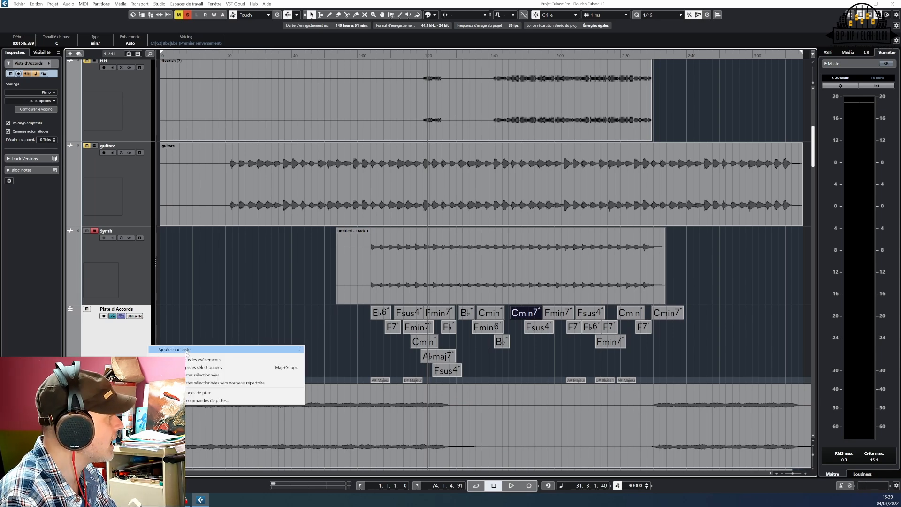
mouse_move(187, 350)
left_click(339, 365)
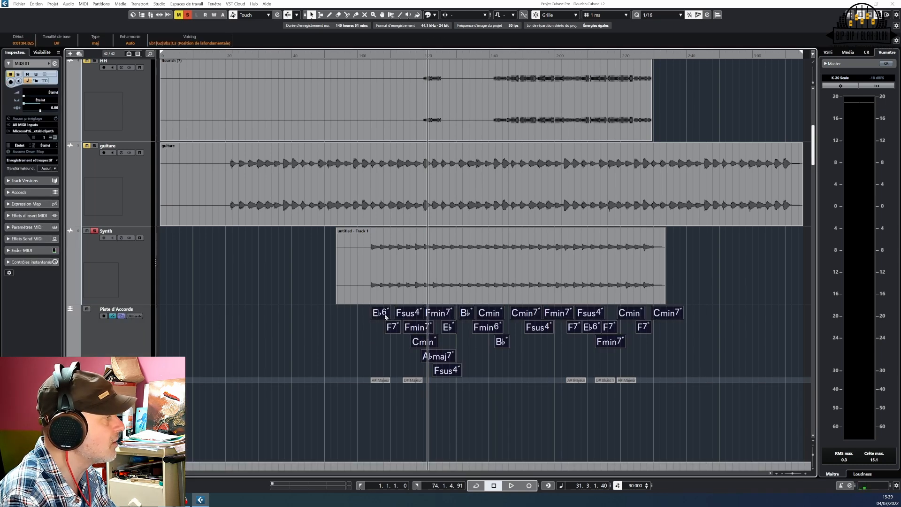
left_click_drag(383, 317, 389, 411)
scroll(455, 426, "up", 3)
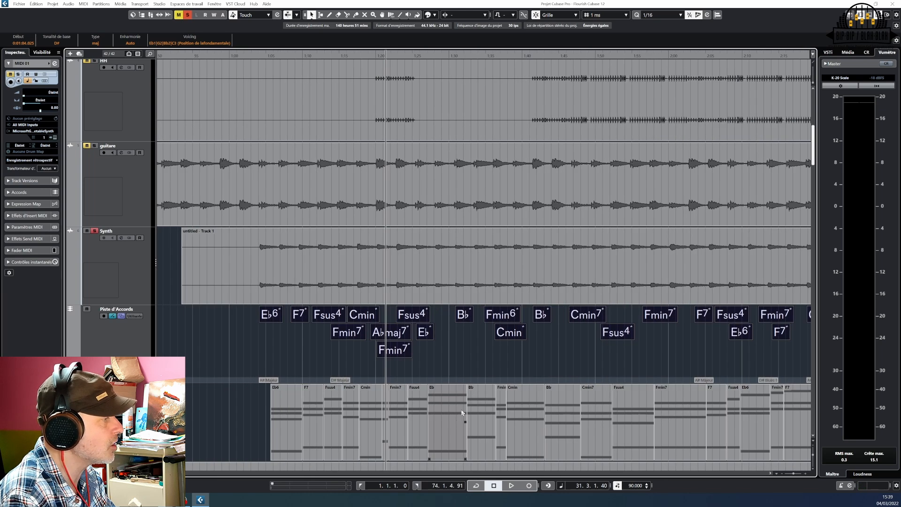
scroll(462, 413, "down", 4)
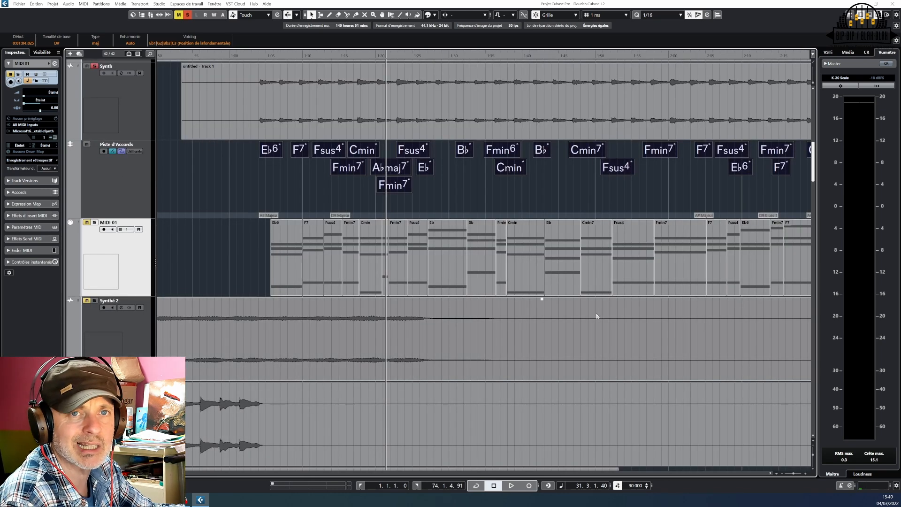
scroll(466, 197, "up", 2)
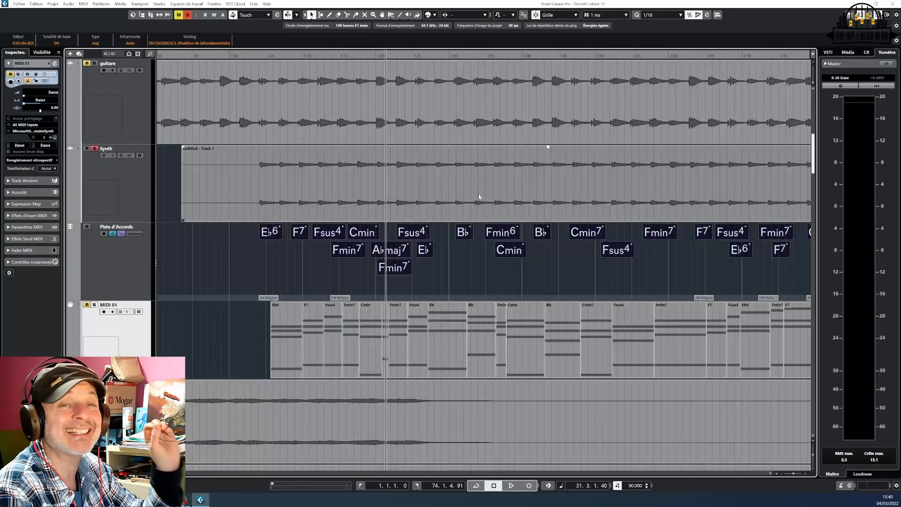
- Open the Chord Assistant for the Fmin6 chord on the chord track
left_click(474, 176)
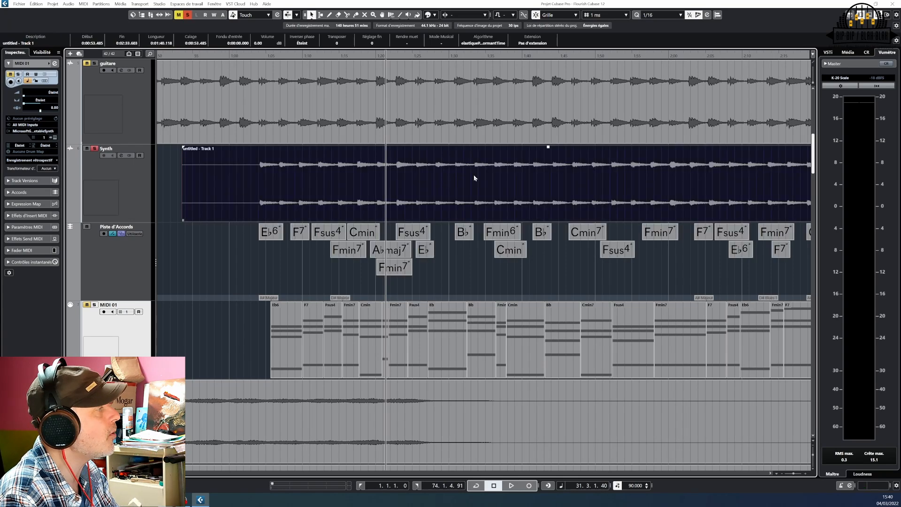
scroll(516, 282, "down", 5)
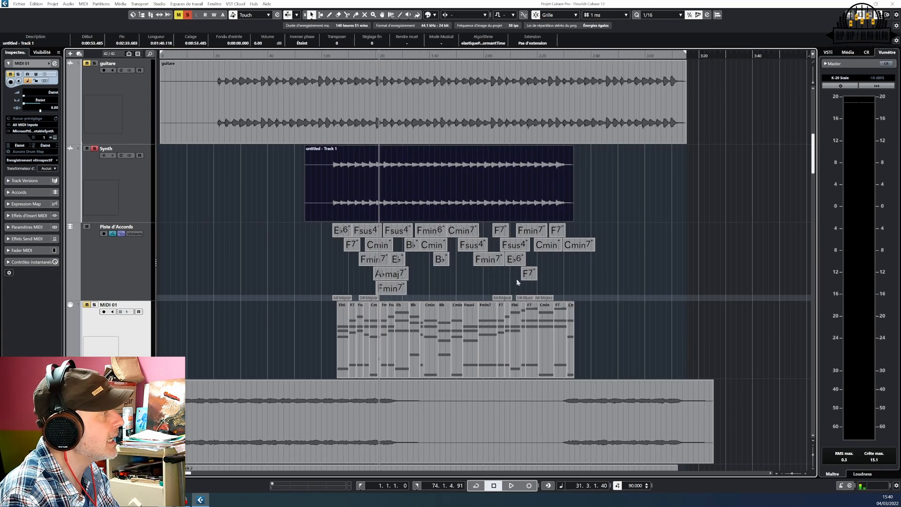
scroll(455, 272, "up", 4)
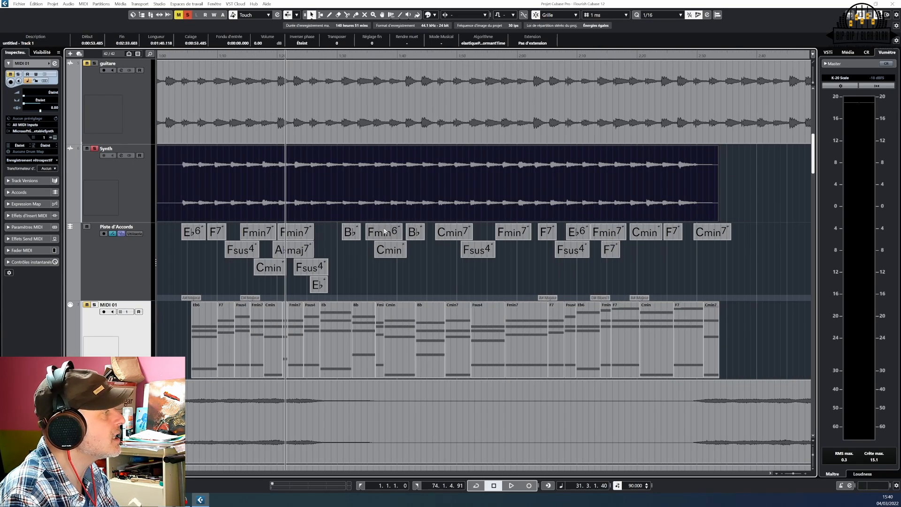
left_click(385, 234)
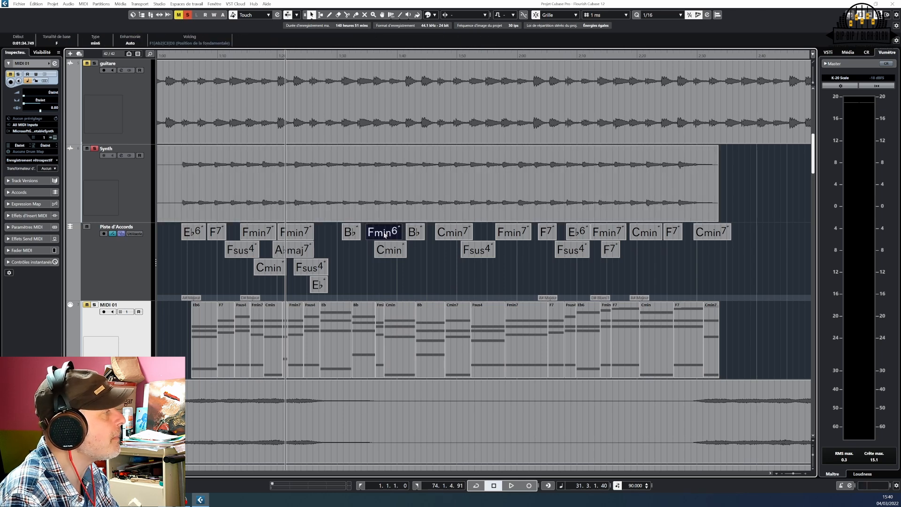
double_click(385, 234)
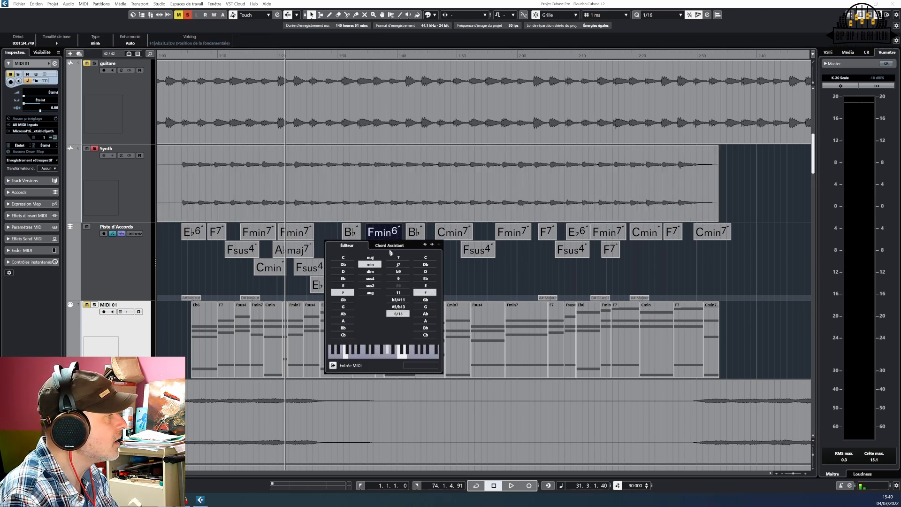
left_click(389, 249)
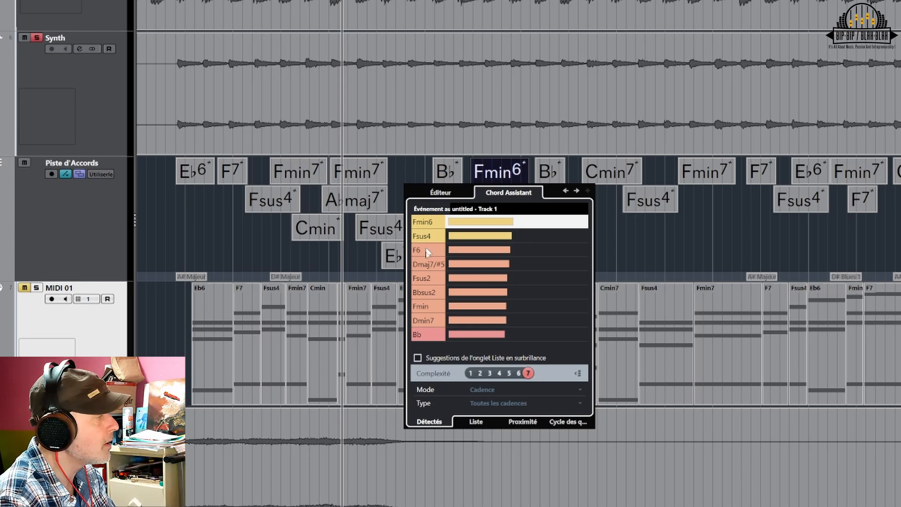
- Try the detected alternatives Fsus2, Bbsus2, Fmin, Dmin7 and Bb for the chord, and return it to Fmin6
left_click(428, 280)
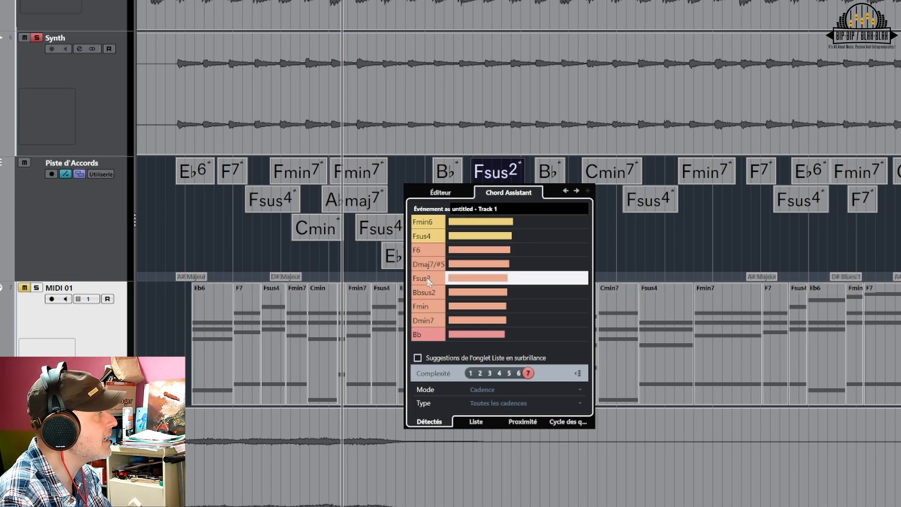
left_click(432, 294)
left_click(428, 306)
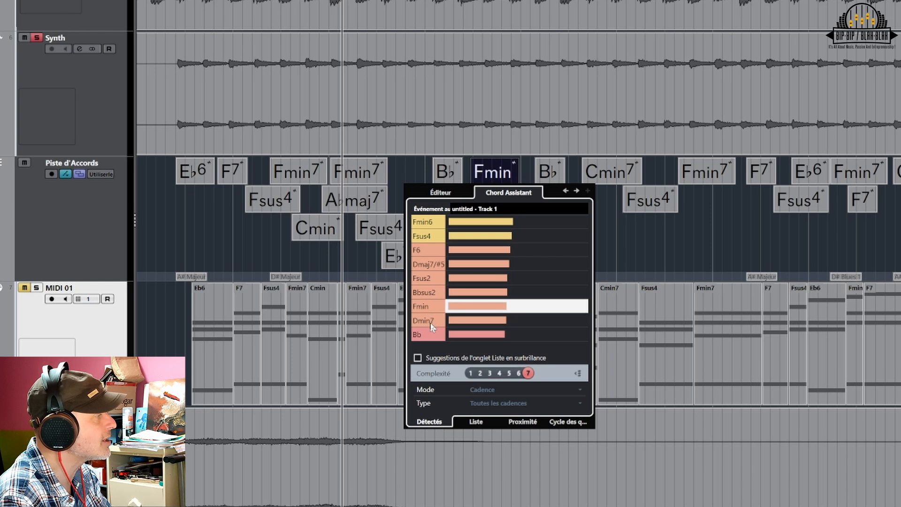
left_click(428, 320)
left_click(428, 334)
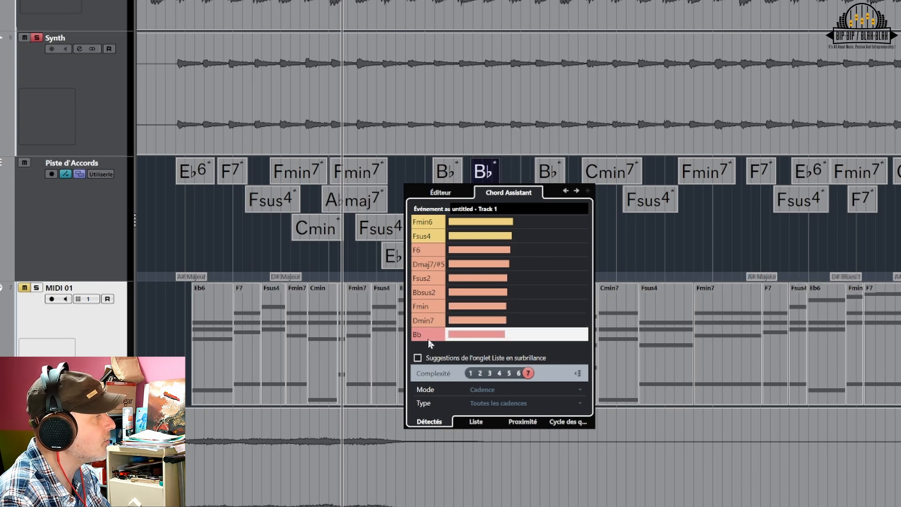
left_click(437, 223)
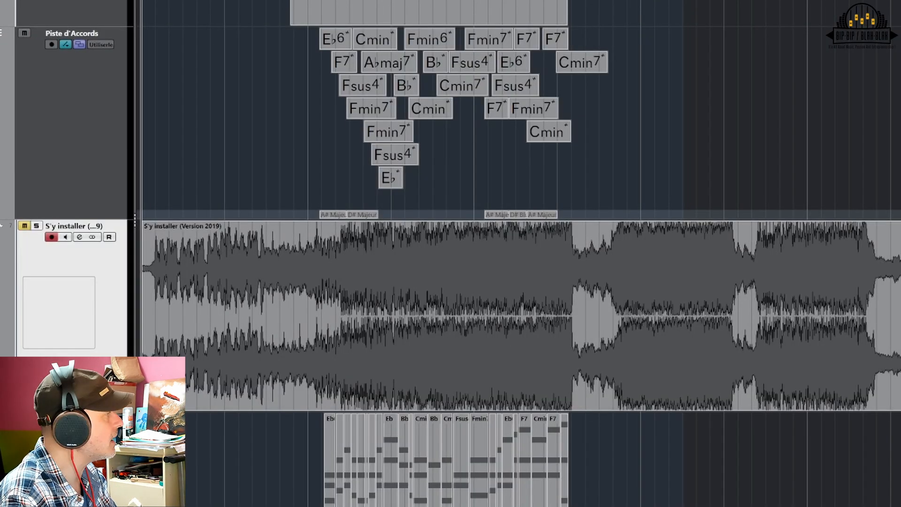
- Delete all chords from the chord track and generate new ones from the S'y installer (Version 2019) audio event
left_click_drag(291, 39, 746, 190)
key("Delete")
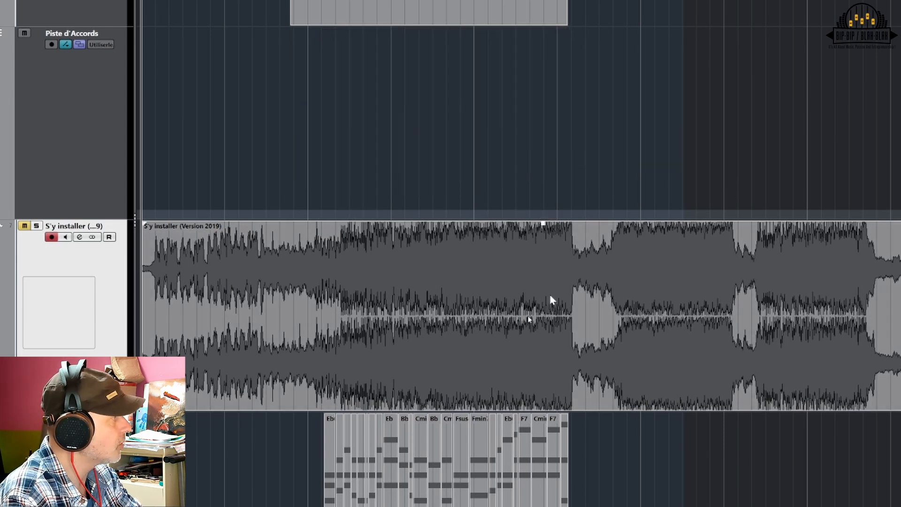
left_click(471, 365)
left_click_drag(471, 365, 475, 156)
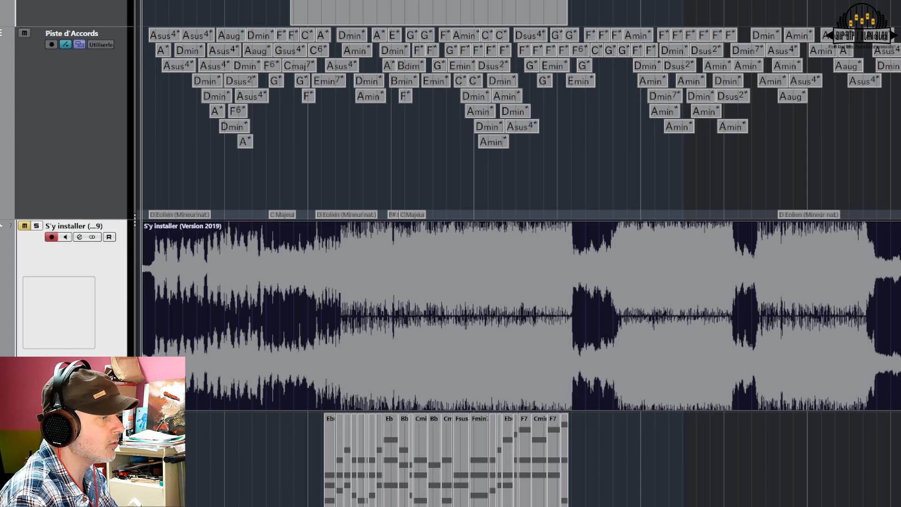
- Examine the chords and scales detected from the S'y installer audio at closer zoom along the chord track
key("h")
key("h")
key("h")
key("h")
key("h")
key("h")
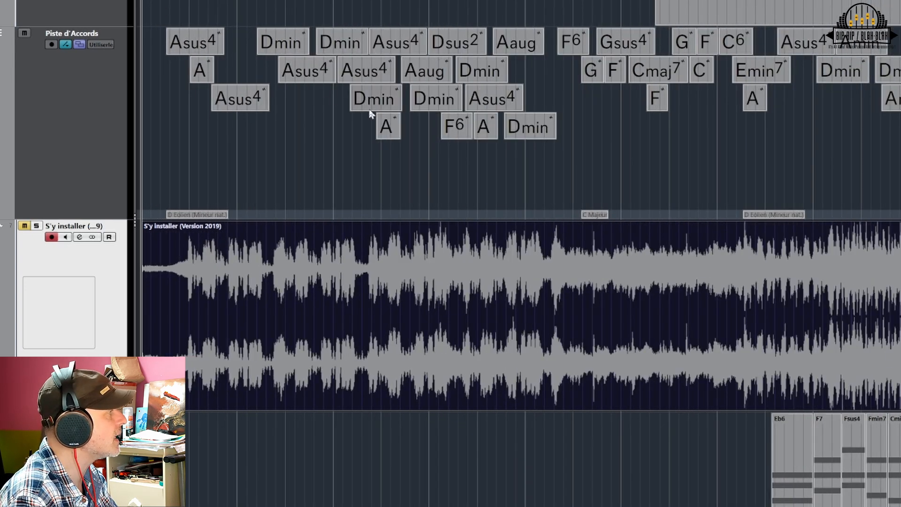
scroll(611, 147, "up", 4)
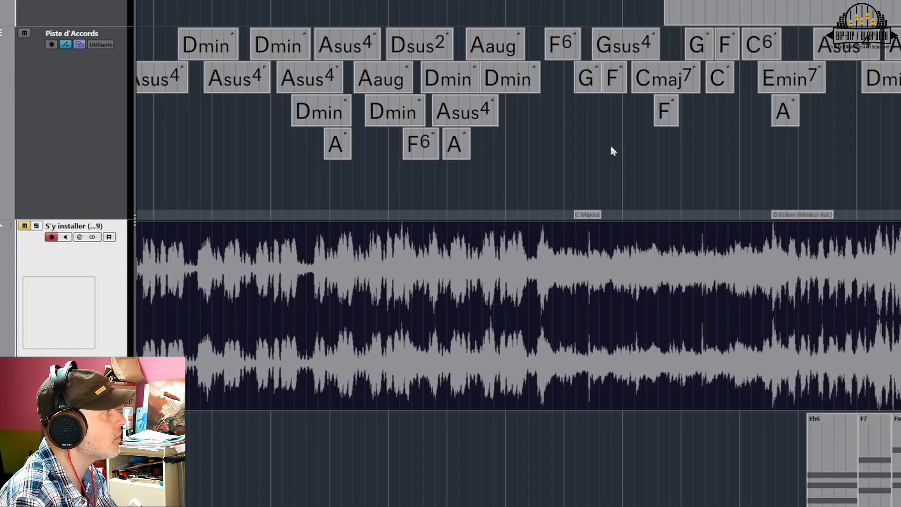
scroll(610, 147, "down", 3)
scroll(611, 147, "down", 3)
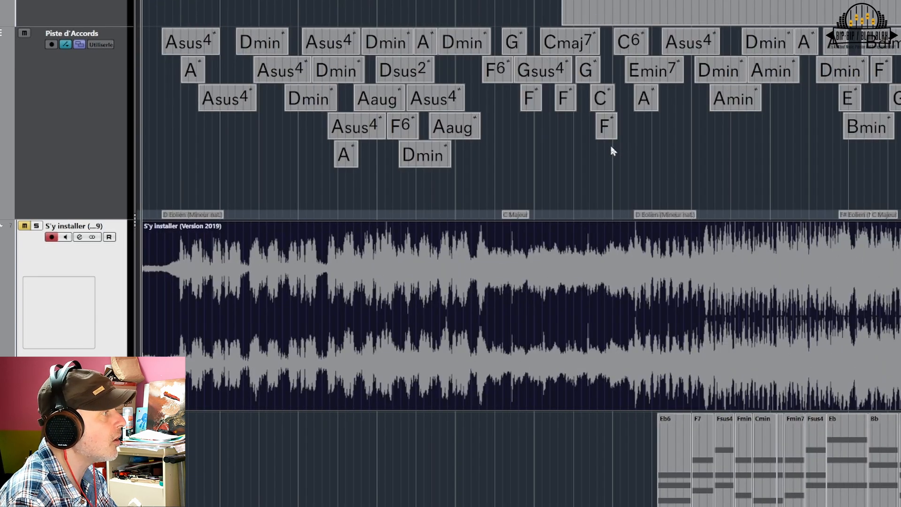
- Review the Bdim chord's detected alternatives, chord list and circle of fifths in the Chord Assistant, and close it
left_click(753, 42)
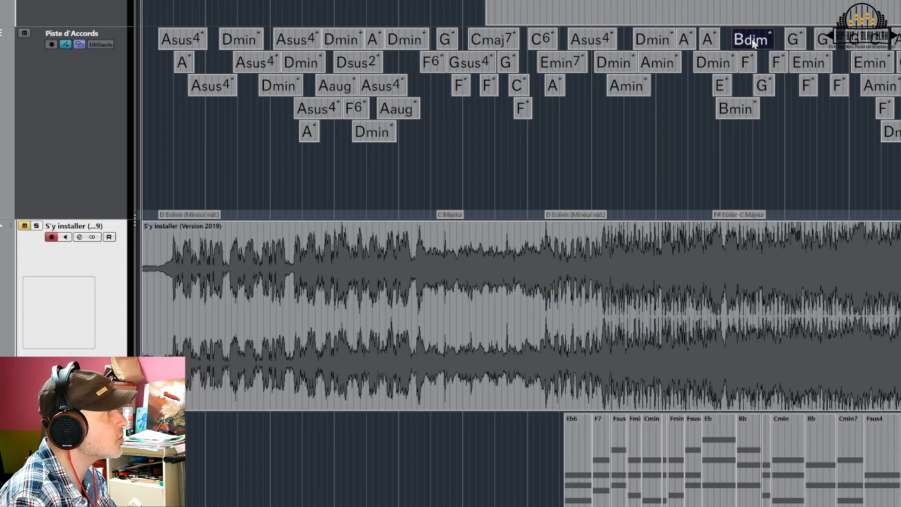
double_click(753, 42)
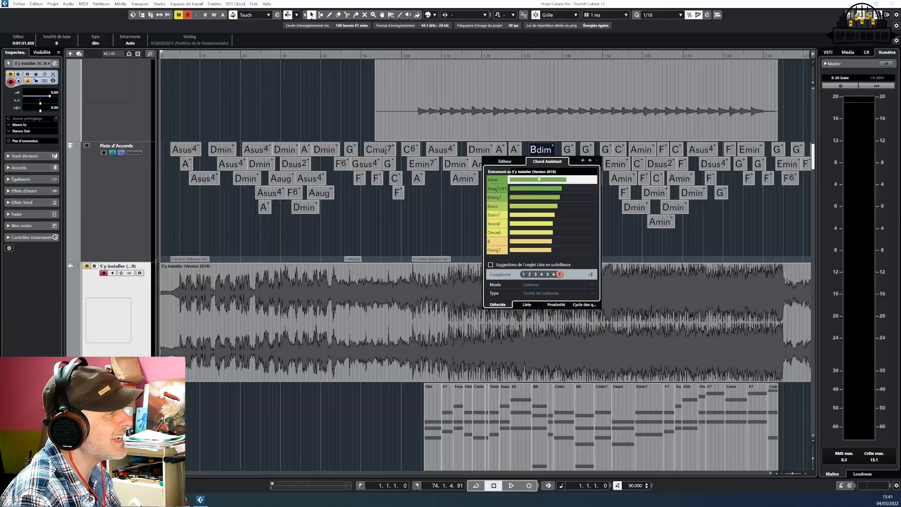
left_click(525, 305)
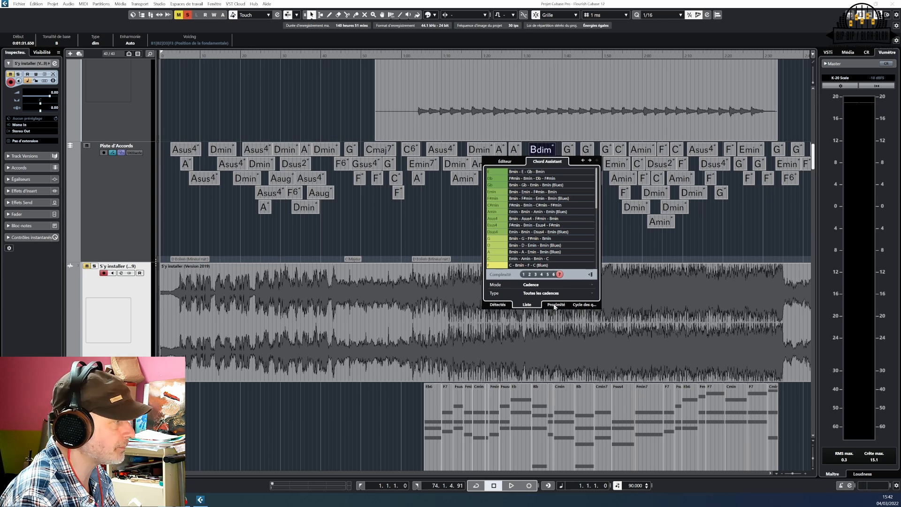
left_click(584, 304)
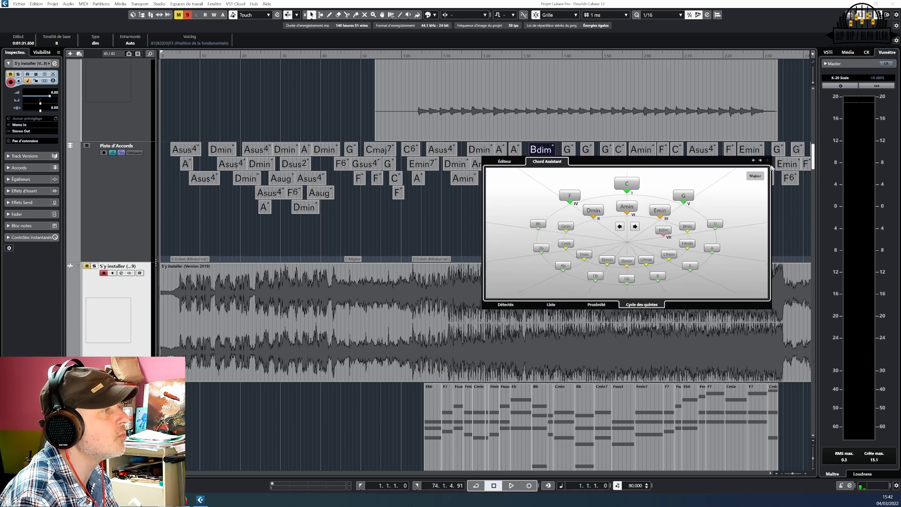
left_click(420, 226)
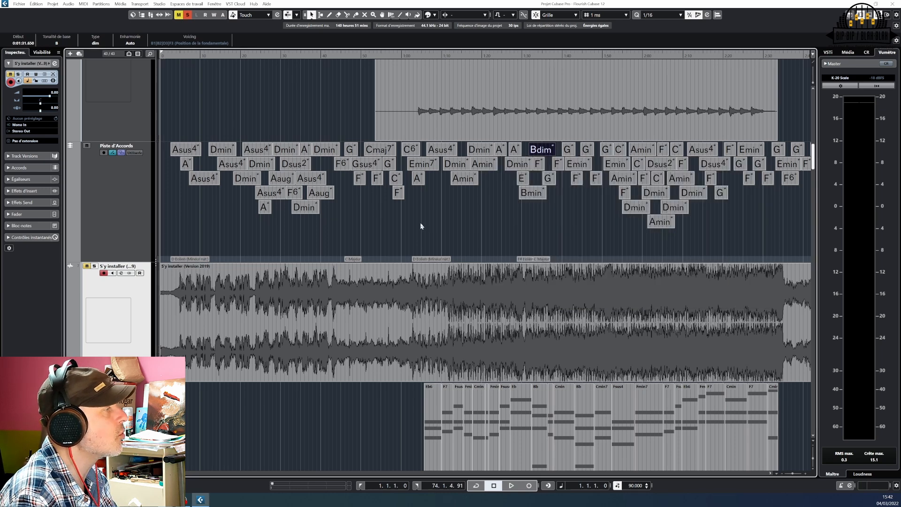
scroll(611, 235, "down", 3)
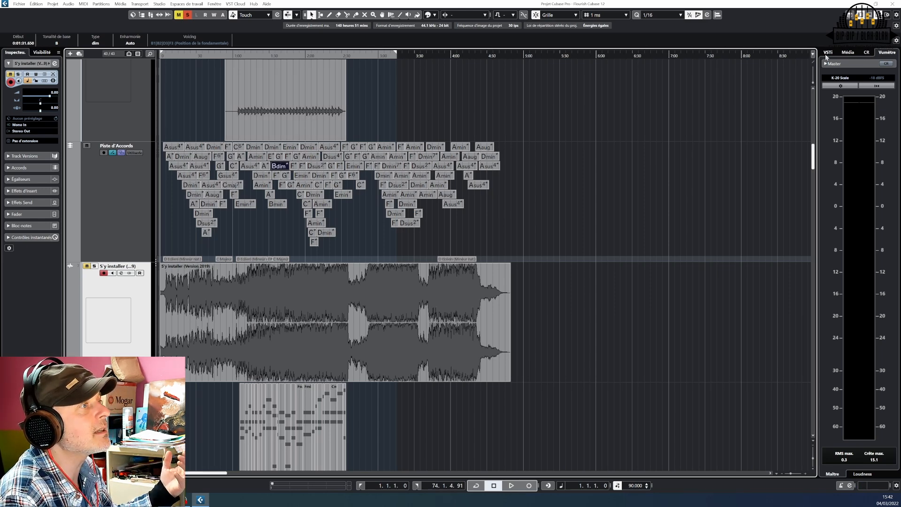
- Browse the content sets under Boucles et échantillons in the media browser
left_click(847, 52)
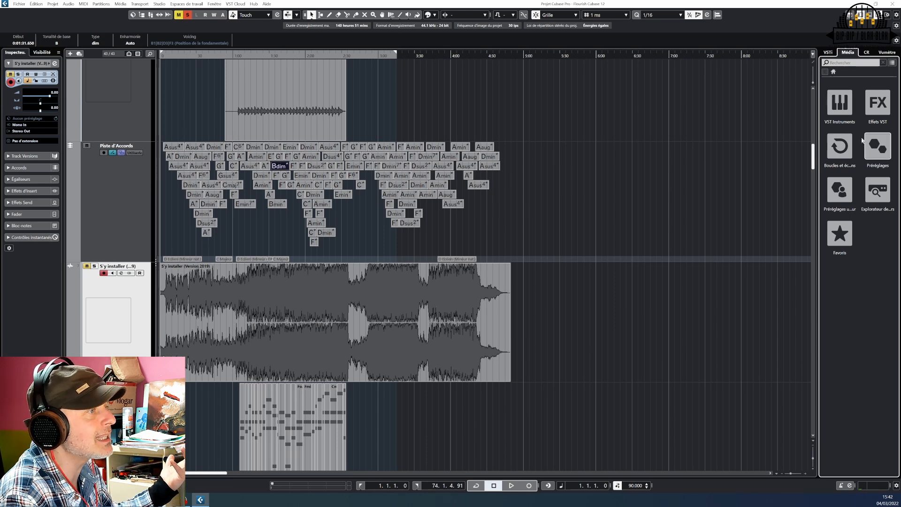
left_click(840, 152)
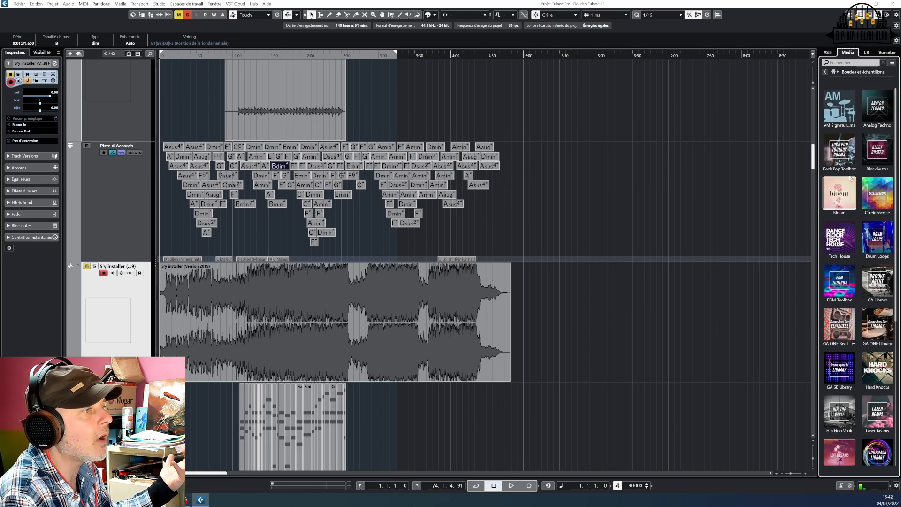
left_click(871, 294)
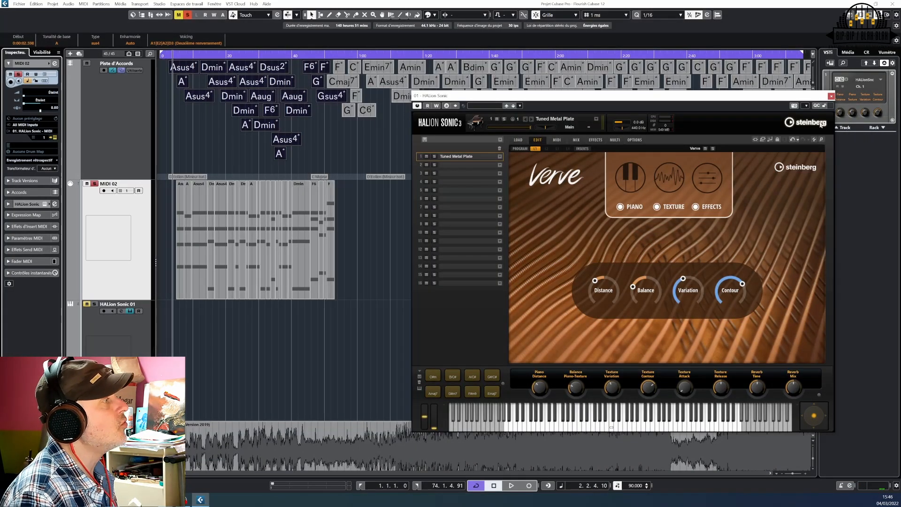
- Reposition the HALion Sonic window showing the Verve piano
left_click_drag(662, 99, 635, 75)
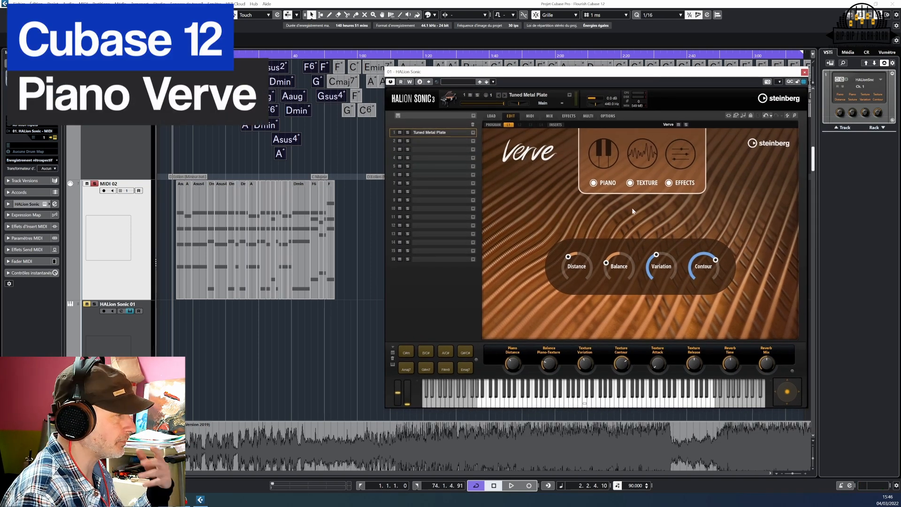
- Play the MIDI 02 part from near its start and raise Verve's piano Distance well above 56.5 %
mouse_move(633, 268)
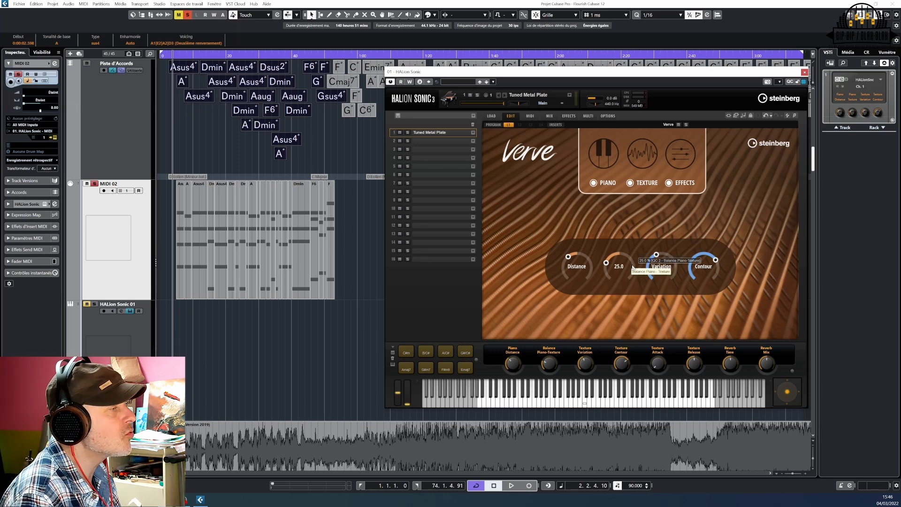
left_click(177, 56)
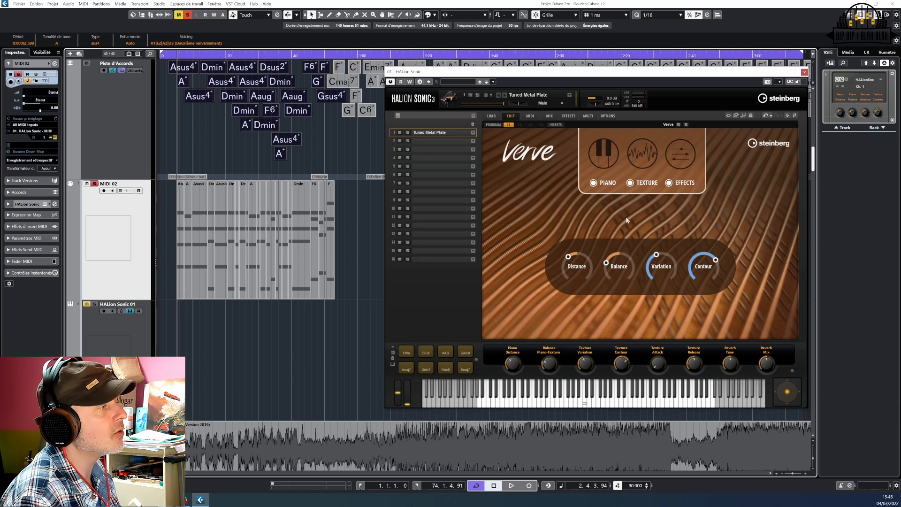
mouse_move(575, 270)
key("space")
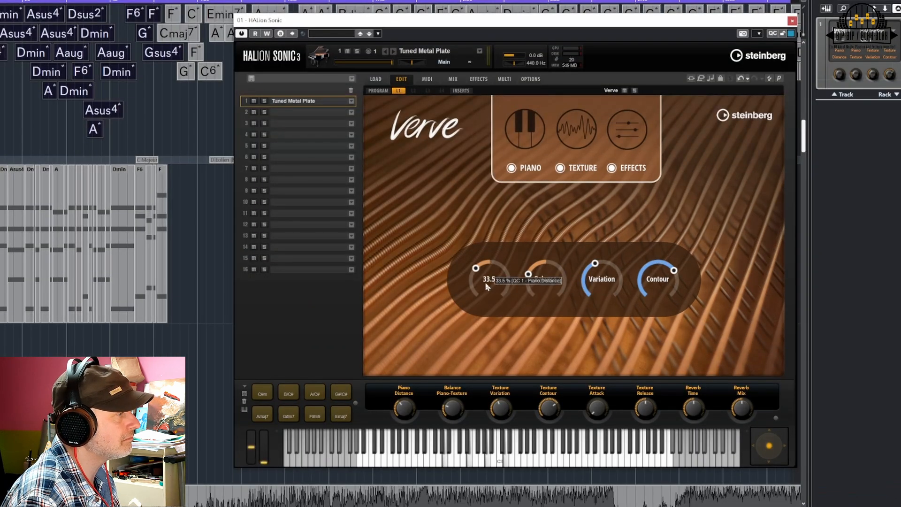
left_click_drag(574, 271, 574, 222)
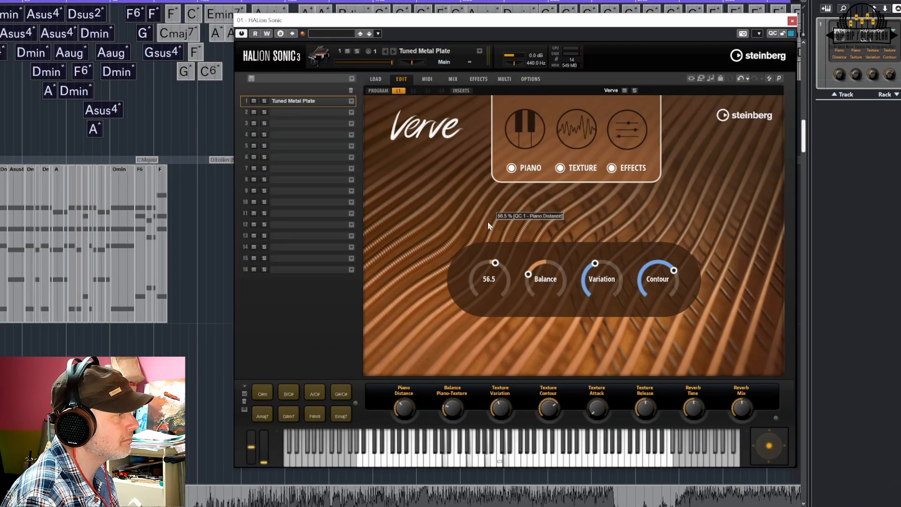
left_click_drag(488, 222, 491, 178)
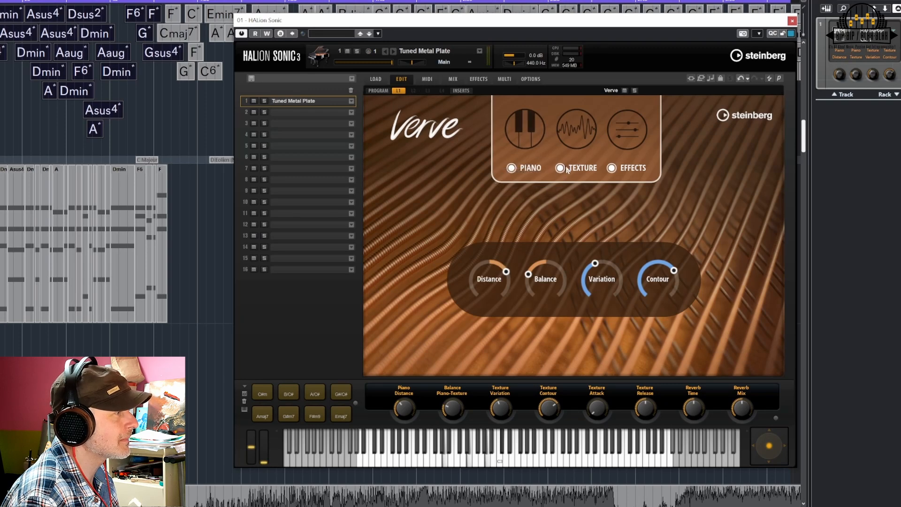
- In Verve's piano settings, lower Distance and raise Resonance Level, Release Level and Reverb Send
left_click(524, 128)
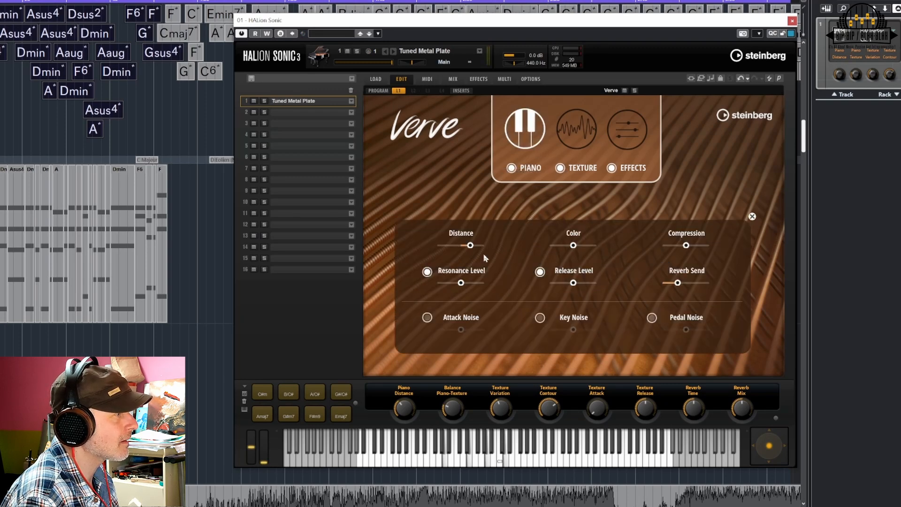
left_click_drag(470, 245, 449, 247)
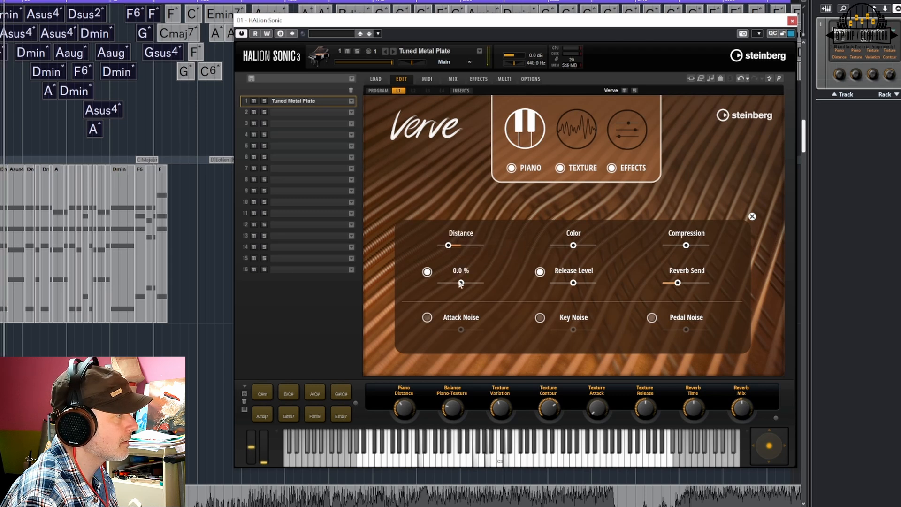
left_click_drag(460, 283, 470, 284)
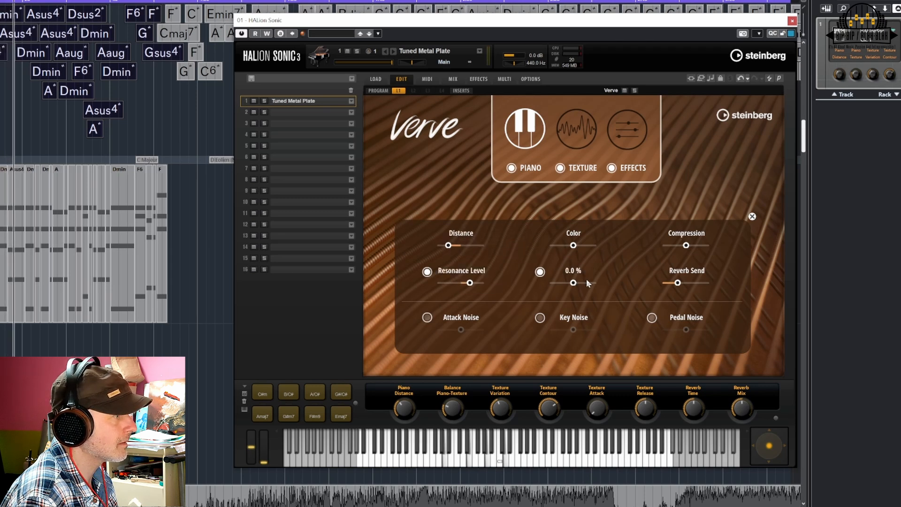
left_click_drag(573, 283, 585, 283)
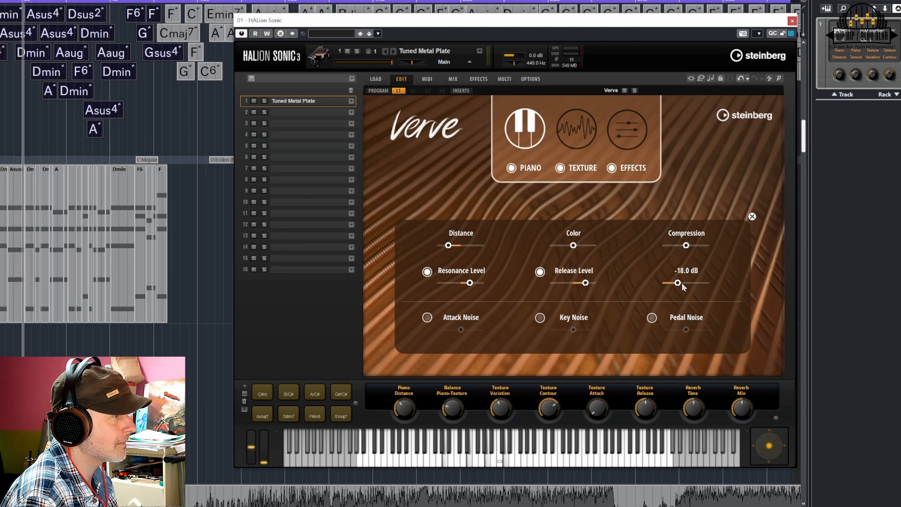
left_click_drag(678, 283, 688, 283)
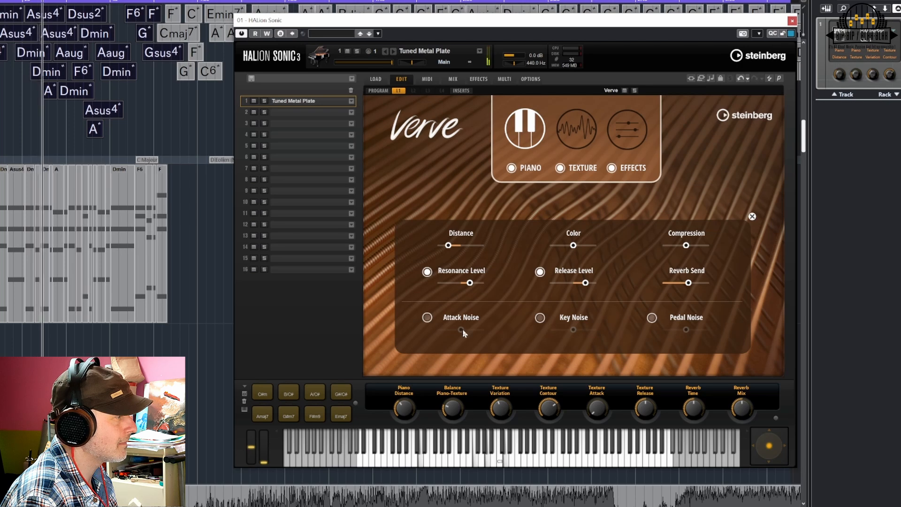
- Audition the Glassy Clouds, Opaque Glass and Dark Realms textures in Verve's texture settings
left_click(573, 129)
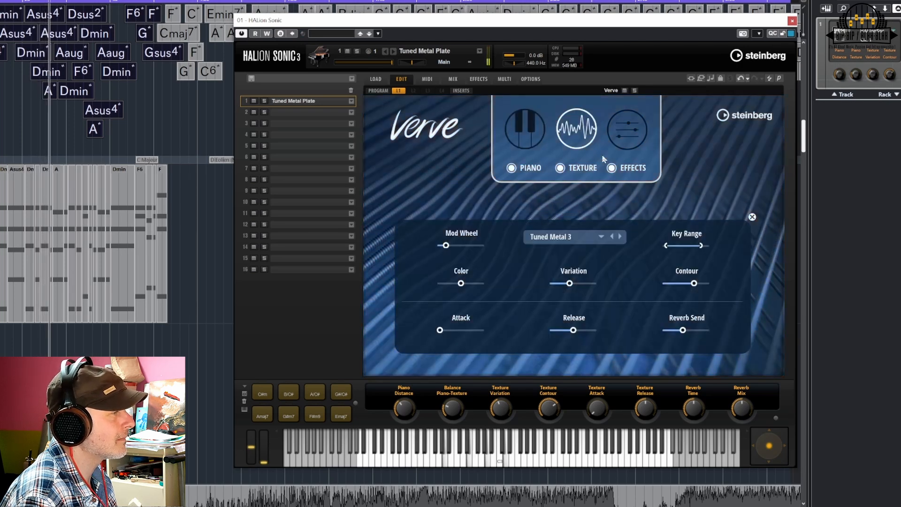
left_click(568, 242)
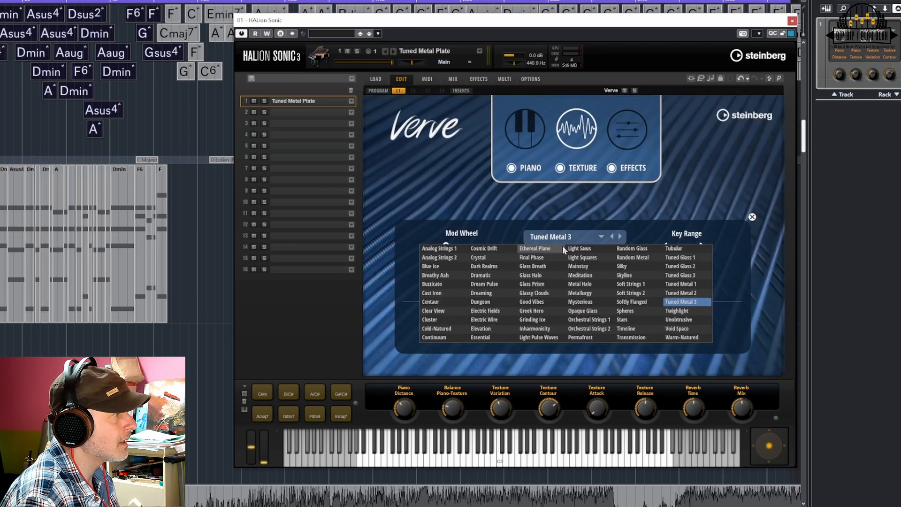
left_click(549, 293)
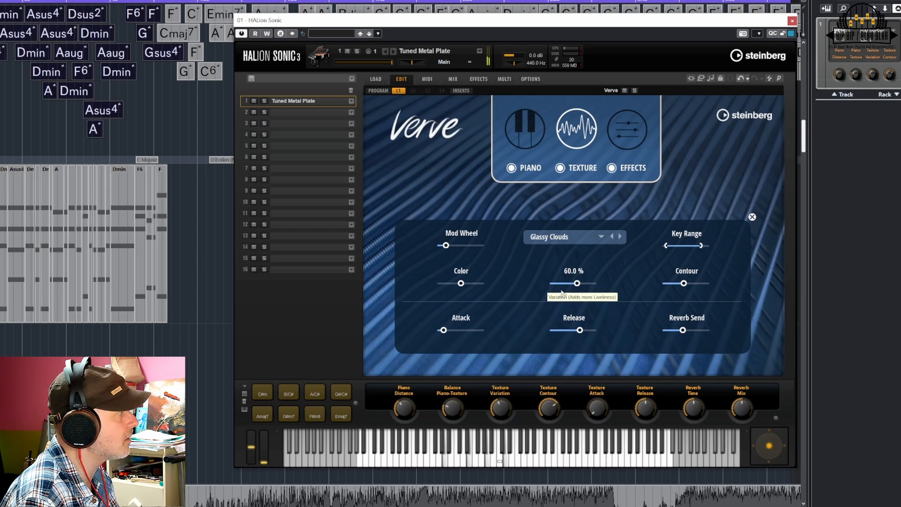
left_click(577, 240)
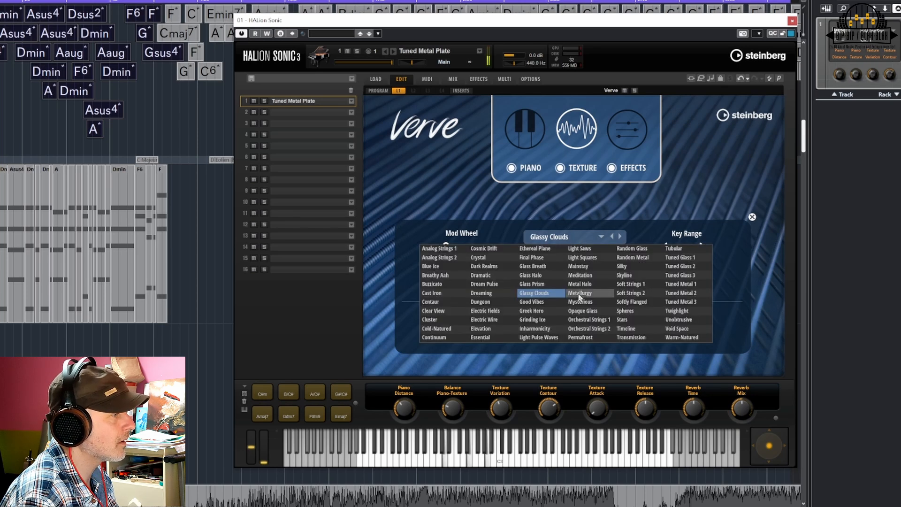
left_click(589, 311)
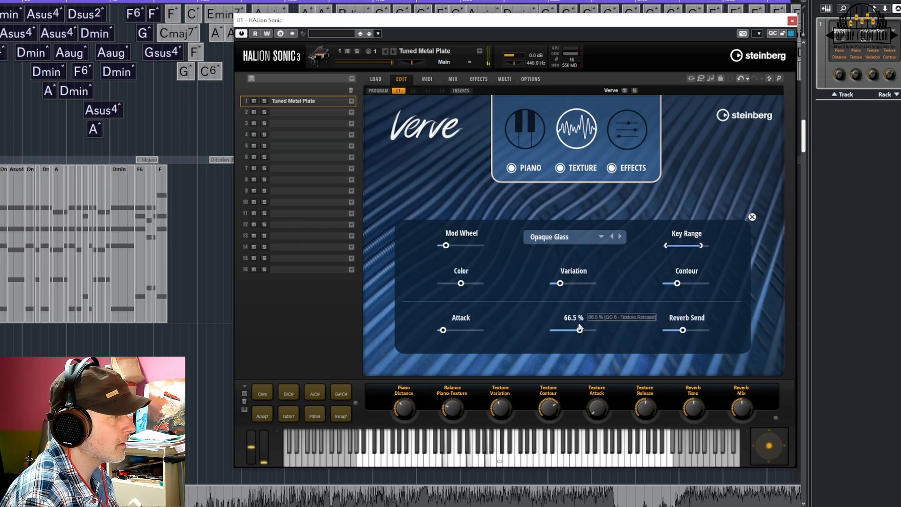
left_click(564, 243)
left_click(497, 282)
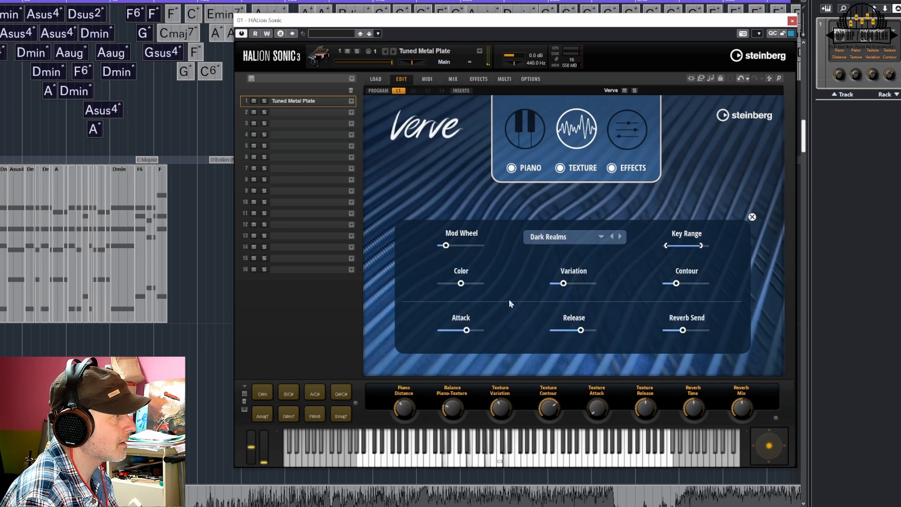
- Audition the Crystal, Cast Iron and Tuned Metal 2 textures, and settle on Void Space
left_click(561, 238)
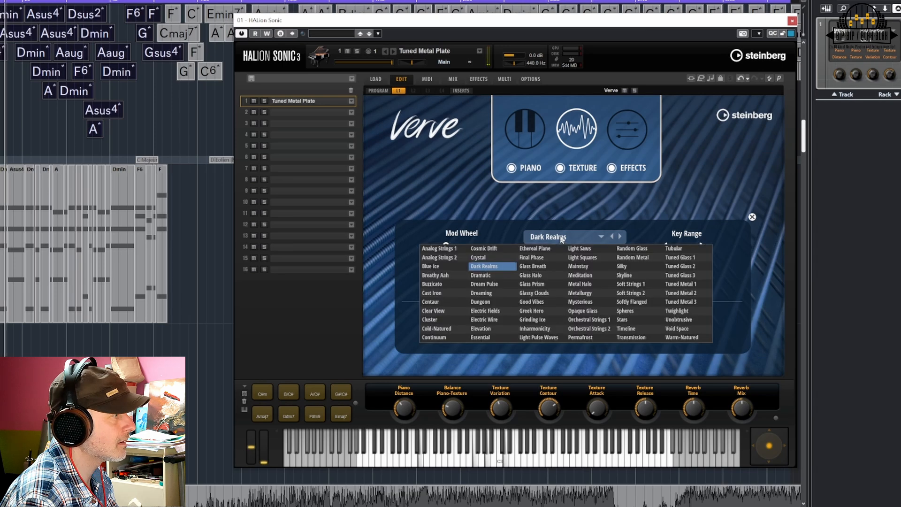
left_click(497, 257)
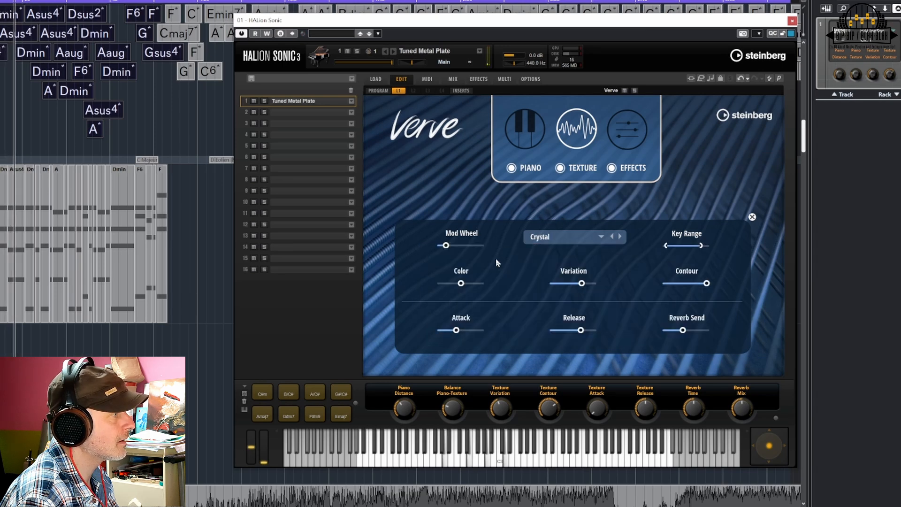
left_click(542, 237)
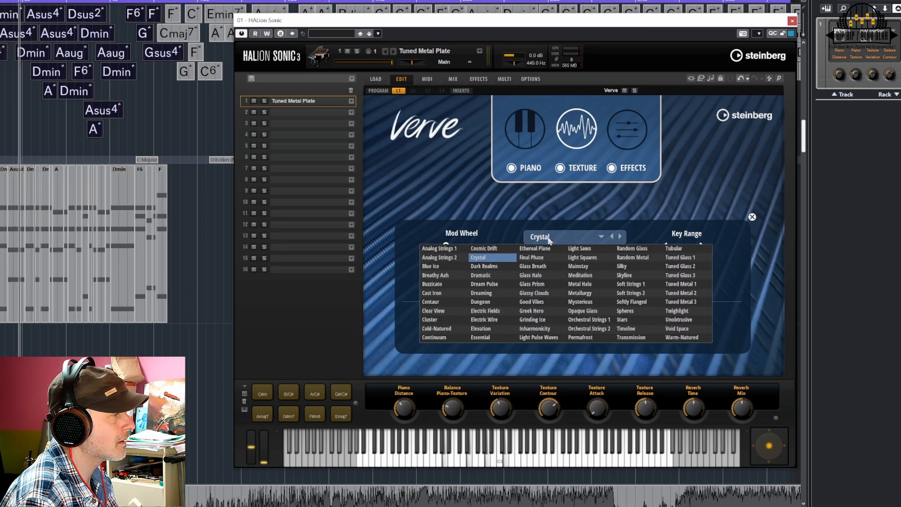
left_click(433, 295)
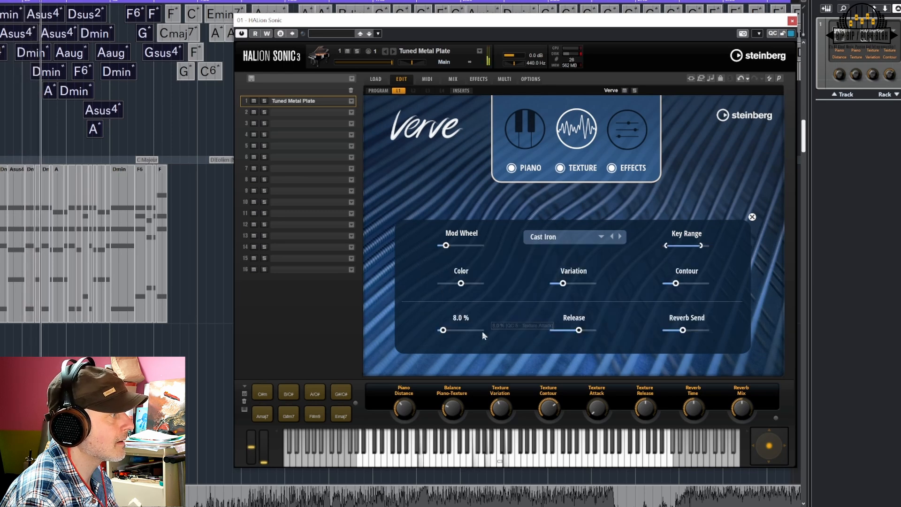
left_click(567, 238)
left_click(675, 295)
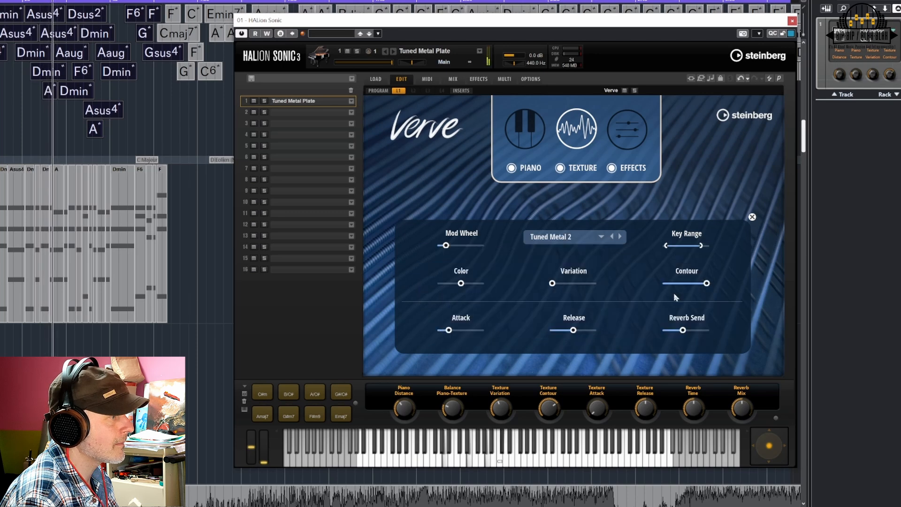
left_click(570, 239)
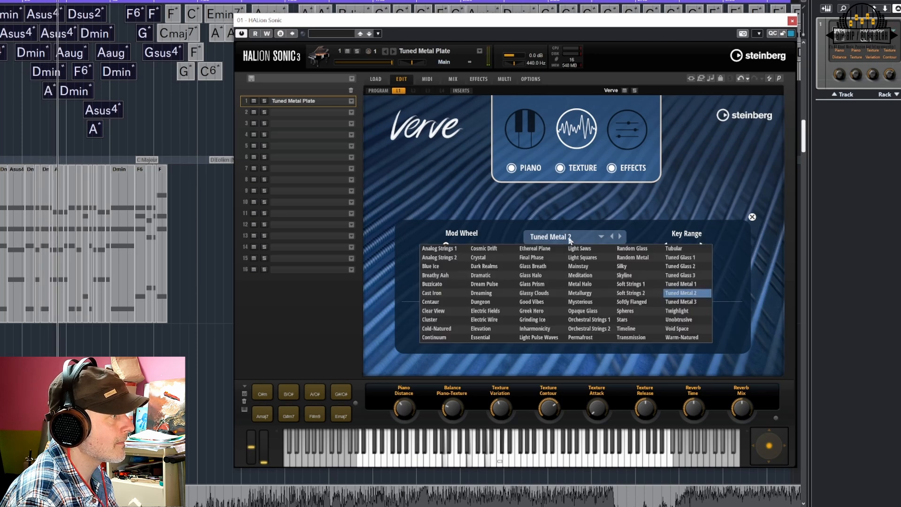
left_click(670, 331)
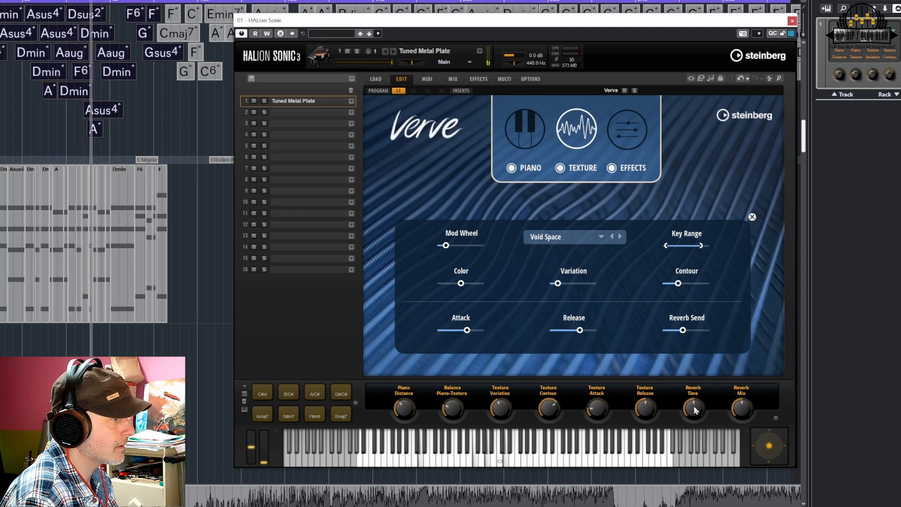
- Return to Verve's texture settings and open the list of available textures
left_click(561, 238)
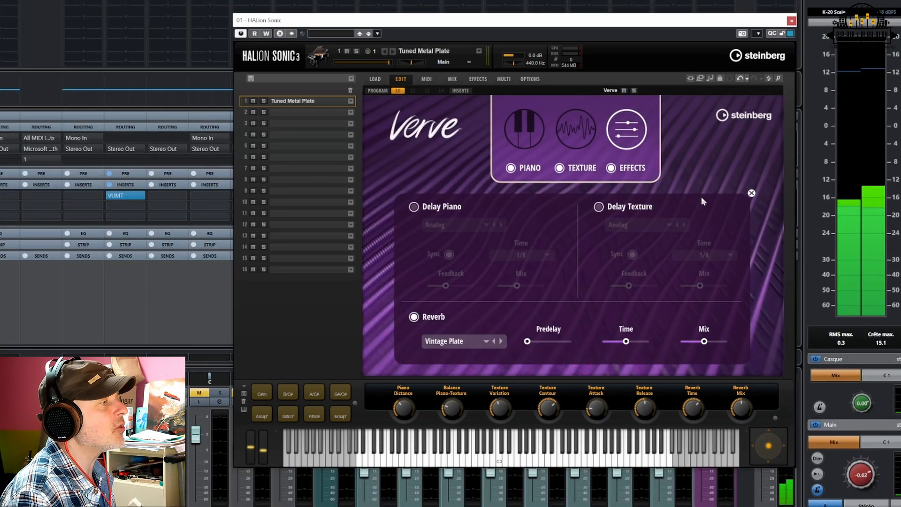
left_click(565, 138)
left_click(579, 237)
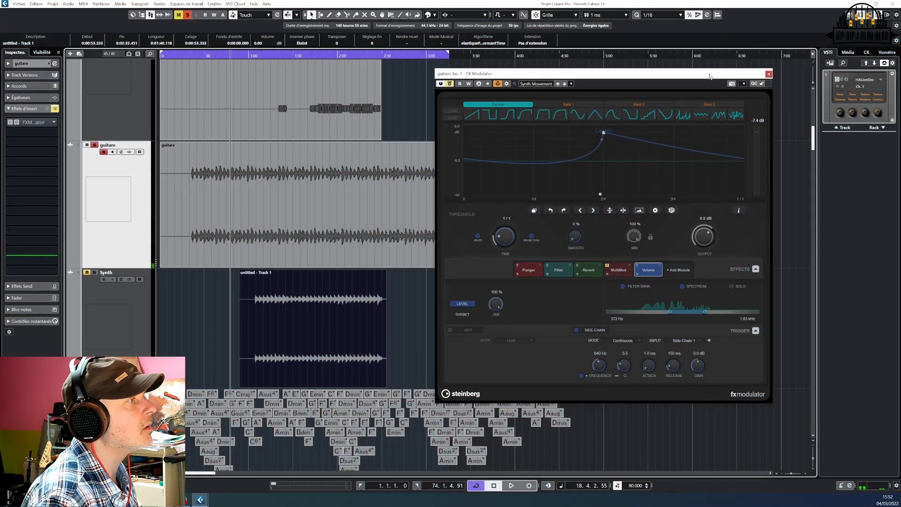
- Reposition the FX Modulator window and load the FX Sequence 1 preset on the guitare track
left_click_drag(710, 76, 630, 65)
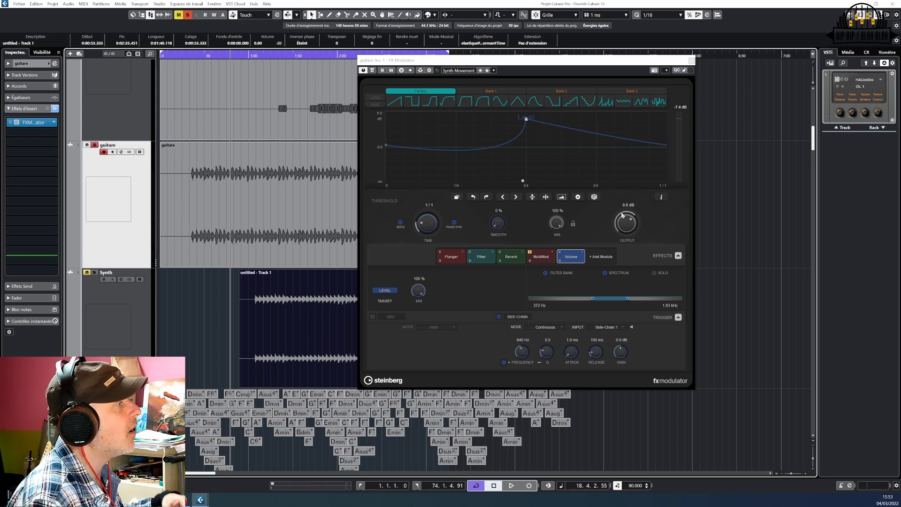
left_click(456, 71)
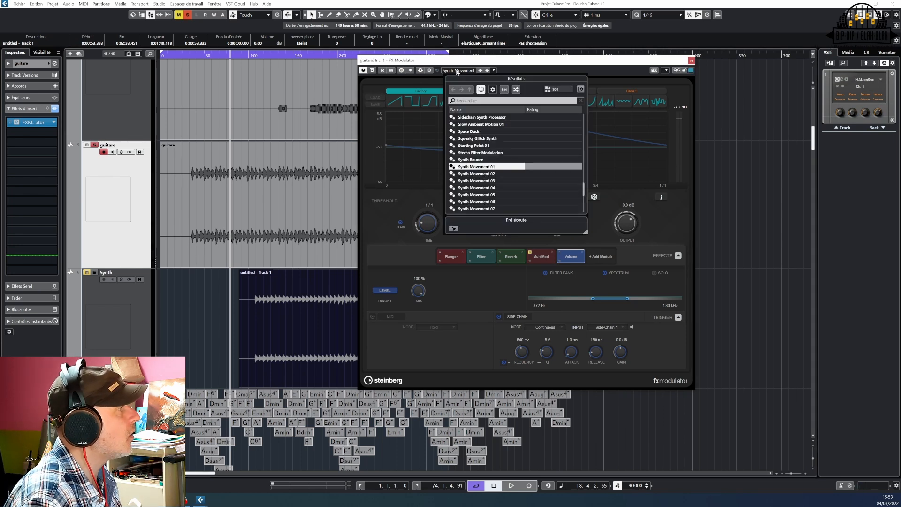
scroll(484, 125, "up", 10)
double_click(476, 117)
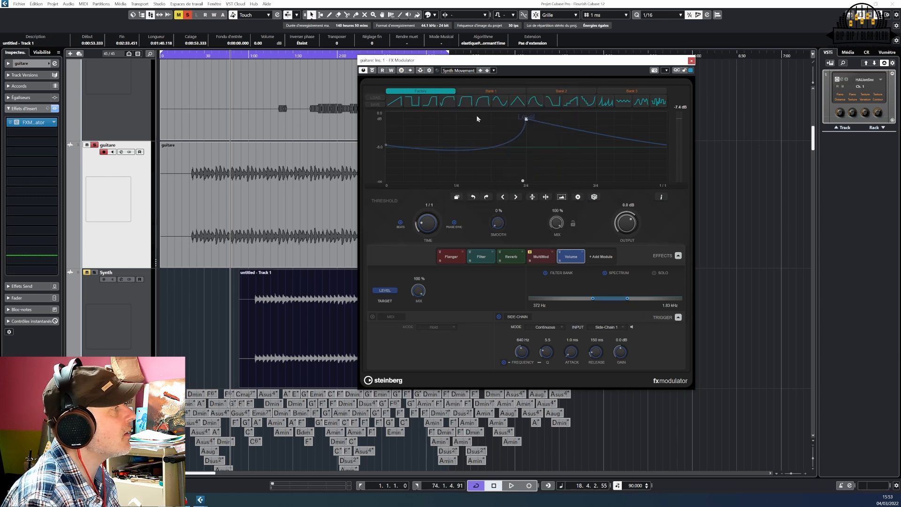
- Bypass FX Modulator to hear the dry guitar, expand the guitare track's main Inspector section, and reactivate the effect
left_click(373, 71)
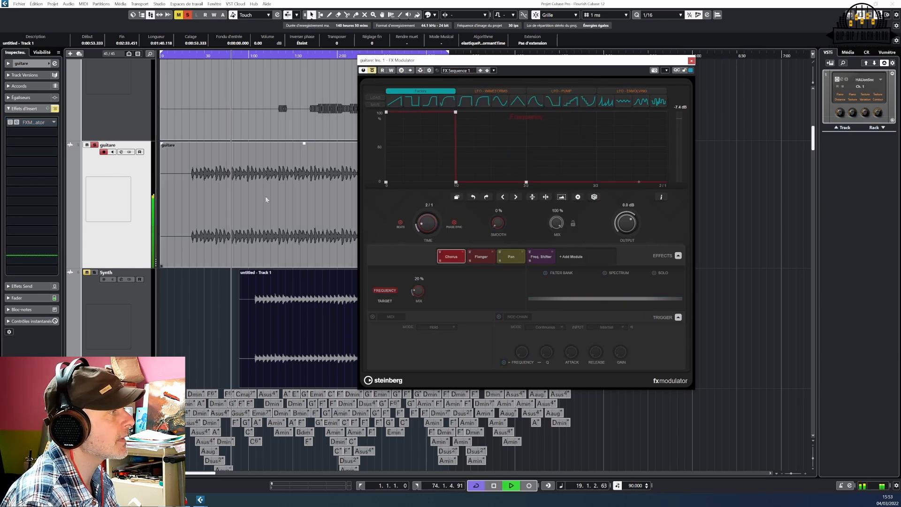
left_click(28, 63)
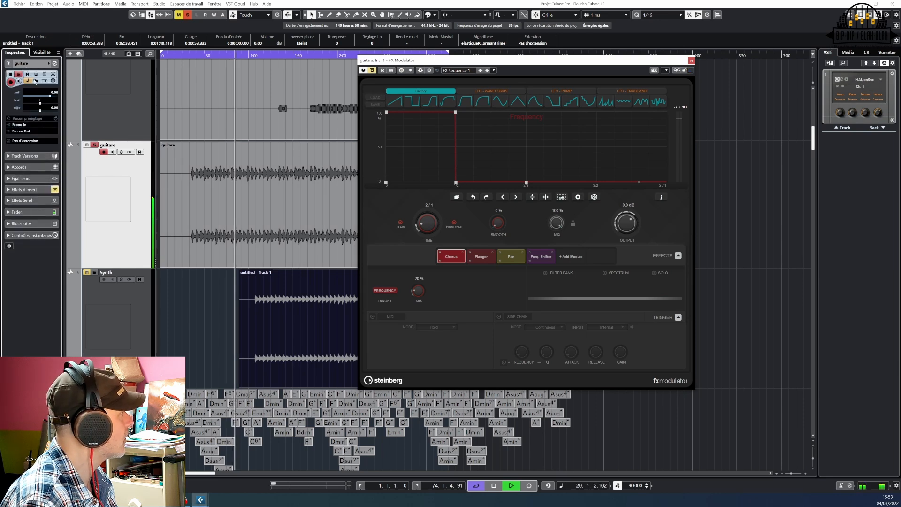
left_click(373, 71)
- Audition the Flanged Half-Time preset in FX Modulator on the guitar, and load Guitar Octa Patch
left_click(463, 71)
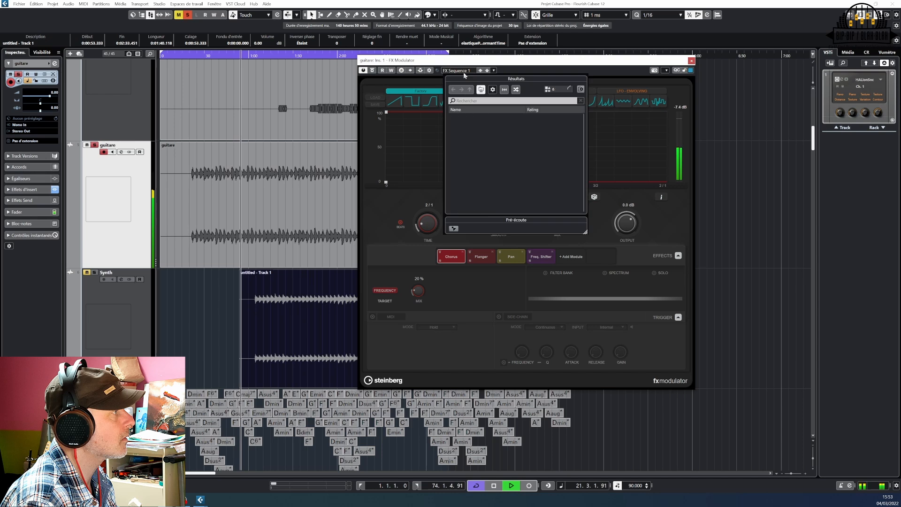
left_click(476, 145)
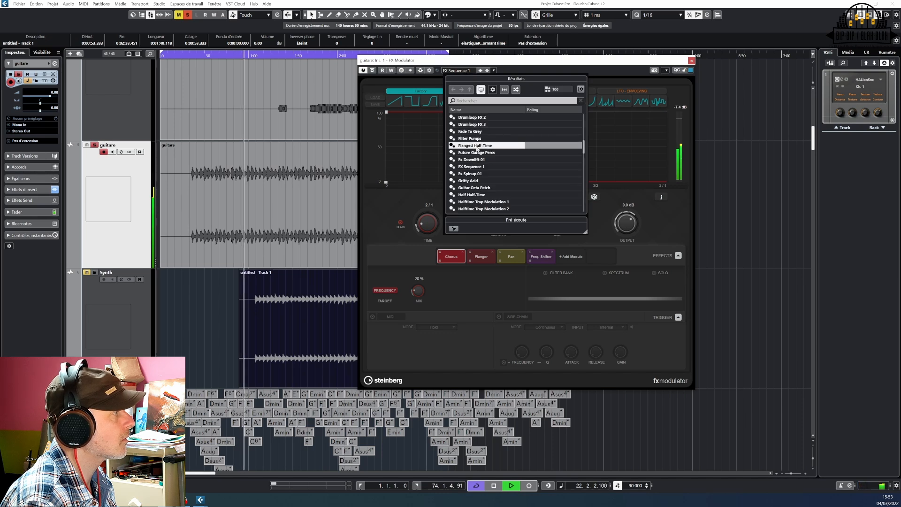
double_click(476, 145)
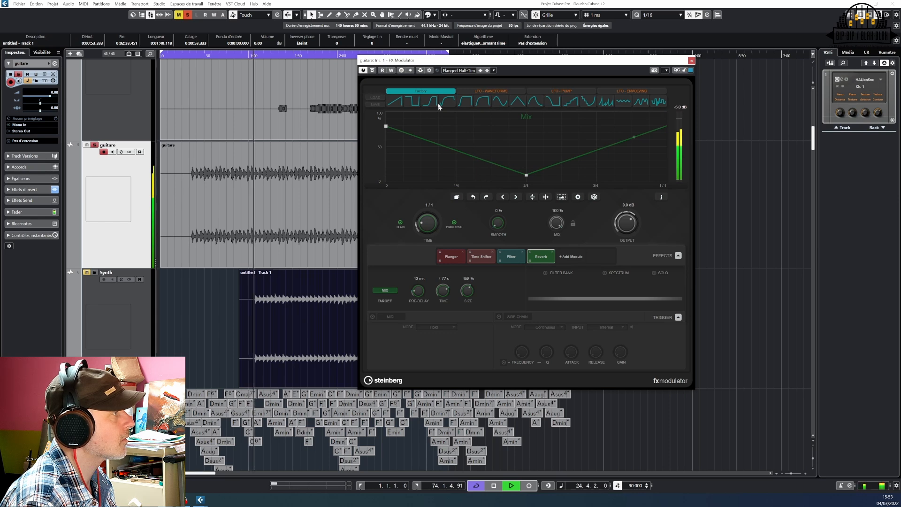
left_click(458, 71)
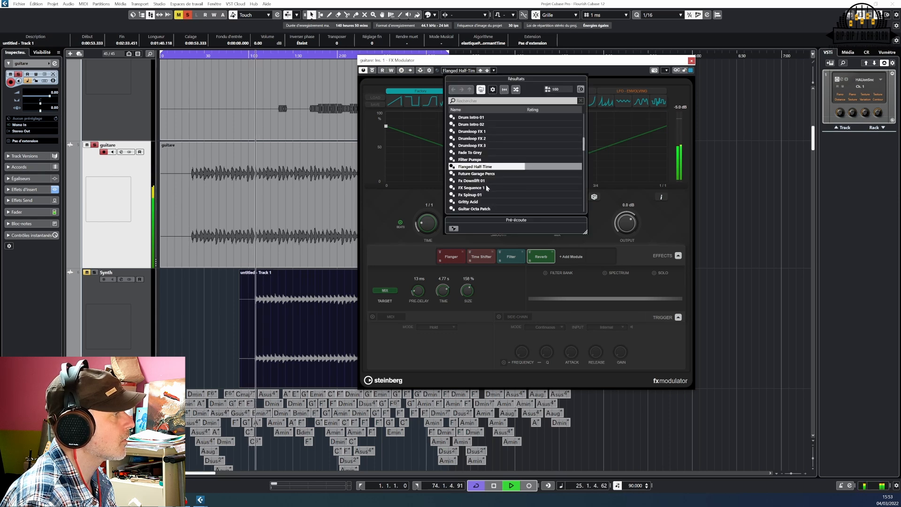
double_click(481, 209)
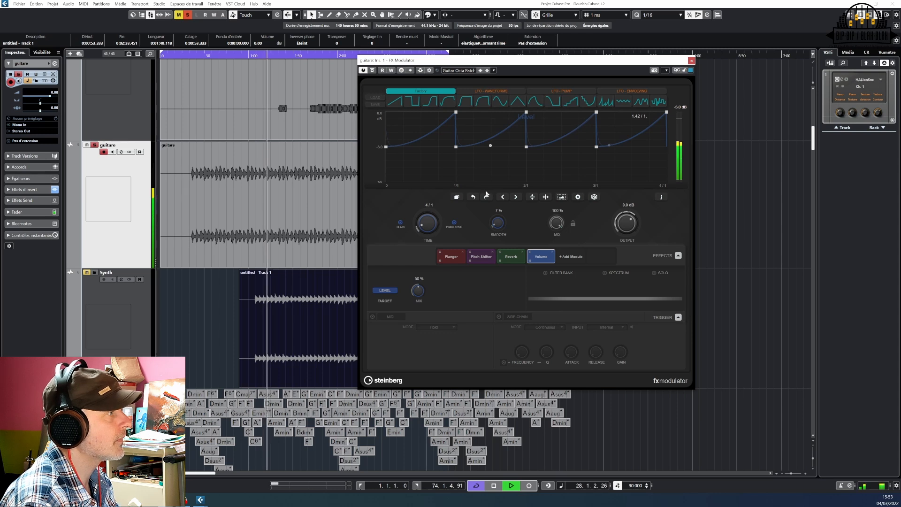
- Audition the House Perc Loops preset on the guitar, load Hypnotic Arp Modulation 2 in FX Modulator, and stop playback
left_click(458, 71)
double_click(488, 202)
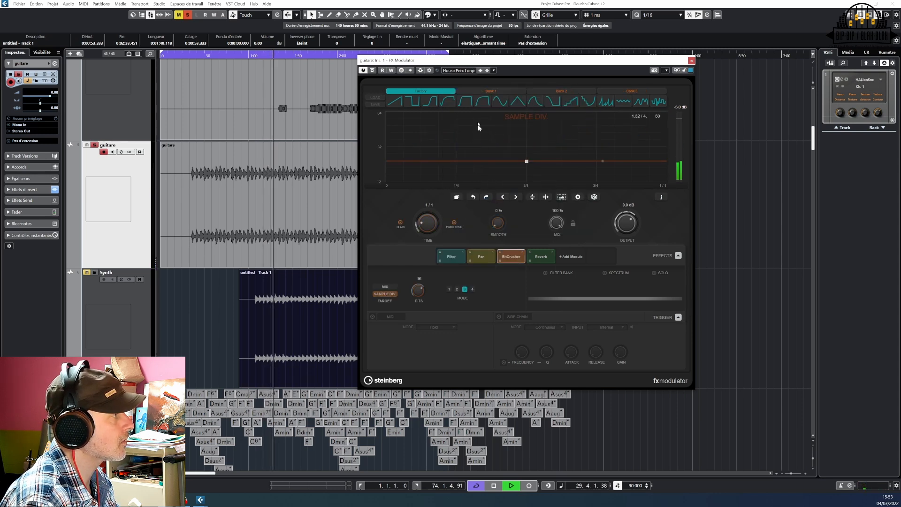
left_click(457, 71)
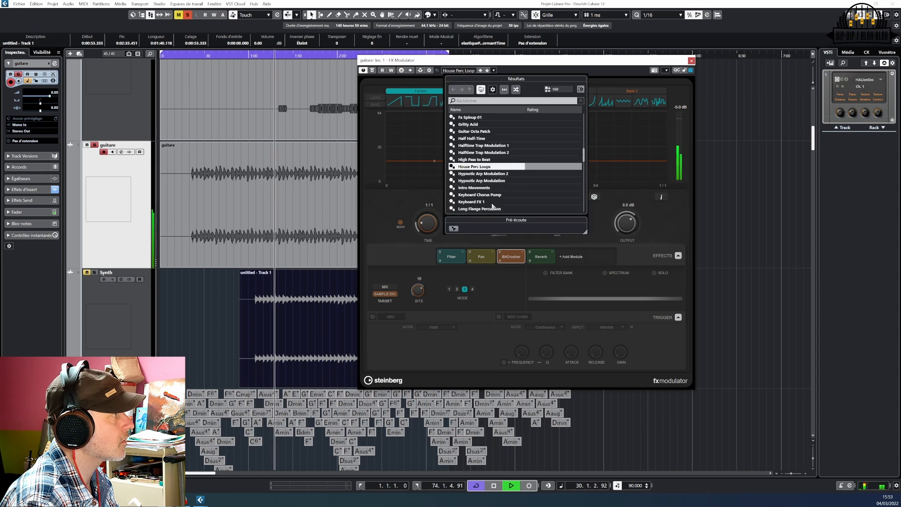
double_click(484, 176)
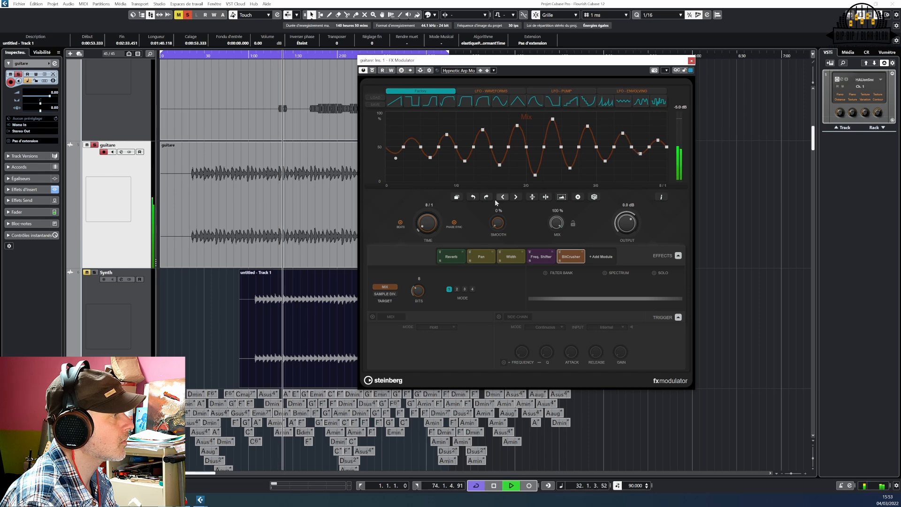
key("space")
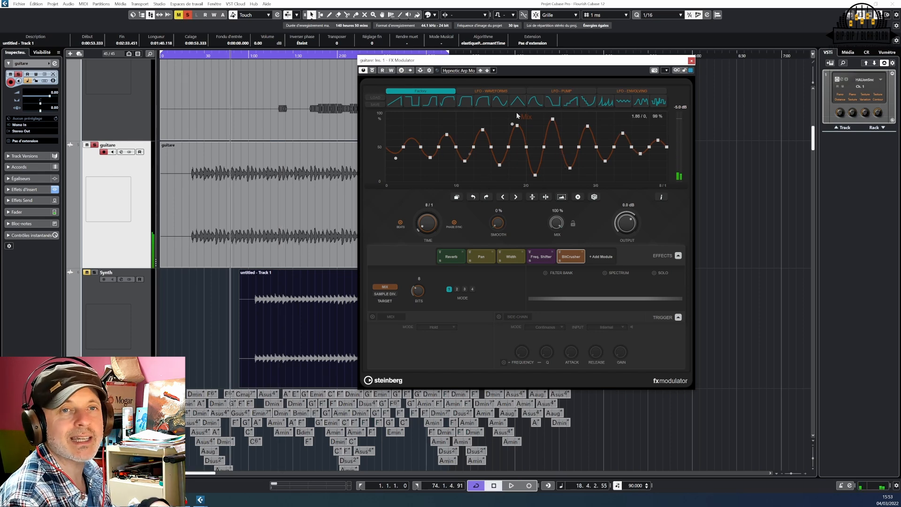
- Examine the modulation curves of the preset's Reverb, Pan, Width, Freq. Shifter and BitCrusher modules
left_click(451, 258)
left_click(481, 257)
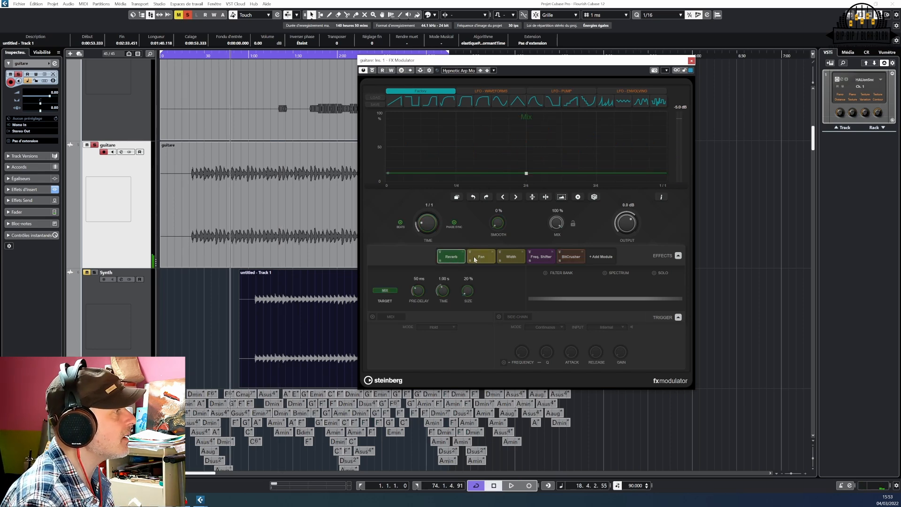
left_click(511, 258)
left_click(541, 258)
left_click(574, 259)
left_click(541, 257)
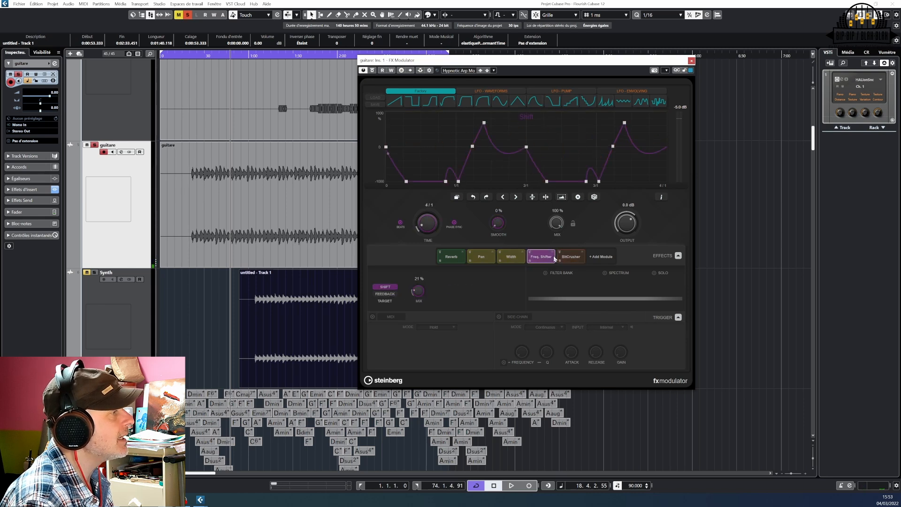
left_click(511, 257)
left_click(481, 257)
left_click(450, 257)
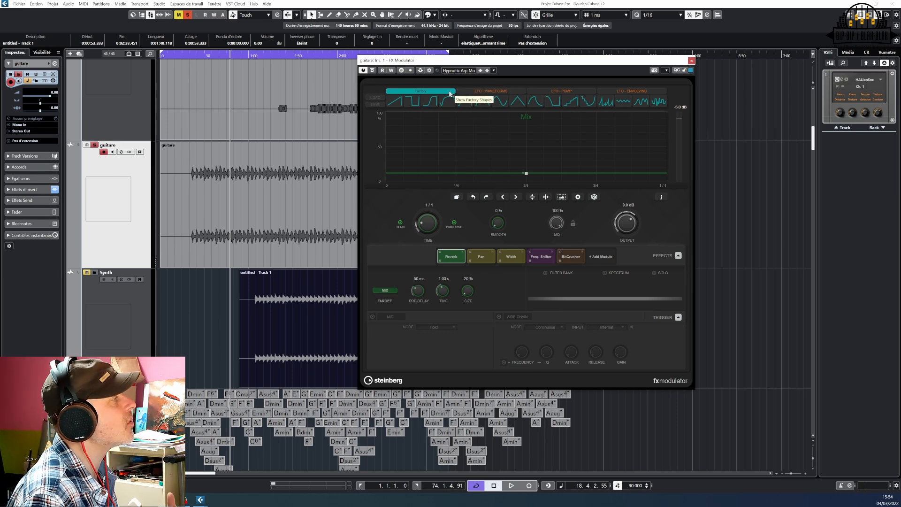
- Apply a factory S-curve shape to the Reverb module's mix and audition it briefly
left_click(465, 103)
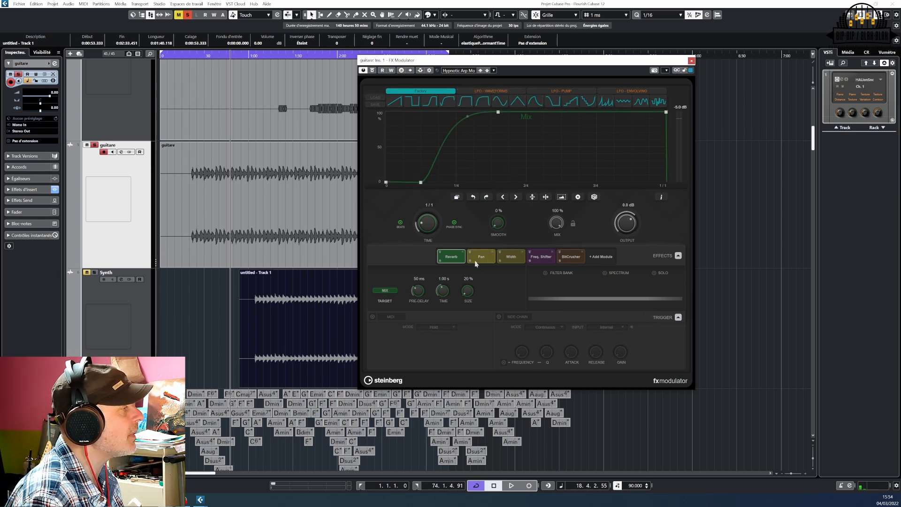
key("space")
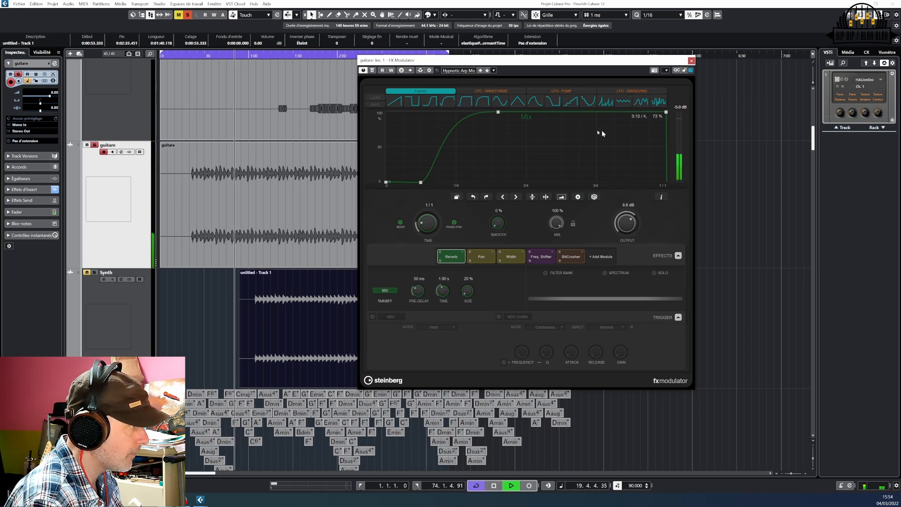
key("space")
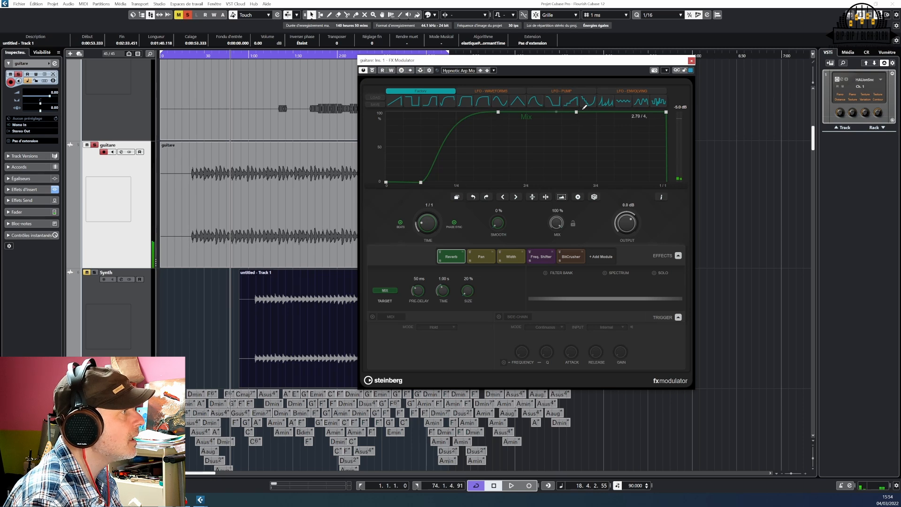
- Reshape the Reverb mix curve with two low points before the end and bend the segment after the peak downward
left_click_drag(577, 116, 570, 161)
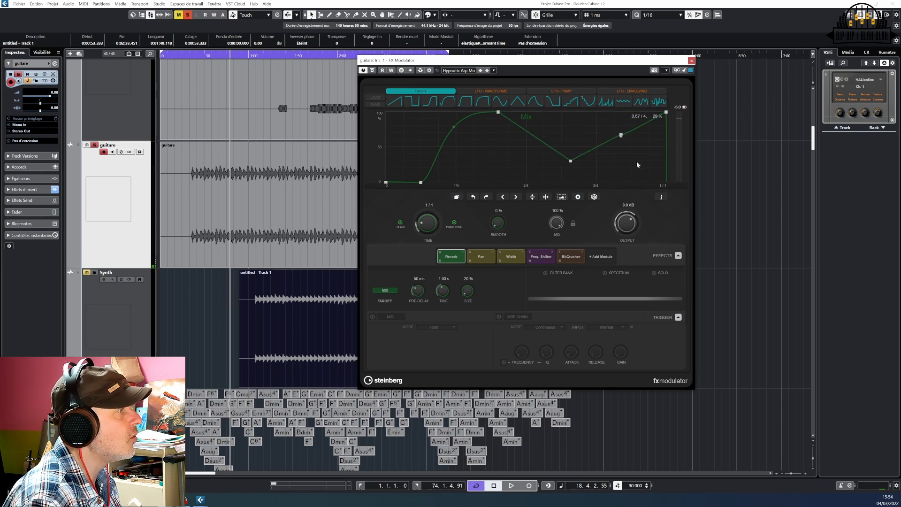
left_click_drag(622, 135, 631, 167)
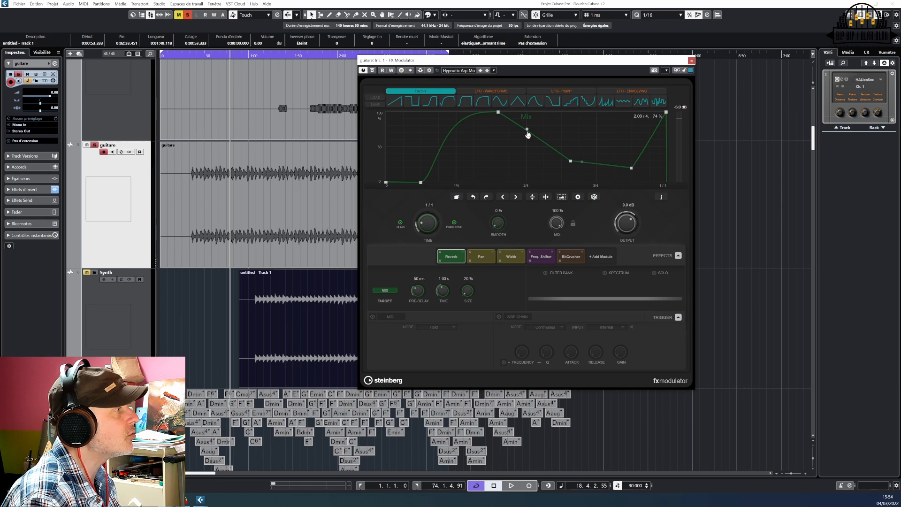
left_click_drag(527, 133, 518, 165)
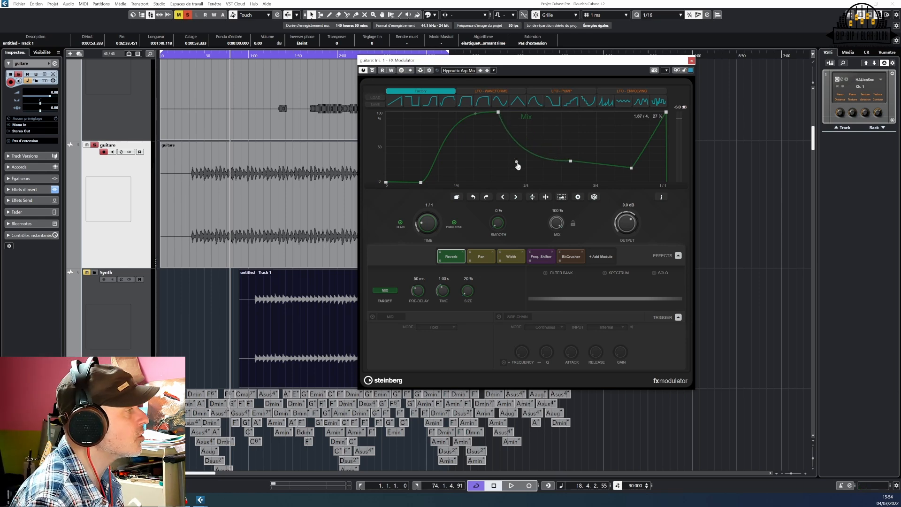
- Try an LFO - Waveforms shape on the Pan module's curve, and replace it with a repeating LFO - Pump shape
left_click(482, 258)
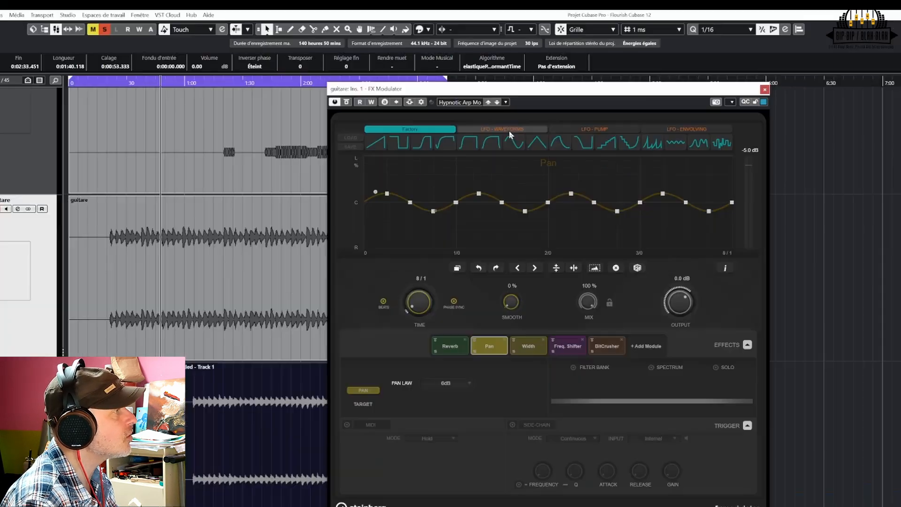
left_click(496, 91)
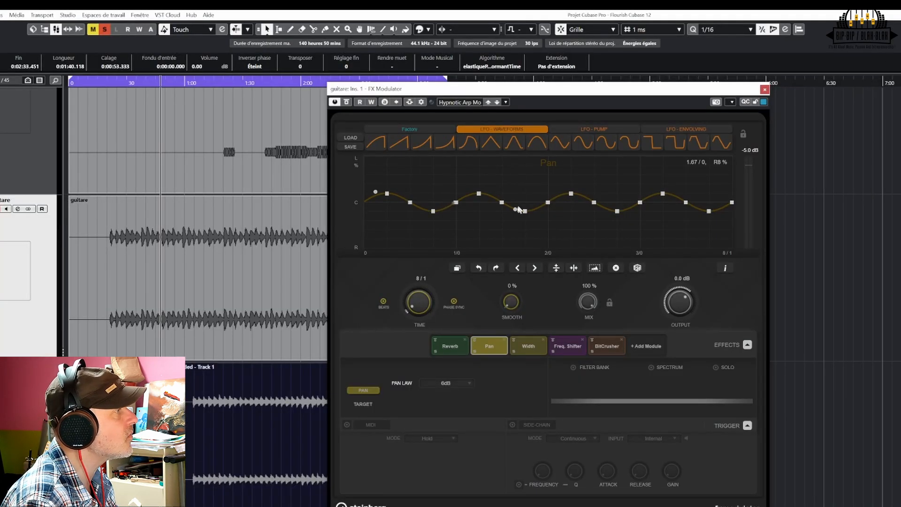
left_click(513, 144)
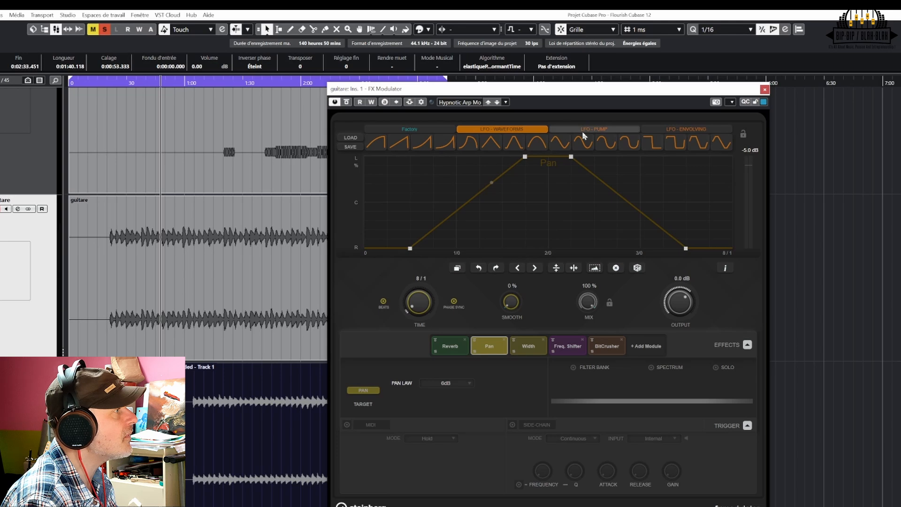
left_click(581, 131)
left_click(514, 143)
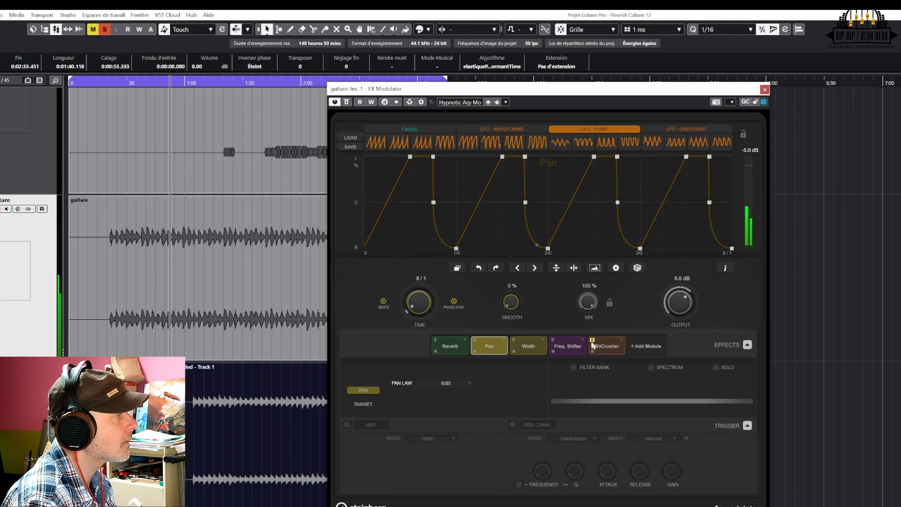
- Apply a decaying zigzag from the LFO - Envolving bank to the Freq. Shifter's shift curve, and generate a random shape instead
left_click(568, 346)
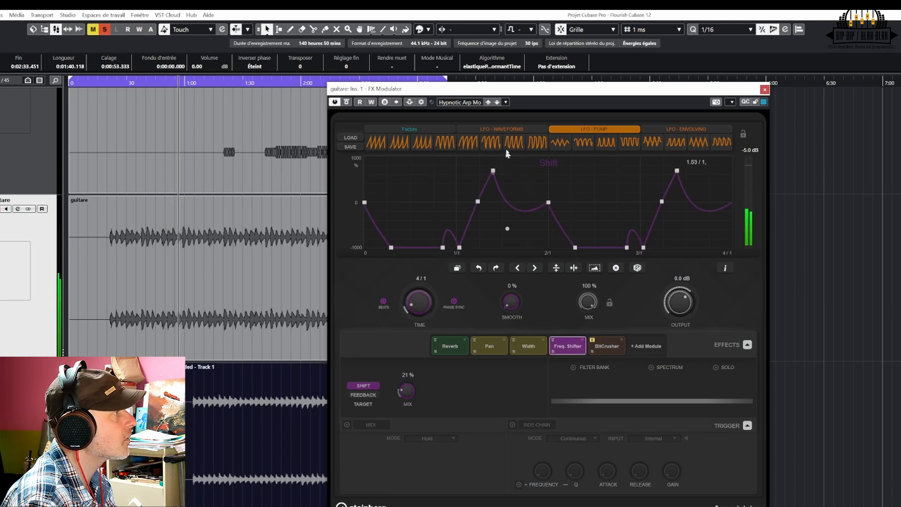
left_click(686, 131)
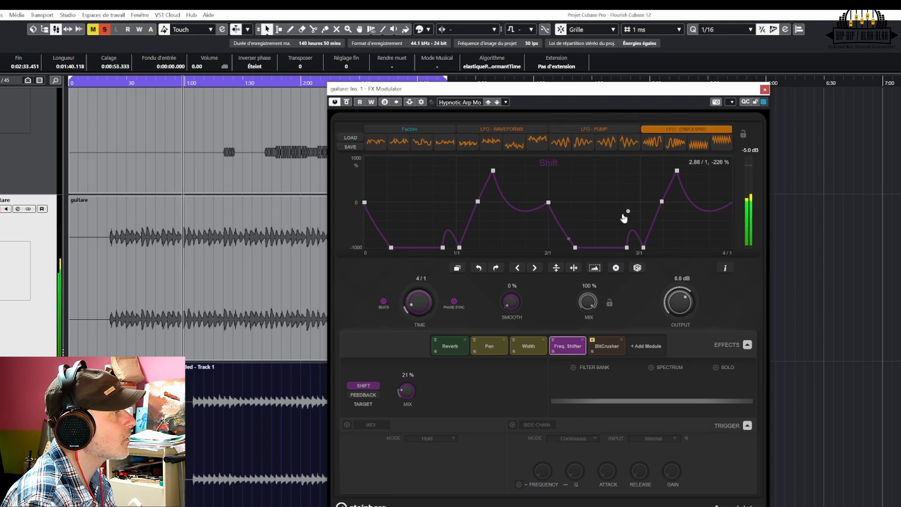
left_click(629, 145)
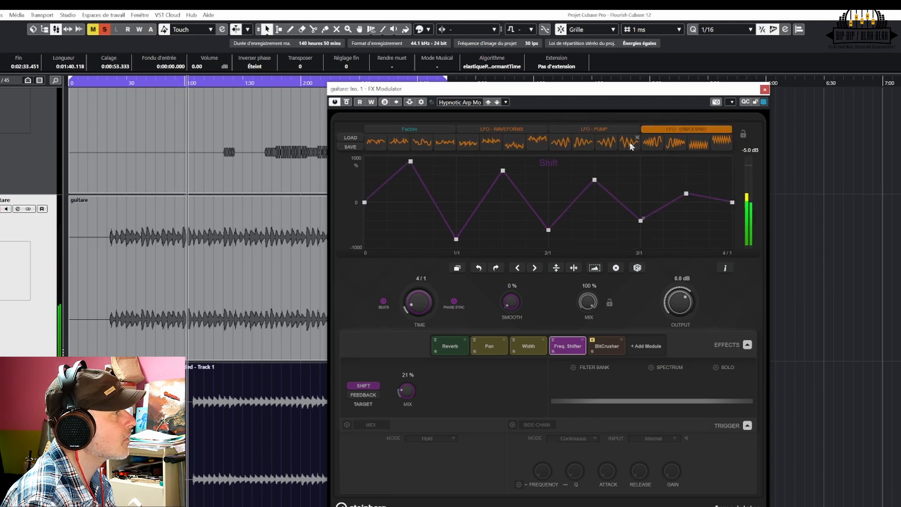
left_click(637, 268)
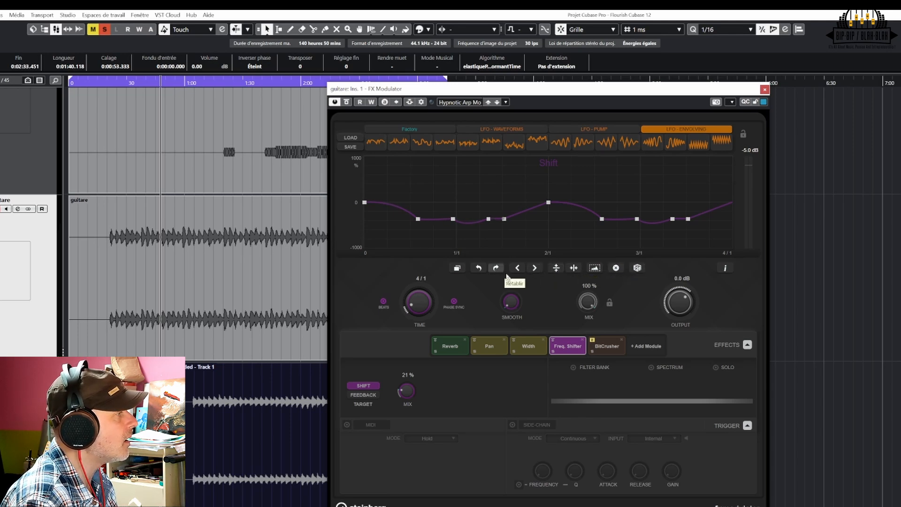
- Shift the Freq. Shifter curve forward and back, flip it vertically, and move all its points slightly earlier and lower
left_click(534, 268)
left_click(519, 268)
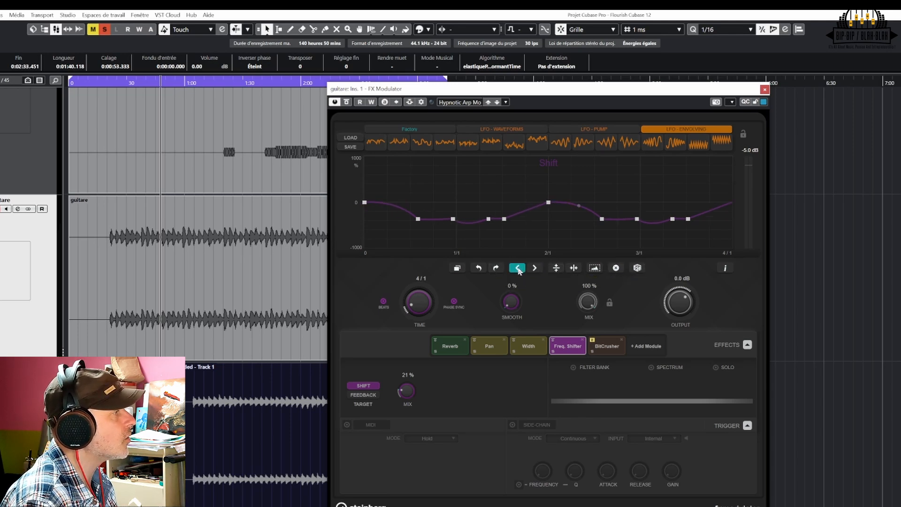
left_click(555, 269)
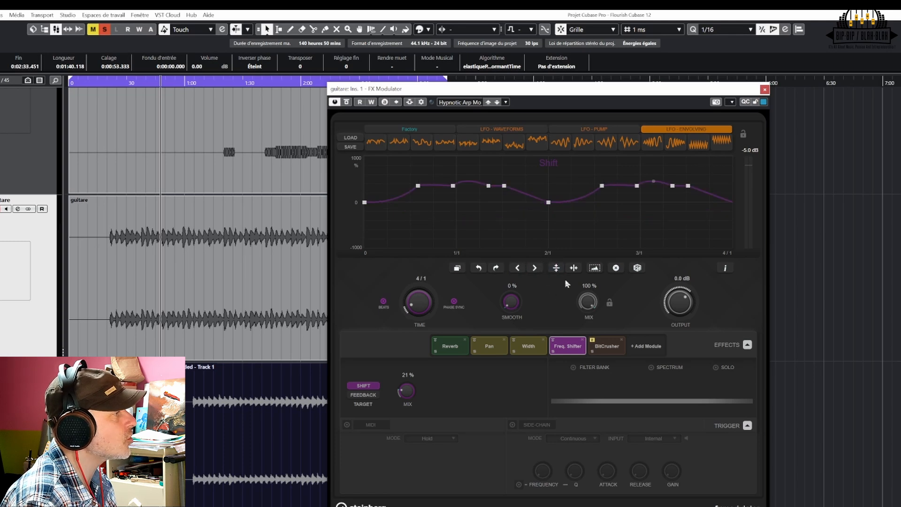
left_click(594, 268)
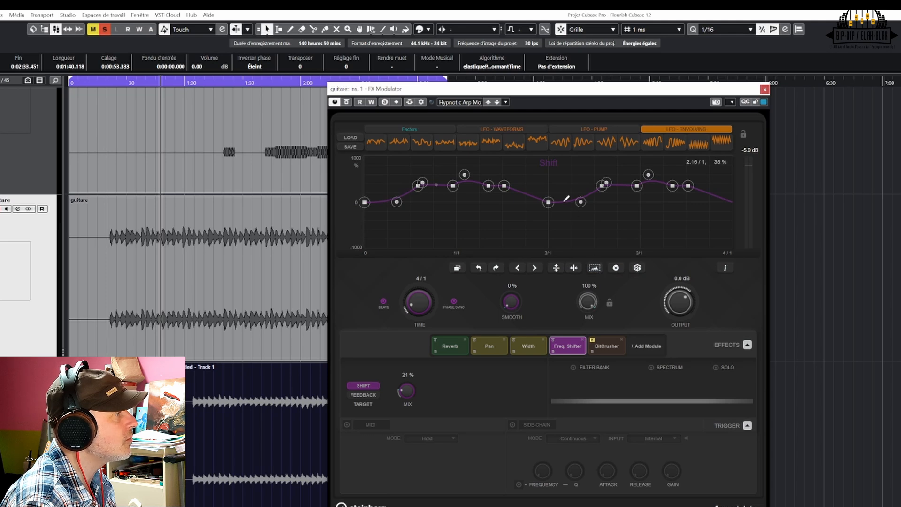
mouse_move(580, 205)
left_mouse_down()
mouse_move(578, 221)
mouse_move(603, 203)
mouse_move(576, 219)
left_mouse_up()
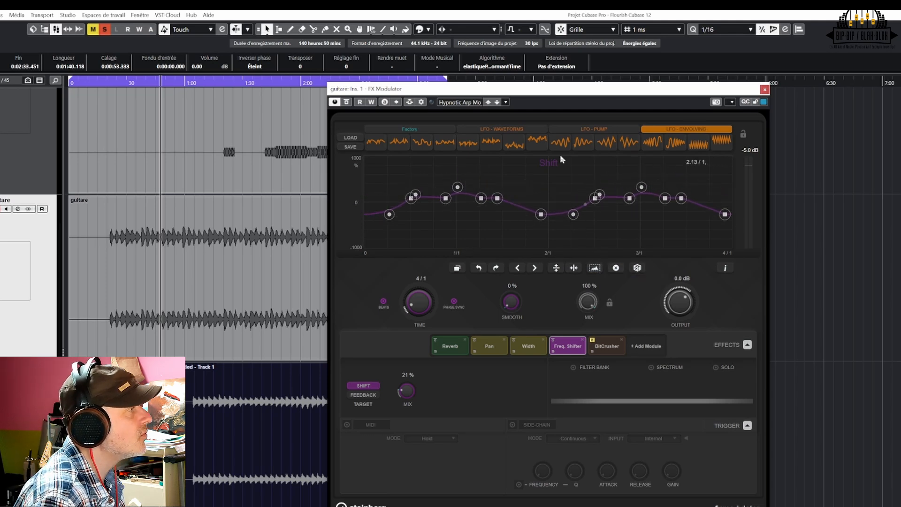
left_click(417, 130)
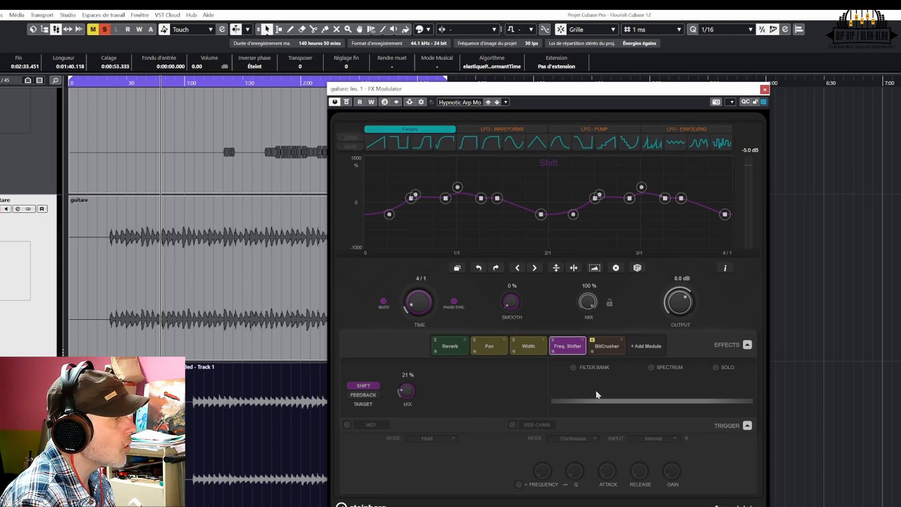
- Review the Pan and Width modules, and set the Reverb's pre-delay to 27 ms, time to 0.46 s and size to 71%
left_click(485, 349)
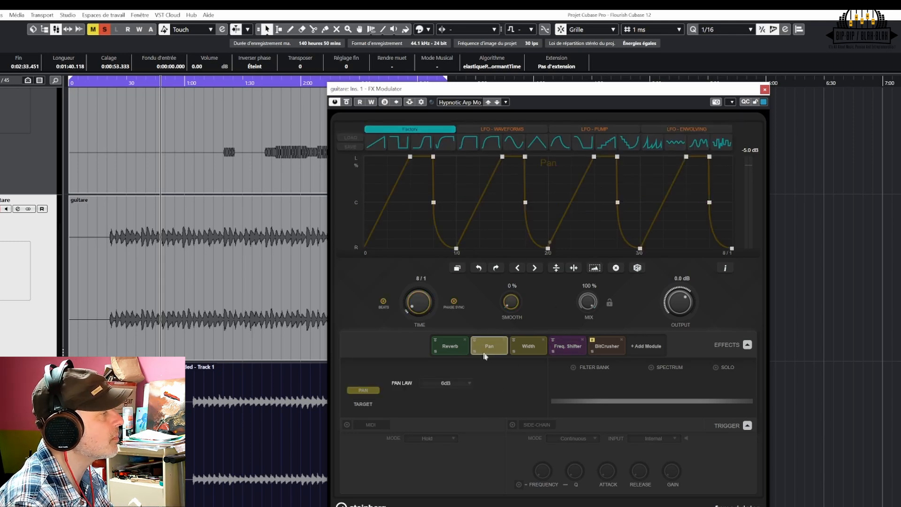
left_click(522, 349)
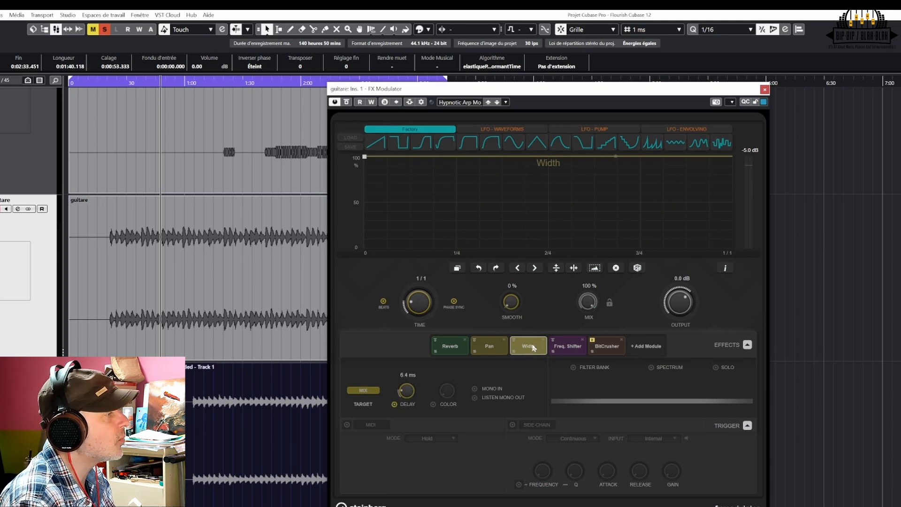
left_click(453, 352)
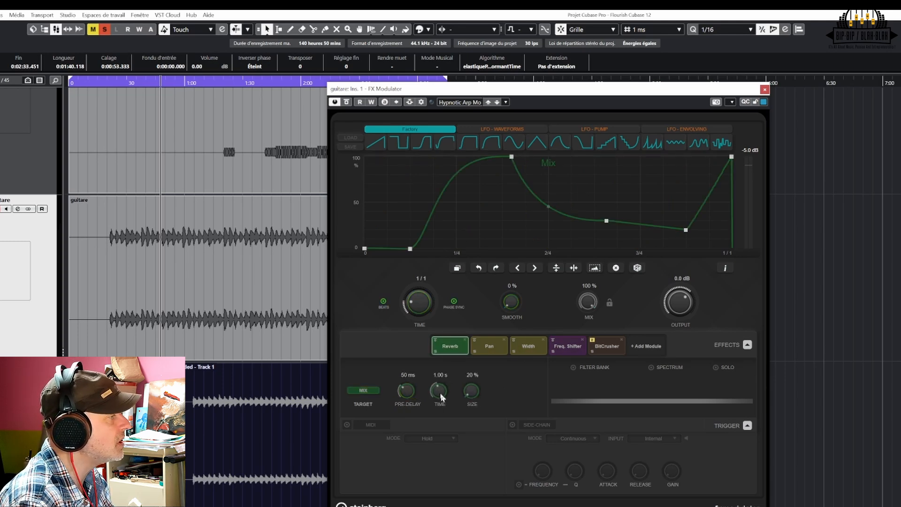
left_click_drag(472, 392, 476, 377)
left_click_drag(406, 389, 405, 399)
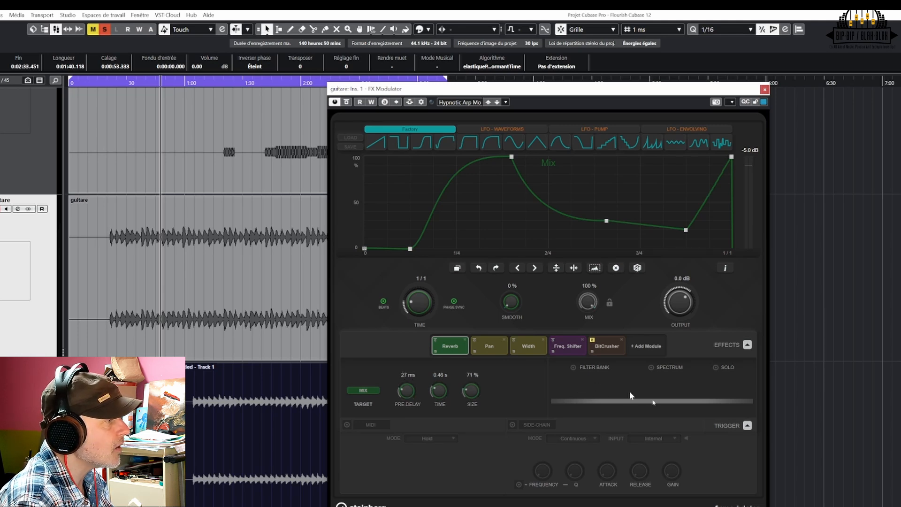
- Enable the Reverb's filter bank and spectrum with a band from 333 Hz to 1.61 kHz, and activate side-chain triggering
left_click(573, 367)
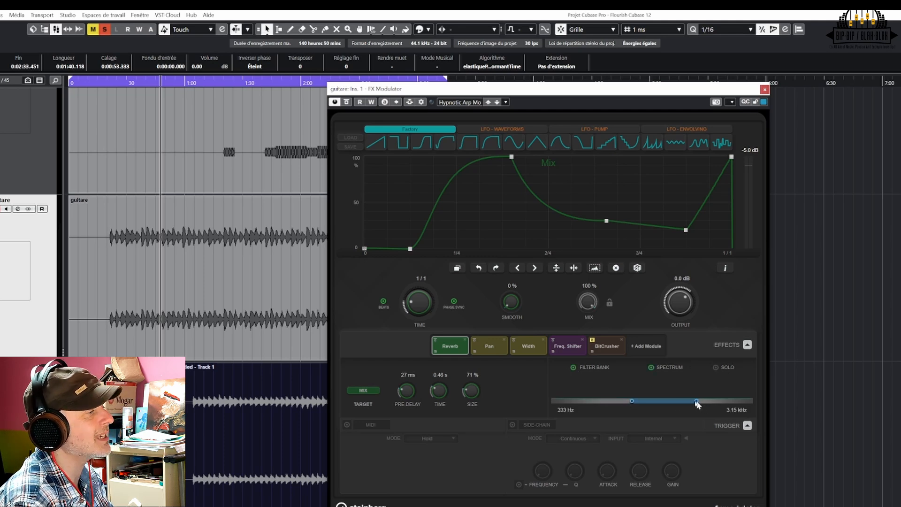
left_click_drag(699, 401, 676, 401)
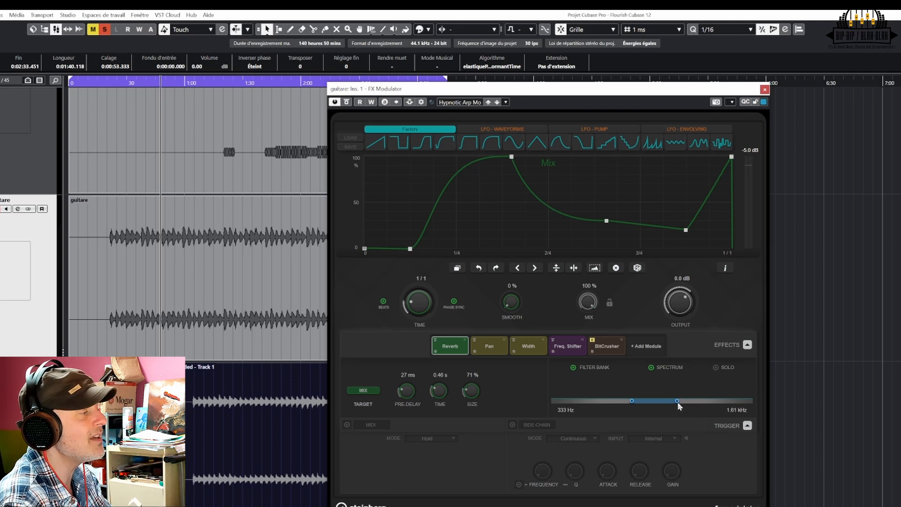
left_click(511, 425)
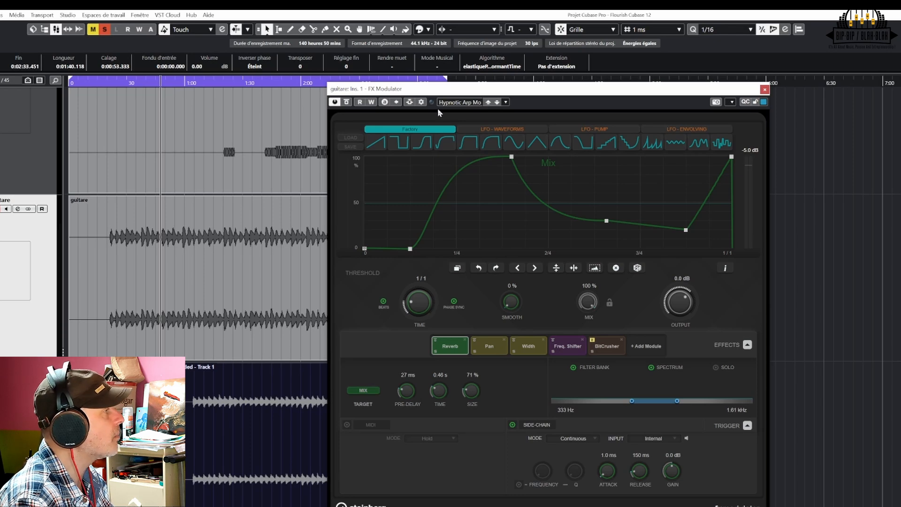
- Reposition the FX Modulator window to uncover the kick track, and place the project cursor at about 1:40
left_click_drag(454, 91, 580, 88)
scroll(150, 197, "up", 3)
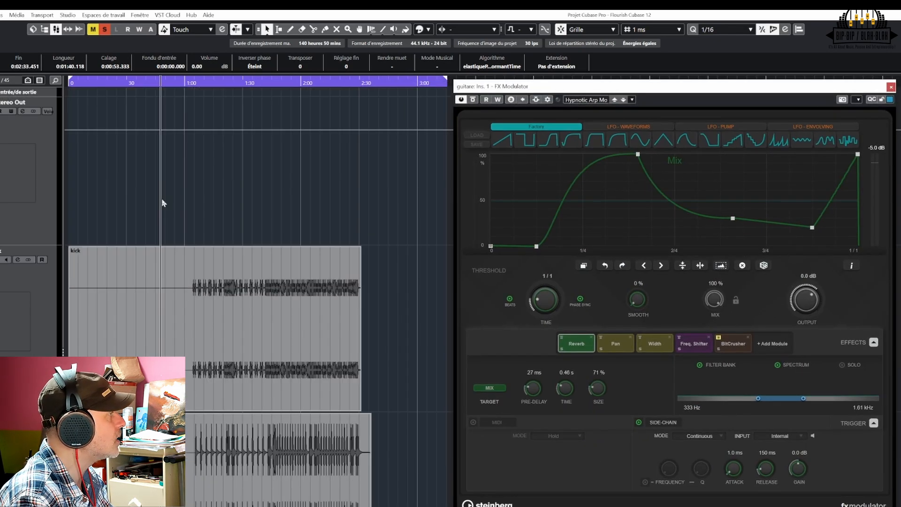
left_click(255, 86)
left_click(265, 85)
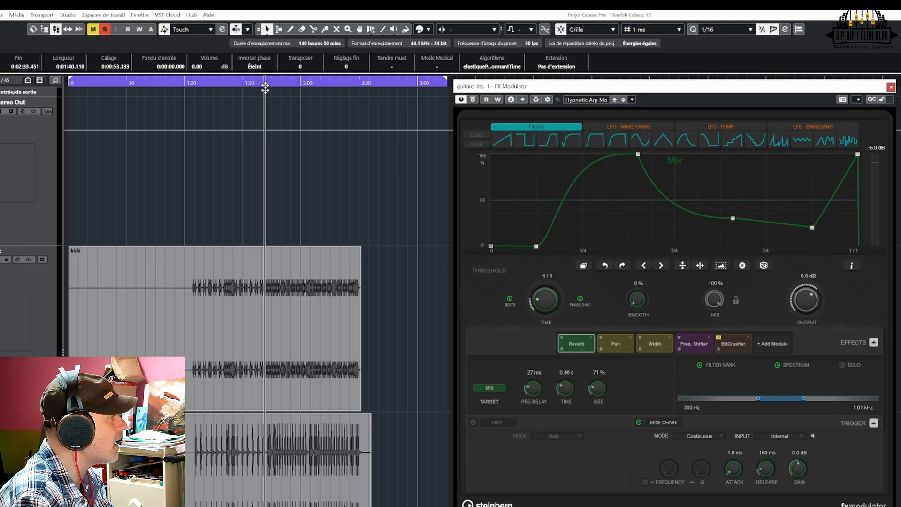
- Select the kick track, enable FX Modulator's side-chain input, and set the Reverb's trigger input to Side-Chain 1
left_click(22, 334)
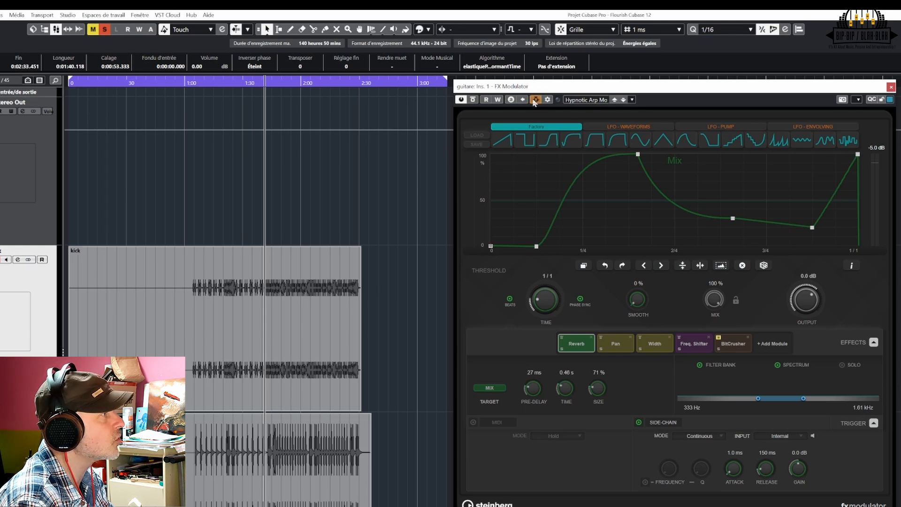
left_click_drag(646, 91, 561, 82)
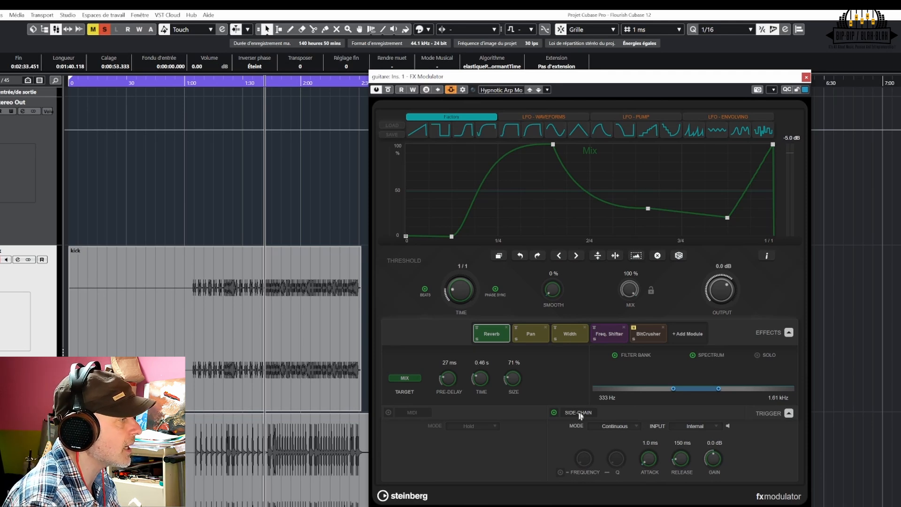
left_click(696, 428)
left_click(700, 448)
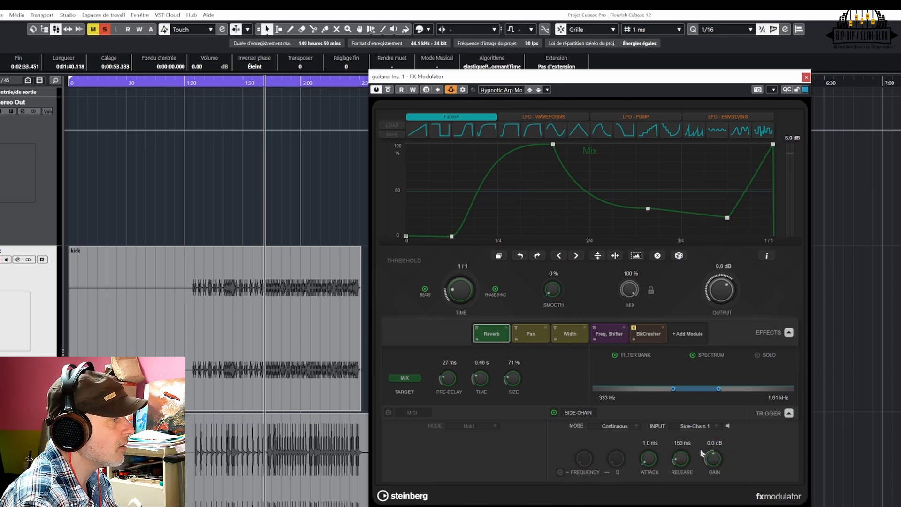
- During playback, set the Reverb trigger's attack to 8.5 ms, lengthen its release, and lower its gain to -10.1 dB
key("space")
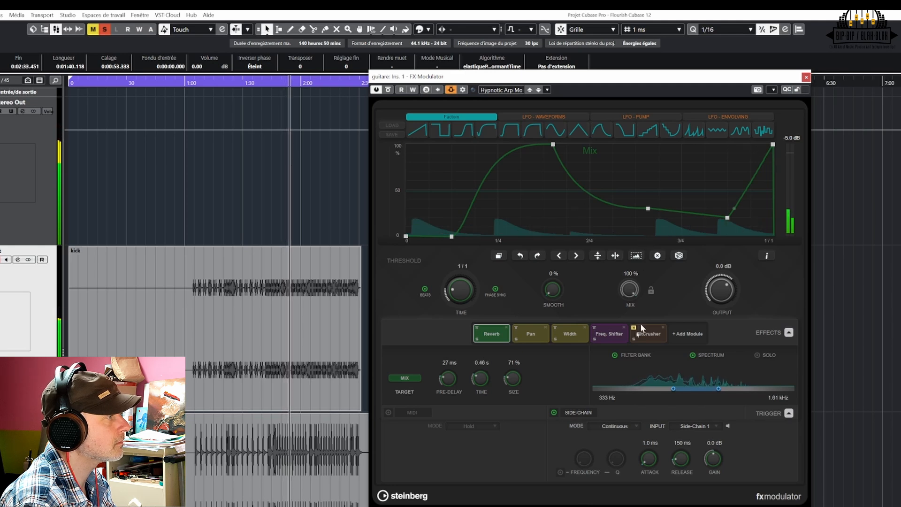
left_click_drag(648, 456, 686, 390)
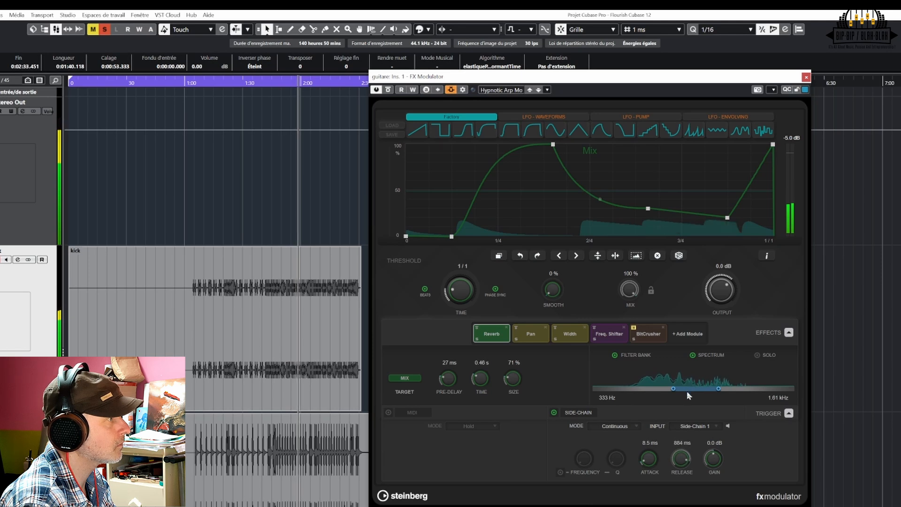
mouse_move(713, 458)
left_mouse_down()
mouse_move(722, 458)
mouse_move(718, 474)
left_mouse_up()
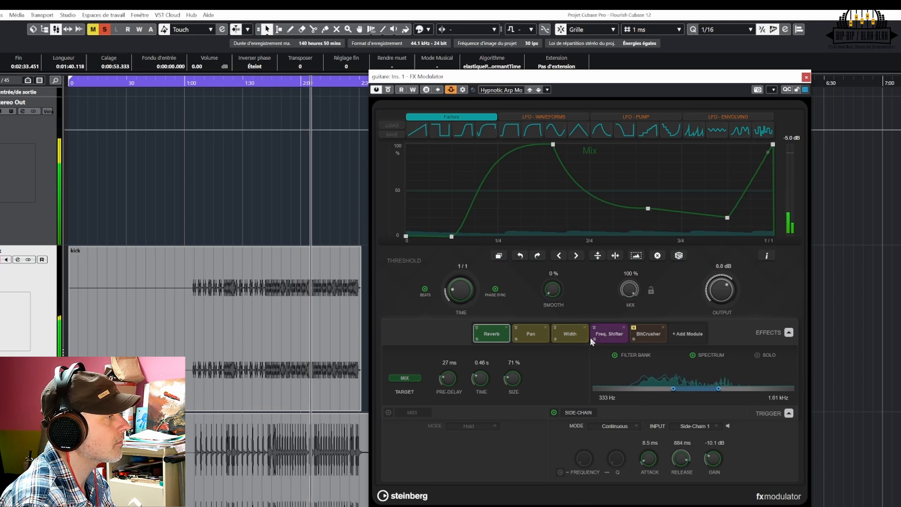
- Add an Overdrive module and give its Drive the Factory curve that rises smoothly and holds at 100%
left_click(674, 333)
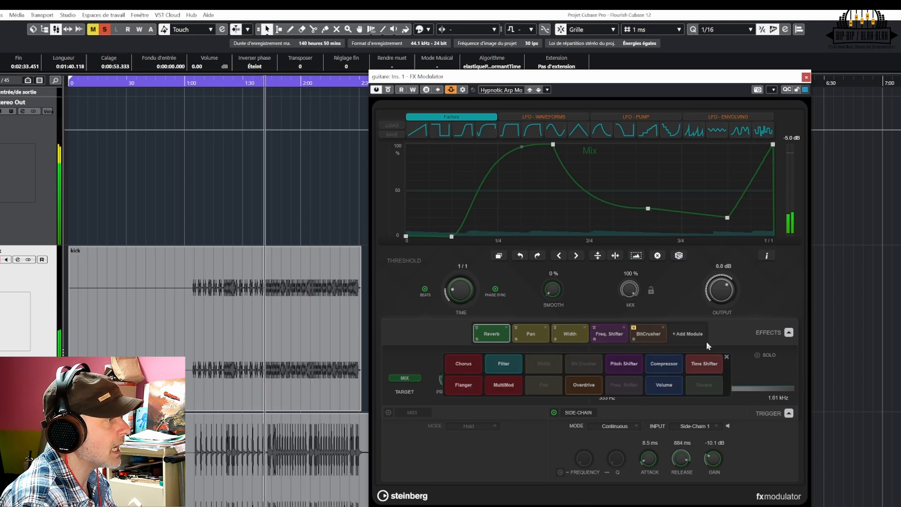
left_click(590, 387)
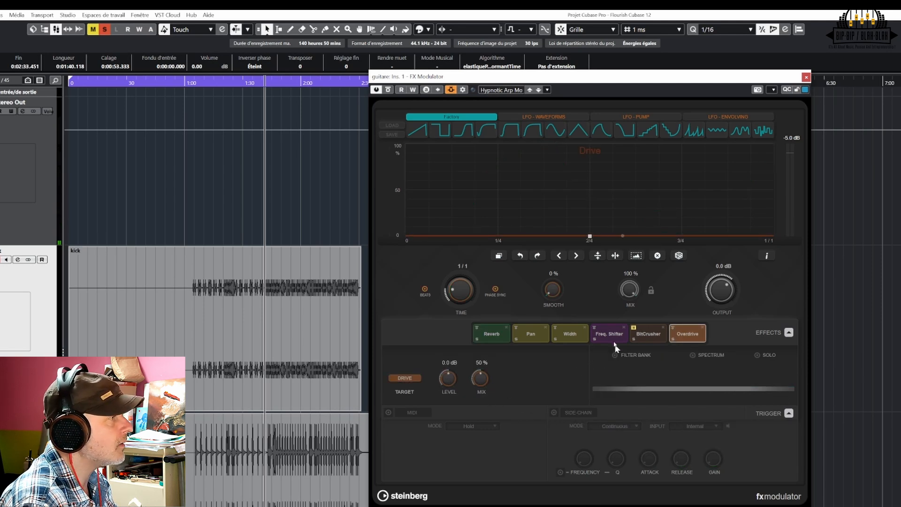
left_click(512, 131)
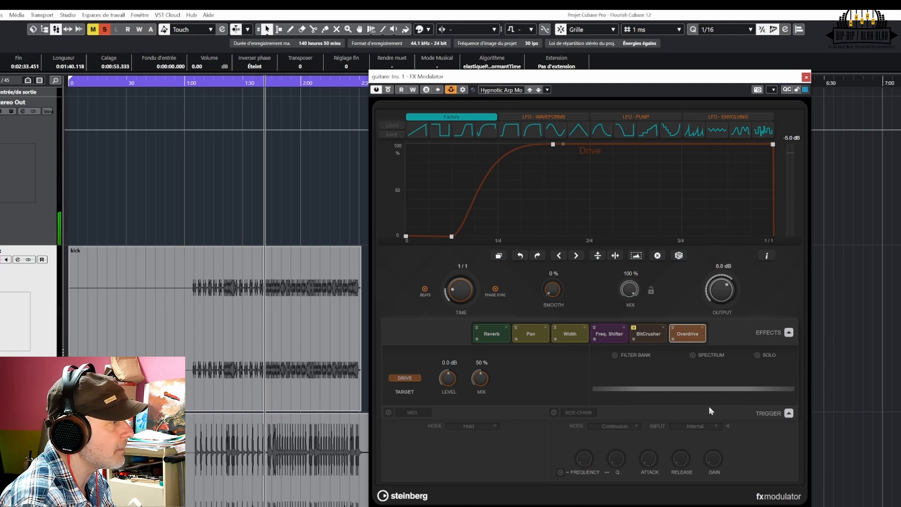
- Trigger the Overdrive from Side-Chain 1 in Continuous mode, with a 2.0 ms attack and -14.2 dB gain
left_click(553, 412)
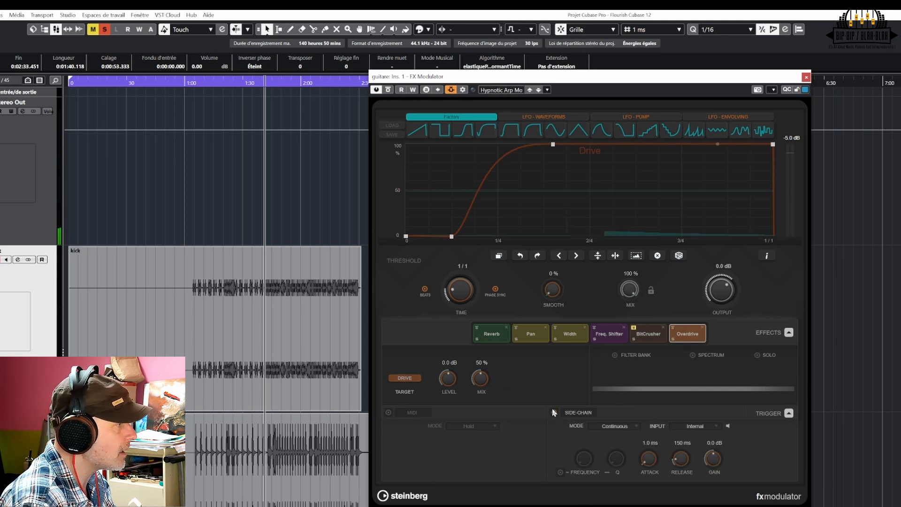
left_click(689, 431)
left_click(707, 445)
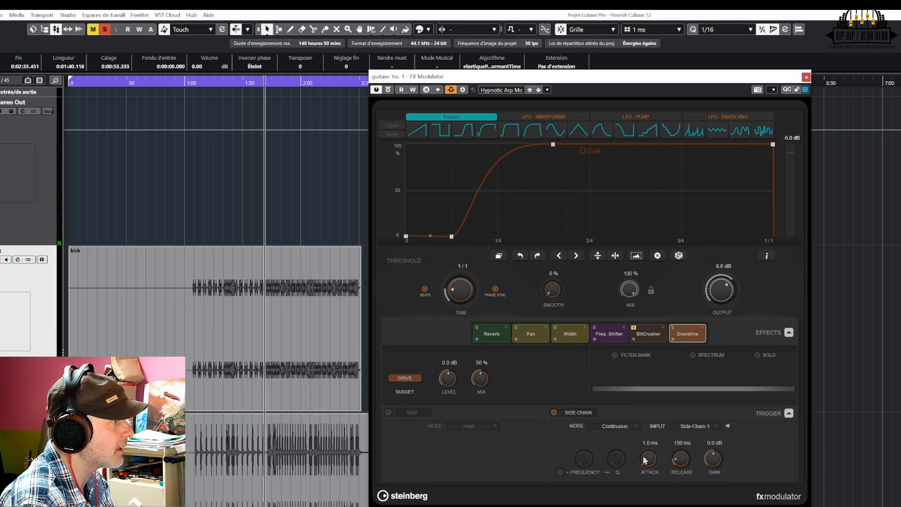
left_click(620, 428)
left_click(634, 428)
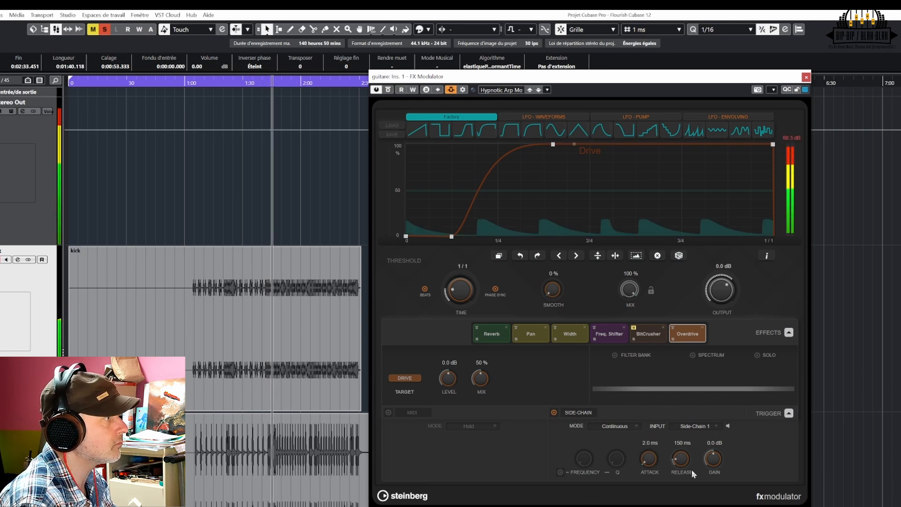
left_click_drag(711, 458, 705, 483)
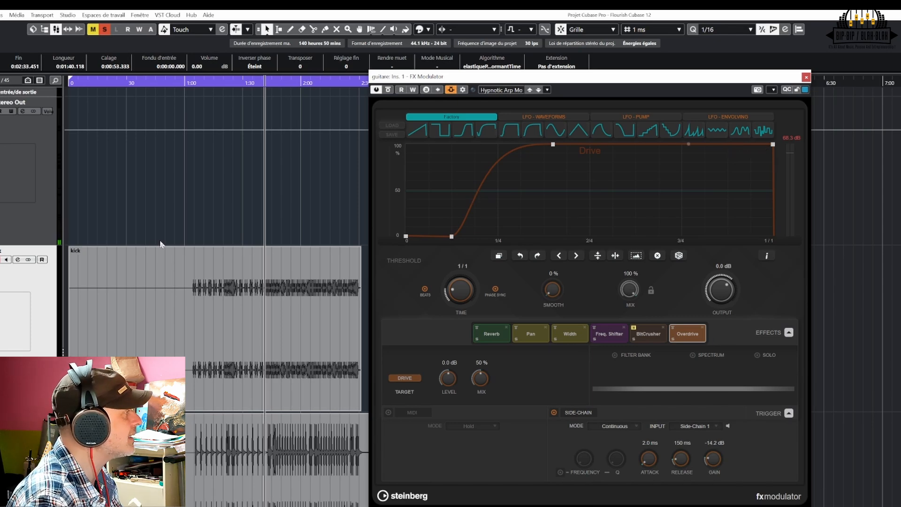
- Load the Low Pass to Beat preset on the guitar track's FX Modulator and audition it
scroll(279, 417, "down", 6)
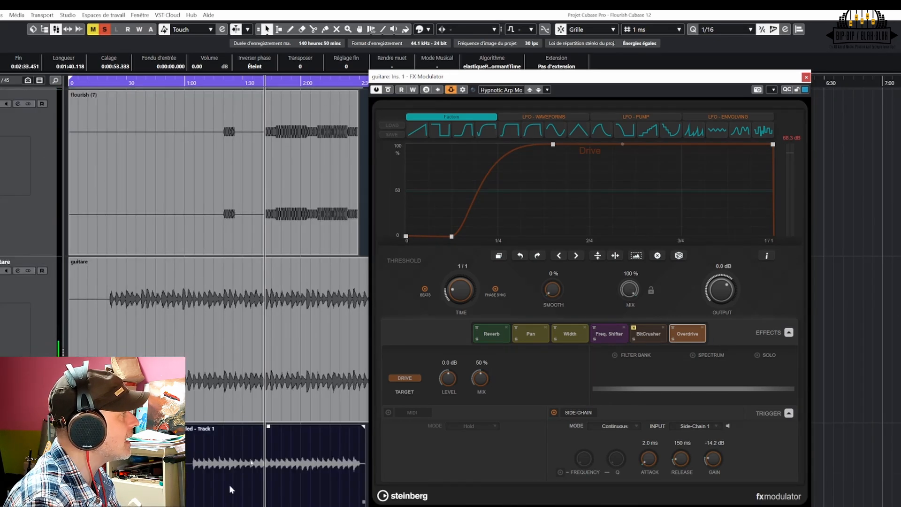
left_click(500, 90)
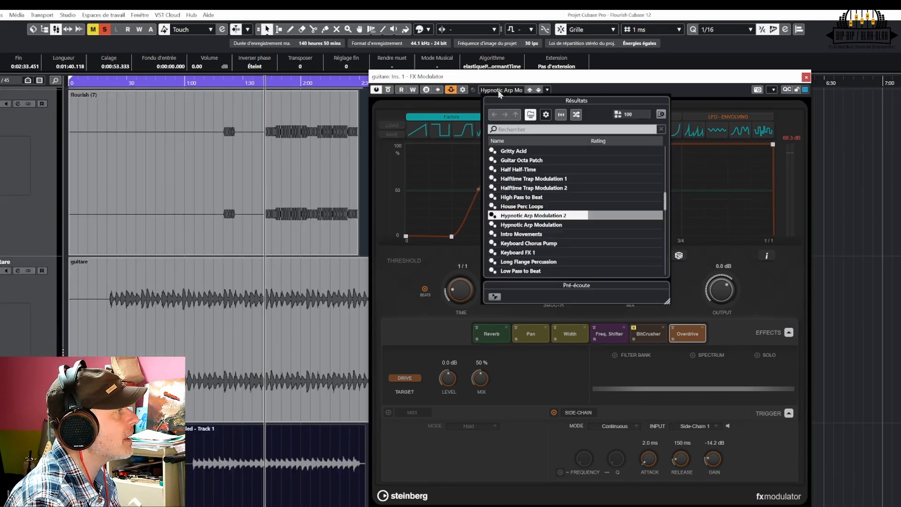
double_click(538, 271)
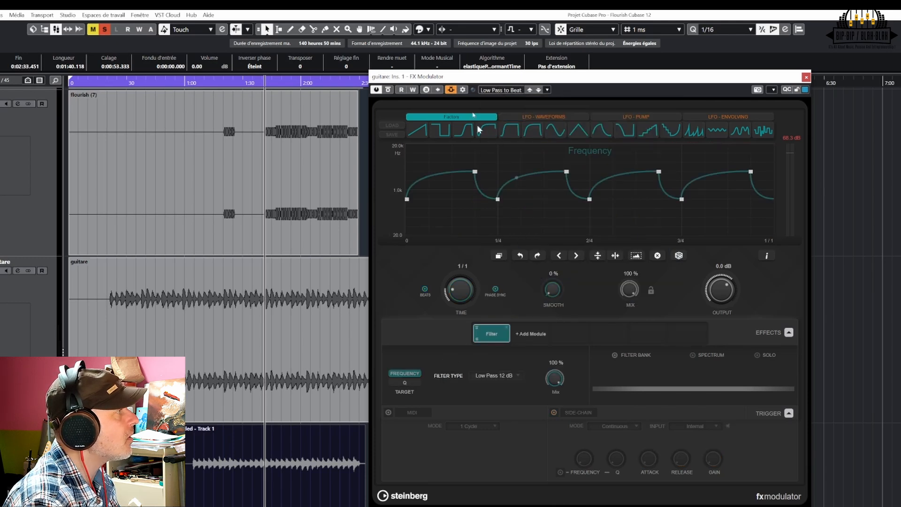
key("space")
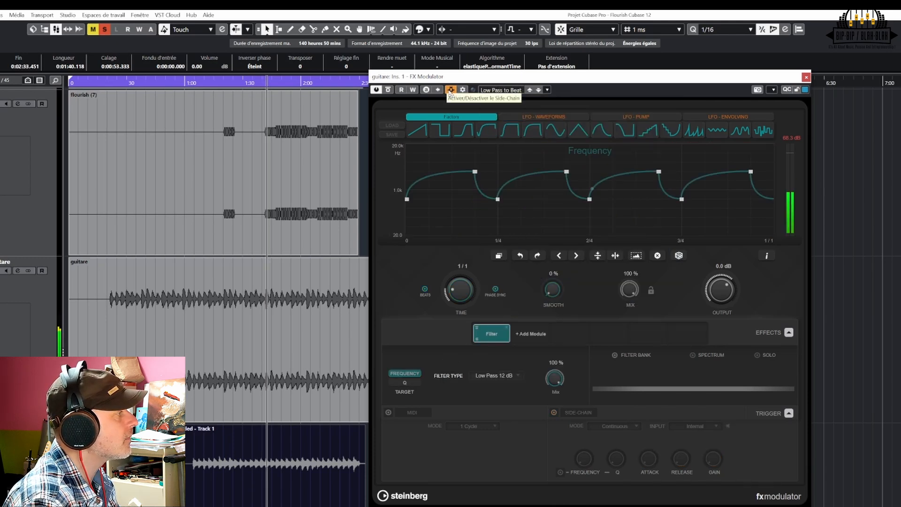
scroll(33, 140, "down", 3)
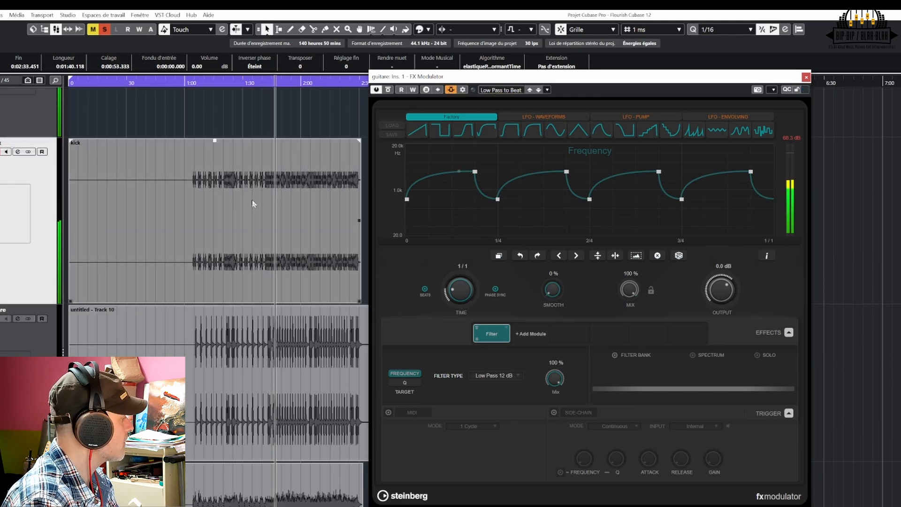
scroll(241, 262, "up", 3)
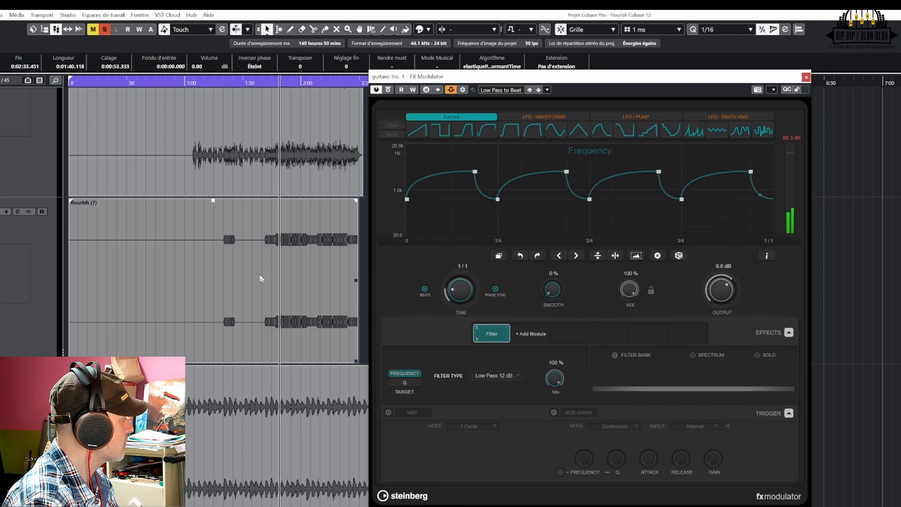
scroll(259, 274, "down", 2)
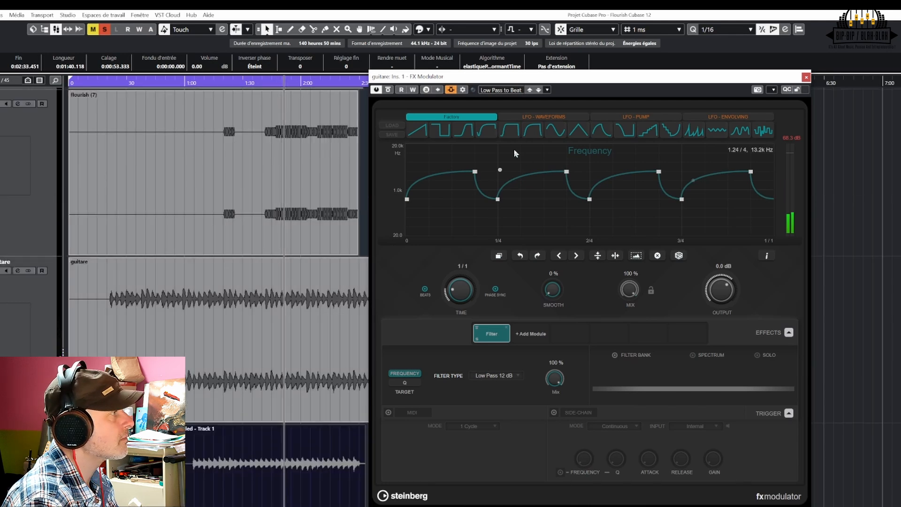
- Load the Keyboard FX 1 preset in FX Modulator and close the preset list
left_click(499, 90)
left_click(531, 197)
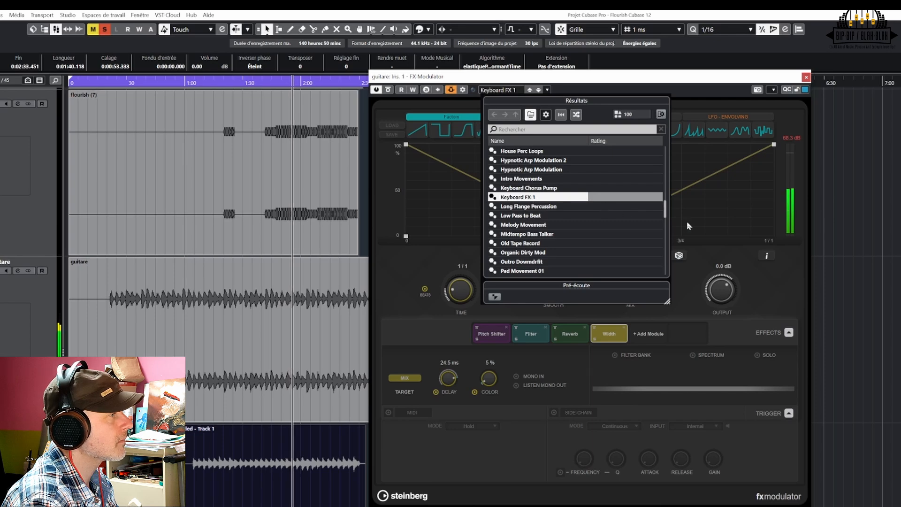
left_click(706, 222)
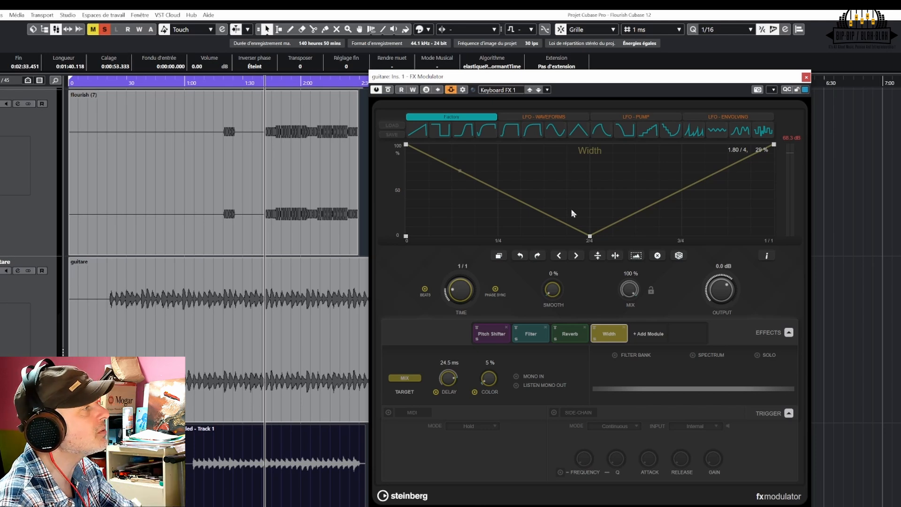
- Apply the rounded arch from the LFO waveforms to the Width curve, and bend both halves inward into a peak
left_click(536, 117)
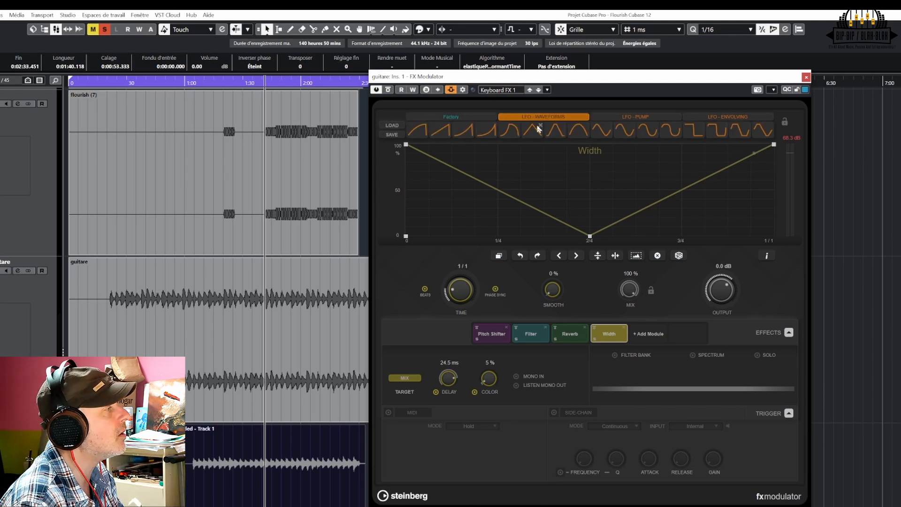
left_click(538, 134)
left_click(578, 135)
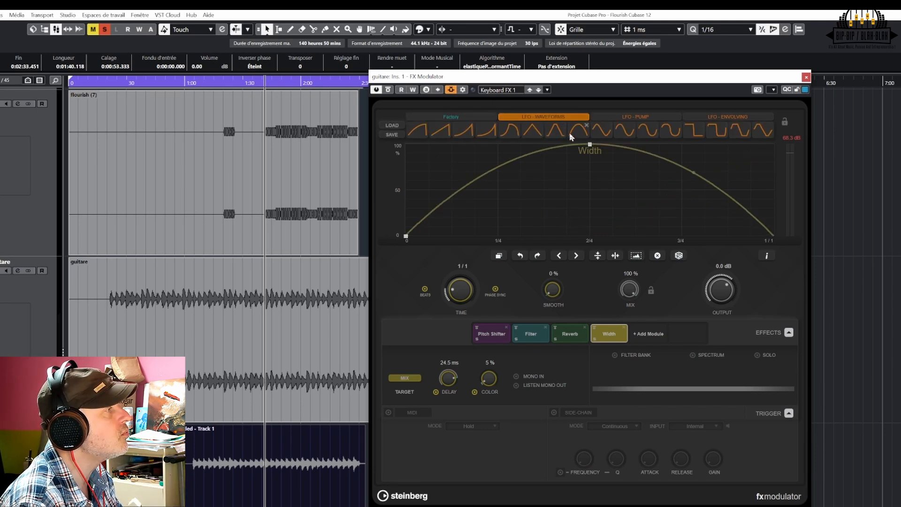
left_click_drag(499, 164, 535, 226)
left_click_drag(693, 167, 671, 233)
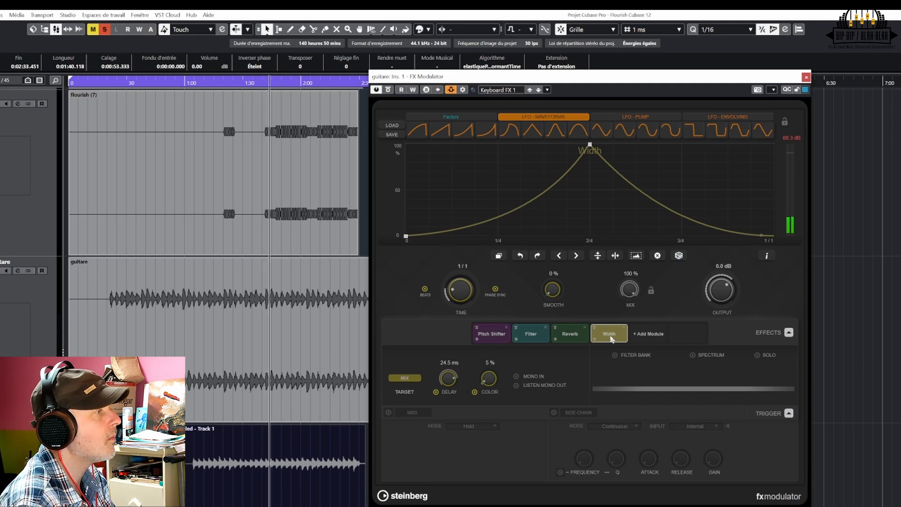
left_click(648, 333)
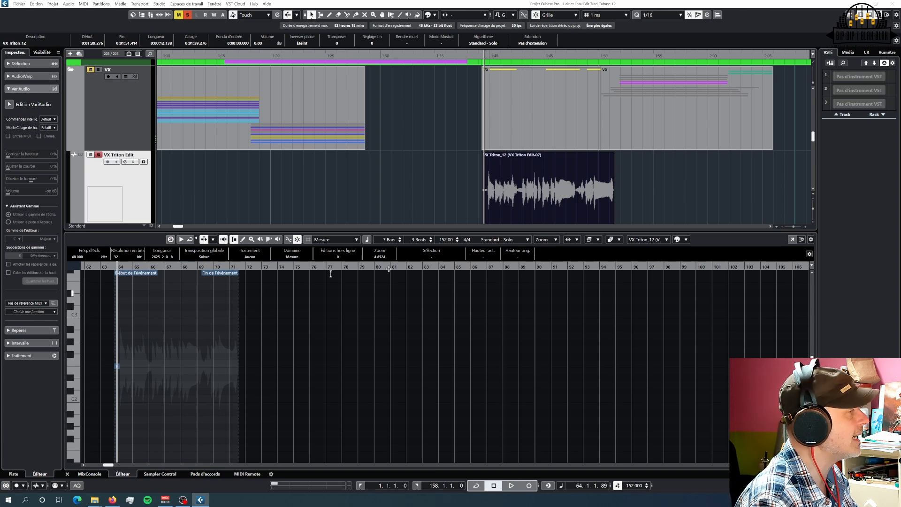
- Listen to the VX Triton_12 vocal event and enable VariAudio editing to display its pitch segments
key("space")
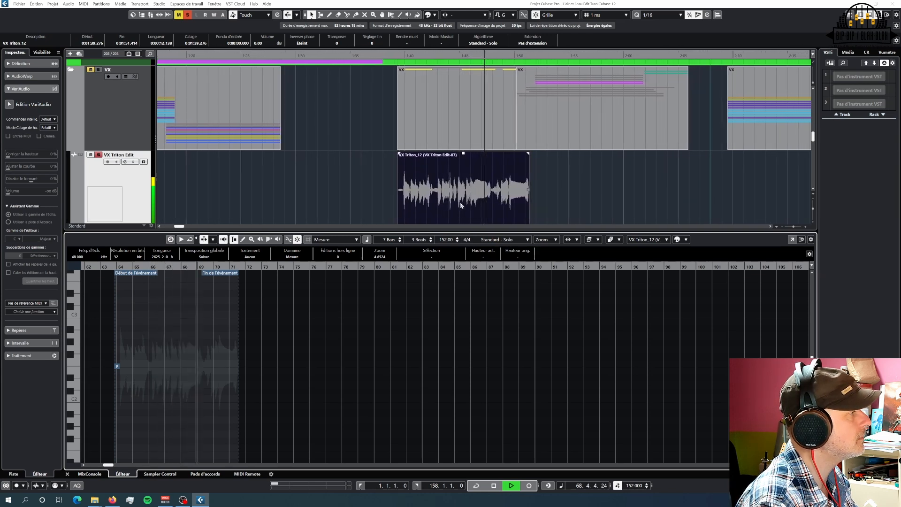
key("space")
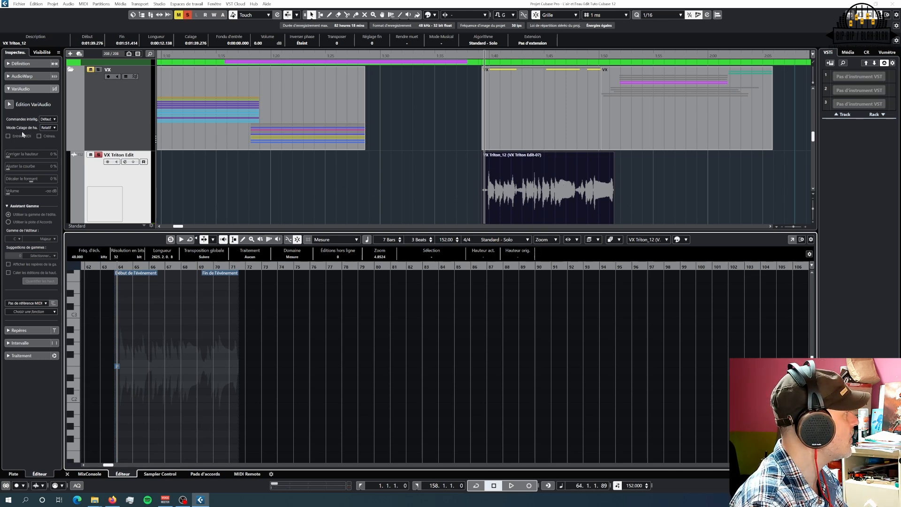
left_click(9, 104)
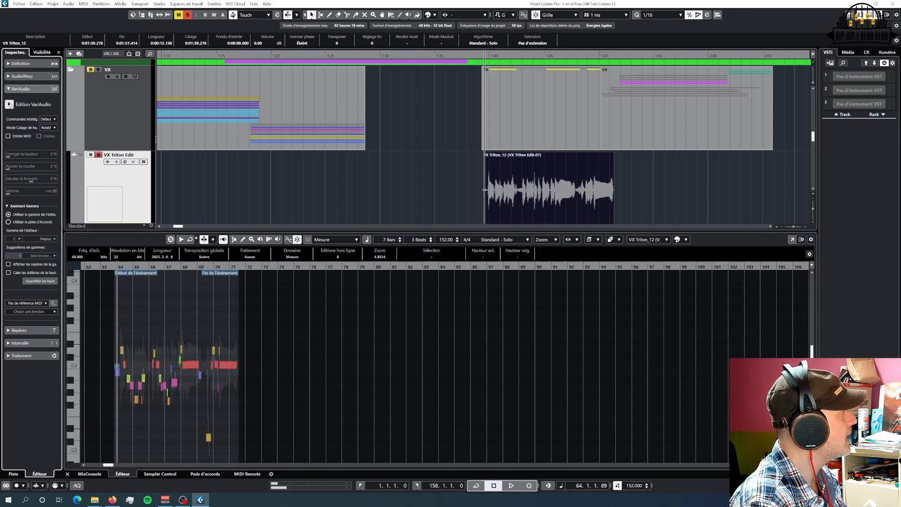
scroll(319, 379, "up", 5)
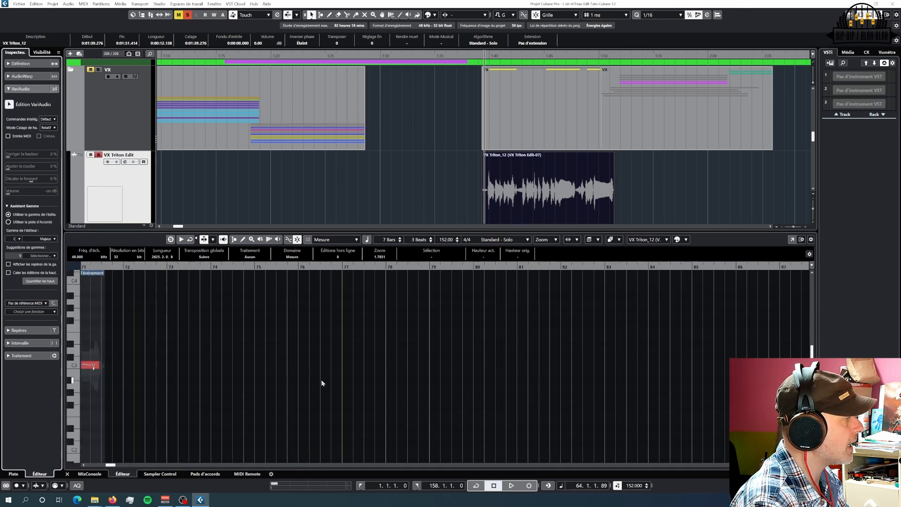
scroll(322, 379, "left", 3)
scroll(413, 375, "up", 2)
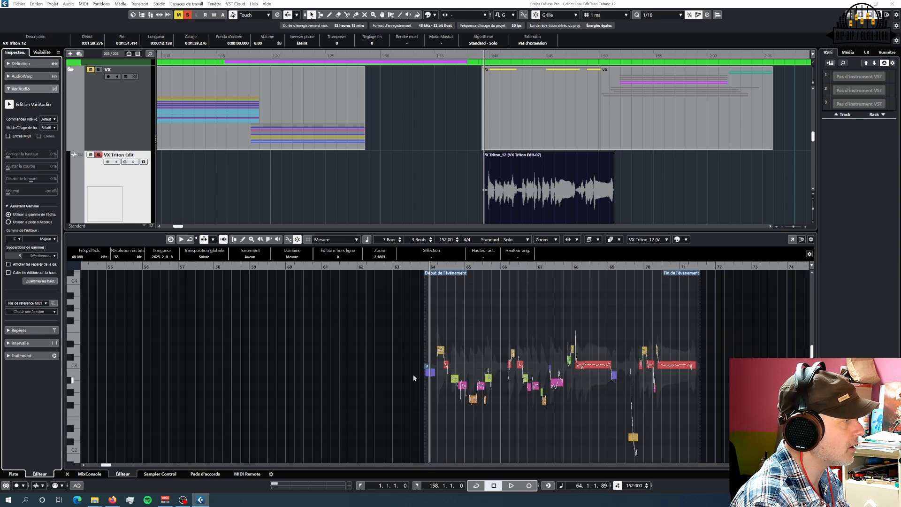
scroll(413, 375, "right", 3)
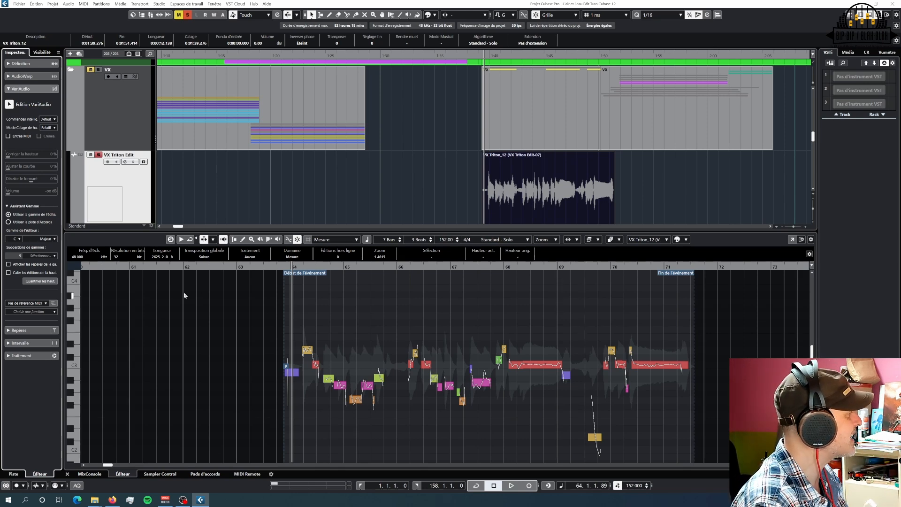
- Select all pitch segments of the vocal event and set the editor scale to G Eolien (Mineur nat.)
left_click_drag(267, 313, 719, 460)
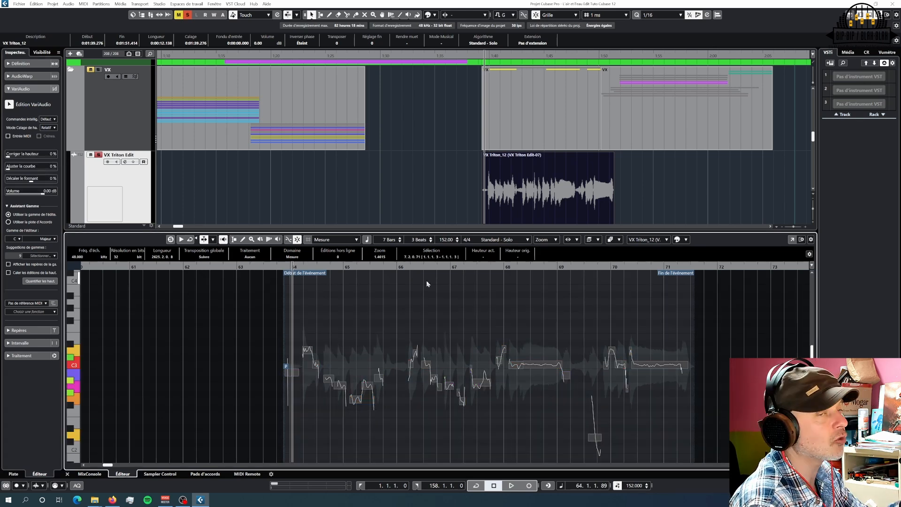
left_click(16, 239)
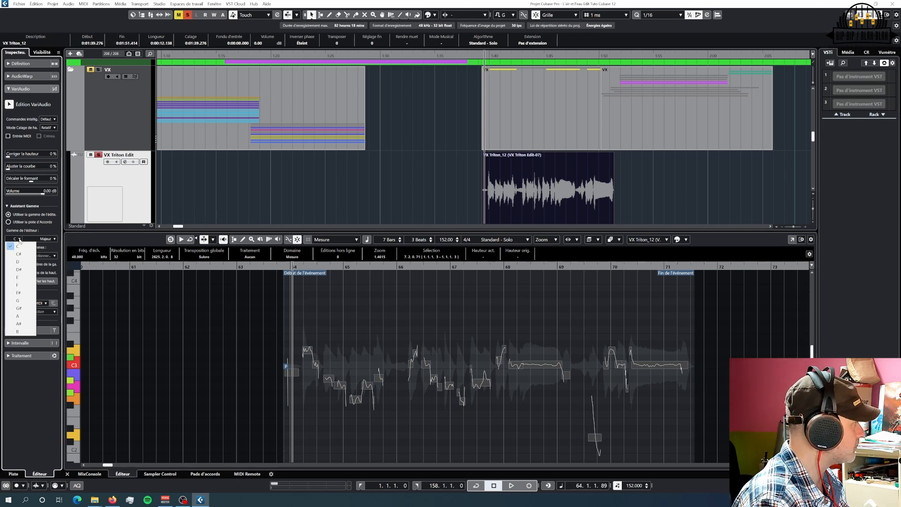
left_click(19, 300)
left_click(47, 239)
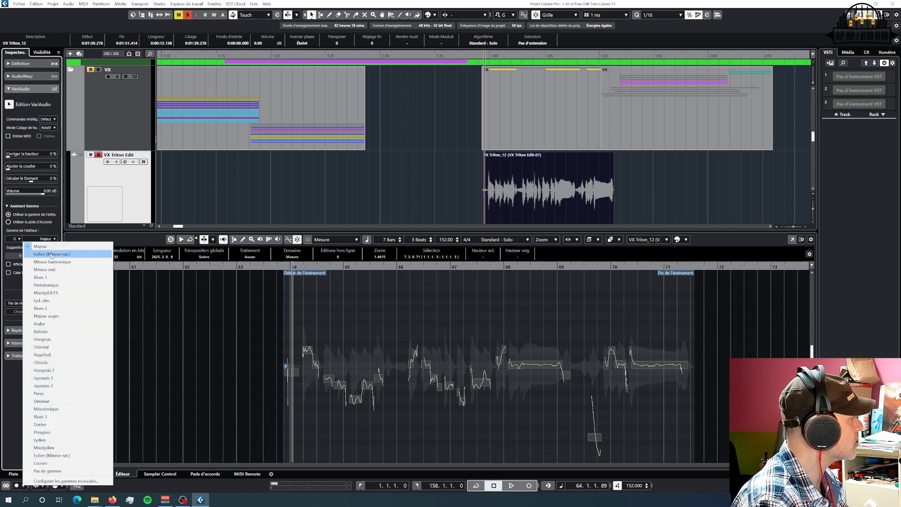
left_click(52, 254)
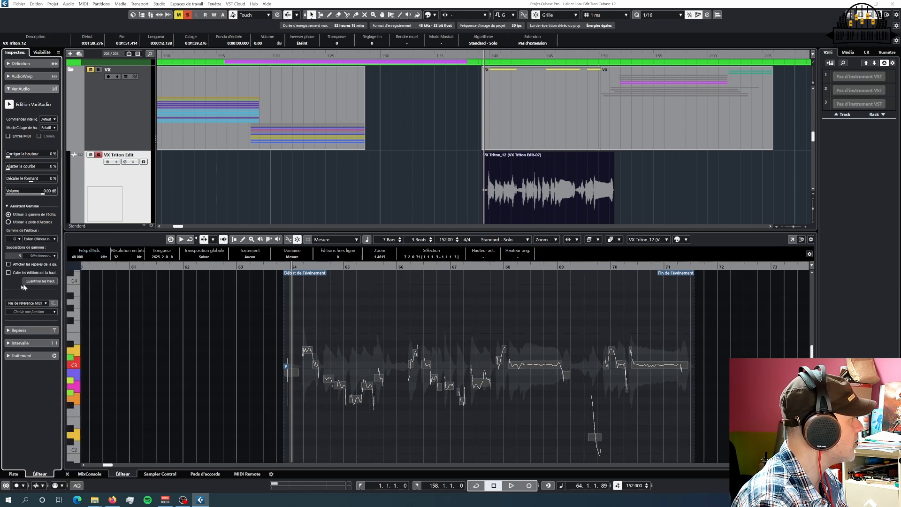
- Show the scale guides, enable snapping of pitch edits to the scale, and apply the suggested C Majeur scale
left_click(37, 256)
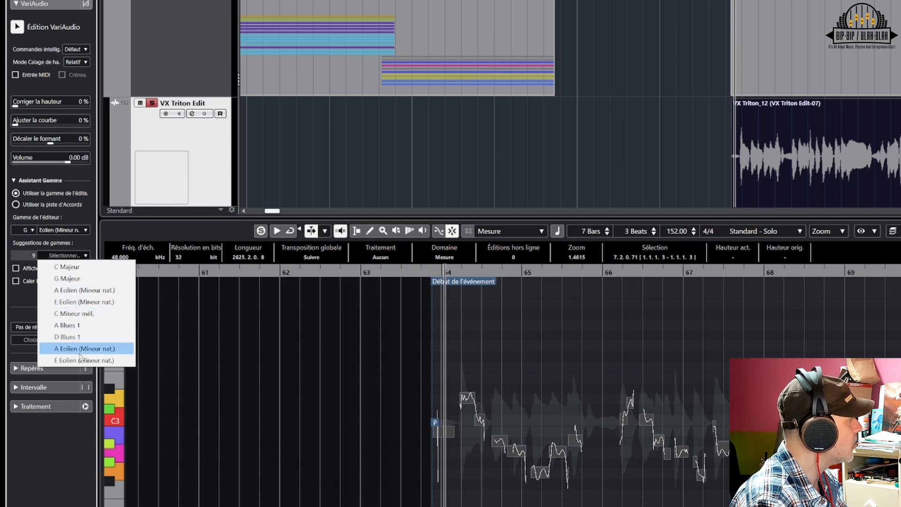
left_click(80, 215)
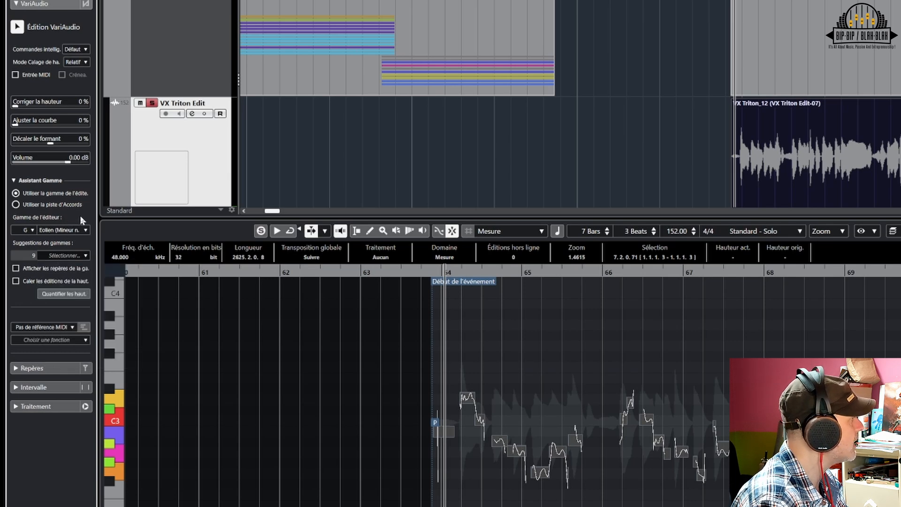
left_click(16, 268)
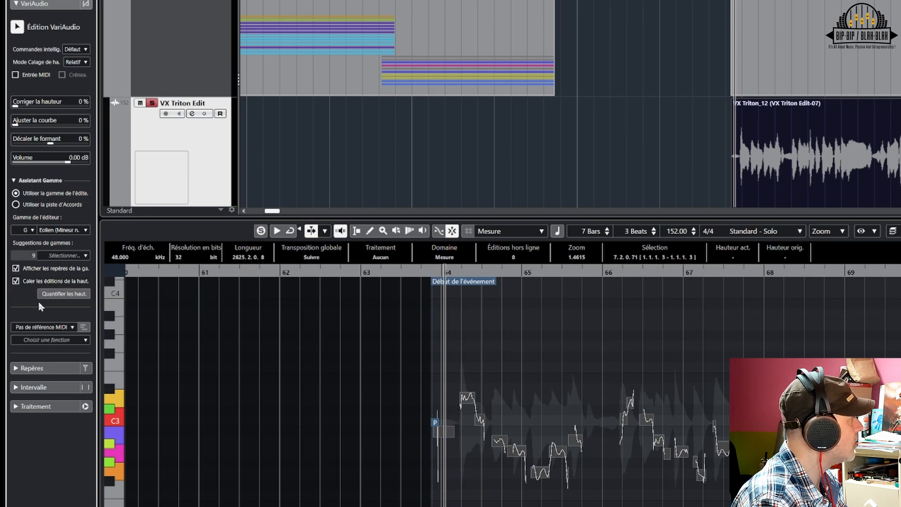
left_click(73, 260)
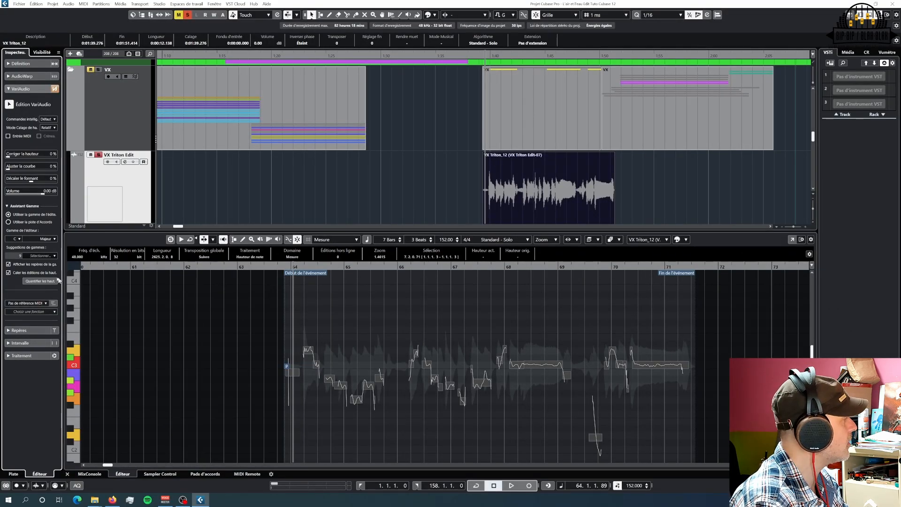
- Quantize the selected segments' pitches to the scale, and compare playback with the quantization undone and restored
left_click(39, 281)
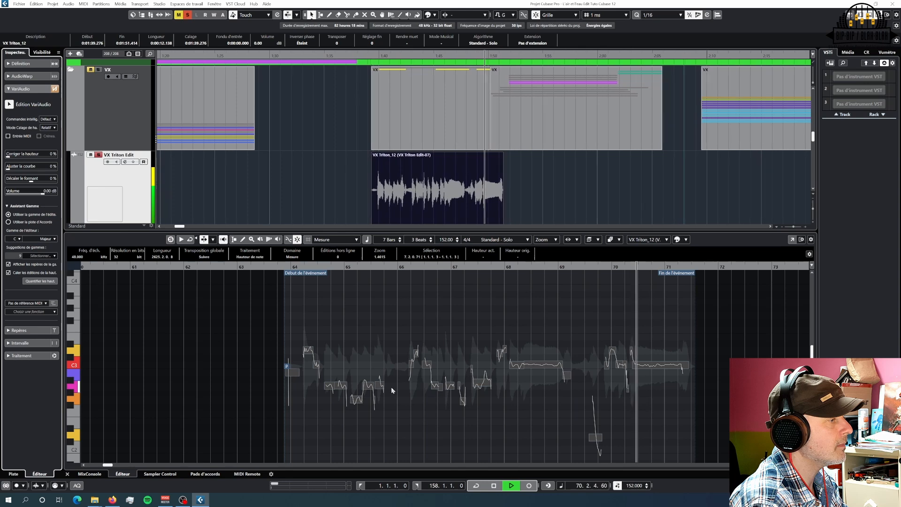
key("space")
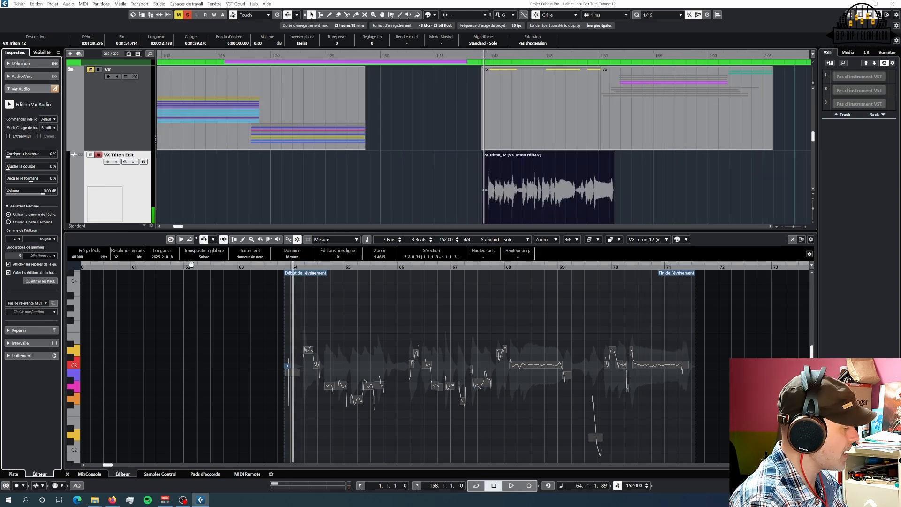
key("space")
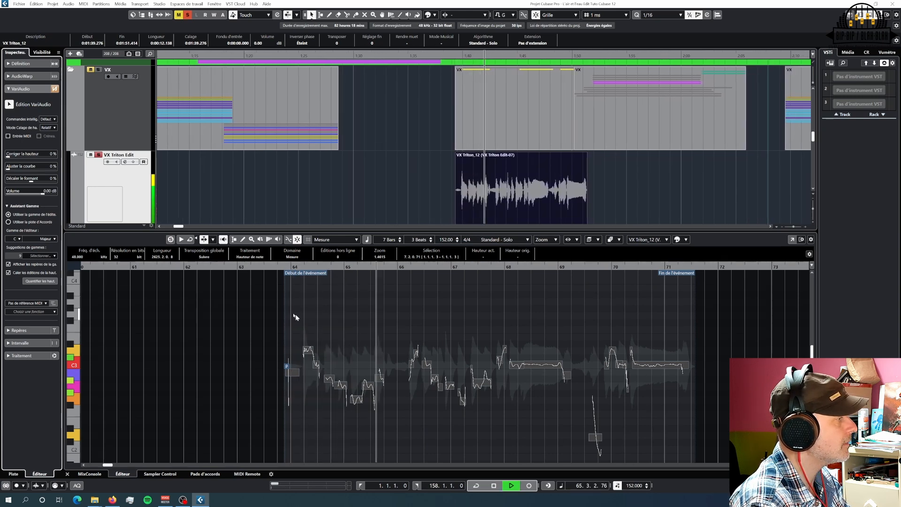
left_click(36, 4)
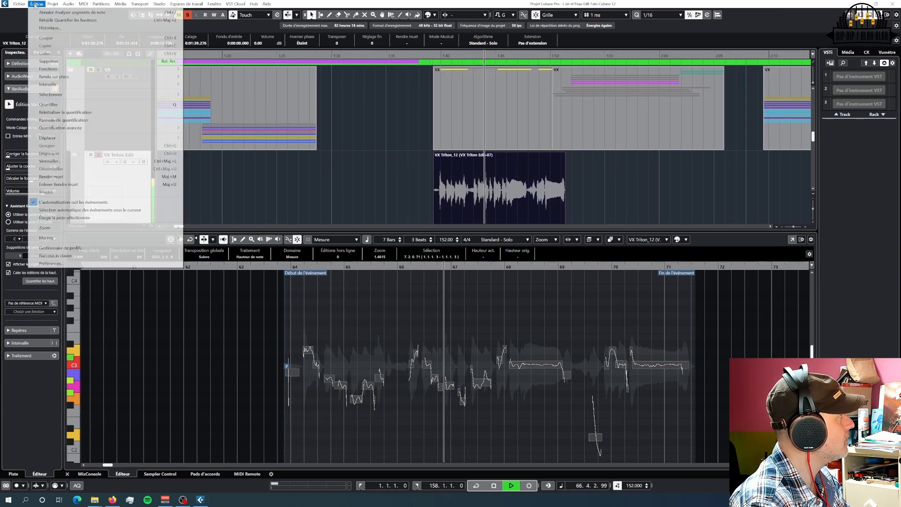
left_click(45, 20)
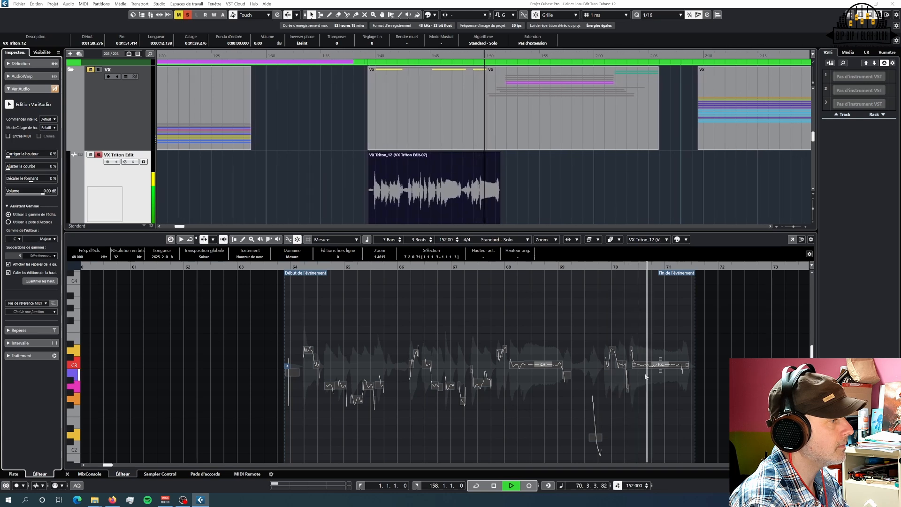
key("space")
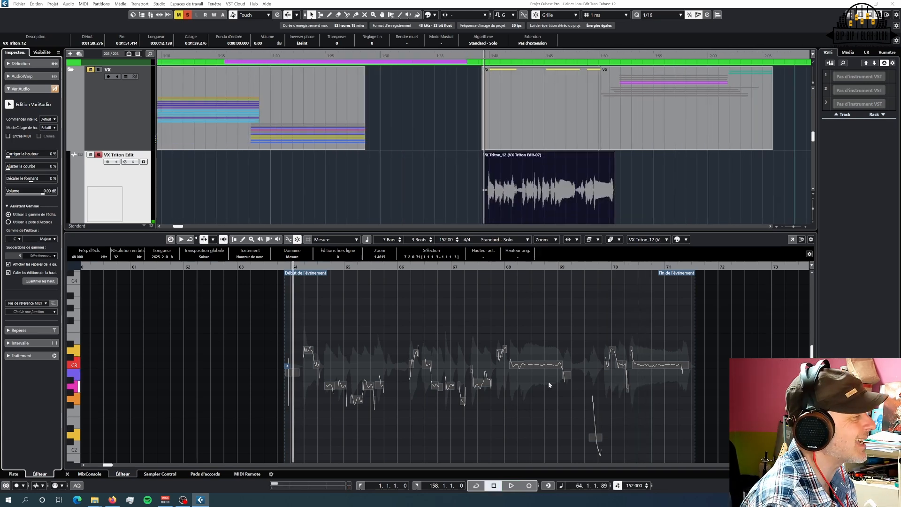
- Raise the last long vocal segment to E3 and audition the phrase from around bar 69
left_click(543, 351)
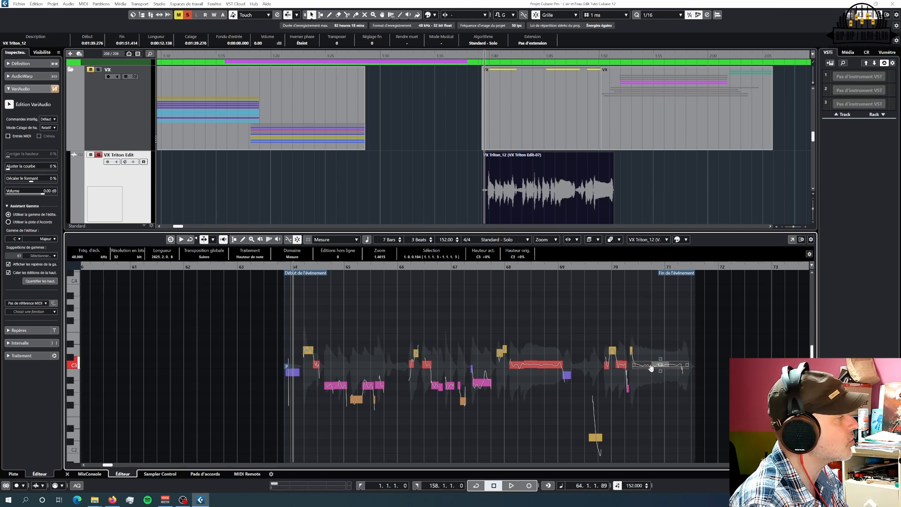
left_click(582, 270)
left_click_drag(581, 266, 555, 266)
key("space")
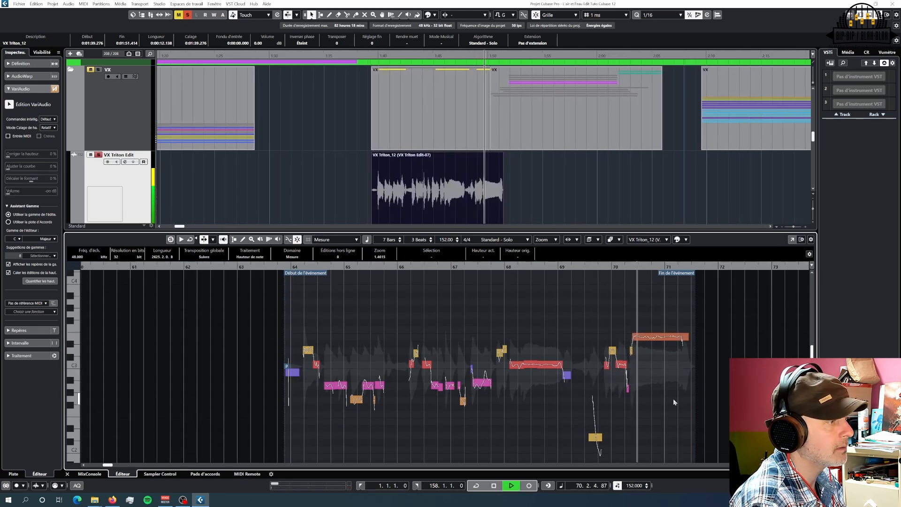
key("space")
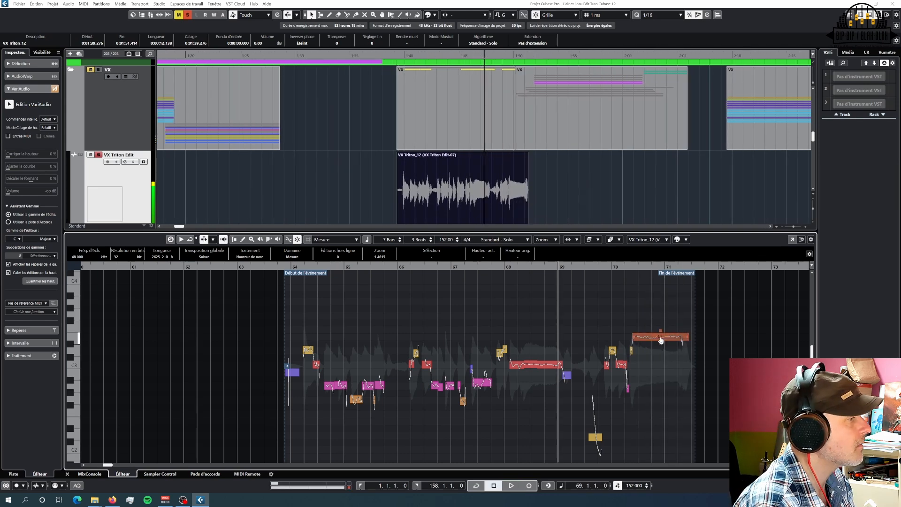
- Try the last long vocal segment at G3, return it to C3, and audition it
left_click_drag(660, 339, 655, 325)
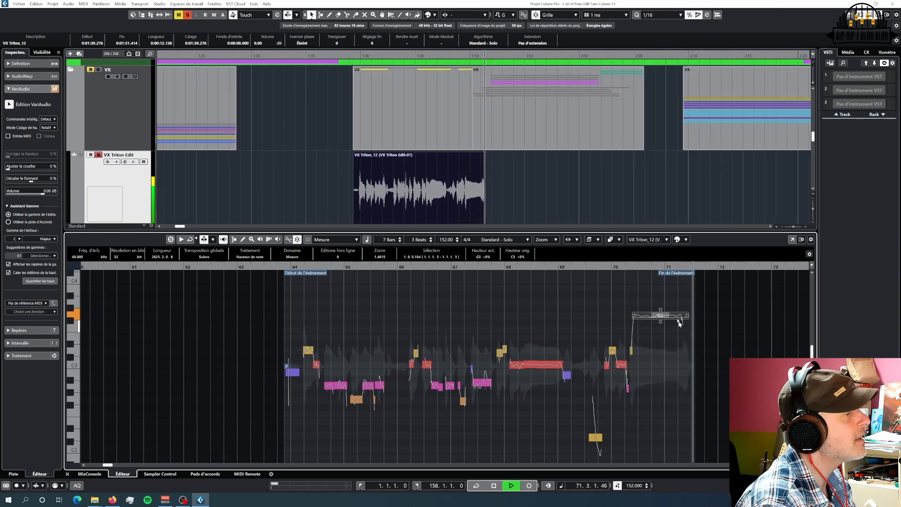
key("space")
left_click_drag(655, 317, 655, 347)
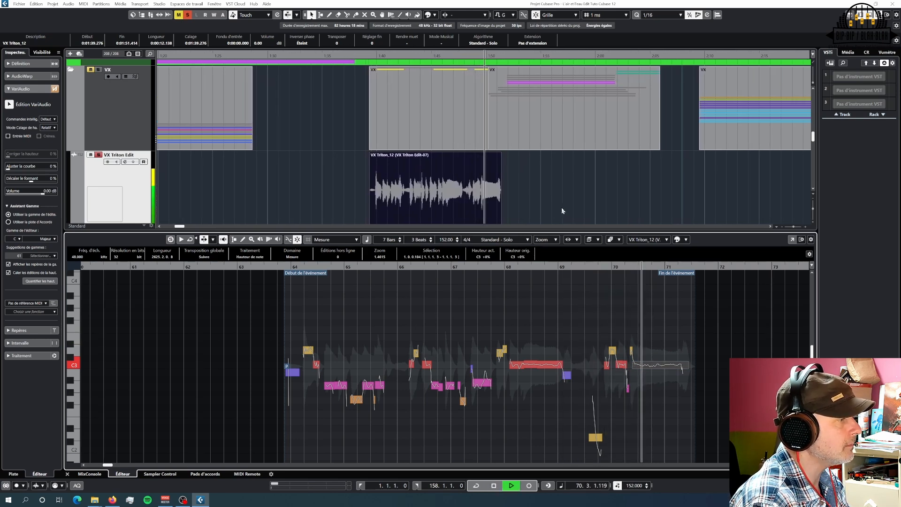
key("space")
- Duplicate the VX Triton Edit track and open the duplicated vocal event in the sample editor
scroll(587, 197, "down", 1)
scroll(586, 198, "down", 2)
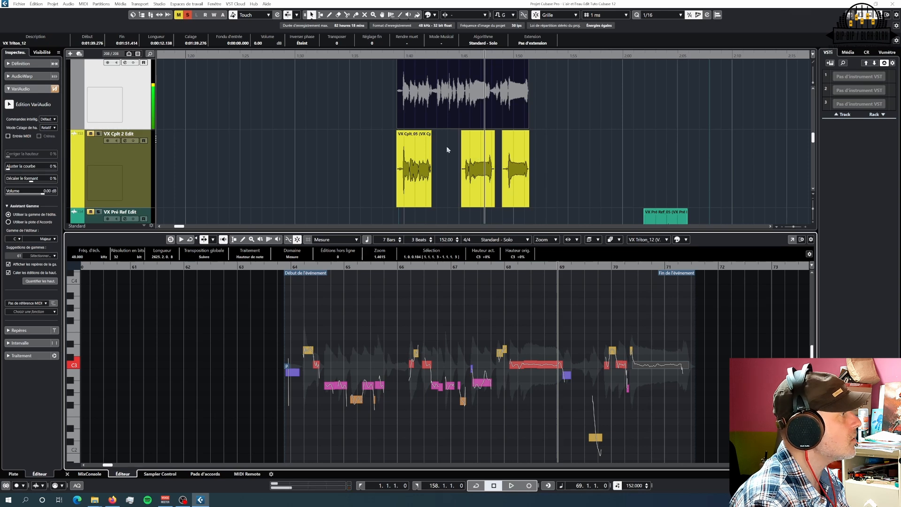
right_click(142, 93)
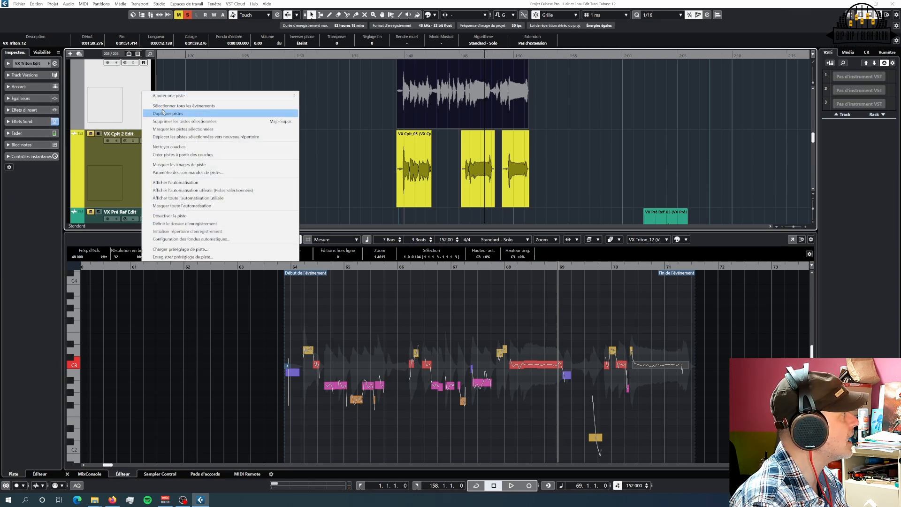
left_click(169, 105)
left_click(455, 165)
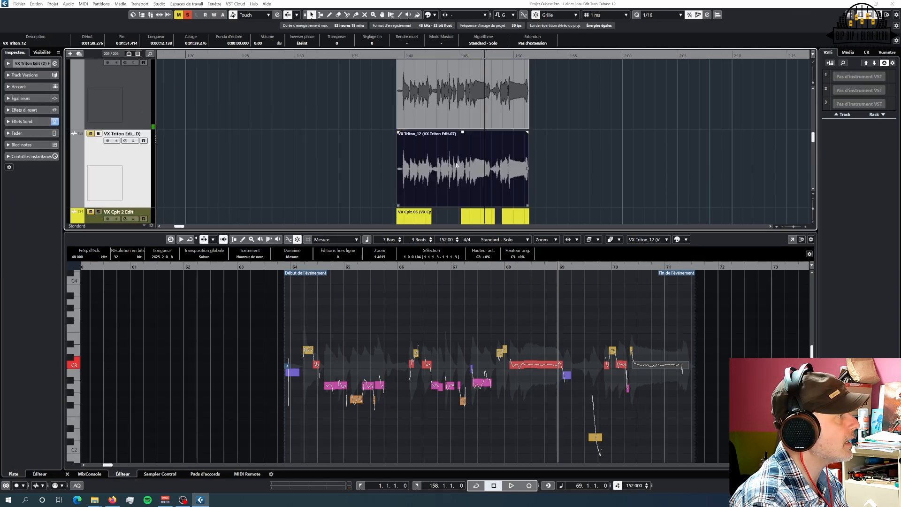
double_click(456, 165)
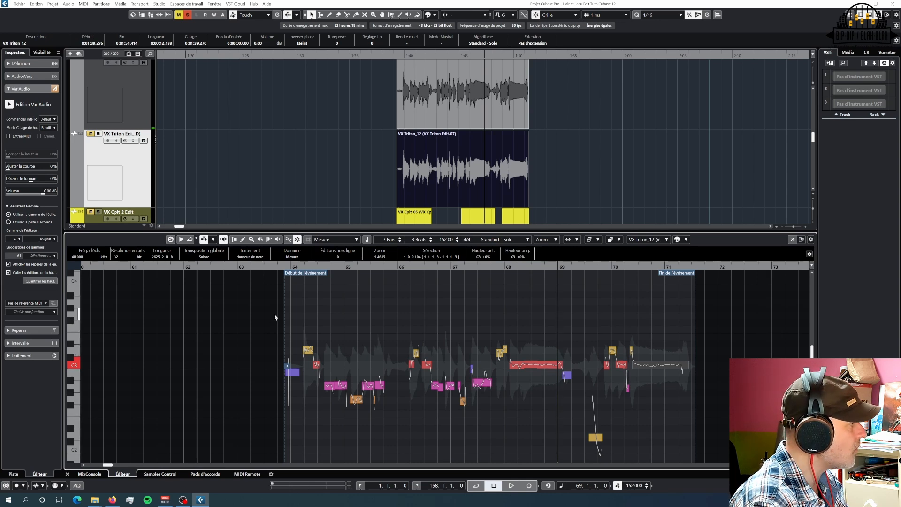
- Select all pitch segments of the duplicated vocal and shift them up until the last long segment is on E3
left_click_drag(274, 317, 716, 458)
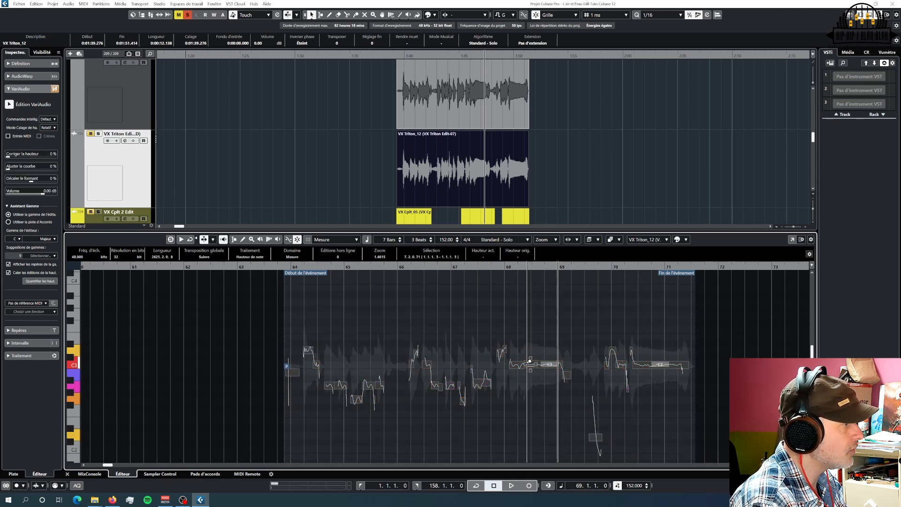
key("Up")
key("Up")
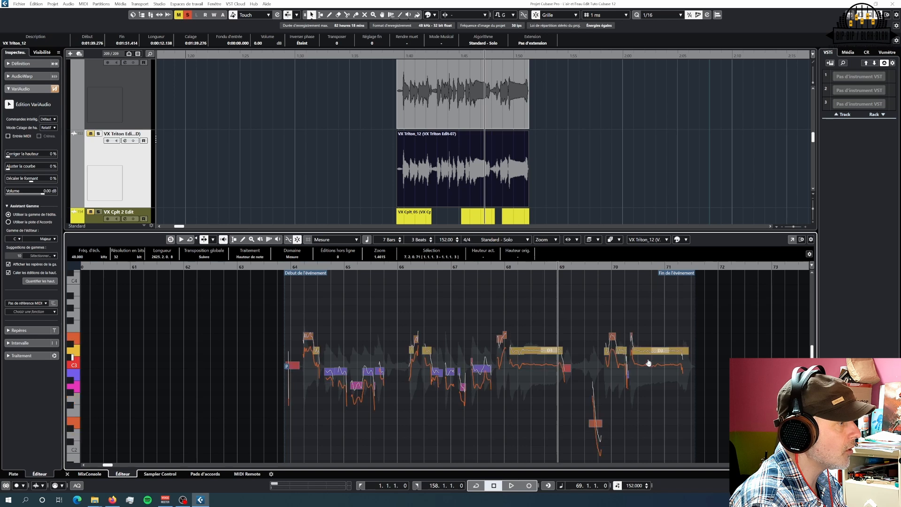
key("Up")
key("Up")
key("Up")
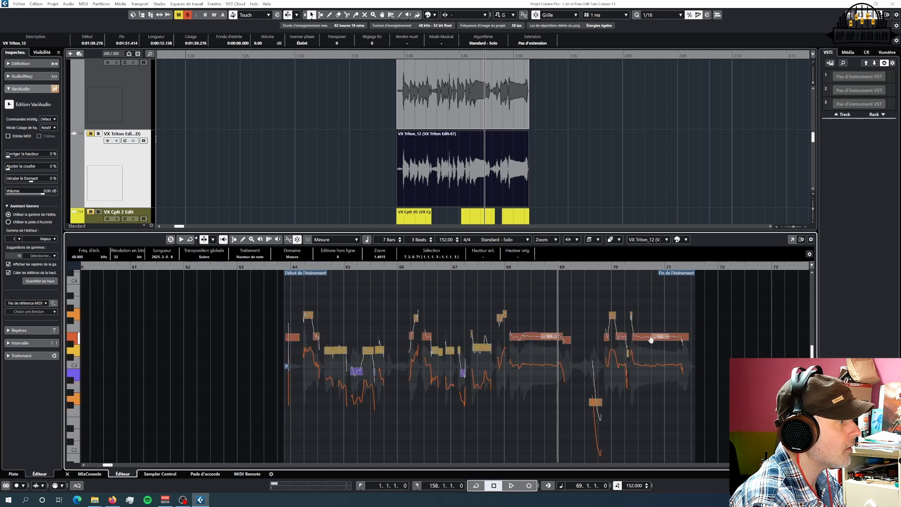
- Play the original and duplicated vocals together from just before the events, and lower the duplicate track's volume to about -7.23 dB
left_click(393, 57)
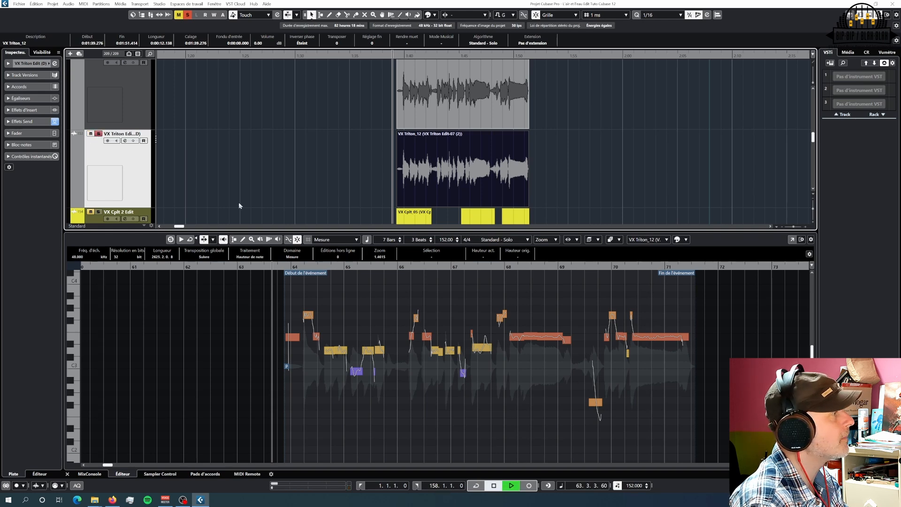
key("space")
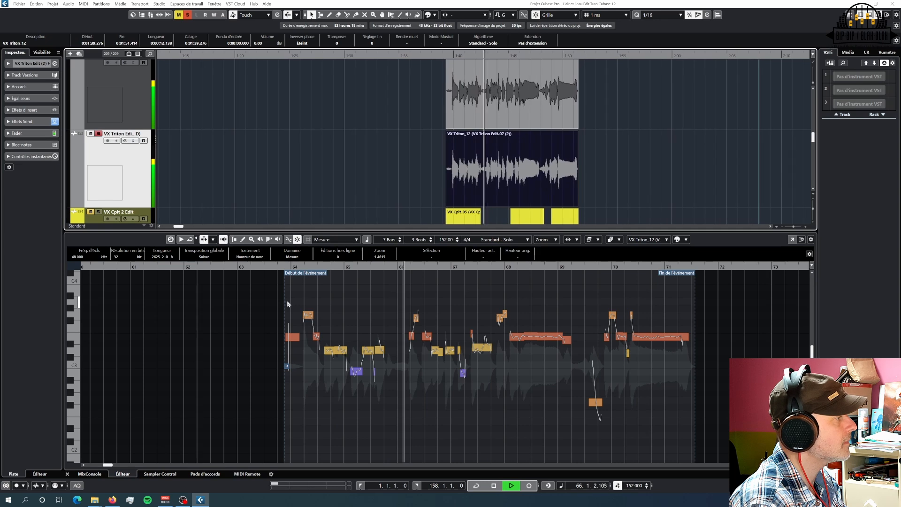
left_click(29, 64)
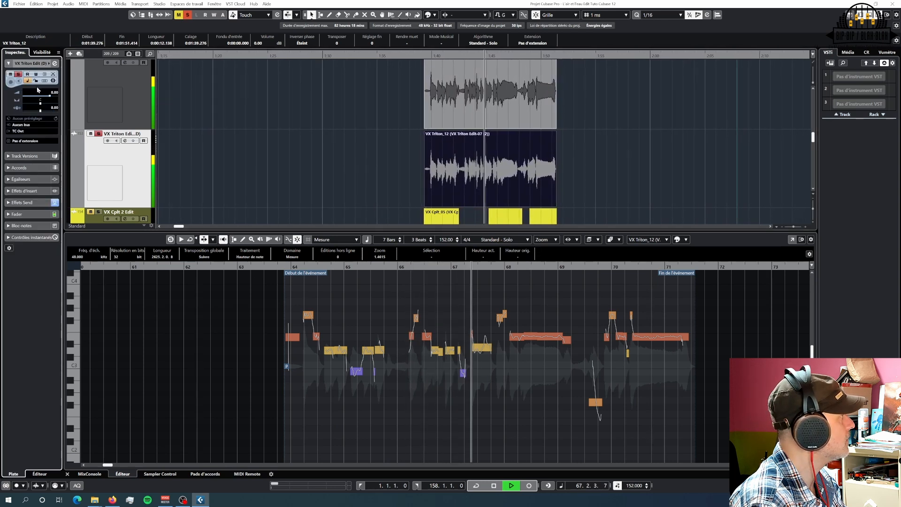
left_click_drag(45, 97, 41, 96)
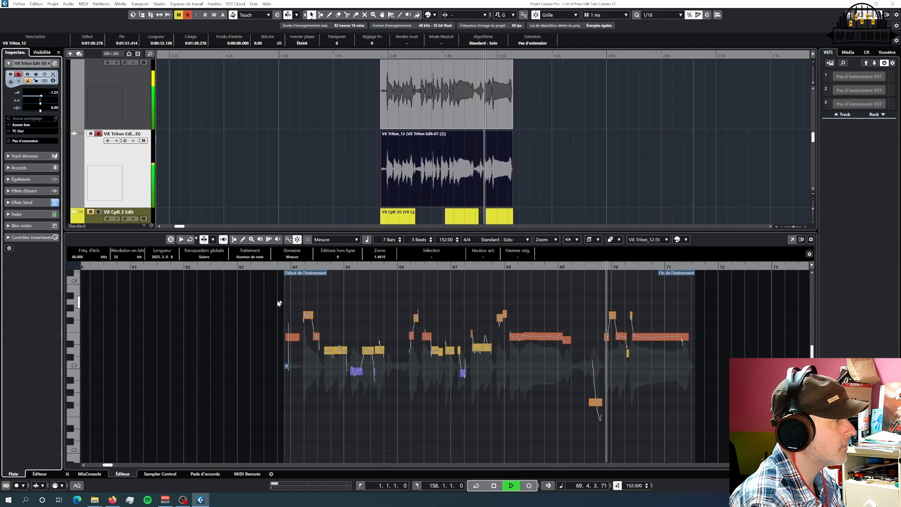
- Select all pitch segments of the duplicated vocal and lower them until the last long segment is on D3
left_click_drag(262, 294, 702, 419)
key("space")
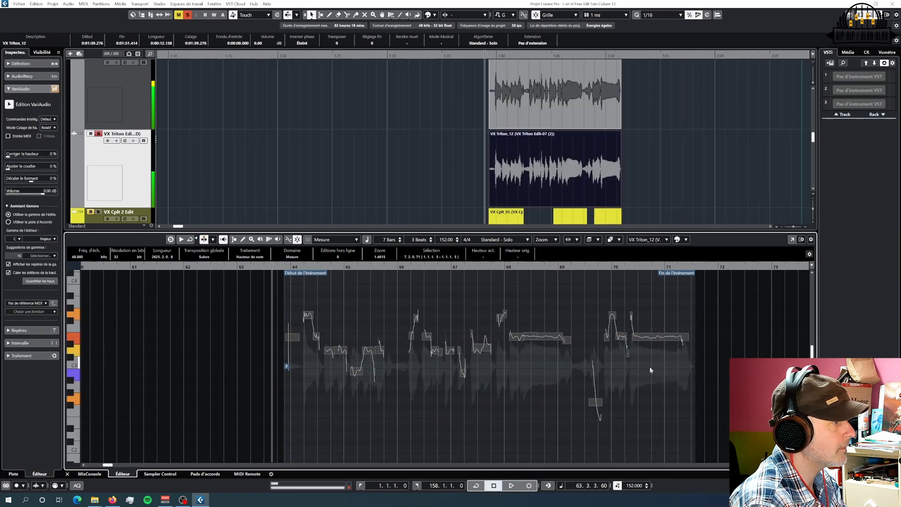
left_click_drag(649, 338, 648, 354)
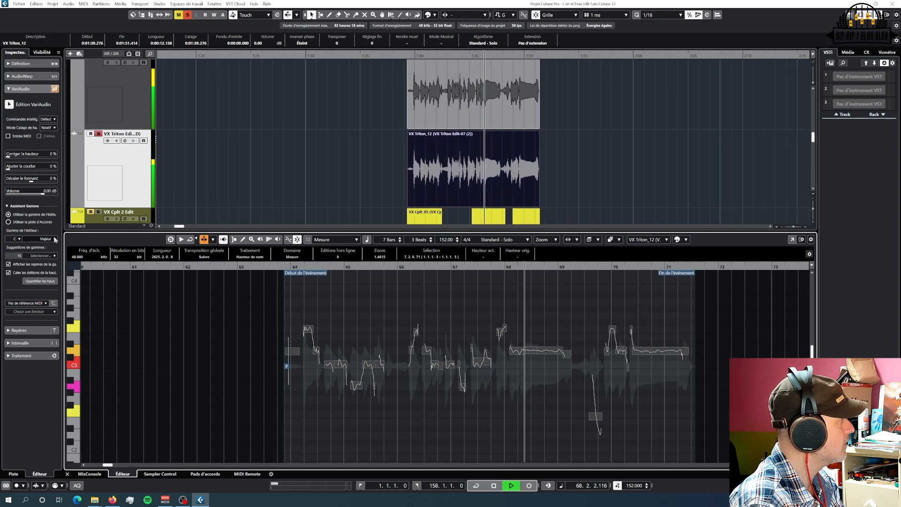
- Apply the suggested D Mineur mél. scale to the duplicated vocal, quantize its pitches, and audition the harmony
left_click(42, 256)
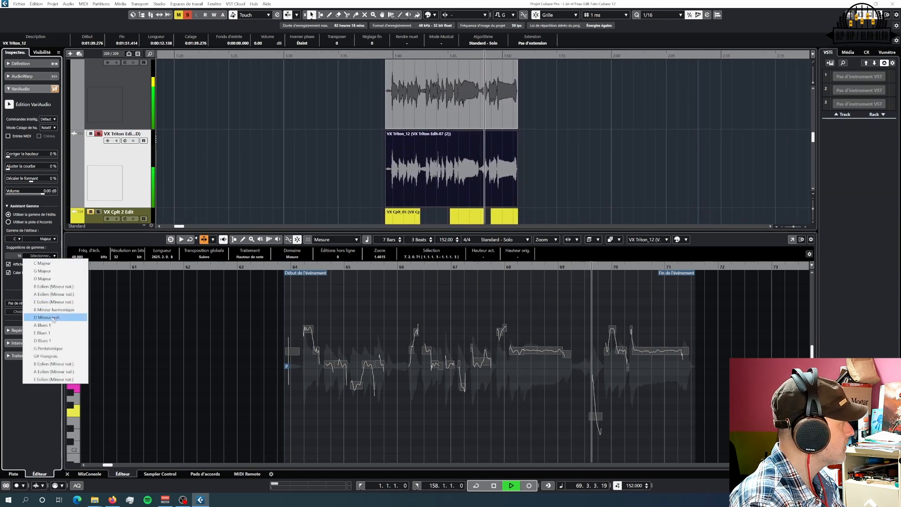
left_click(53, 318)
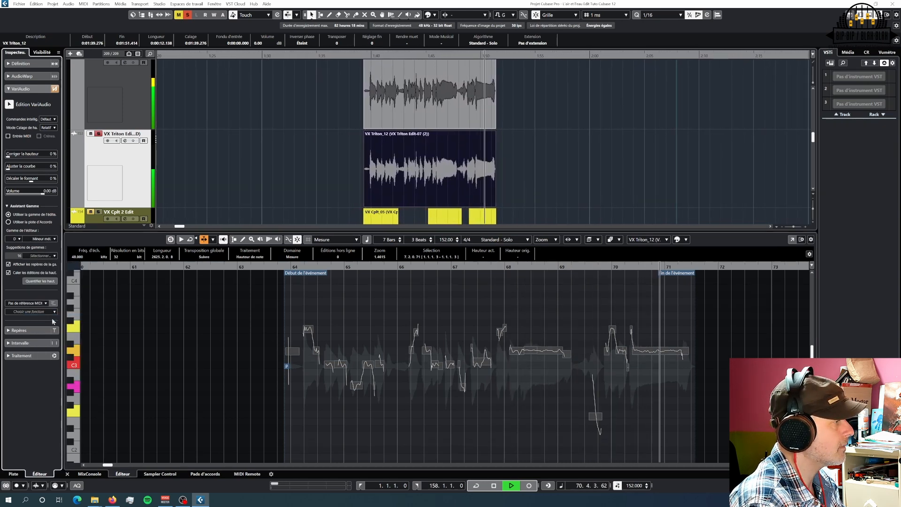
key("space")
left_click(48, 281)
key("space")
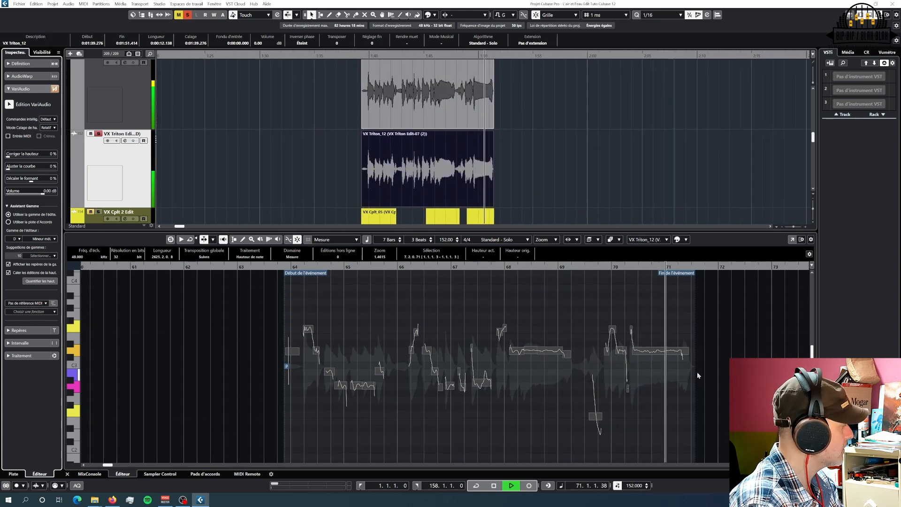
- Open the original vocal's event, raise parts of its long note in bar 68 to C#3, and audition the altered melody
key("space")
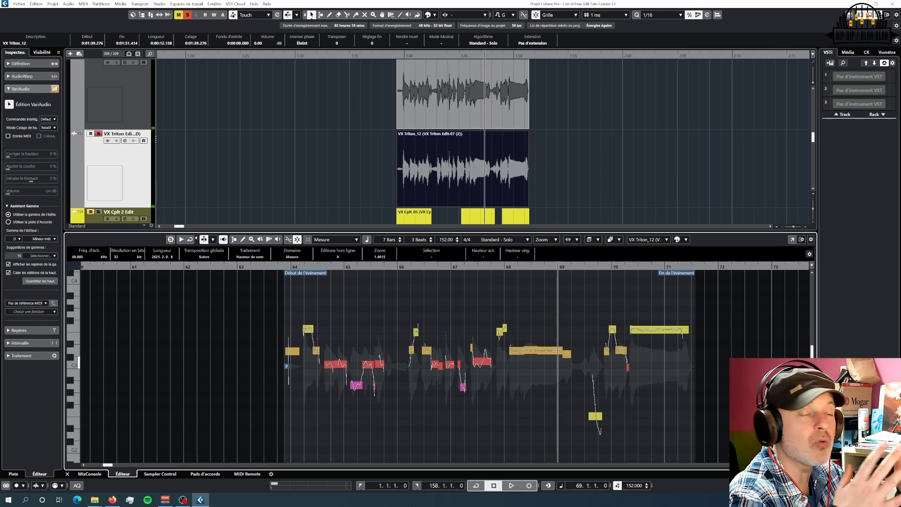
left_click(447, 126)
left_click(582, 339)
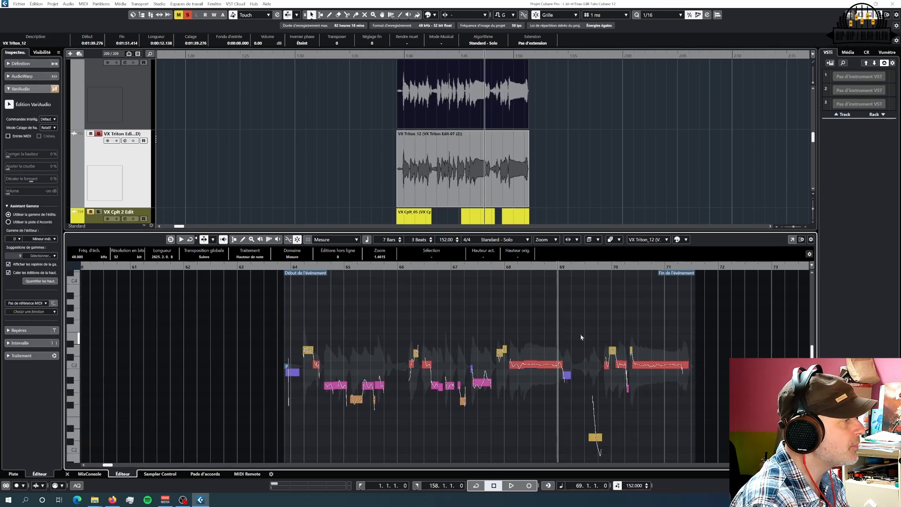
left_click_drag(547, 367, 548, 343)
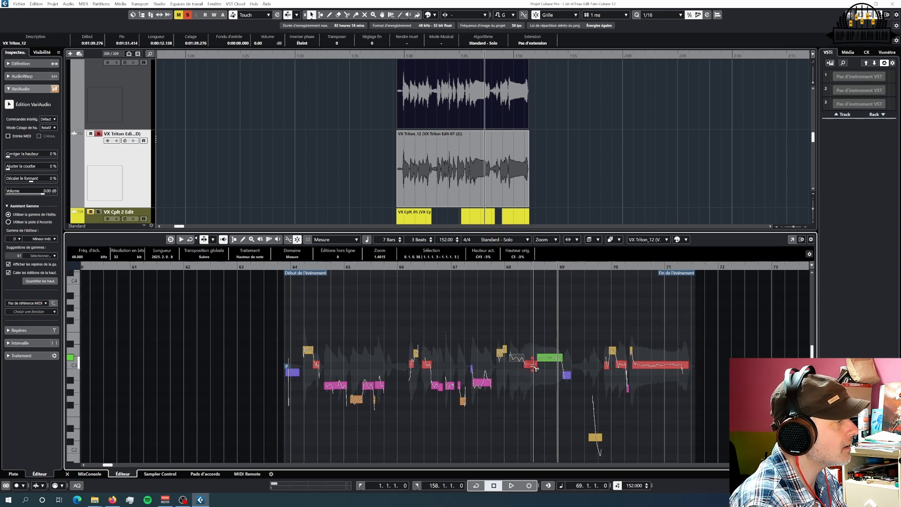
key("space")
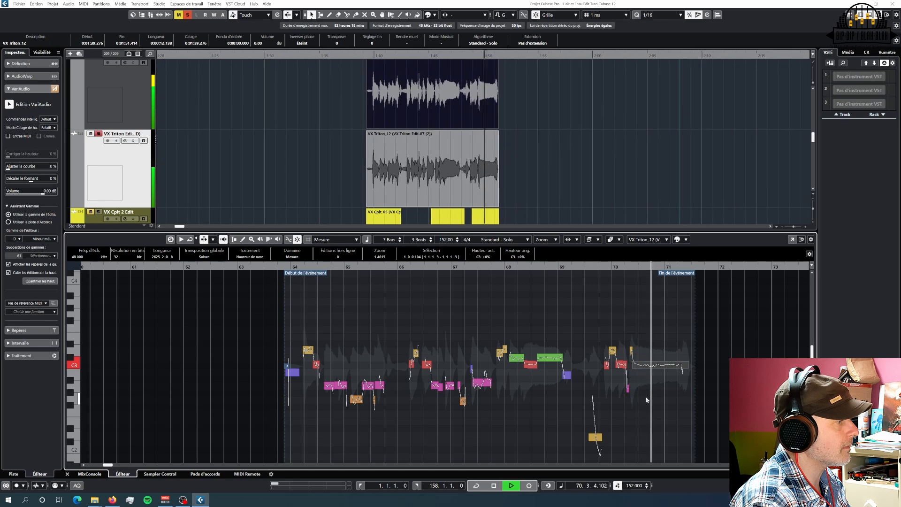
key("space")
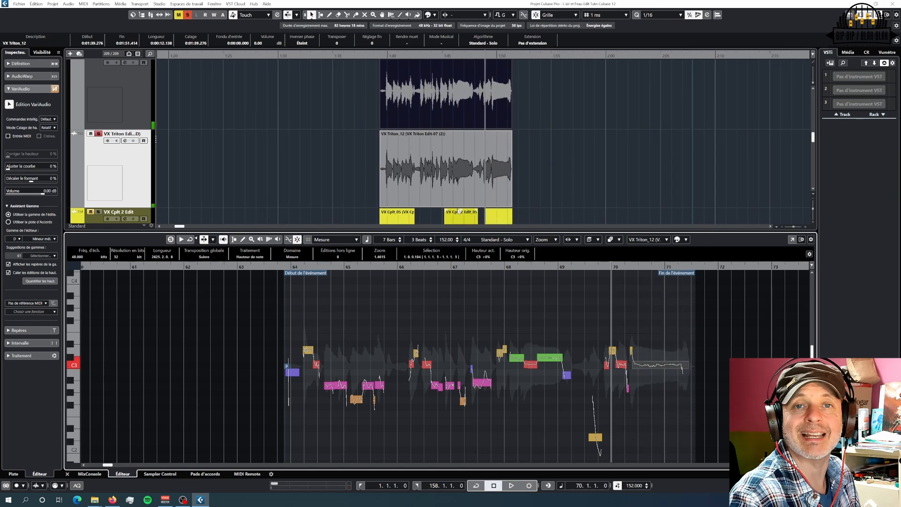
- Select all pitch segments of the duplicated vocal and lower them until the last long segment is on C#2
scroll(460, 216, "up", 2)
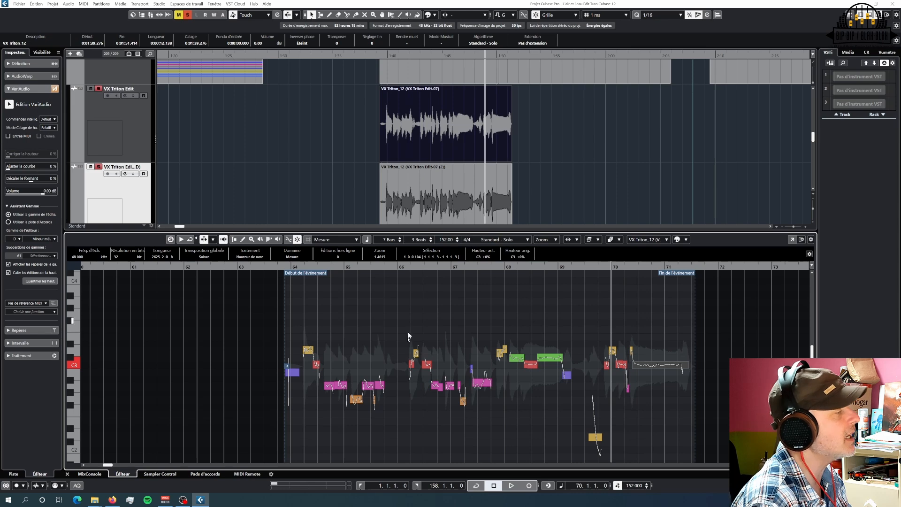
left_click_drag(271, 331, 721, 456)
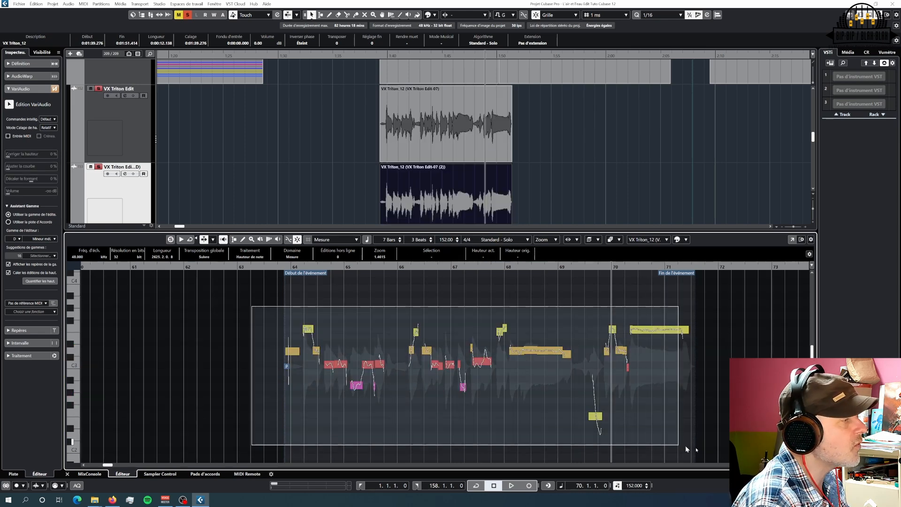
left_click_drag(685, 445, 722, 448)
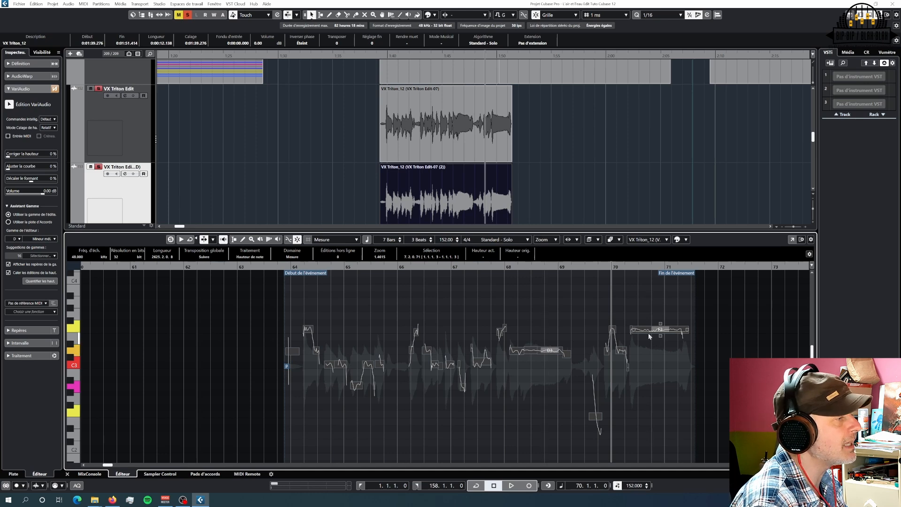
mouse_move(646, 332)
left_mouse_down()
mouse_move(646, 376)
mouse_move(649, 318)
left_mouse_up()
- Audition the lowered duplicate together with the original vocal, replaying it from bar 67
left_click(437, 147)
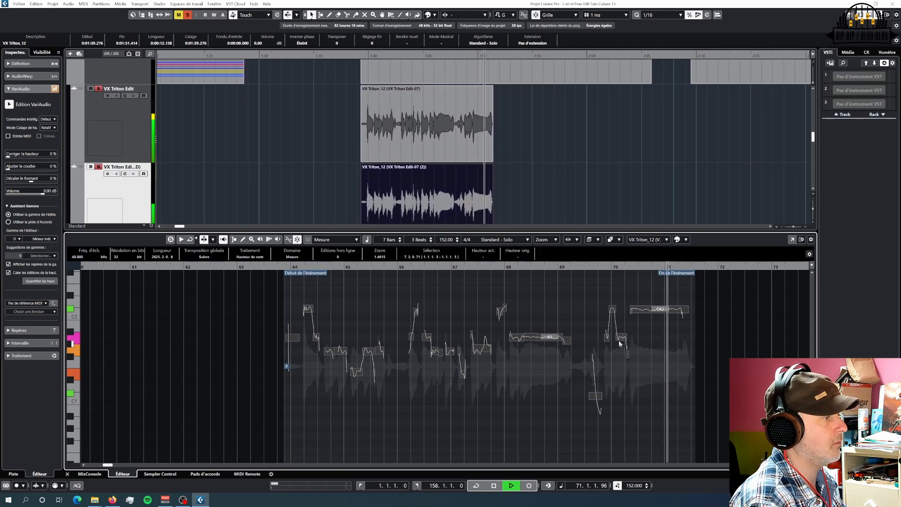
key("space")
left_click(460, 267)
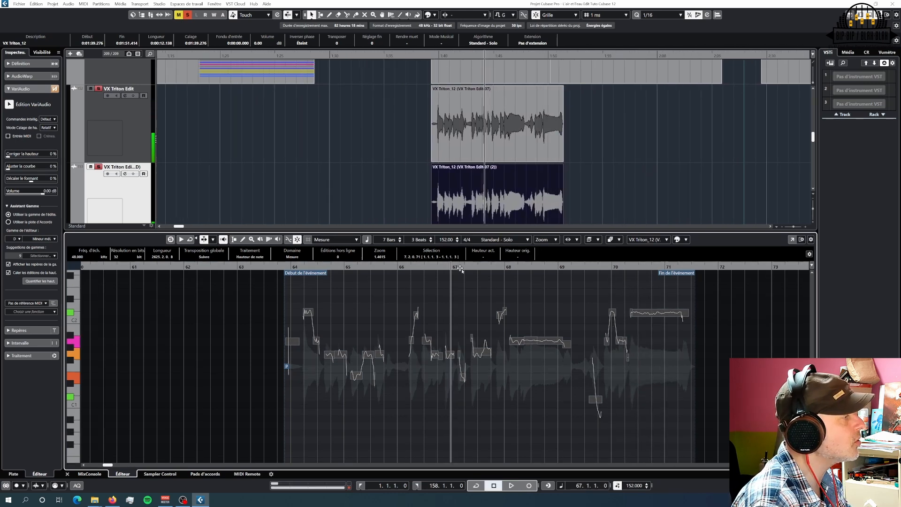
key("space")
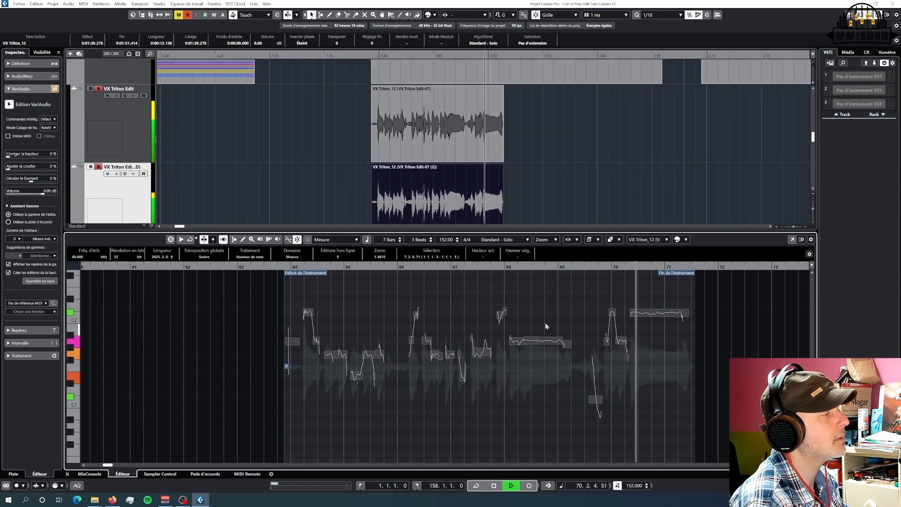
key("space")
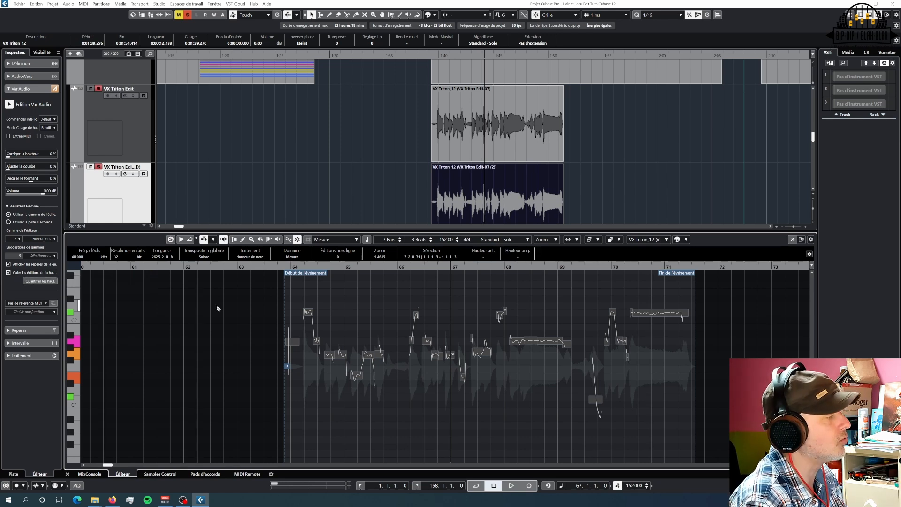
- Lower the end portion of the duplicated vocal's long note in bar 68 to E1
left_click(548, 340)
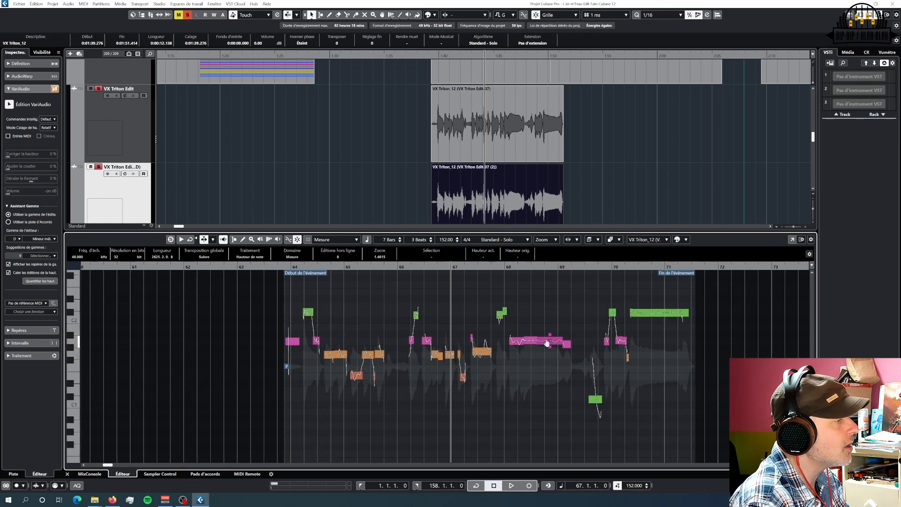
left_click_drag(549, 340, 548, 372)
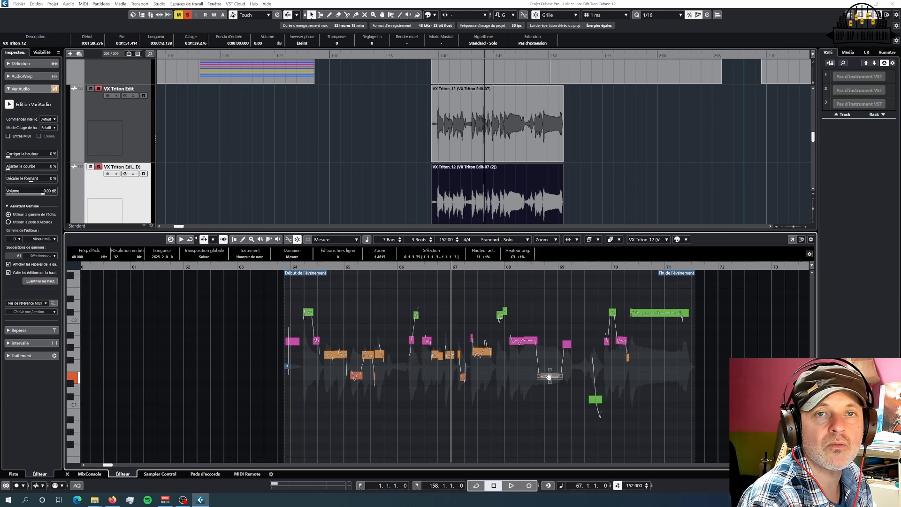